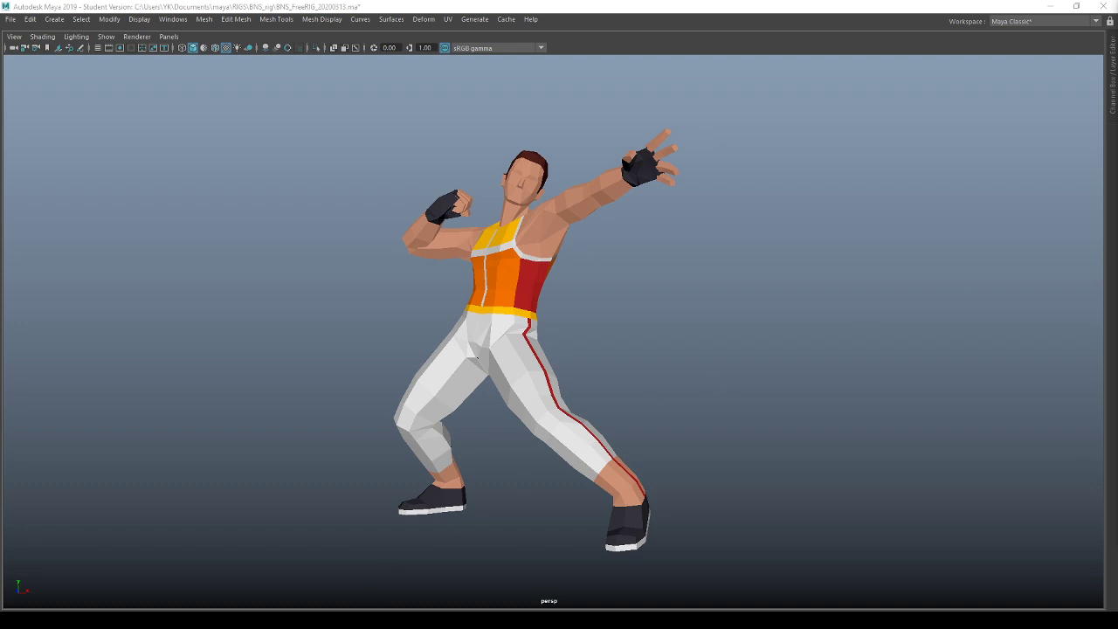
Step: Switch to the browser and read the BNS rig news release, from its terms of use to the download link
{"action": "key", "text": "alt+Tab"}
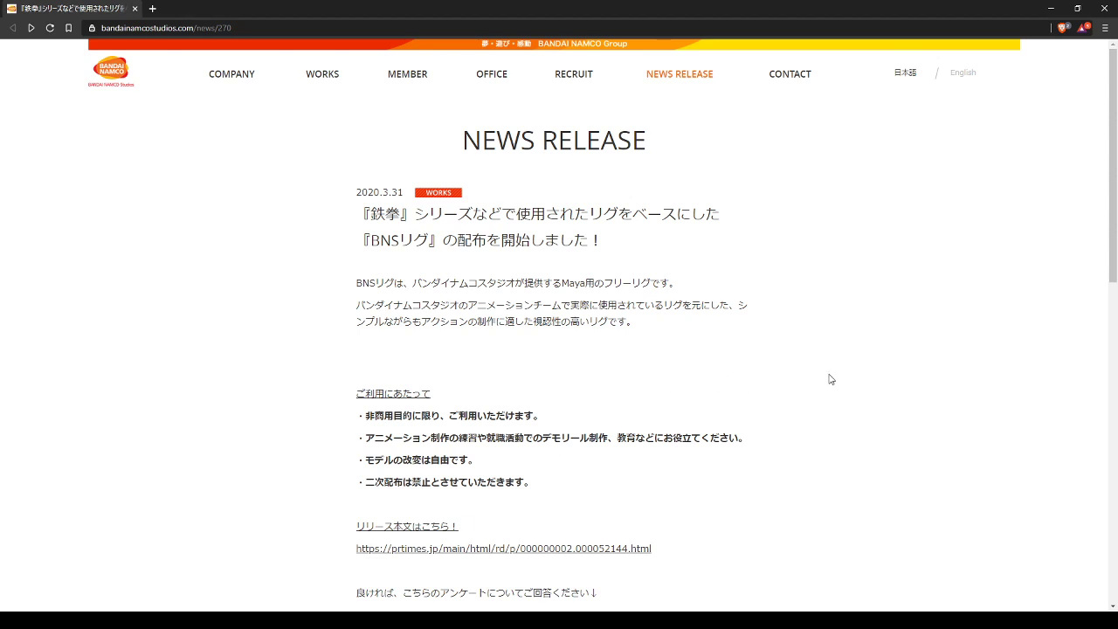
{"action": "scroll", "coordinate": [830, 379], "scroll_direction": "down", "scroll_amount": 1}
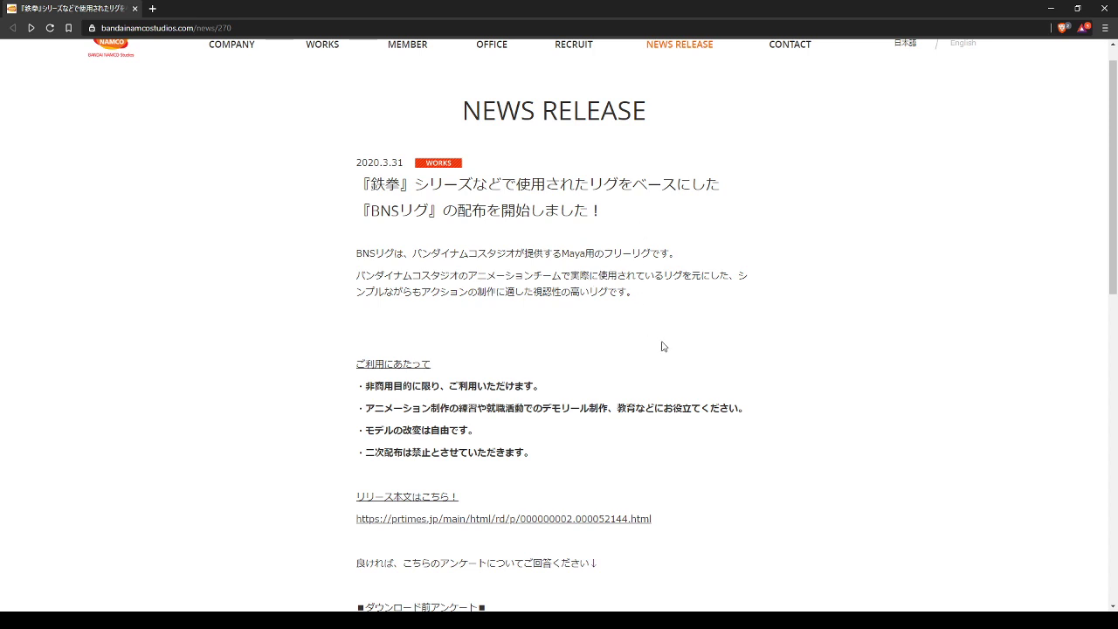
{"action": "scroll", "coordinate": [662, 346], "scroll_direction": "down", "scroll_amount": 1}
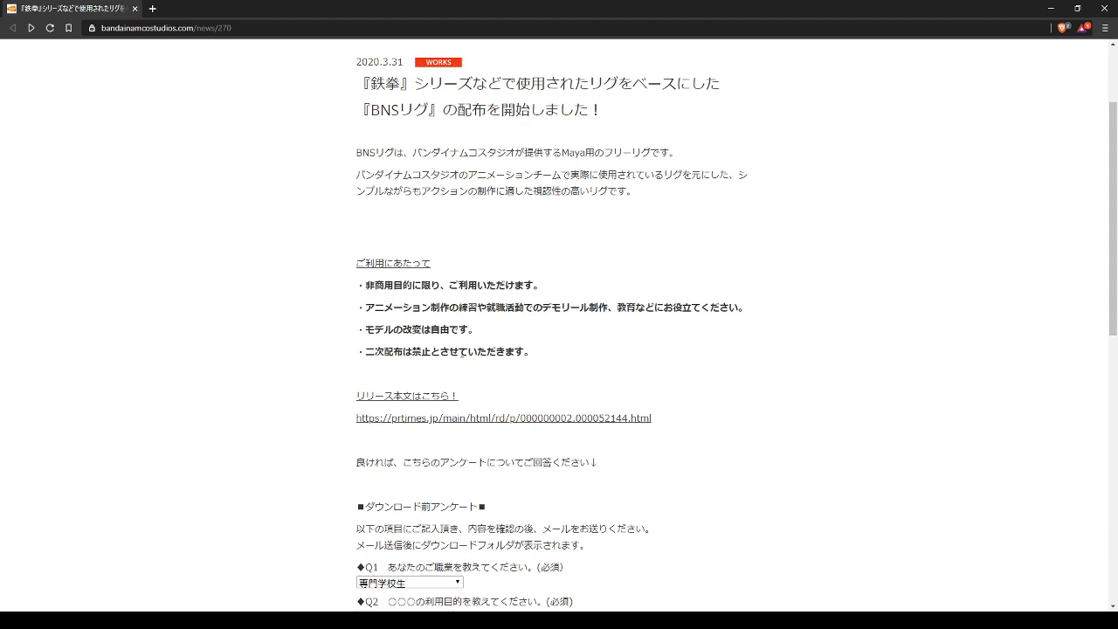
{"action": "scroll", "coordinate": [522, 352], "scroll_direction": "down", "scroll_amount": 1}
{"action": "scroll", "coordinate": [519, 357], "scroll_direction": "down", "scroll_amount": 1}
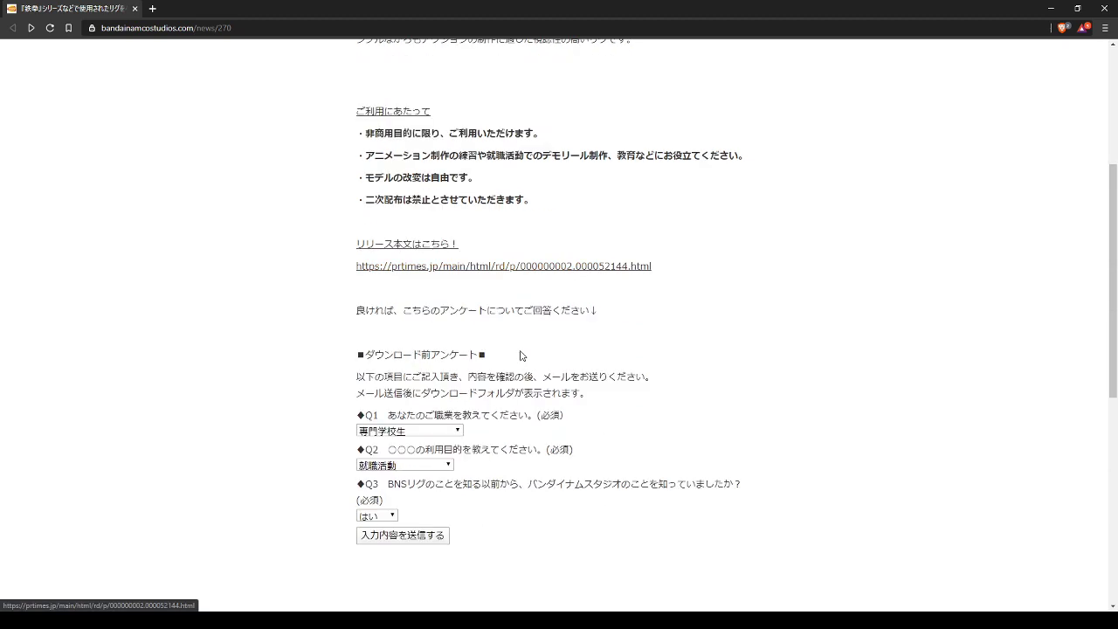
{"action": "scroll", "coordinate": [635, 358], "scroll_direction": "down", "scroll_amount": 4}
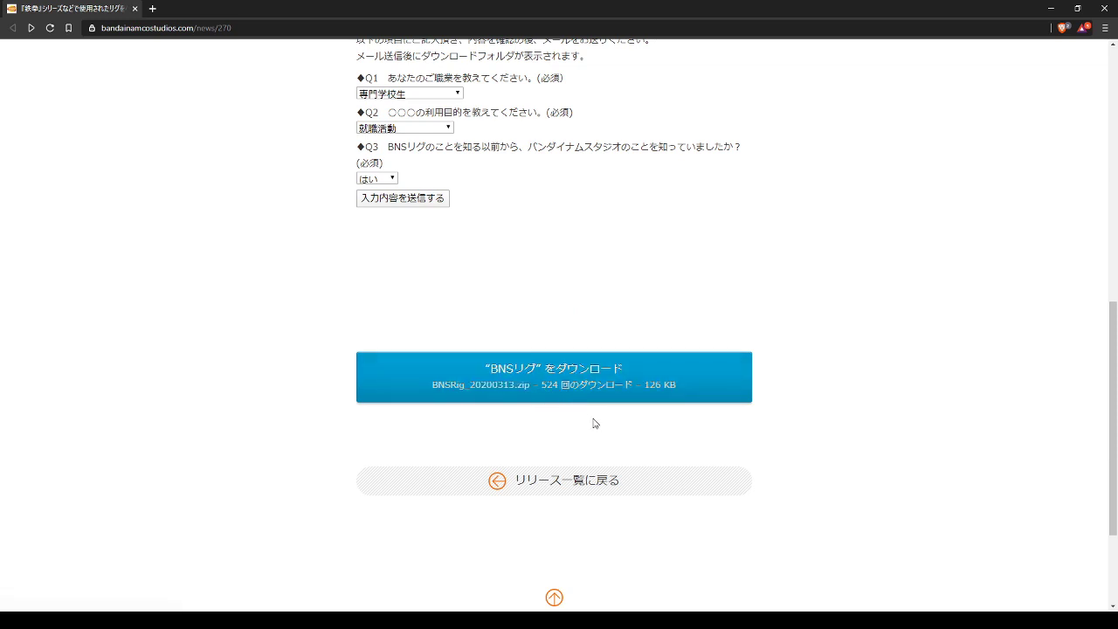
Step: Review the occupation choices in the pre-download survey's Q1, keep the current answer, and put the browser away
{"action": "scroll", "coordinate": [604, 429], "scroll_direction": "up", "scroll_amount": 2}
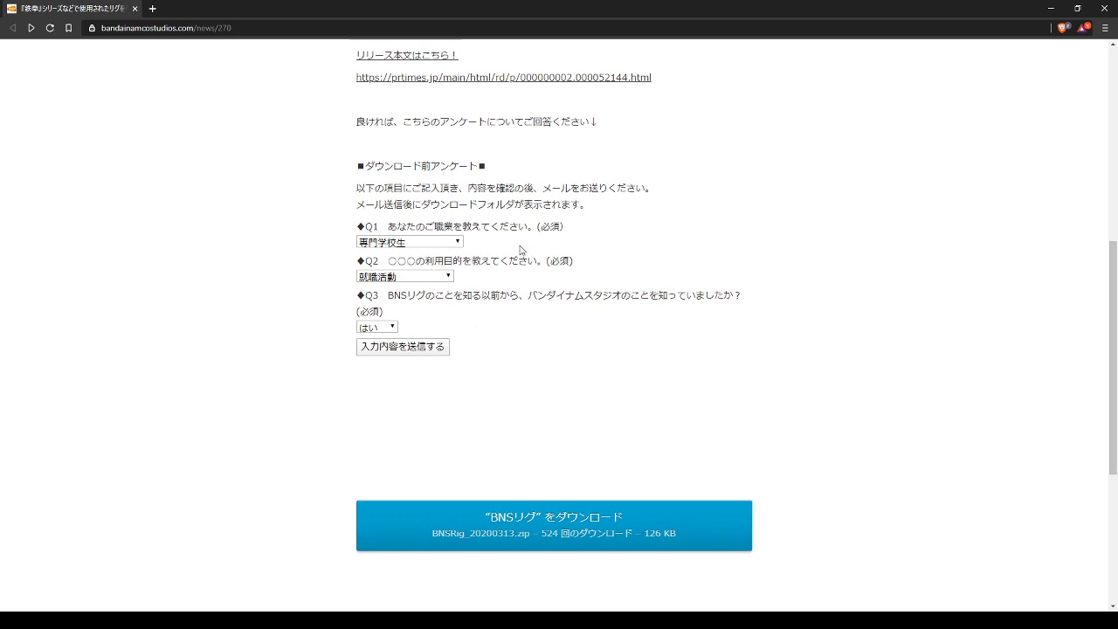
{"action": "left_click", "coordinate": [459, 243]}
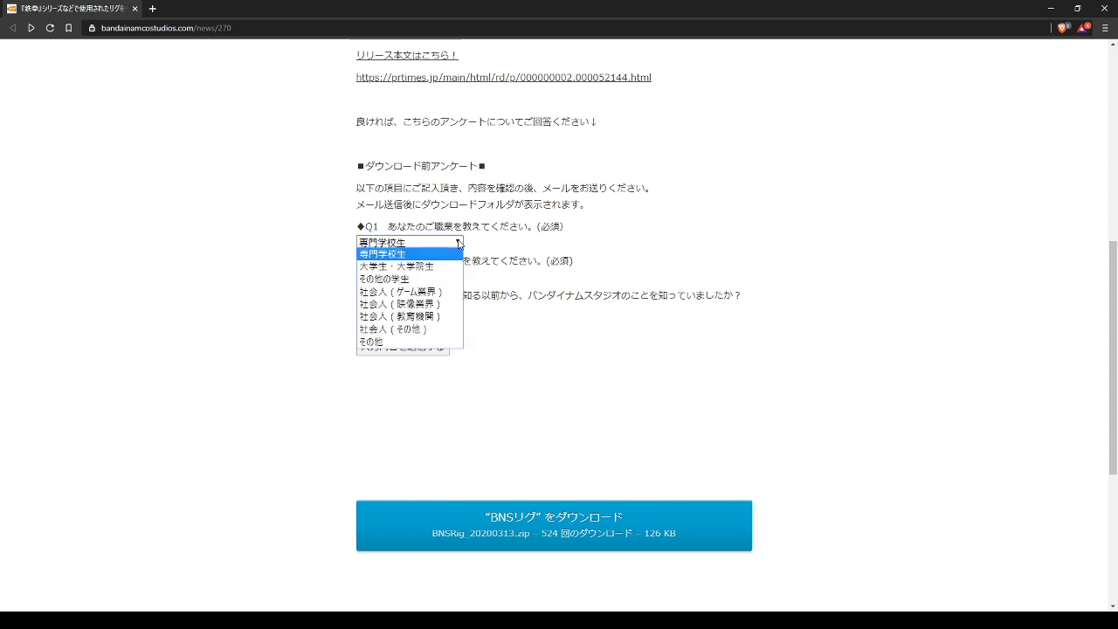
{"action": "left_click", "coordinate": [488, 268]}
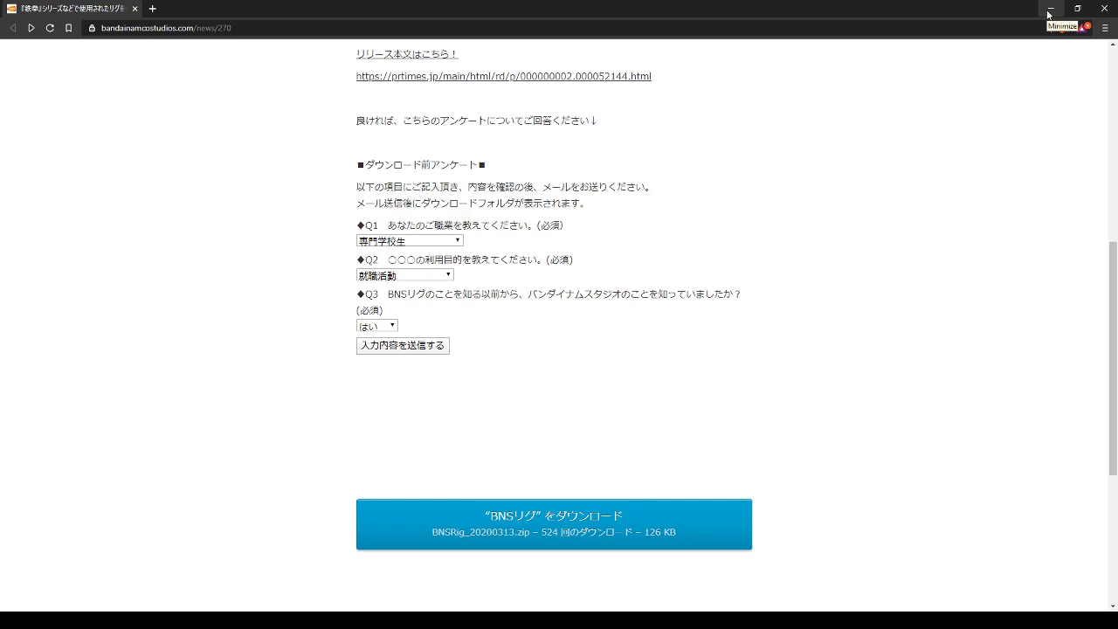
{"action": "left_click", "coordinate": [1049, 9]}
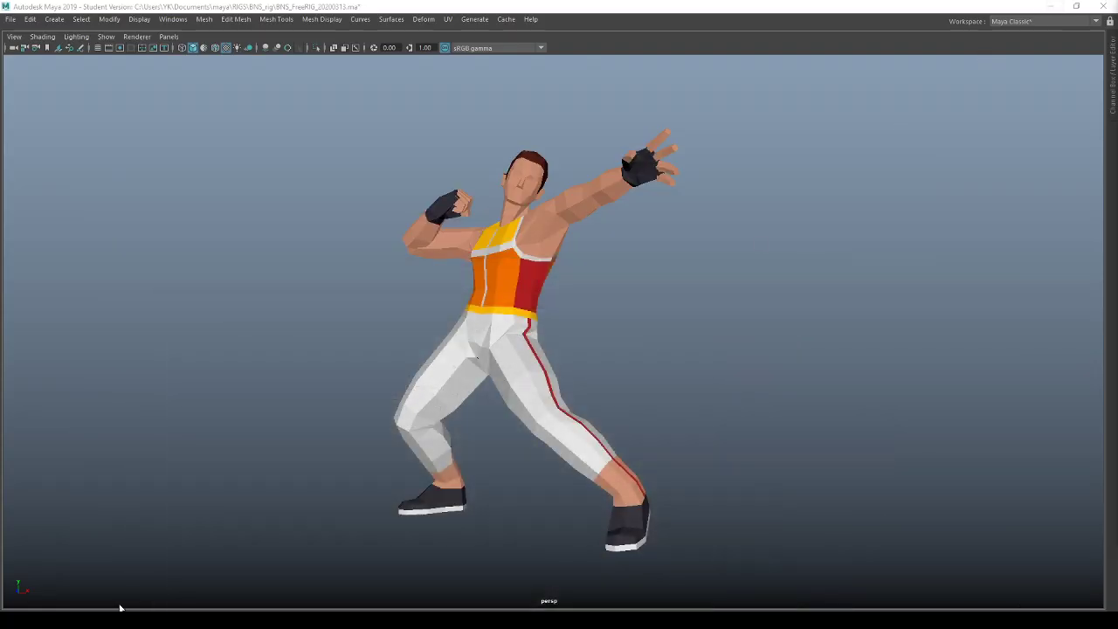
Step: Bring up the BNS_rig folder in File Explorer and view the survey text file with the garbled name
{"action": "left_click", "coordinate": [551, 621]}
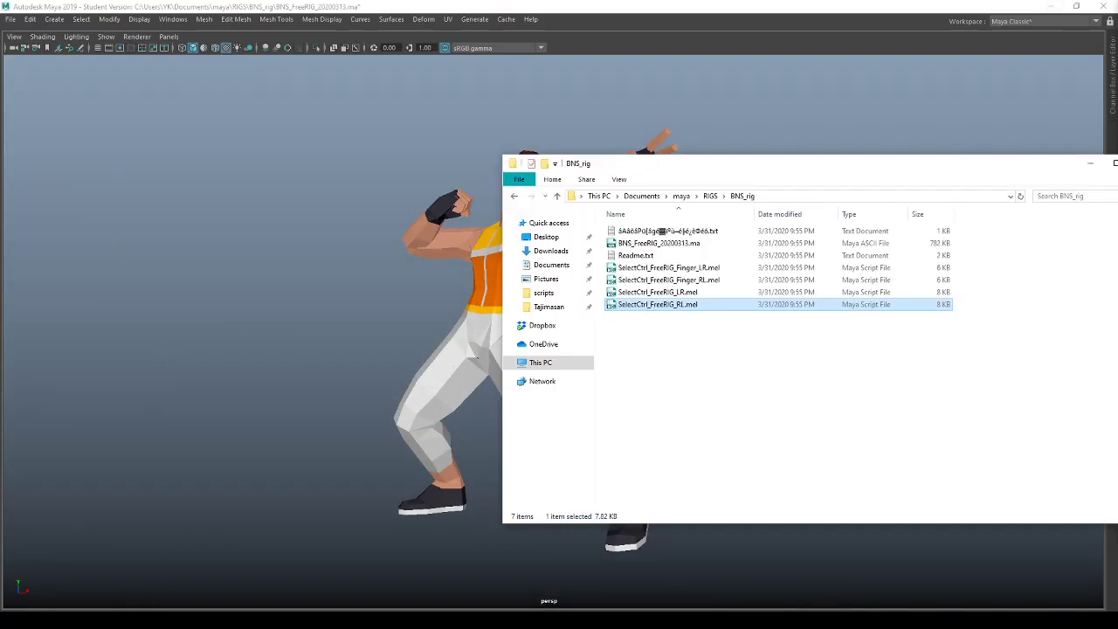
{"action": "left_click", "coordinate": [676, 408]}
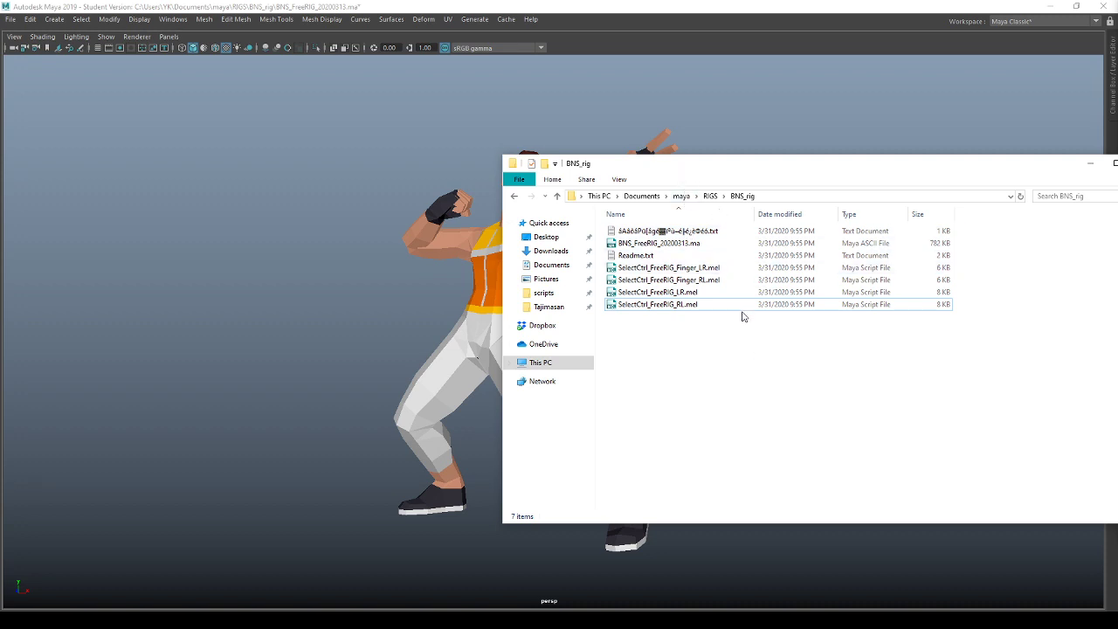
{"action": "double_click", "coordinate": [701, 233]}
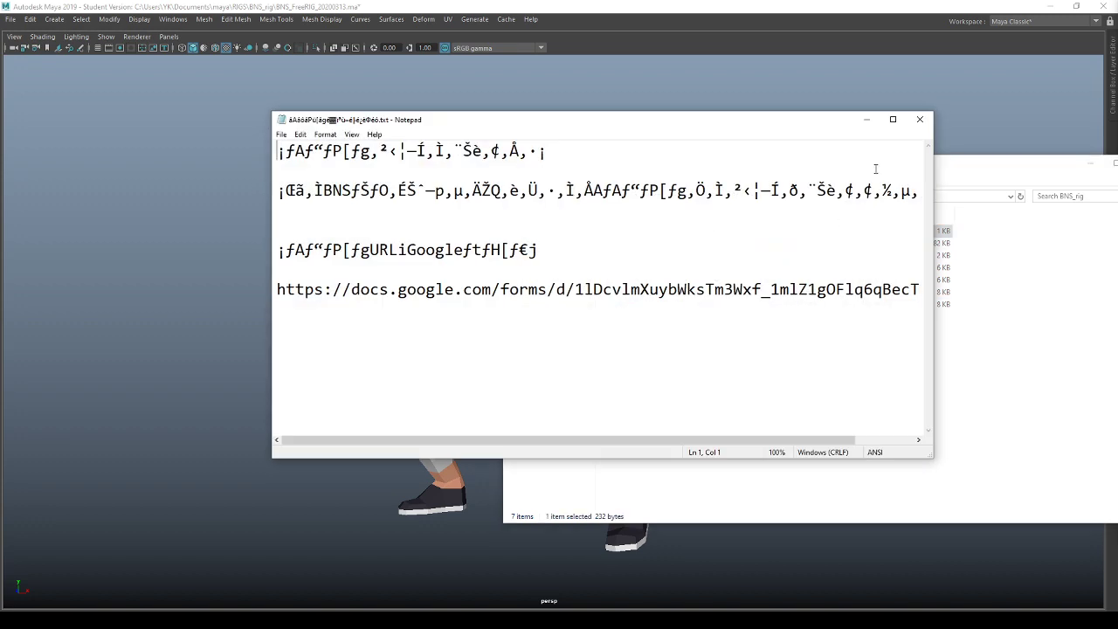
{"action": "left_click", "coordinate": [917, 122]}
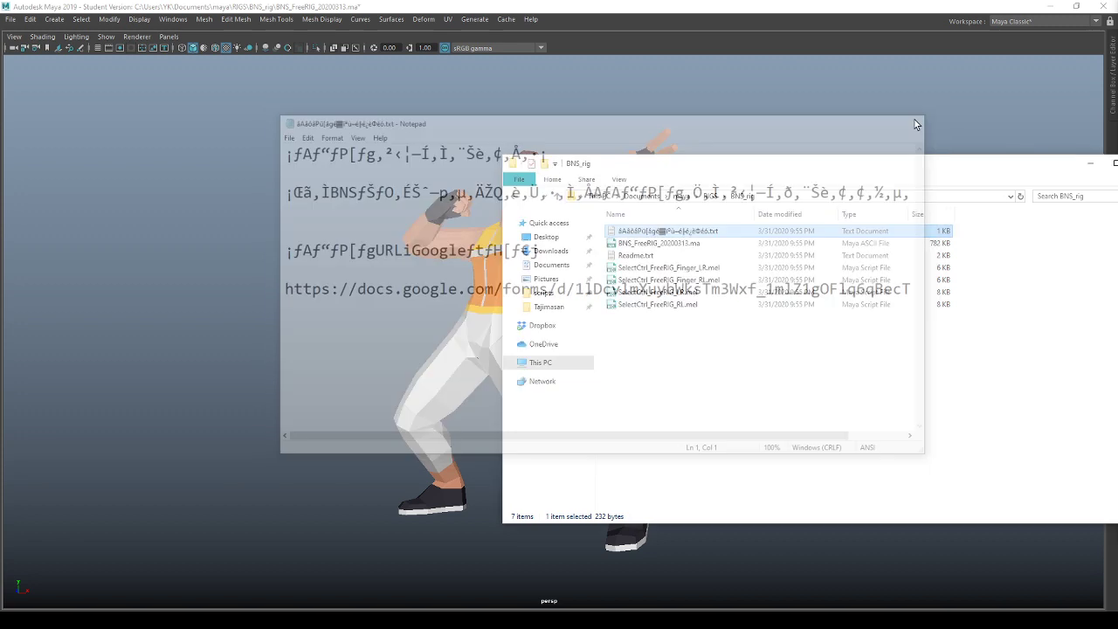
Step: Read through Readme.txt from the BNS_rig folder, including its selector script notes, and close it
{"action": "double_click", "coordinate": [706, 255]}
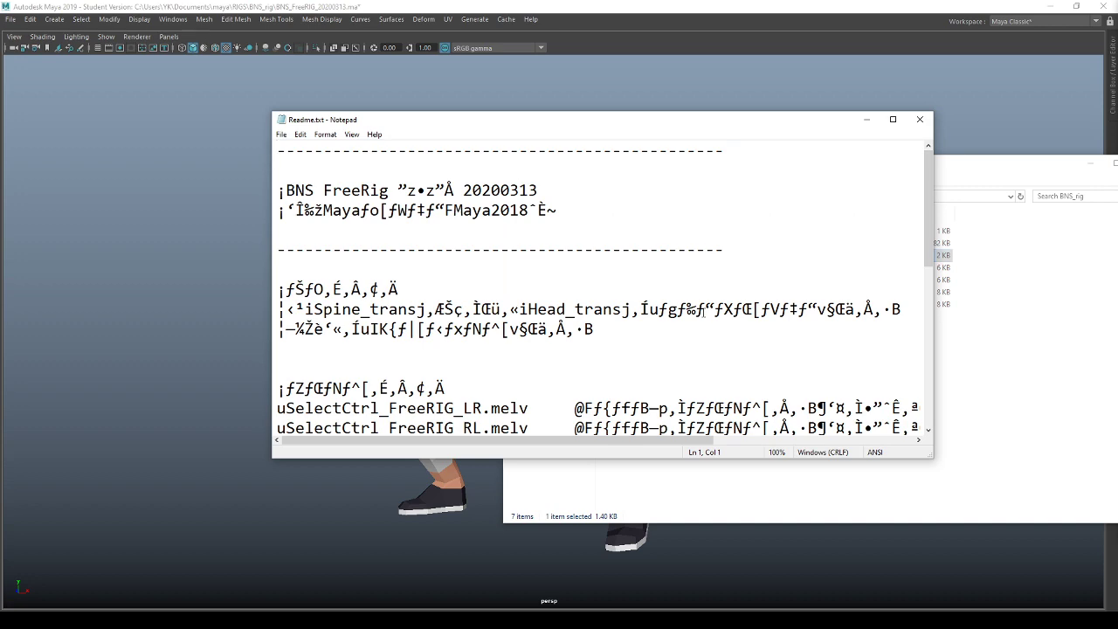
{"action": "scroll", "coordinate": [704, 312], "scroll_direction": "down", "scroll_amount": 3}
{"action": "scroll", "coordinate": [704, 311], "scroll_direction": "down", "scroll_amount": 3}
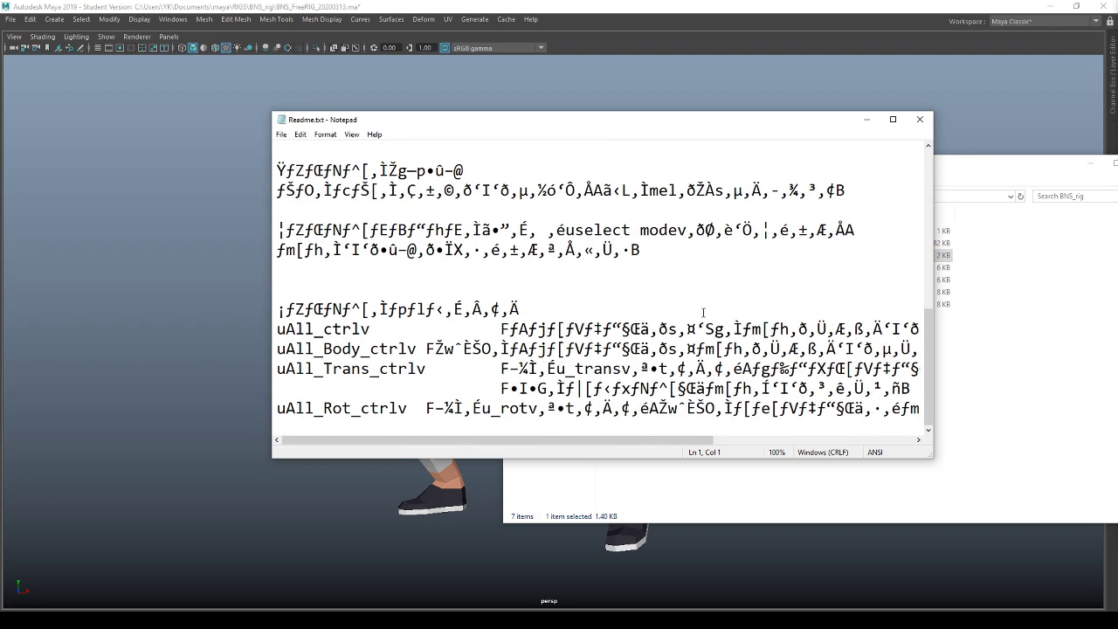
{"action": "scroll", "coordinate": [703, 312], "scroll_direction": "up", "scroll_amount": 6}
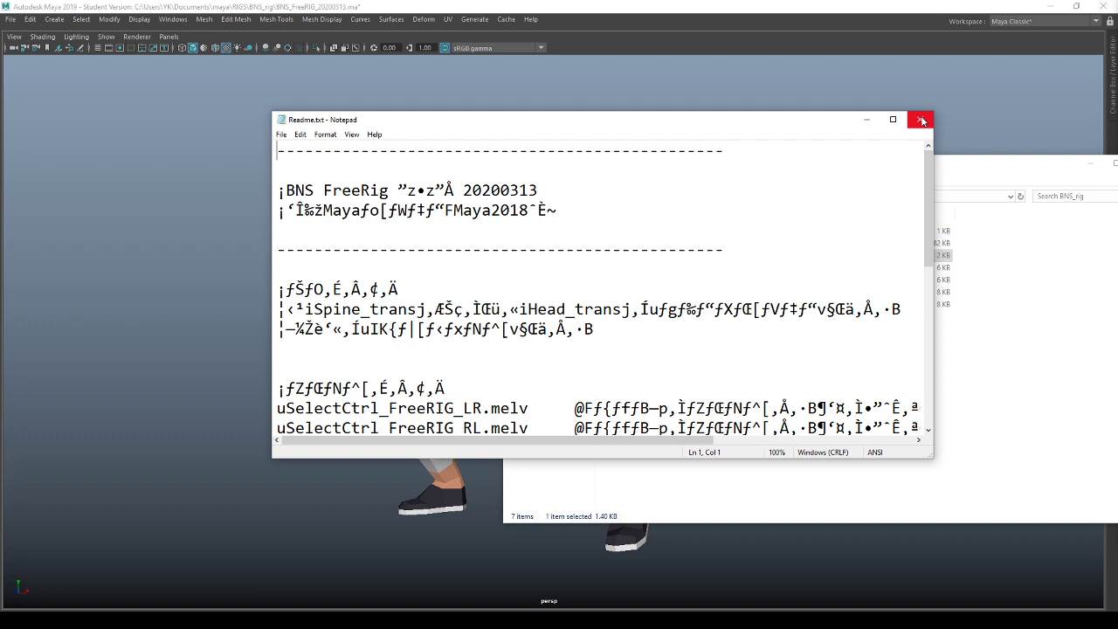
{"action": "left_click", "coordinate": [921, 120]}
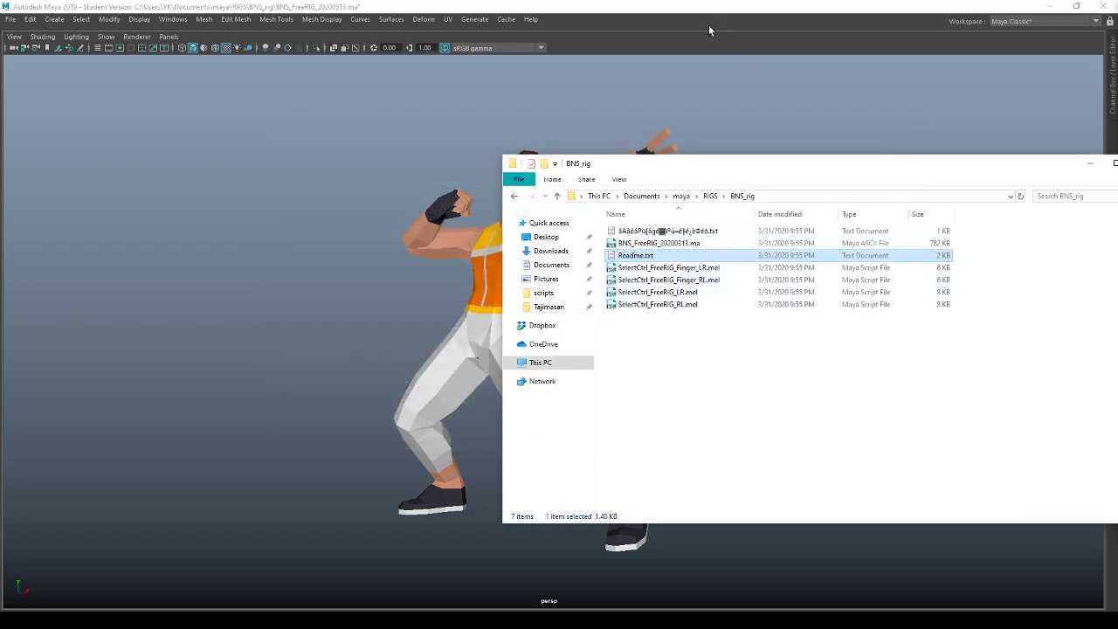
Step: Return to Maya, restore the full interface, and reopen the recent BNS_FreeRIG_20200313.ma scene without saving the posed changes
{"action": "left_click", "coordinate": [295, 380]}
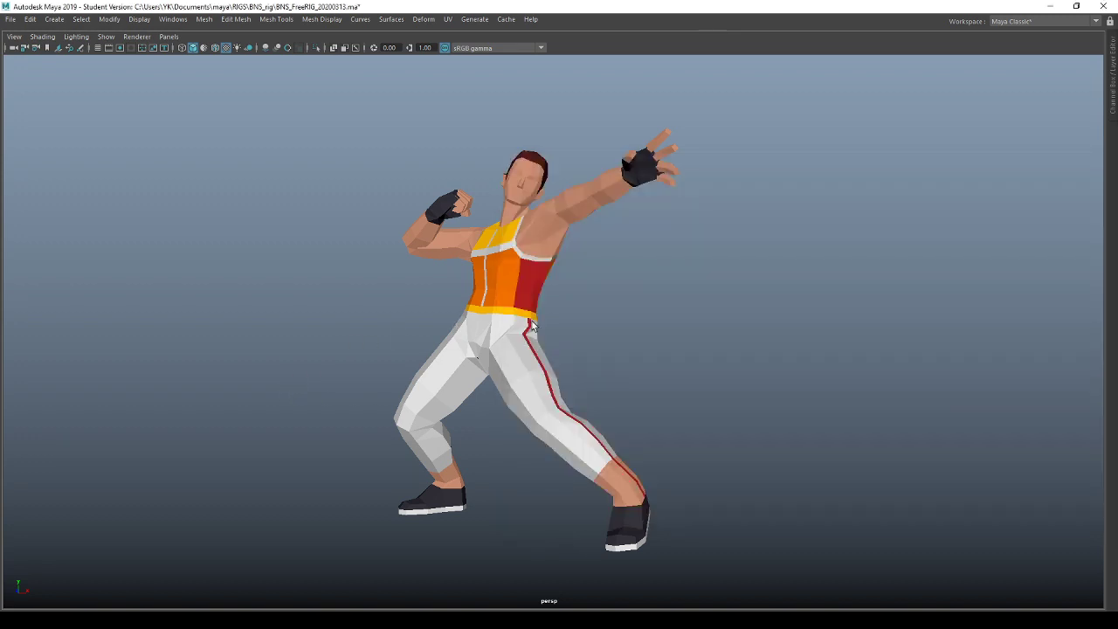
{"action": "left_click_drag", "start_coordinate": [528, 343], "coordinate": [561, 311], "text": "alt"}
{"action": "middle_click_drag", "start_coordinate": [561, 312], "coordinate": [561, 342], "text": "alt"}
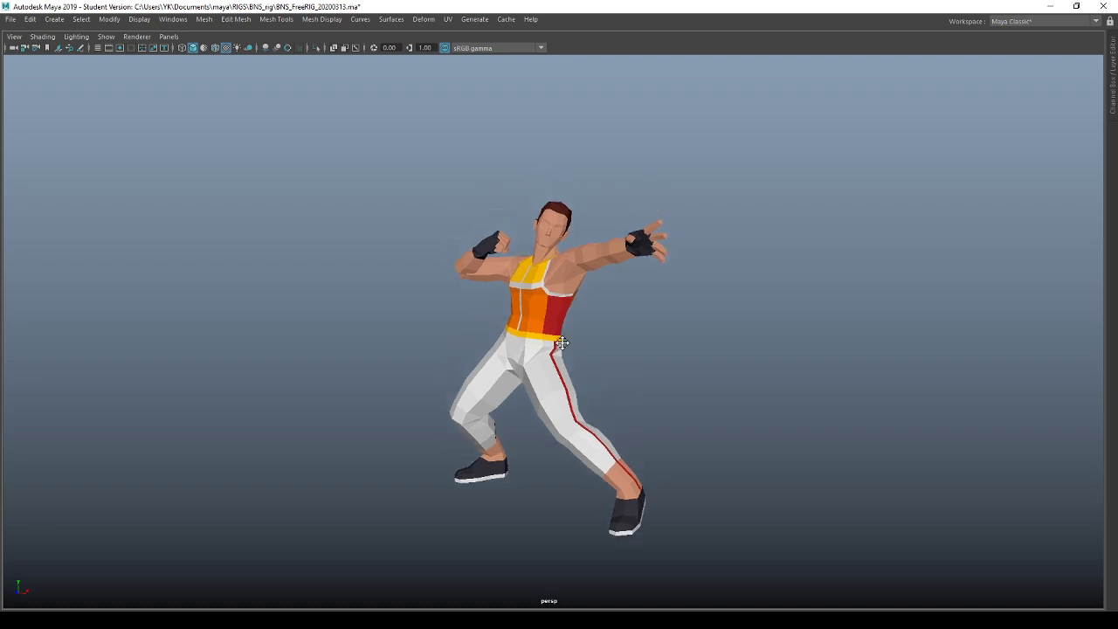
{"action": "left_click_drag", "start_coordinate": [562, 343], "coordinate": [602, 328], "text": "alt"}
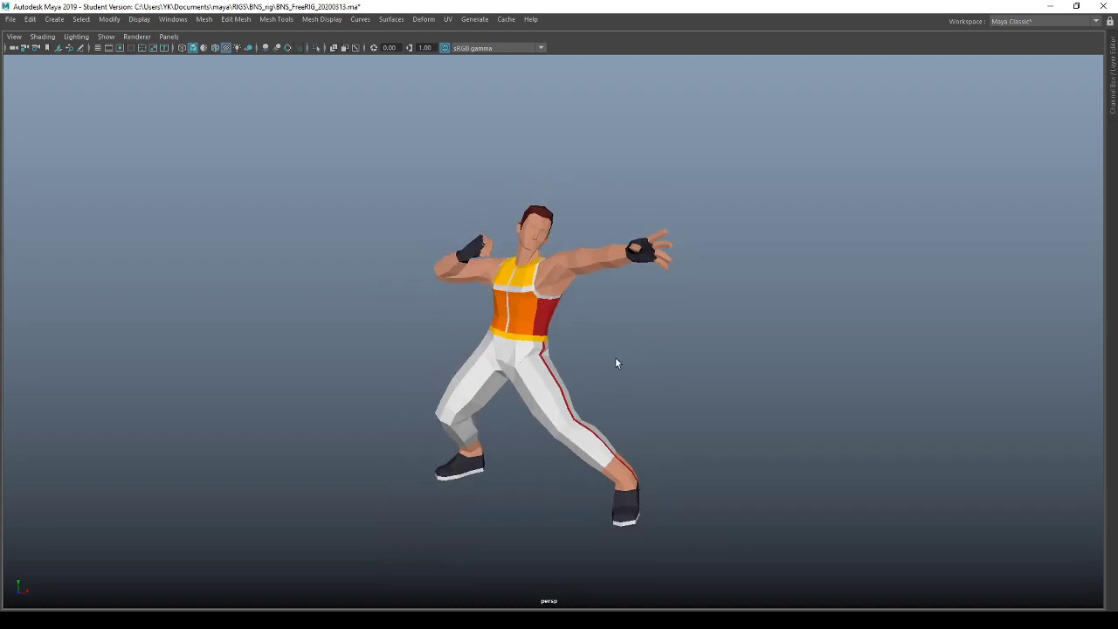
{"action": "key", "text": "ctrl+space"}
{"action": "left_click", "coordinate": [11, 18]}
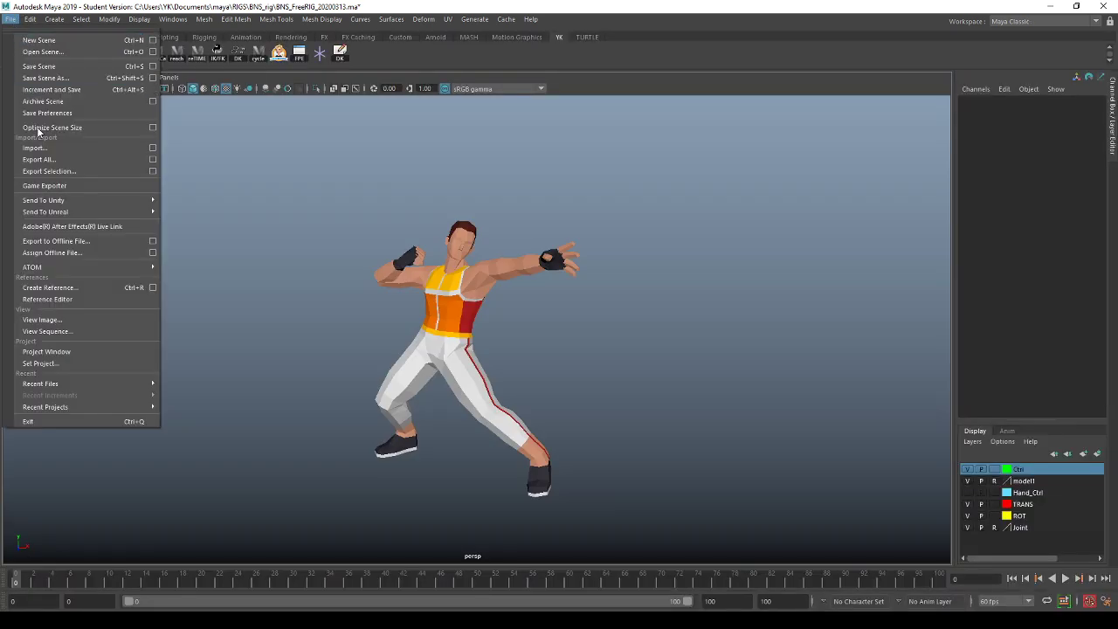
{"action": "mouse_move", "coordinate": [156, 385]}
{"action": "left_click", "coordinate": [218, 384]}
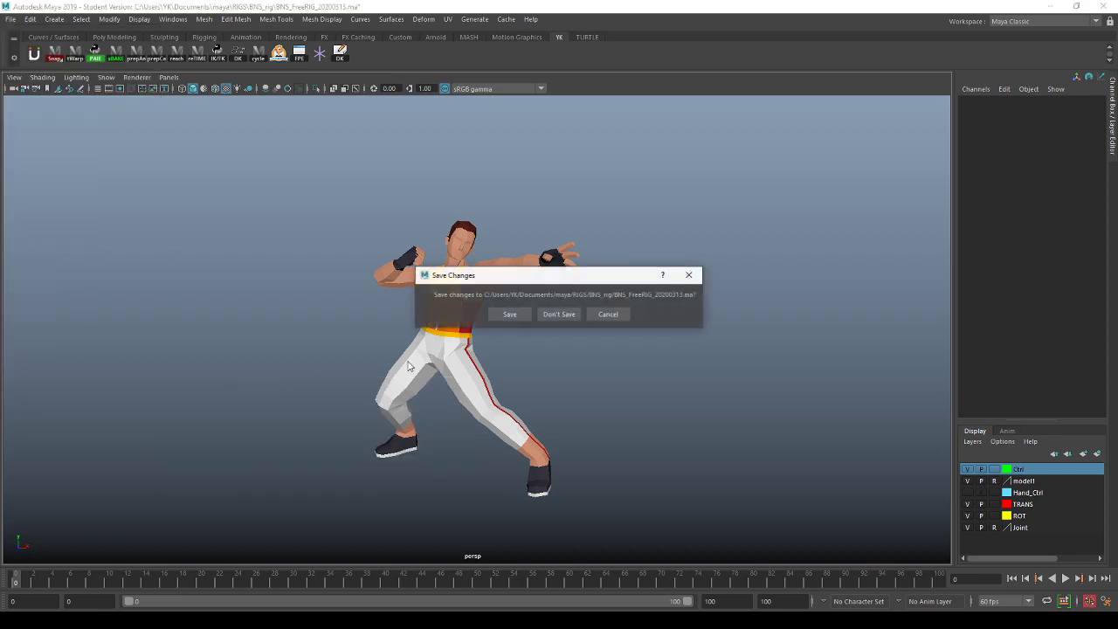
{"action": "left_click", "coordinate": [556, 314]}
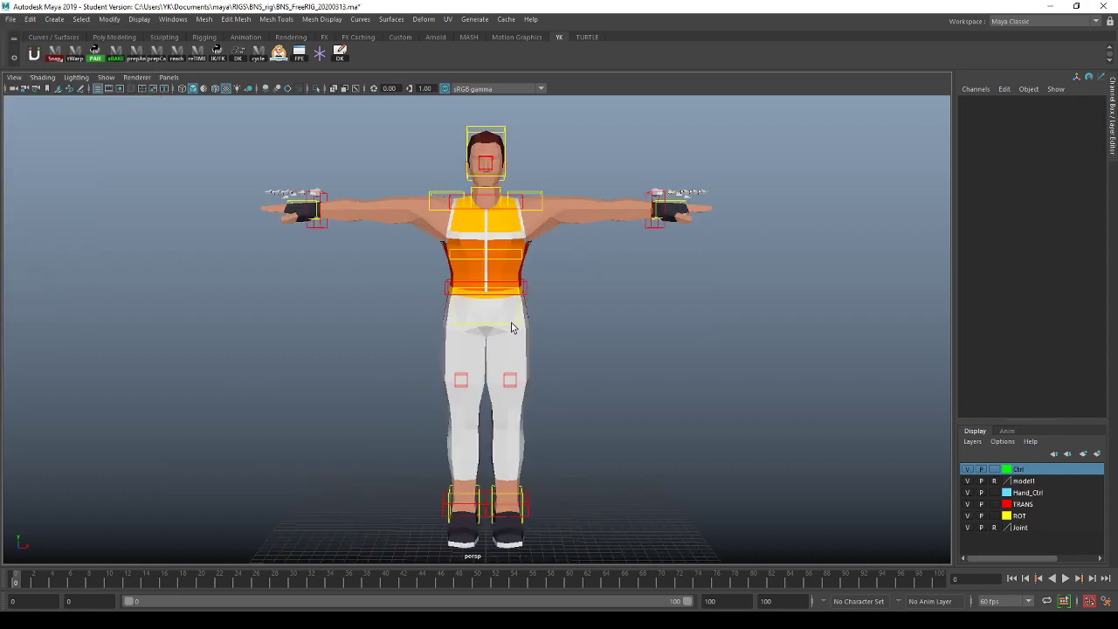
Step: Inspect the T-posed rig's head, shoulder, hand, hip, knee and foot controls from the sides, above and front
{"action": "left_click_drag", "start_coordinate": [519, 325], "coordinate": [461, 299], "text": "alt"}
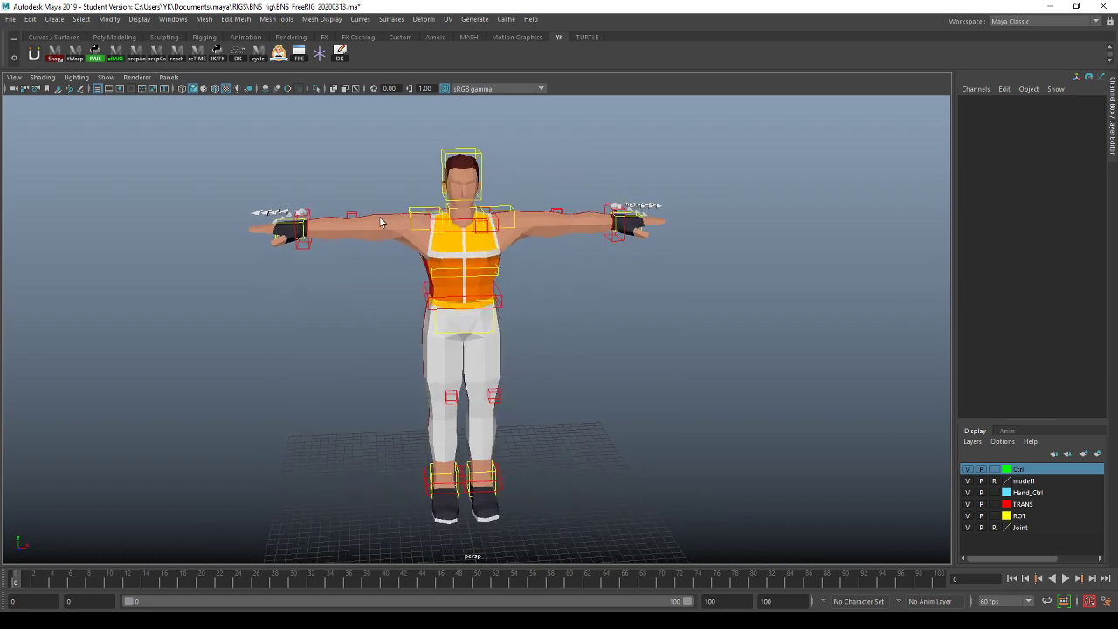
{"action": "right_click_drag", "start_coordinate": [381, 222], "coordinate": [506, 242], "text": "alt"}
{"action": "left_click_drag", "start_coordinate": [512, 248], "coordinate": [575, 299], "text": "alt"}
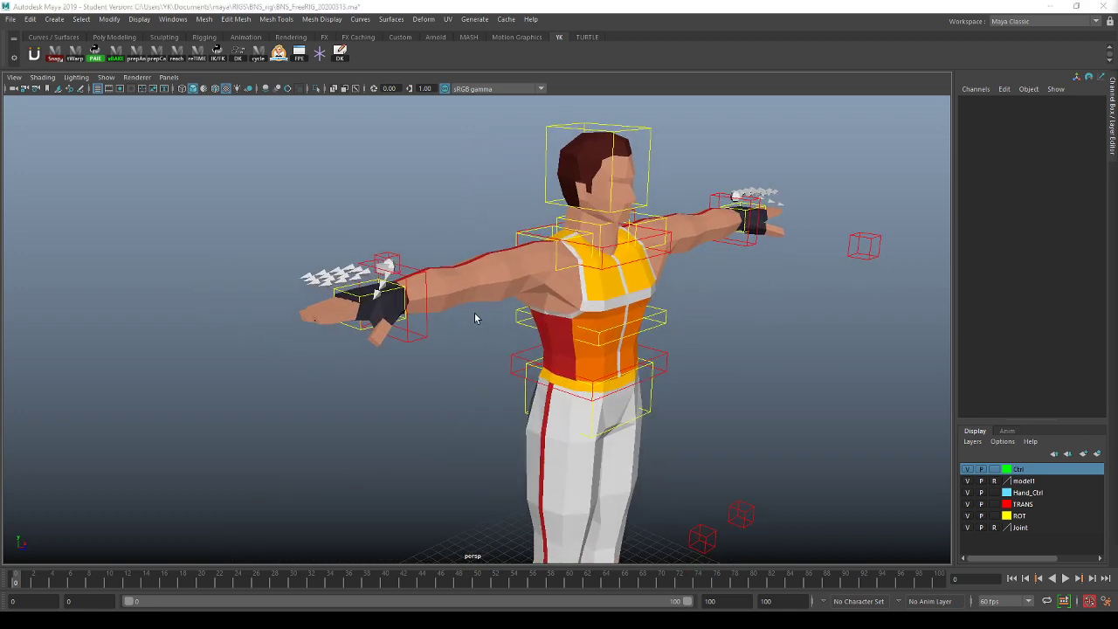
{"action": "left_click_drag", "start_coordinate": [476, 319], "coordinate": [565, 241], "text": "alt"}
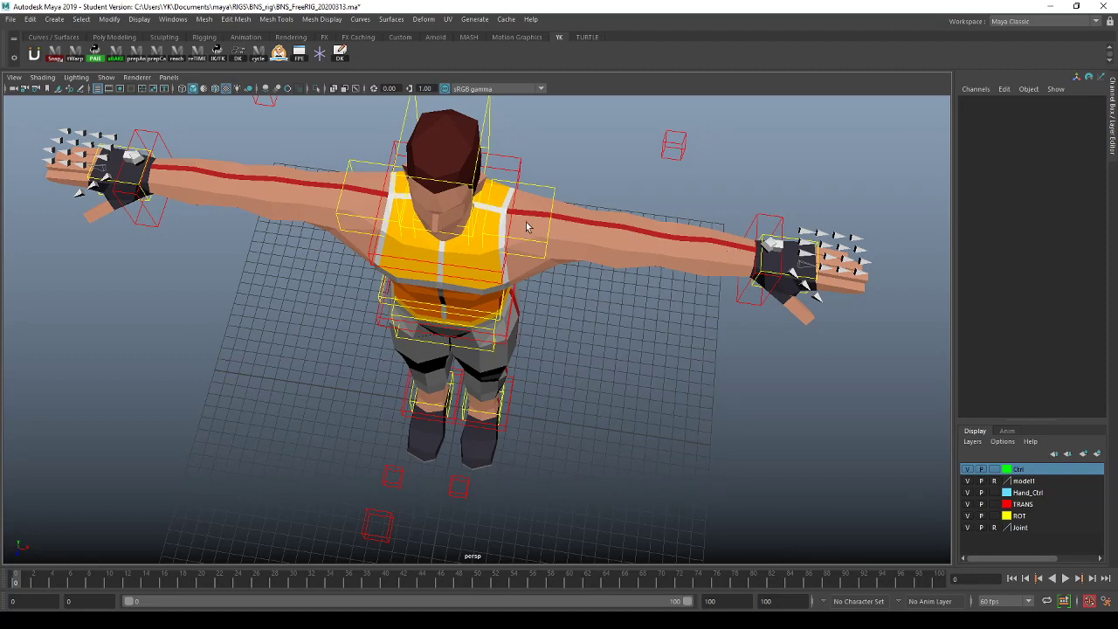
{"action": "left_click_drag", "start_coordinate": [647, 240], "coordinate": [397, 328], "text": "alt"}
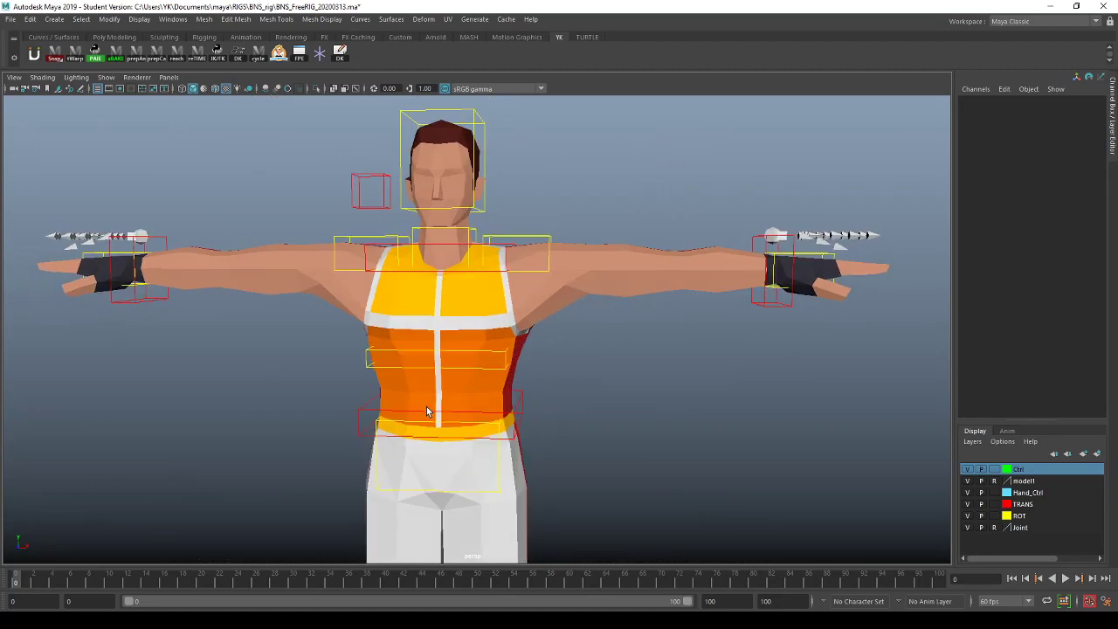
{"action": "left_click_drag", "start_coordinate": [428, 411], "coordinate": [575, 280], "text": "alt"}
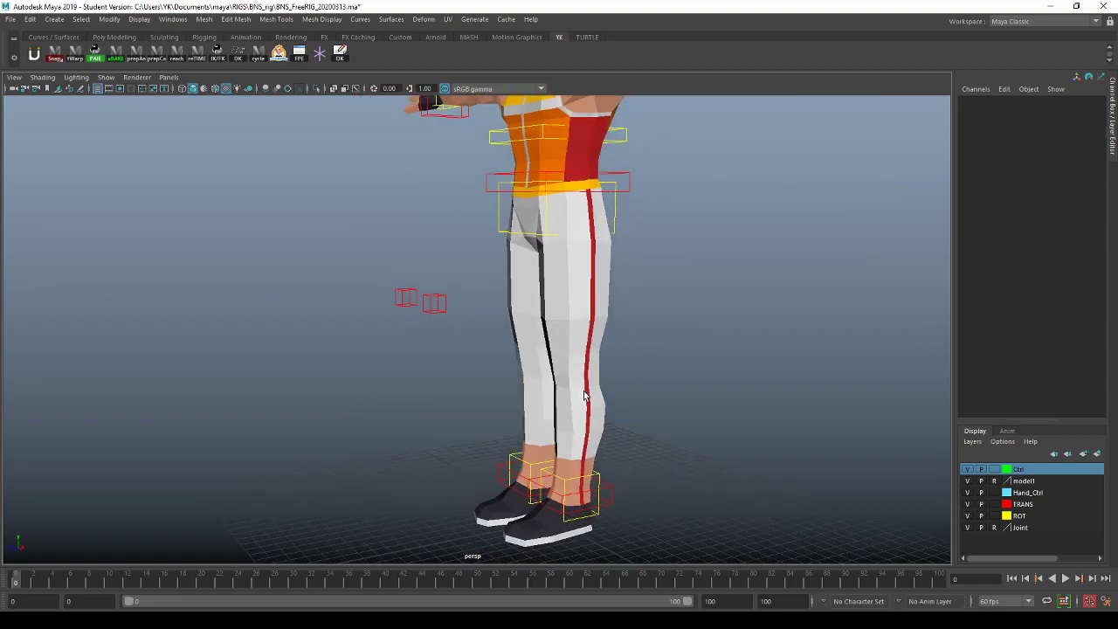
{"action": "left_click_drag", "start_coordinate": [587, 349], "coordinate": [523, 356], "text": "alt"}
{"action": "right_click_drag", "start_coordinate": [524, 351], "coordinate": [414, 287], "text": "alt"}
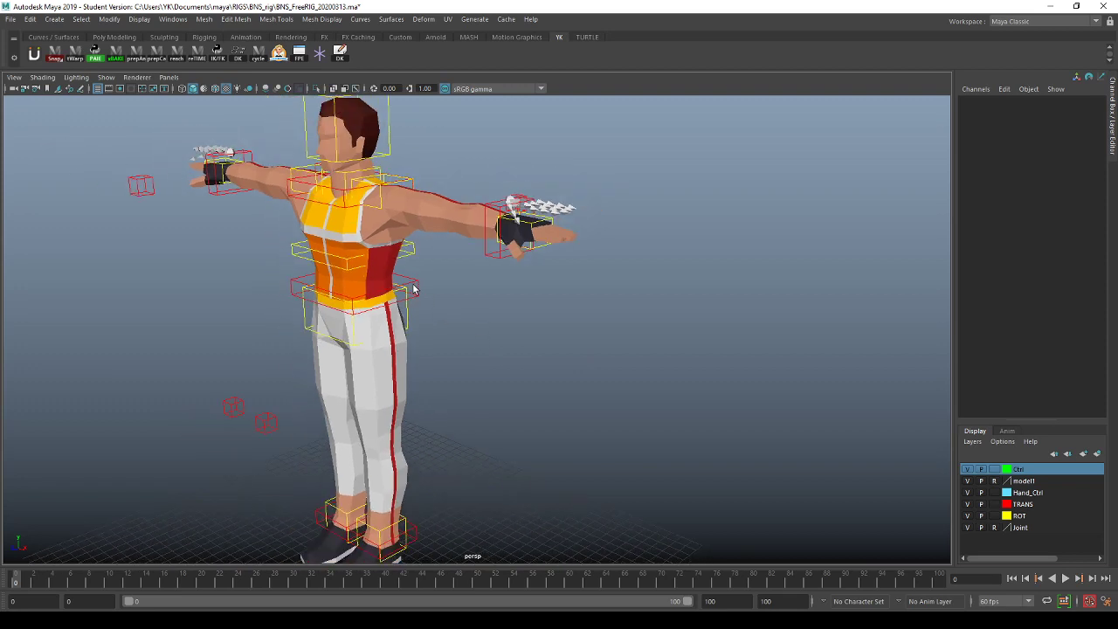
{"action": "middle_click_drag", "start_coordinate": [413, 287], "coordinate": [493, 305], "text": "alt"}
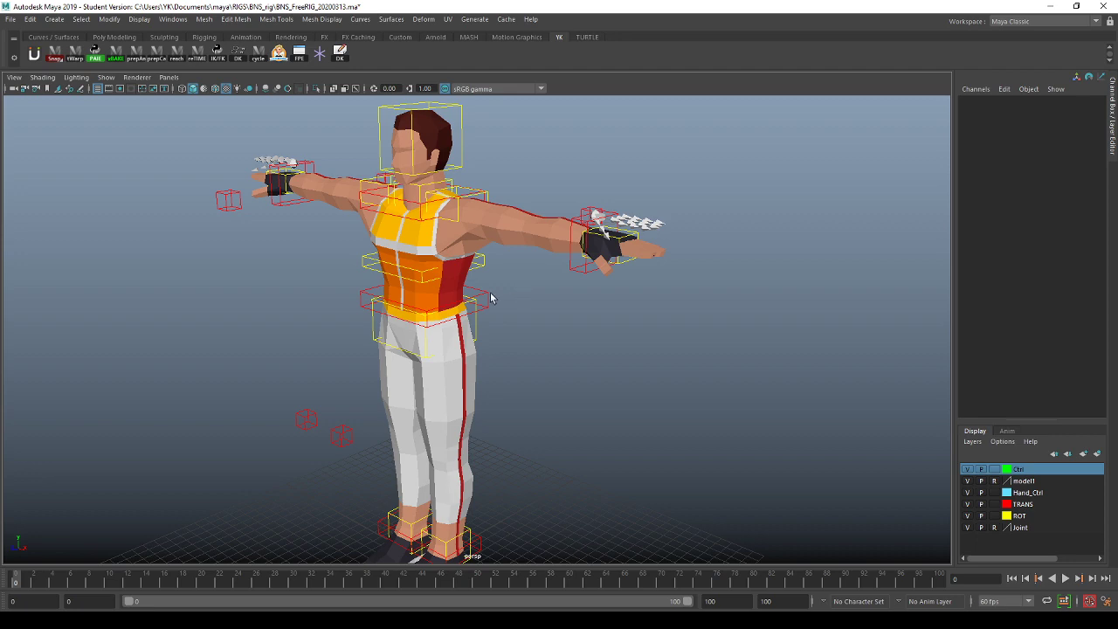
Step: Examine the red and yellow control layout over the whole body, with a closer look at the torso and arms
{"action": "middle_click_drag", "start_coordinate": [489, 298], "coordinate": [538, 324], "text": "alt"}
{"action": "left_click_drag", "start_coordinate": [492, 274], "coordinate": [559, 285], "text": "alt"}
{"action": "middle_click_drag", "start_coordinate": [499, 284], "coordinate": [532, 244], "text": "alt"}
{"action": "right_click_drag", "start_coordinate": [560, 319], "coordinate": [552, 331], "text": "alt"}
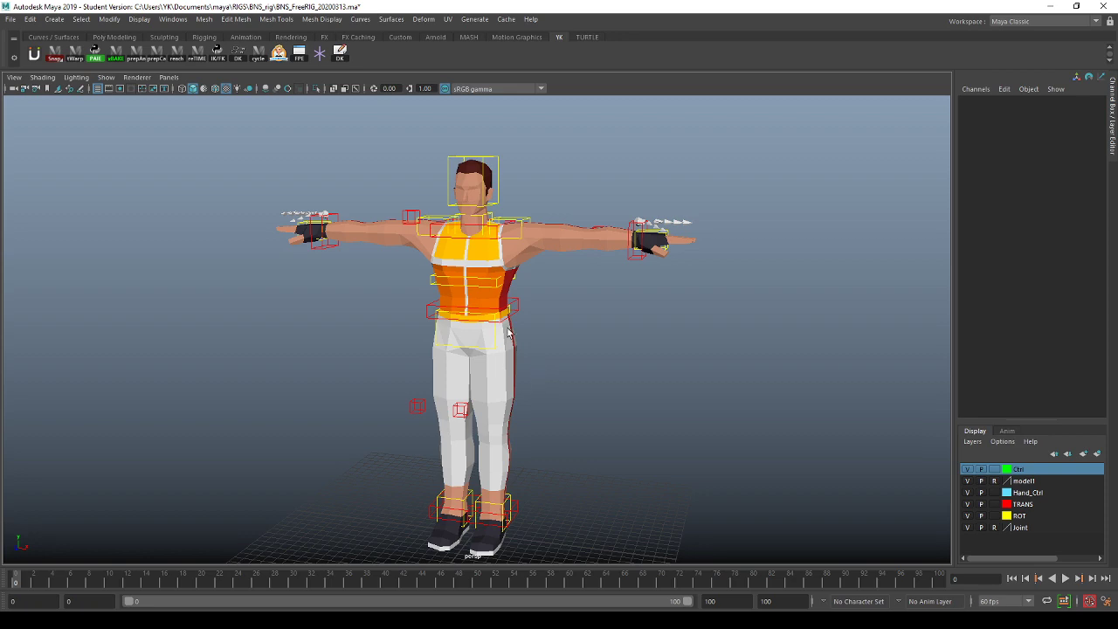
{"action": "middle_click_drag", "start_coordinate": [529, 310], "coordinate": [548, 362], "text": "alt"}
{"action": "right_click_drag", "start_coordinate": [547, 362], "coordinate": [684, 337], "text": "alt"}
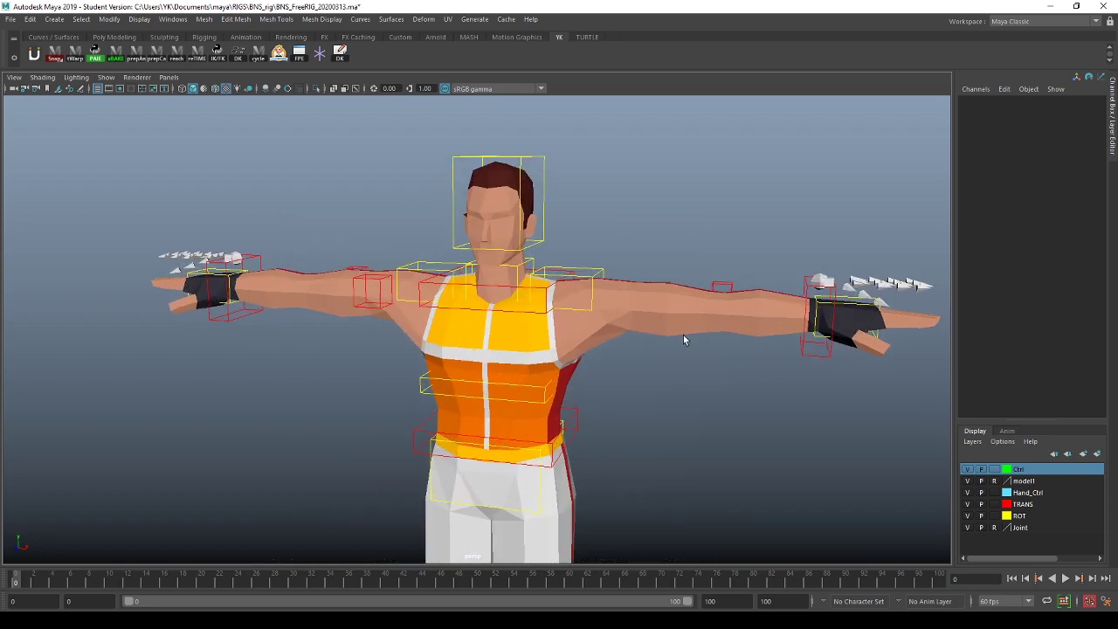
{"action": "left_click_drag", "start_coordinate": [642, 332], "coordinate": [684, 345], "text": "alt"}
{"action": "right_click_drag", "start_coordinate": [598, 284], "coordinate": [568, 368], "text": "alt"}
{"action": "middle_click_drag", "start_coordinate": [569, 367], "coordinate": [563, 357], "text": "alt"}
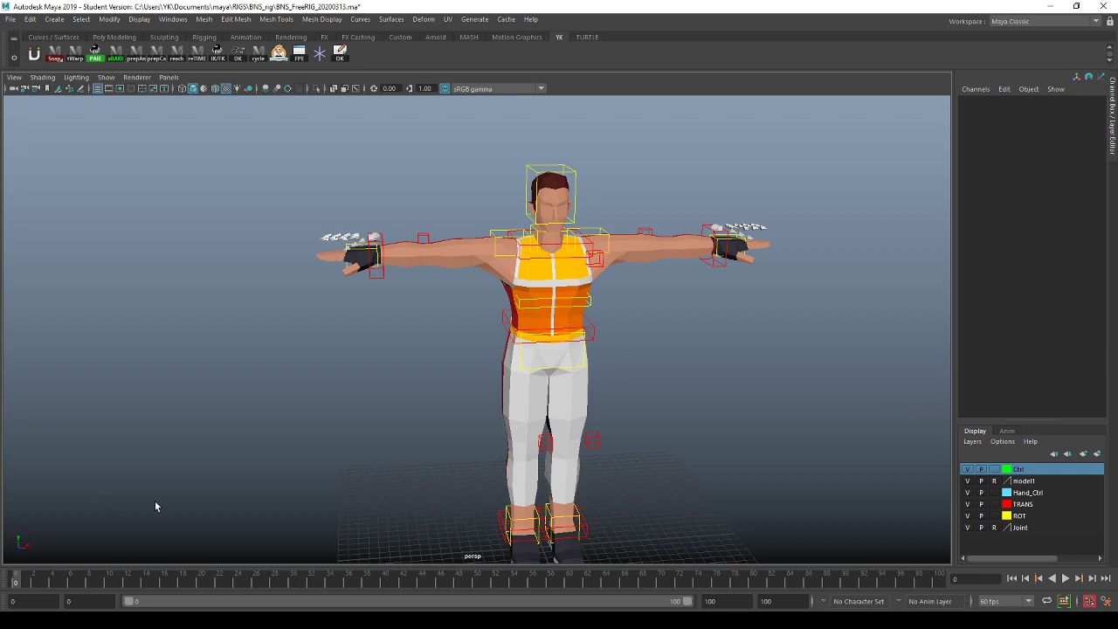
Step: Switch back to the browser and revisit the BNS rig news release from its survey up to the headline
{"action": "key", "text": "alt+Tab"}
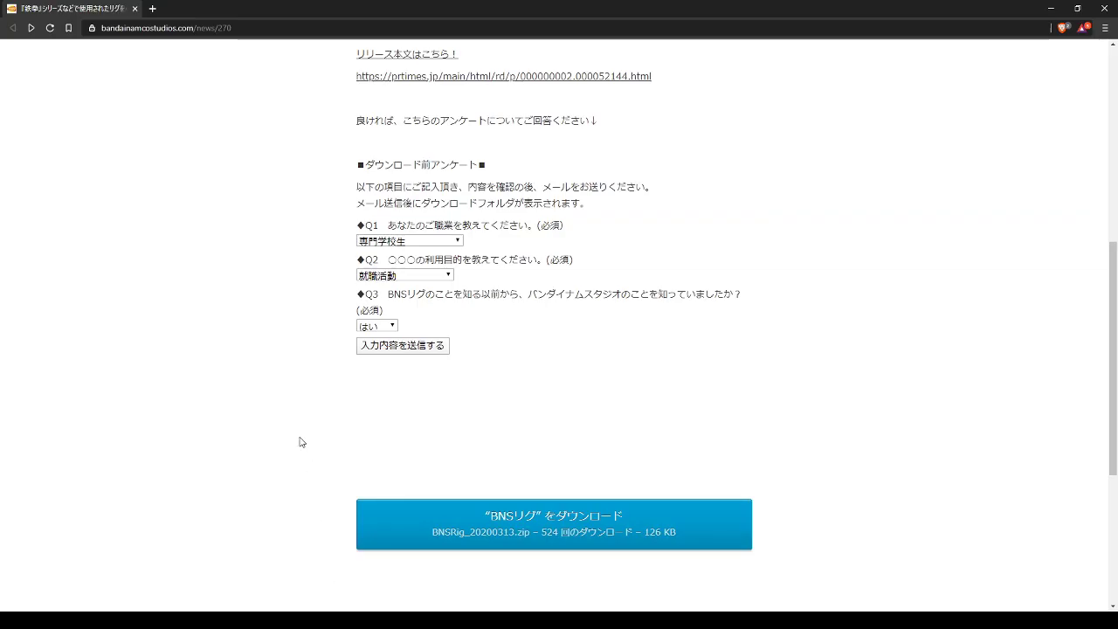
{"action": "scroll", "coordinate": [270, 454], "scroll_direction": "down", "scroll_amount": 1}
{"action": "scroll", "coordinate": [262, 453], "scroll_direction": "up", "scroll_amount": 7}
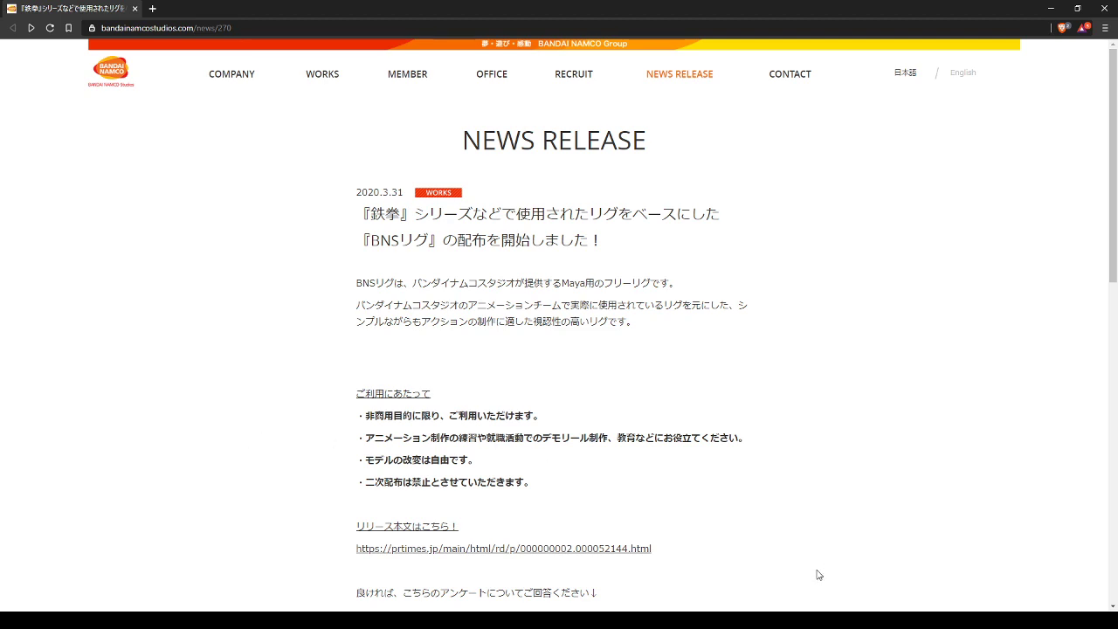
Step: Review the release page's usage terms, pre-download survey and BNSRig_20200313.zip download, and return to Maya
{"action": "key", "text": "alt+Tab"}
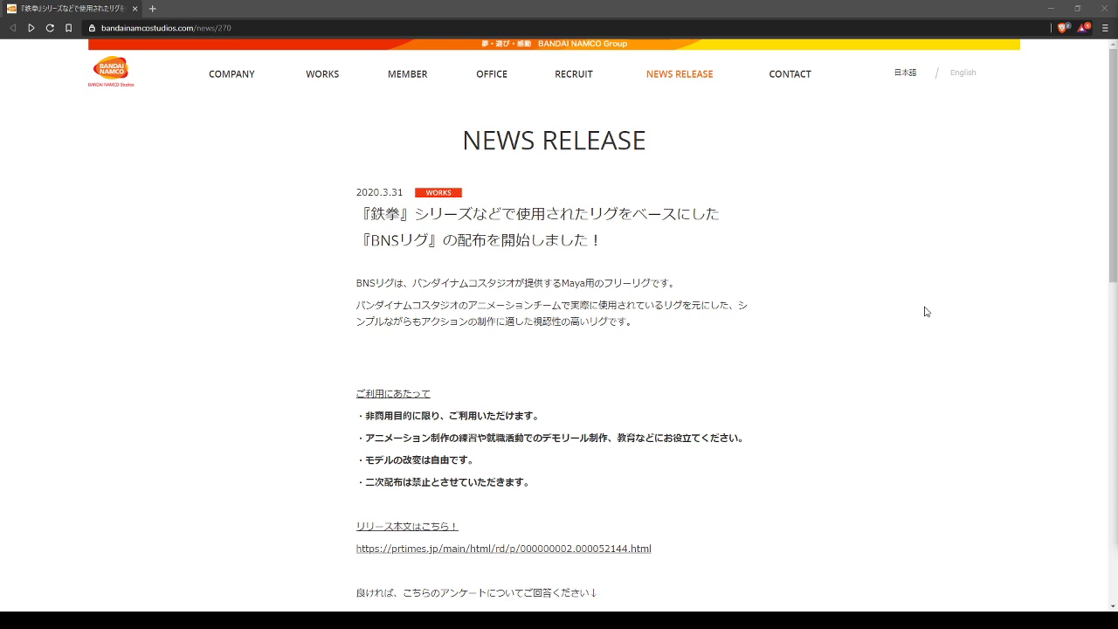
{"action": "scroll", "coordinate": [925, 311], "scroll_direction": "down", "scroll_amount": 3}
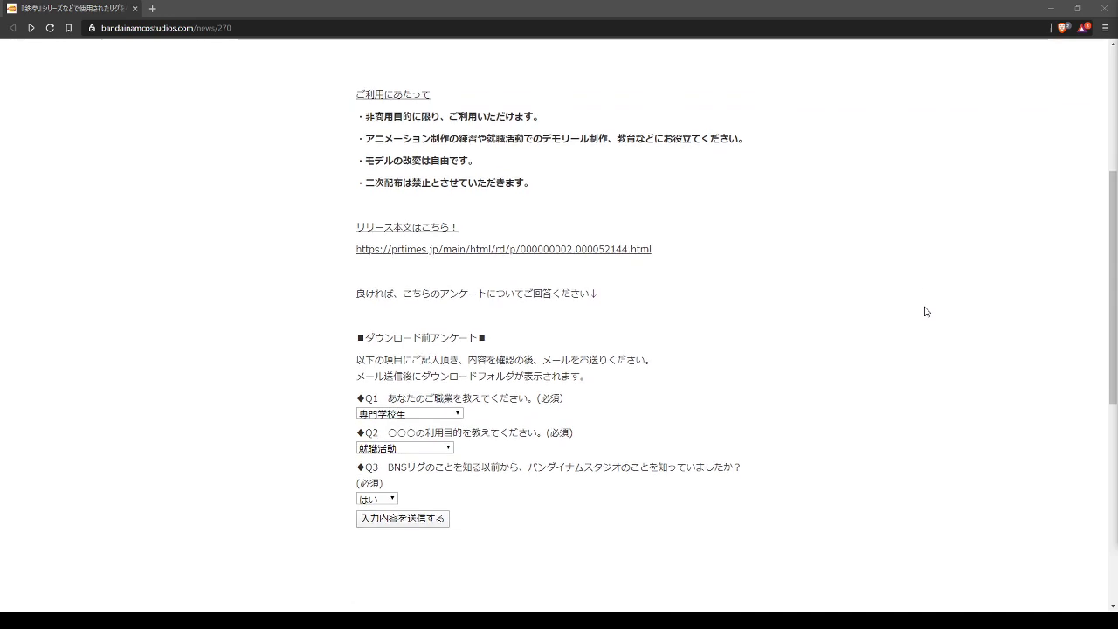
{"action": "scroll", "coordinate": [926, 311], "scroll_direction": "up", "scroll_amount": 1}
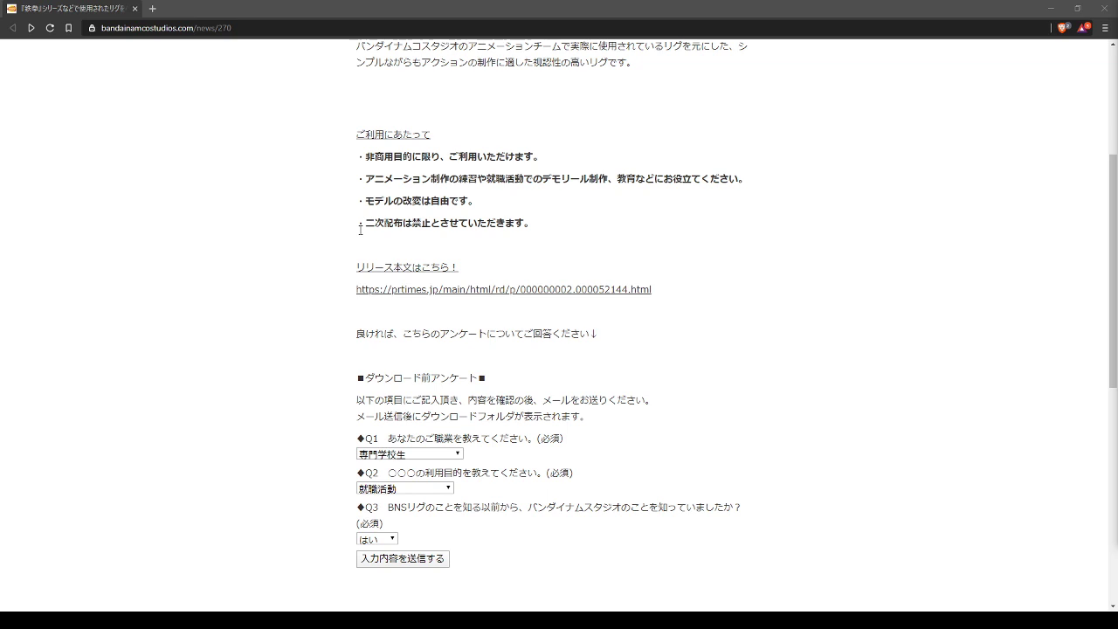
{"action": "scroll", "coordinate": [360, 229], "scroll_direction": "down", "scroll_amount": 2}
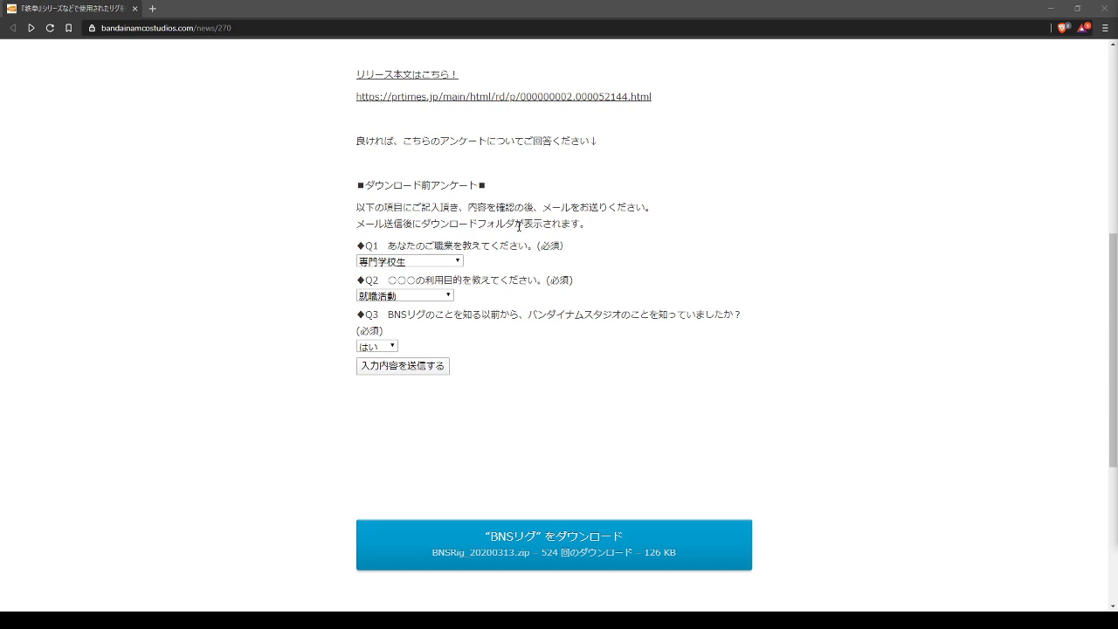
{"action": "left_click", "coordinate": [580, 294]}
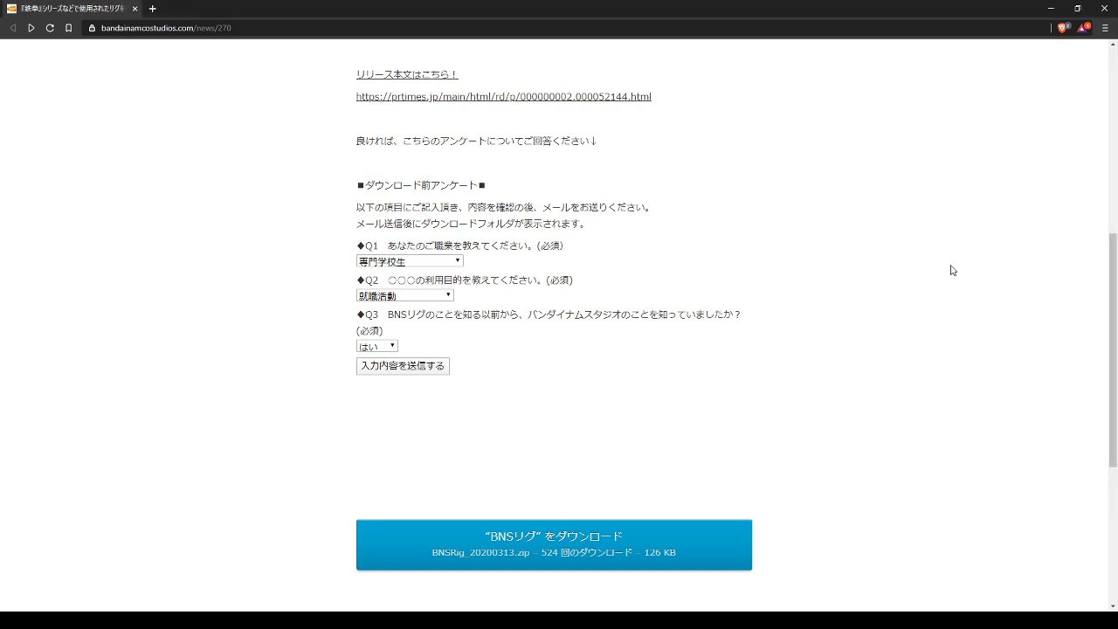
{"action": "left_click", "coordinate": [1051, 11]}
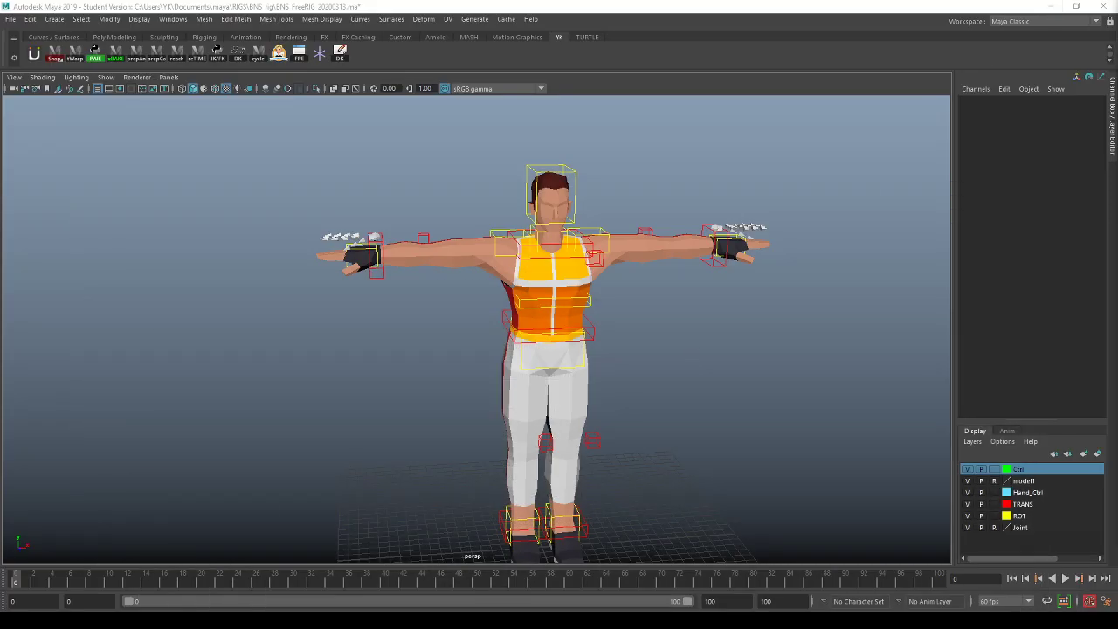
Step: Look through the BNS_rig folder, checking the garbled-name text file and the four SelectCtrl_FreeRIG MEL scripts
{"action": "left_click", "coordinate": [69, 621]}
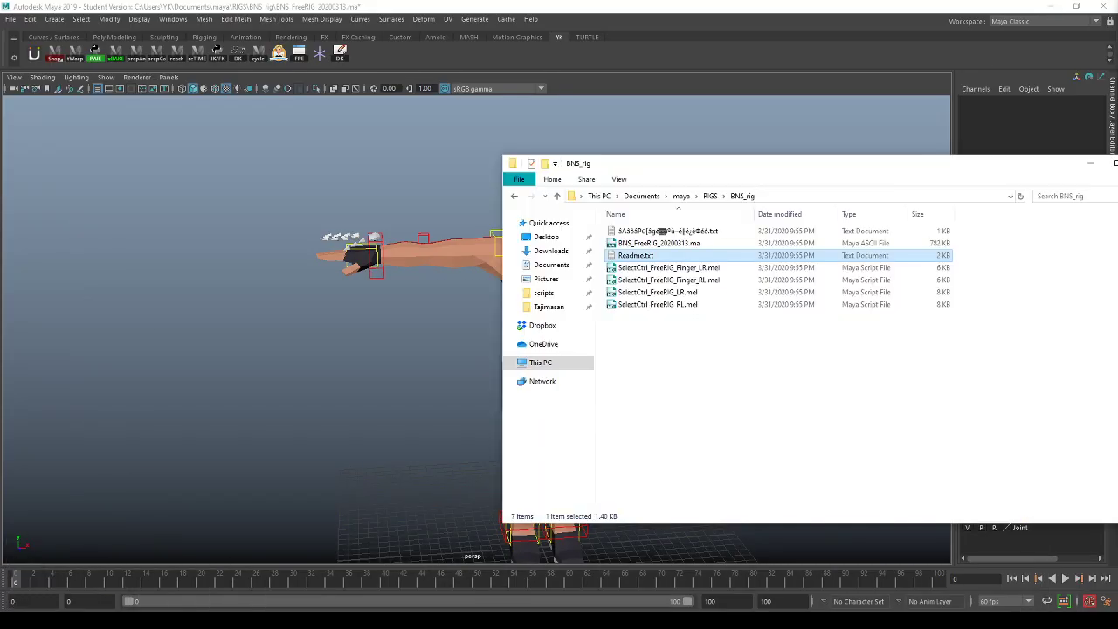
{"action": "left_click", "coordinate": [789, 390]}
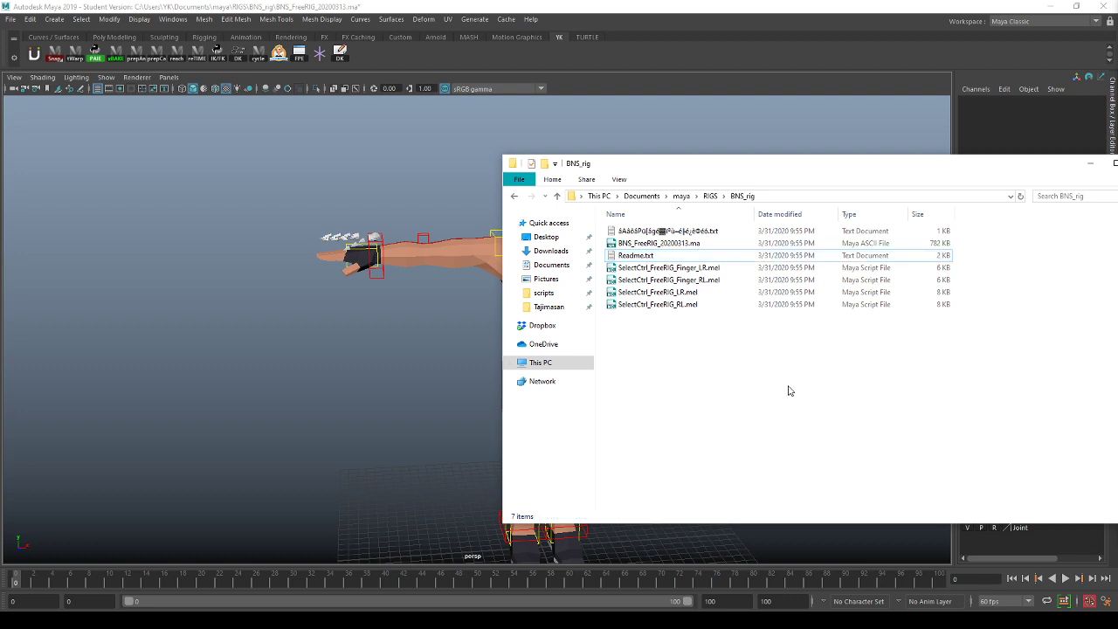
{"action": "left_click", "coordinate": [689, 245]}
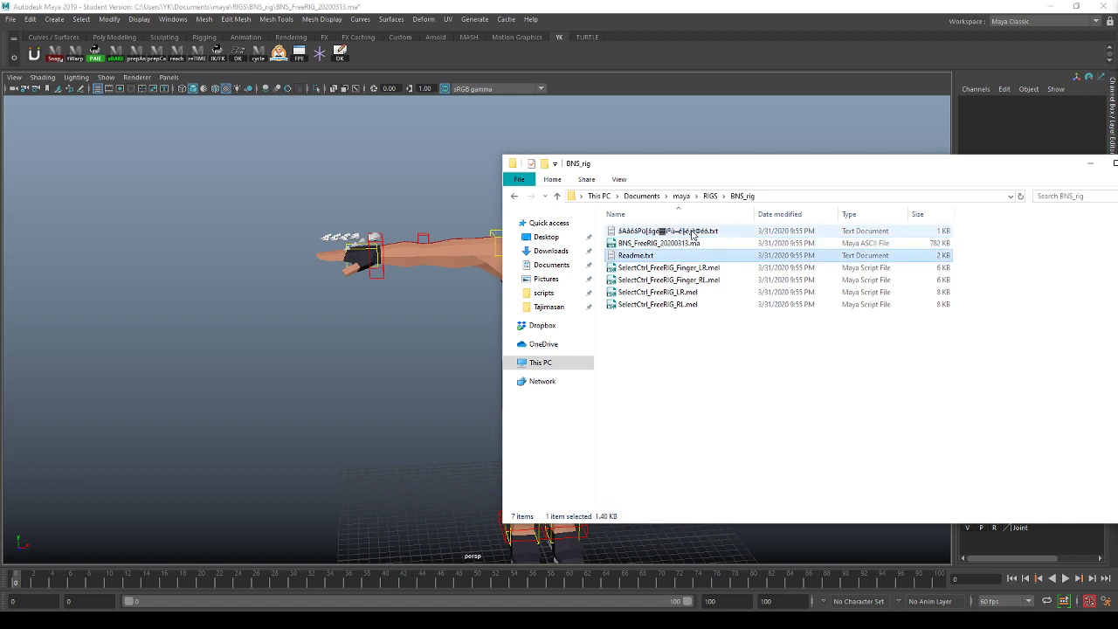
{"action": "left_click", "coordinate": [692, 232]}
{"action": "double_click", "coordinate": [693, 232]}
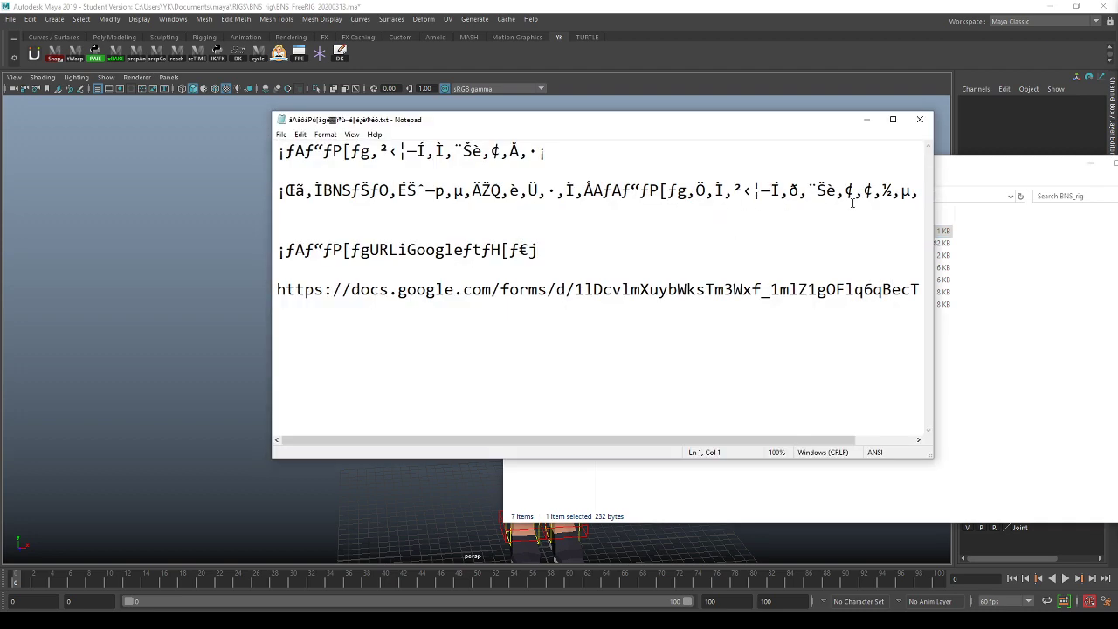
{"action": "left_click", "coordinate": [920, 119]}
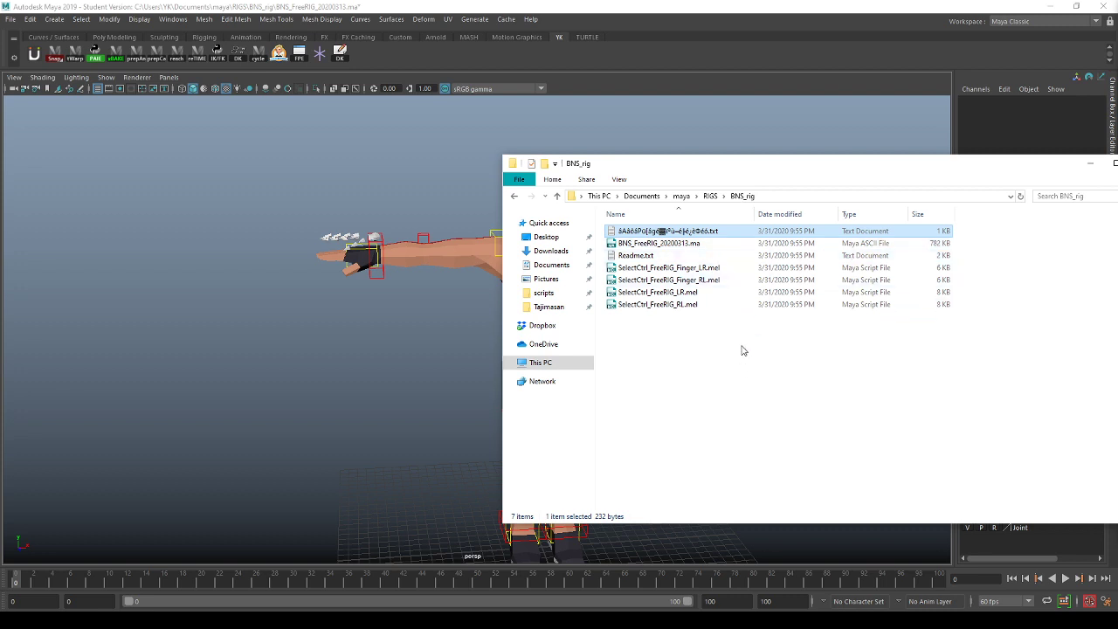
{"action": "left_click_drag", "start_coordinate": [666, 346], "coordinate": [718, 278]}
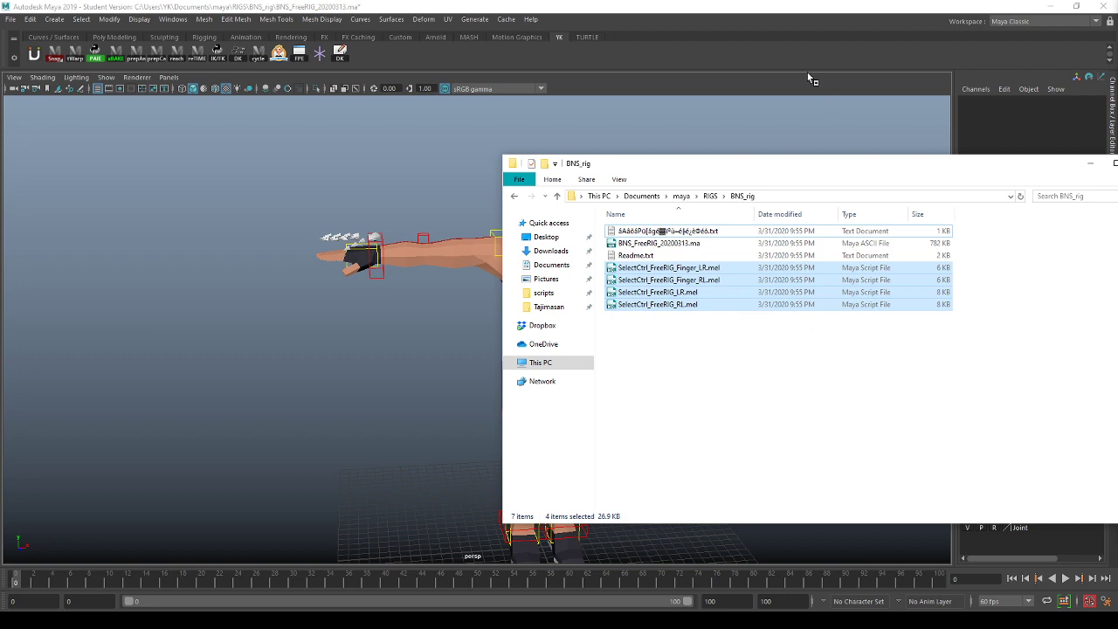
{"action": "left_click", "coordinate": [811, 99]}
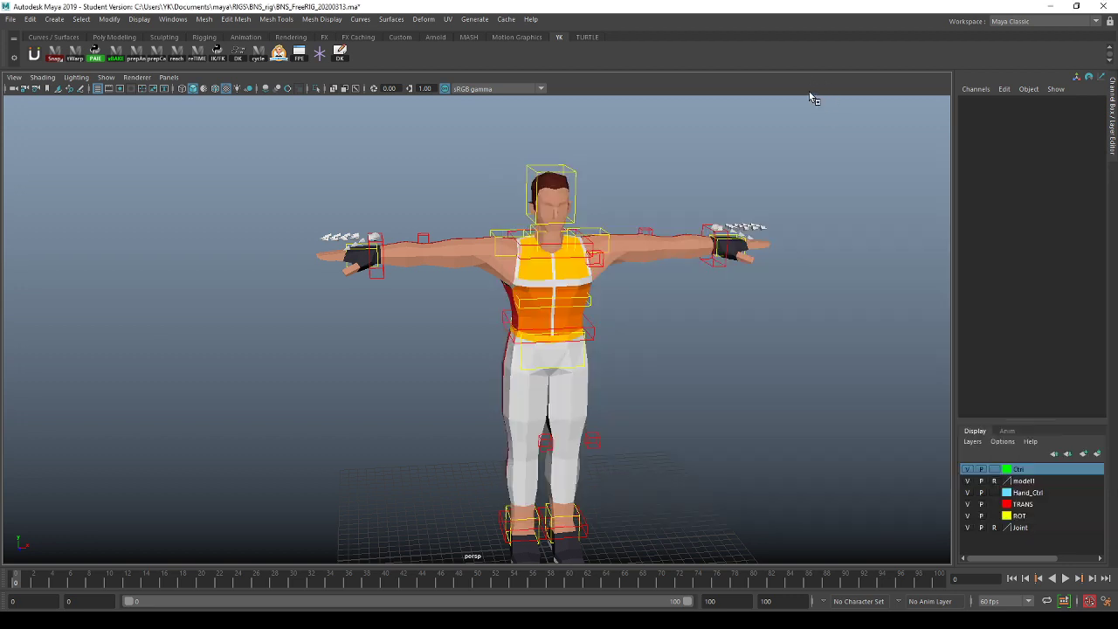
Step: Examine the T-posed rig and its red and yellow controls from front and three-quarter angles, including the torso and arms up close
{"action": "middle_click_drag", "start_coordinate": [583, 430], "coordinate": [564, 389], "text": "alt"}
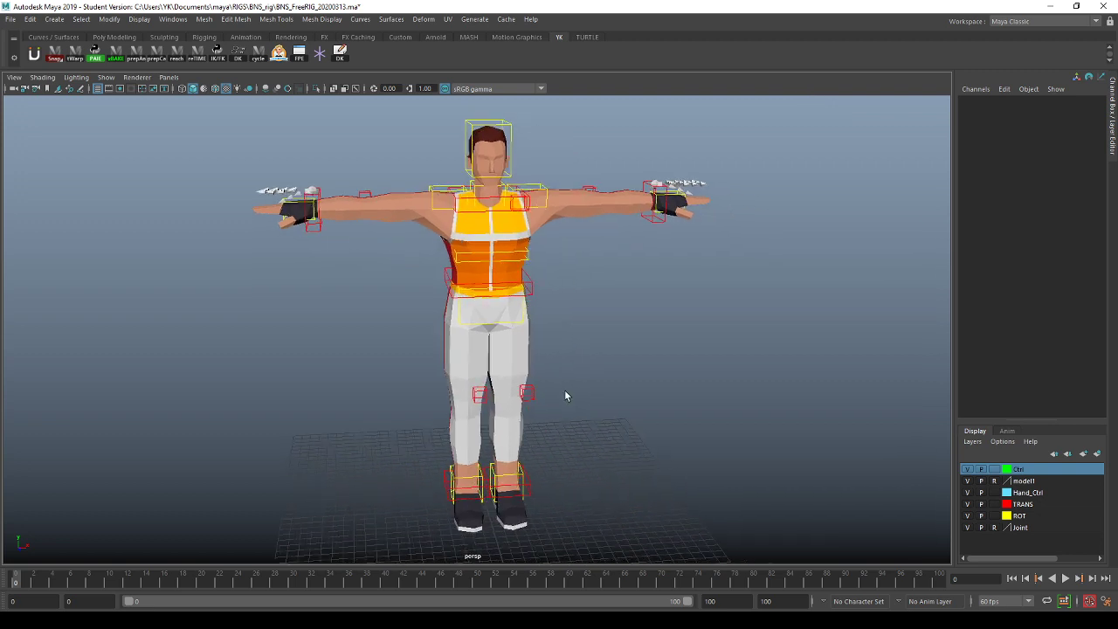
{"action": "scroll", "coordinate": [564, 389], "scroll_direction": "down", "scroll_amount": 2}
{"action": "mouse_move", "coordinate": [567, 359]}
{"action": "left_mouse_down", "text": "alt"}
{"action": "mouse_move", "coordinate": [554, 356]}
{"action": "mouse_move", "coordinate": [571, 342]}
{"action": "left_mouse_up", "text": "alt"}
{"action": "middle_click_drag", "start_coordinate": [572, 341], "coordinate": [550, 345], "text": "alt"}
{"action": "scroll", "coordinate": [571, 332], "scroll_direction": "up", "scroll_amount": 2}
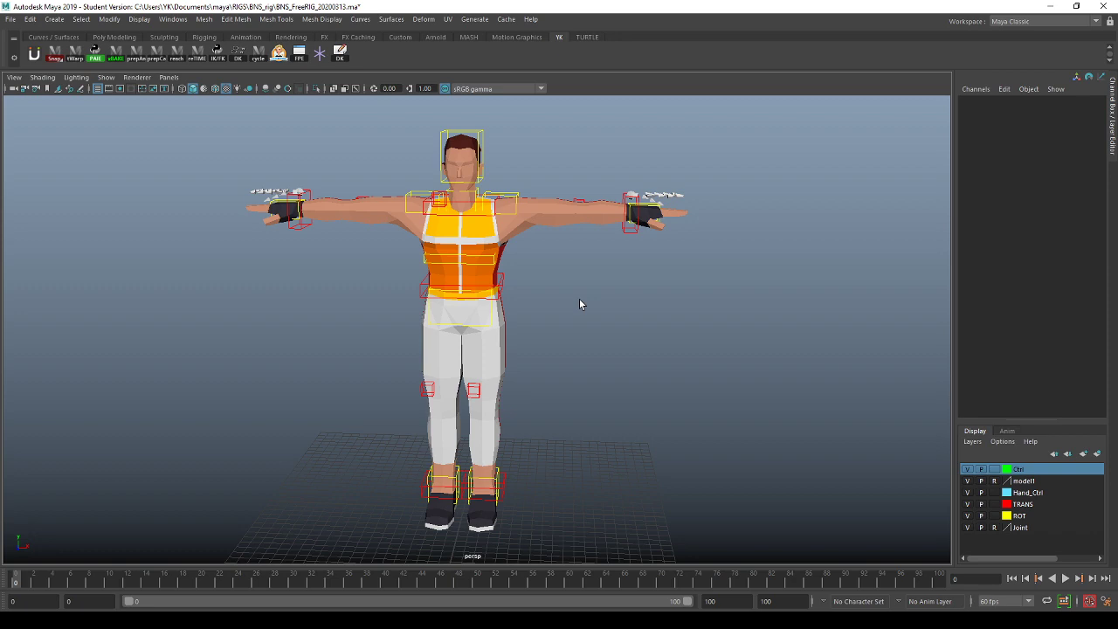
{"action": "scroll", "coordinate": [668, 298], "scroll_direction": "up", "scroll_amount": 3}
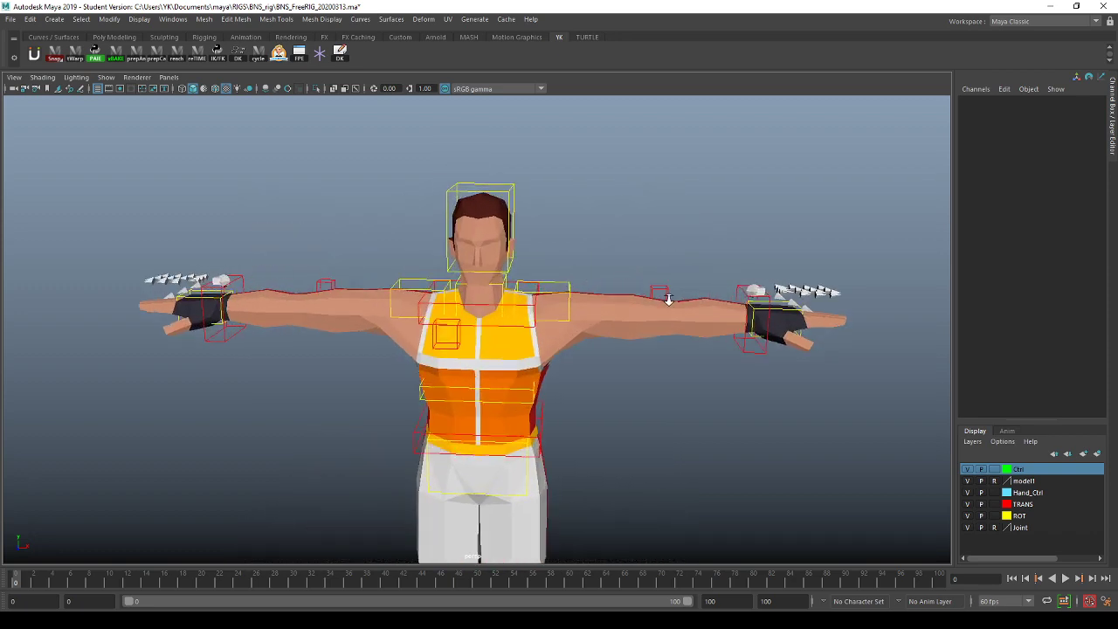
{"action": "scroll", "coordinate": [668, 298], "scroll_direction": "up", "scroll_amount": 2}
{"action": "left_click_drag", "start_coordinate": [637, 322], "coordinate": [581, 329], "text": "alt"}
{"action": "middle_click_drag", "start_coordinate": [760, 378], "coordinate": [706, 368], "text": "alt"}
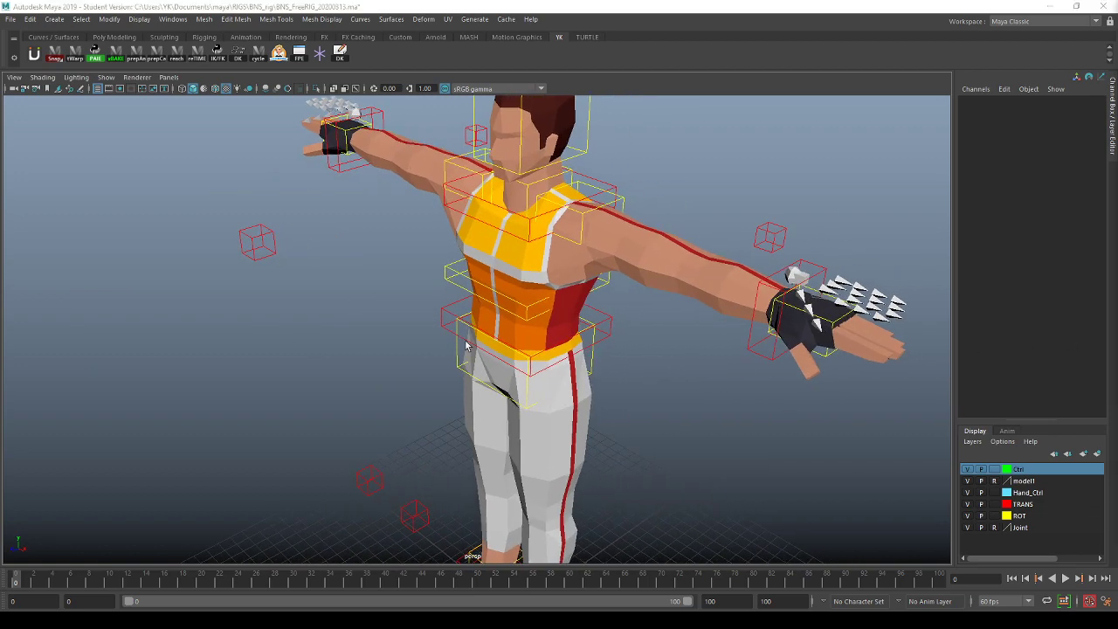
{"action": "middle_click_drag", "start_coordinate": [518, 322], "coordinate": [498, 312], "text": "alt"}
{"action": "left_click_drag", "start_coordinate": [499, 312], "coordinate": [477, 388], "text": "alt"}
{"action": "scroll", "coordinate": [470, 356], "scroll_direction": "down", "scroll_amount": 2}
{"action": "left_click_drag", "start_coordinate": [655, 332], "coordinate": [490, 277], "text": "alt"}
{"action": "left_click_drag", "start_coordinate": [641, 323], "coordinate": [600, 337], "text": "alt"}
{"action": "middle_click_drag", "start_coordinate": [600, 338], "coordinate": [683, 320], "text": "alt"}
{"action": "right_click_drag", "start_coordinate": [682, 320], "coordinate": [483, 330], "text": "alt"}
{"action": "middle_click_drag", "start_coordinate": [515, 417], "coordinate": [501, 371], "text": "alt"}
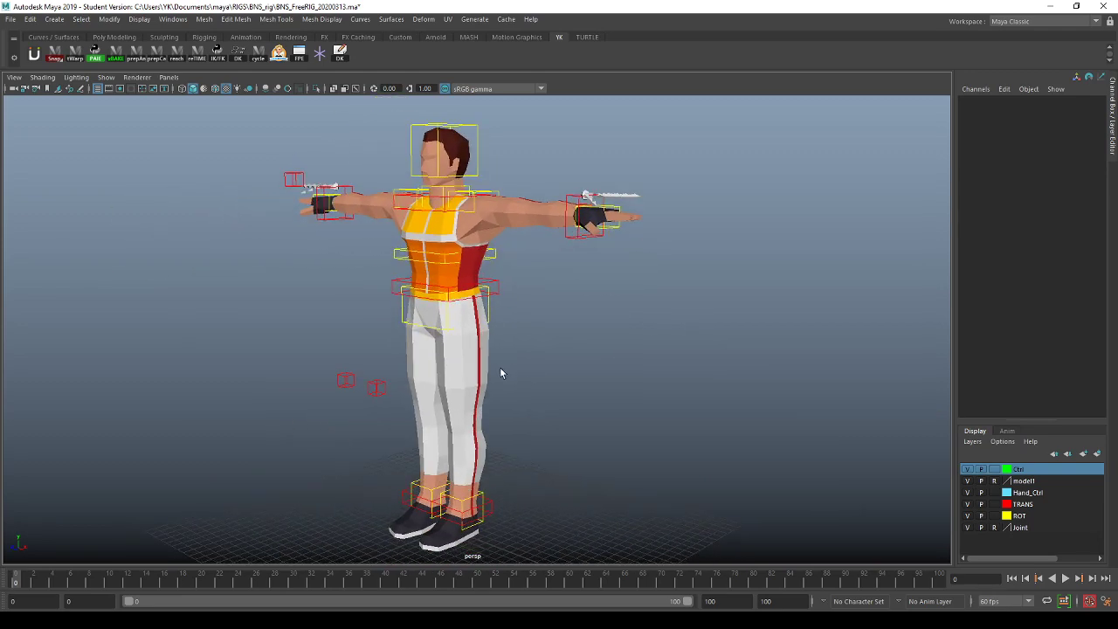
{"action": "left_click_drag", "start_coordinate": [501, 371], "coordinate": [544, 369], "text": "alt"}
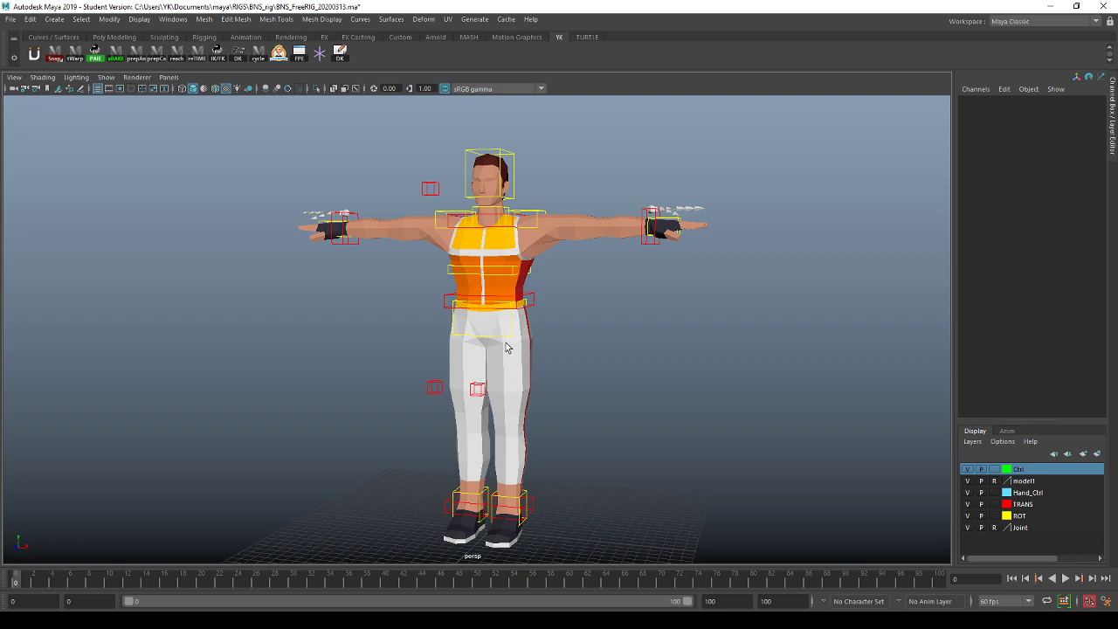
Step: Examine the head, shoulder and chest controls up close, followed by the full-body control layout
{"action": "middle_click_drag", "start_coordinate": [518, 259], "coordinate": [519, 335], "text": "alt"}
{"action": "right_click_drag", "start_coordinate": [519, 335], "coordinate": [584, 344], "text": "alt"}
{"action": "left_click_drag", "start_coordinate": [584, 344], "coordinate": [626, 375], "text": "alt"}
{"action": "middle_click_drag", "start_coordinate": [572, 301], "coordinate": [566, 351], "text": "alt"}
{"action": "right_click_drag", "start_coordinate": [565, 351], "coordinate": [634, 367], "text": "alt"}
{"action": "right_click_drag", "start_coordinate": [541, 321], "coordinate": [741, 379], "text": "alt"}
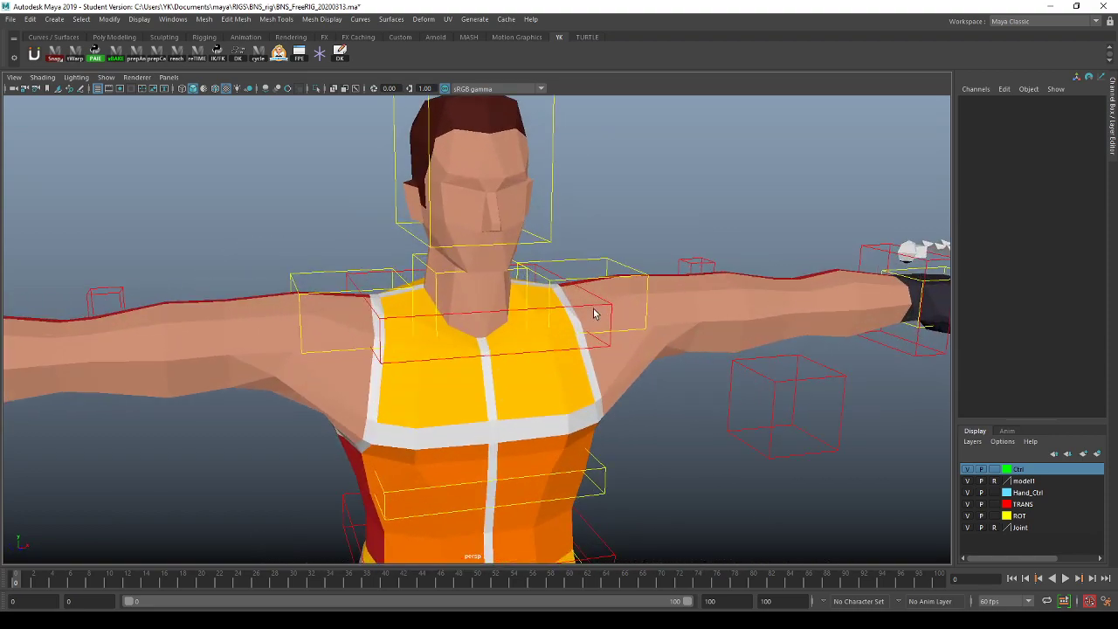
{"action": "middle_click_drag", "start_coordinate": [576, 284], "coordinate": [567, 353], "text": "alt"}
{"action": "right_click_drag", "start_coordinate": [568, 353], "coordinate": [428, 297], "text": "alt"}
{"action": "left_click_drag", "start_coordinate": [427, 296], "coordinate": [527, 351], "text": "alt"}
{"action": "right_click_drag", "start_coordinate": [690, 400], "coordinate": [528, 313], "text": "alt"}
{"action": "middle_click_drag", "start_coordinate": [561, 350], "coordinate": [535, 278], "text": "alt"}
{"action": "right_click_drag", "start_coordinate": [568, 360], "coordinate": [522, 348], "text": "alt"}
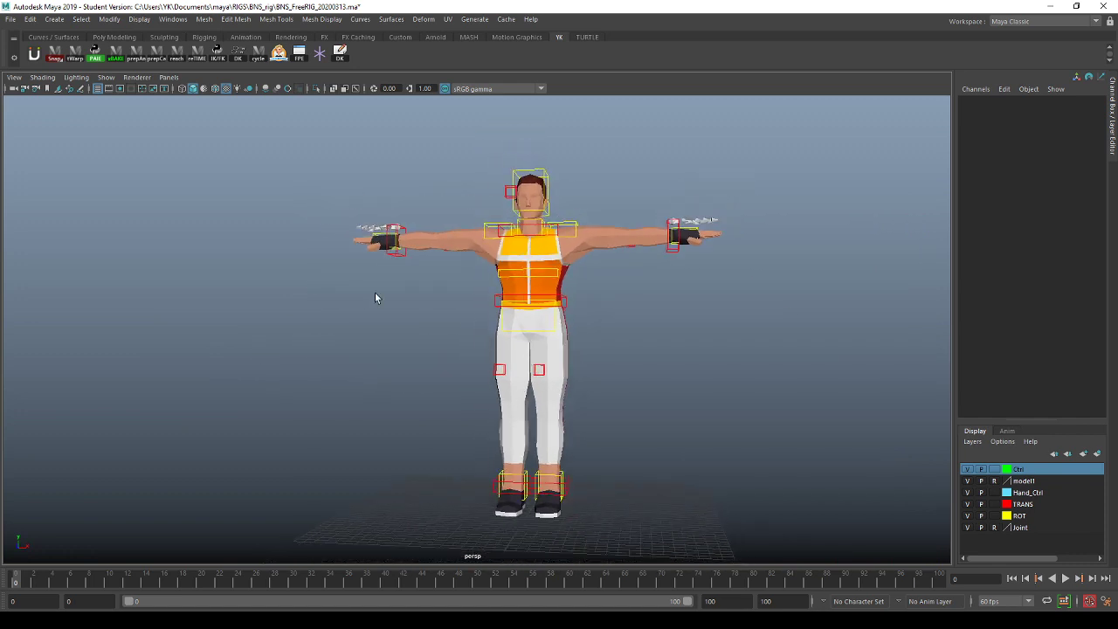
{"action": "middle_click_drag", "start_coordinate": [413, 294], "coordinate": [391, 302], "text": "alt"}
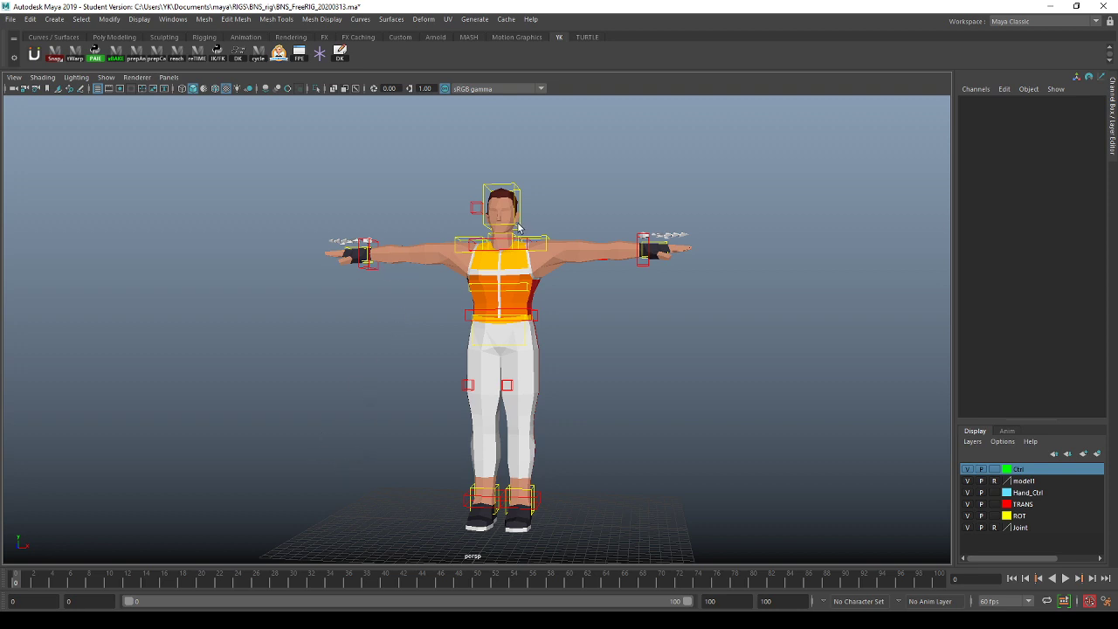
{"action": "scroll", "coordinate": [520, 227], "scroll_direction": "up", "scroll_amount": 2}
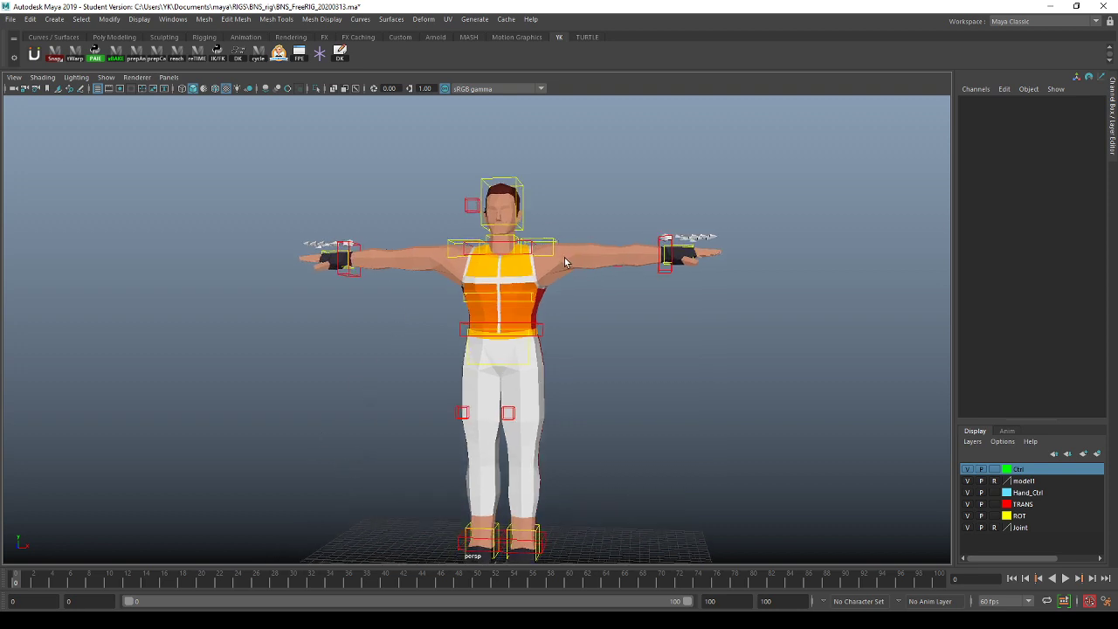
{"action": "middle_click_drag", "start_coordinate": [532, 267], "coordinate": [486, 232], "text": "alt"}
{"action": "left_click_drag", "start_coordinate": [503, 251], "coordinate": [486, 268], "text": "alt"}
{"action": "middle_click_drag", "start_coordinate": [518, 271], "coordinate": [512, 274], "text": "alt"}
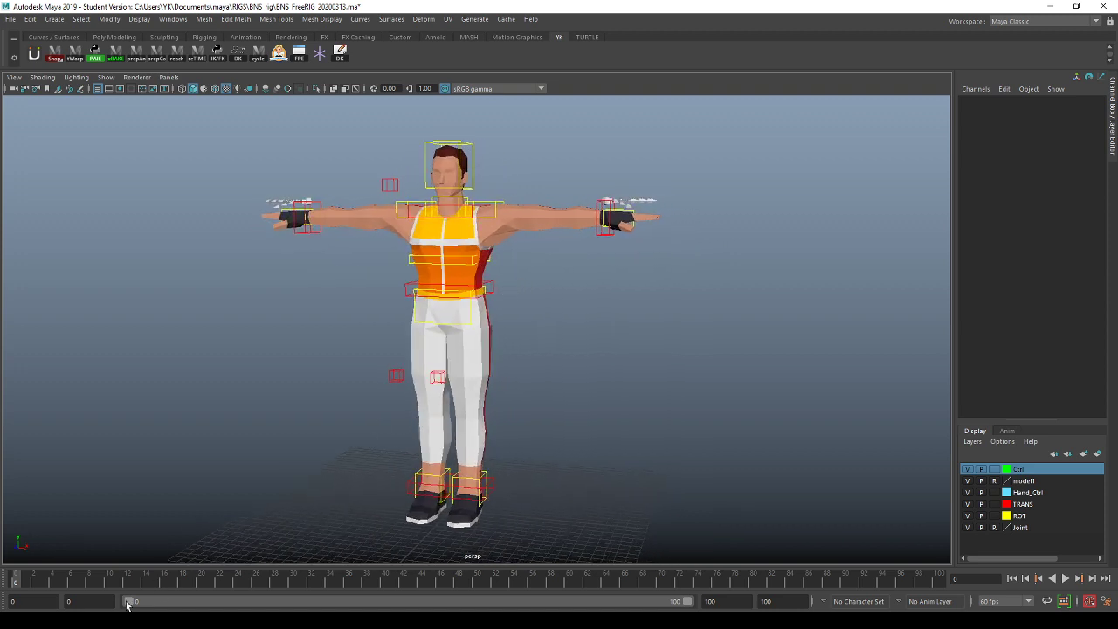
Step: Switch to the BNS_rig folder, highlight the four SelectCtrl_FreeRIG MEL scripts, and return to Maya
{"action": "key", "text": "alt+Tab"}
{"action": "left_click_drag", "start_coordinate": [671, 343], "coordinate": [723, 267]}
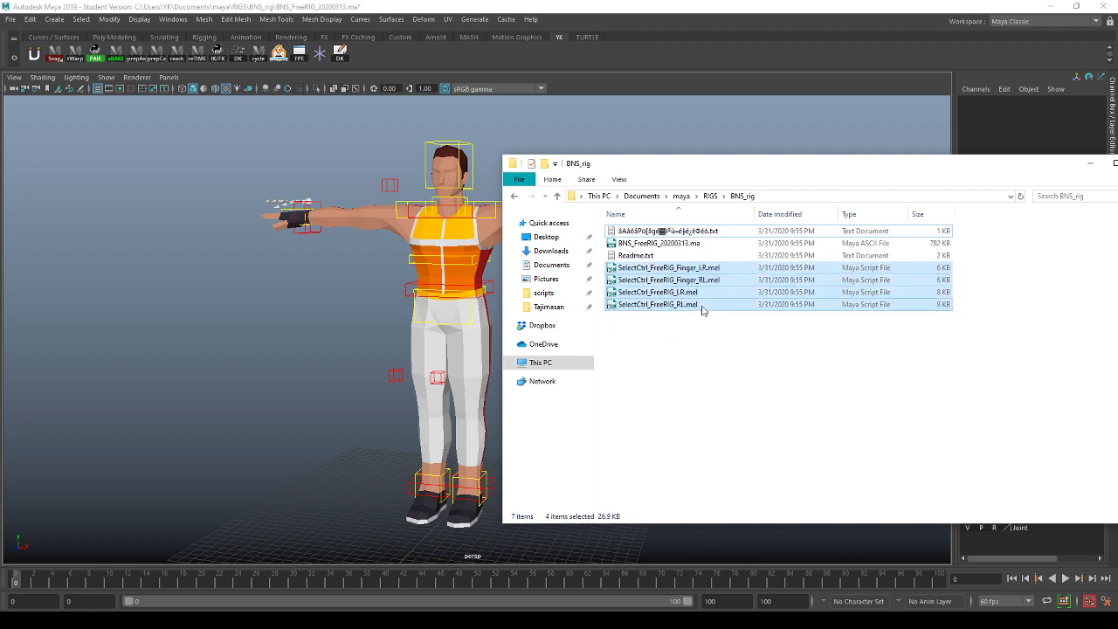
{"action": "left_click", "coordinate": [684, 379]}
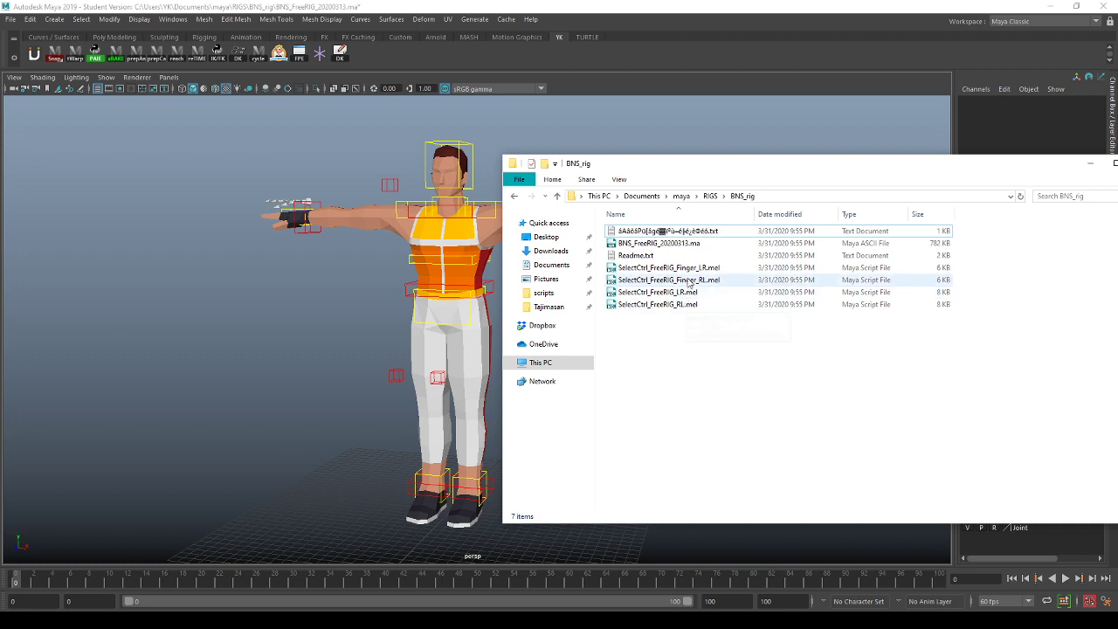
{"action": "left_click", "coordinate": [684, 87]}
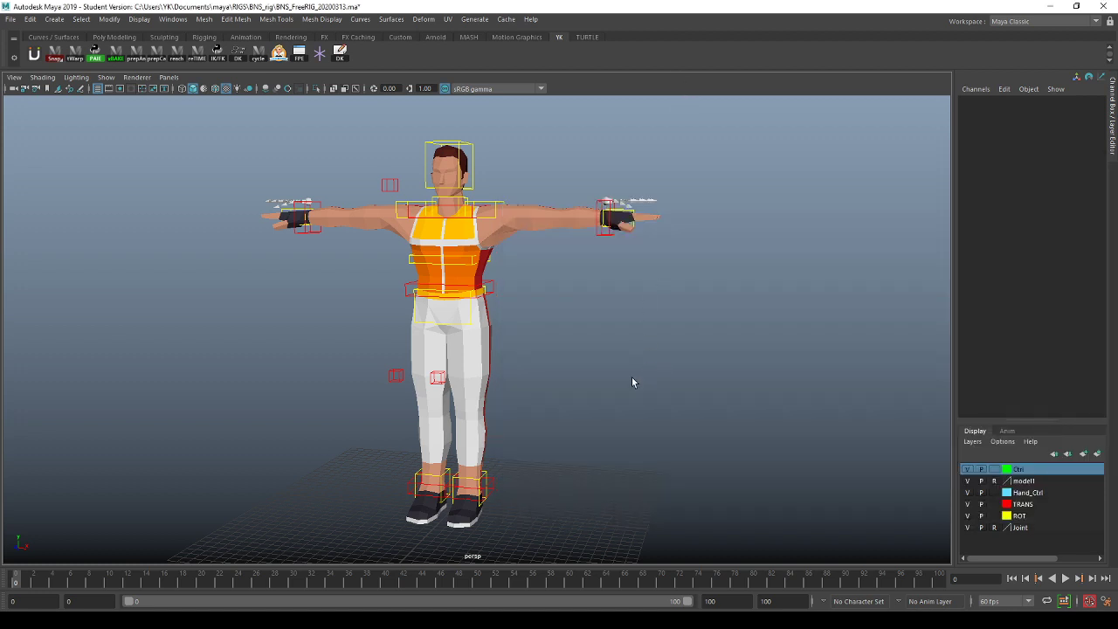
Step: Open the Script Editor and delete all the existing code from its MEL input area
{"action": "left_click_drag", "start_coordinate": [631, 382], "coordinate": [643, 385], "text": "alt"}
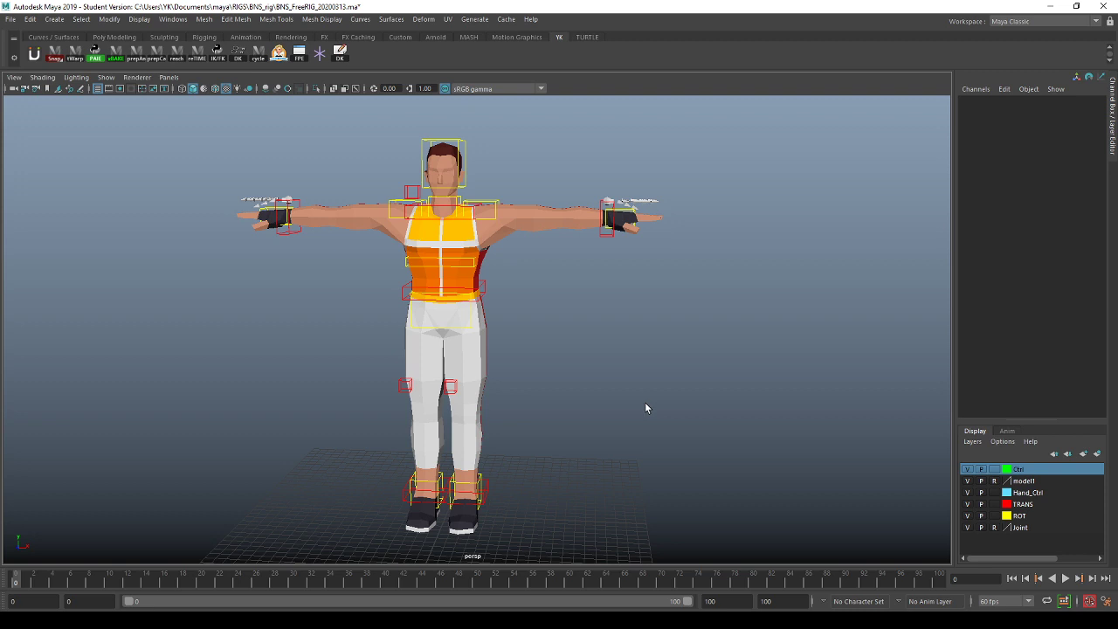
{"action": "middle_click_drag", "start_coordinate": [645, 406], "coordinate": [661, 397], "text": "alt"}
{"action": "right_click_drag", "start_coordinate": [661, 397], "coordinate": [663, 394], "text": "alt"}
{"action": "middle_click_drag", "start_coordinate": [608, 339], "coordinate": [630, 350], "text": "alt"}
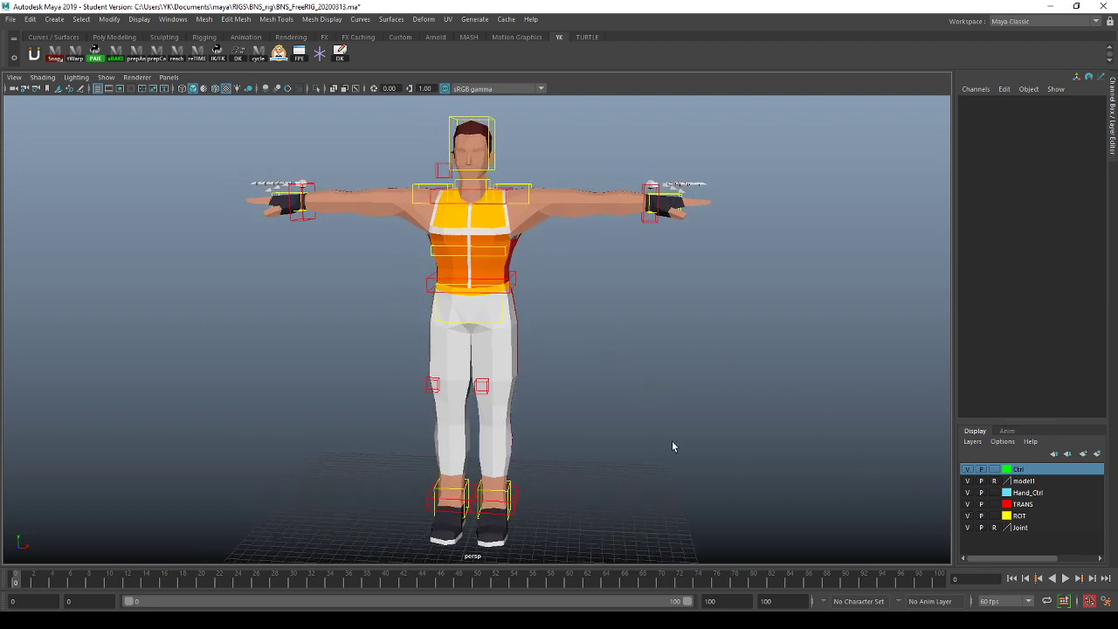
{"action": "left_click", "coordinate": [173, 19]}
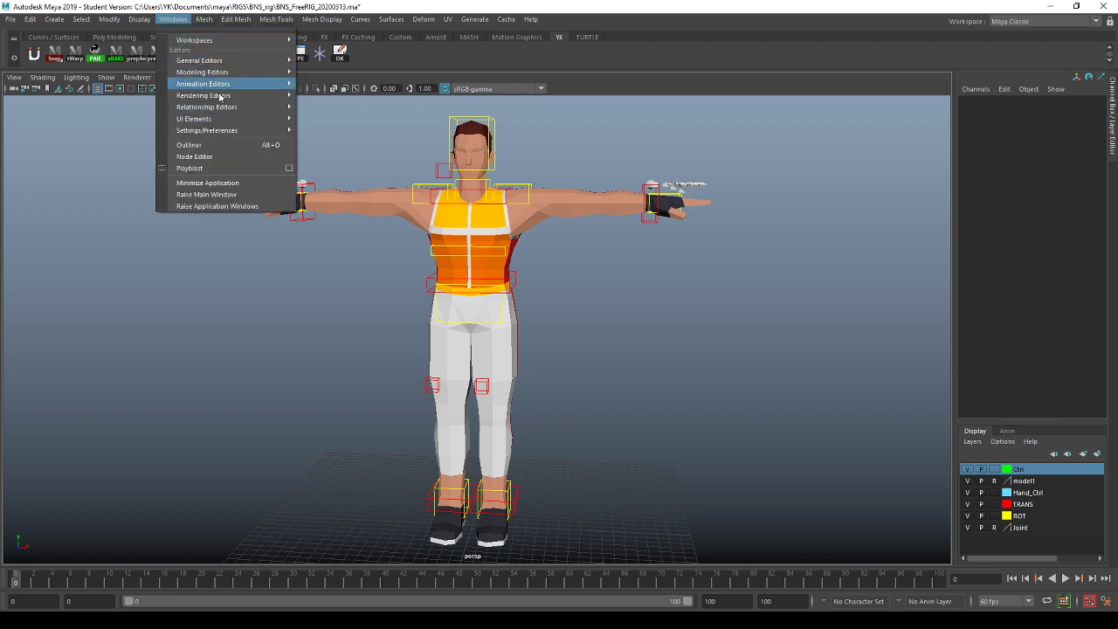
{"action": "mouse_move", "coordinate": [218, 134]}
{"action": "mouse_move", "coordinate": [262, 61]}
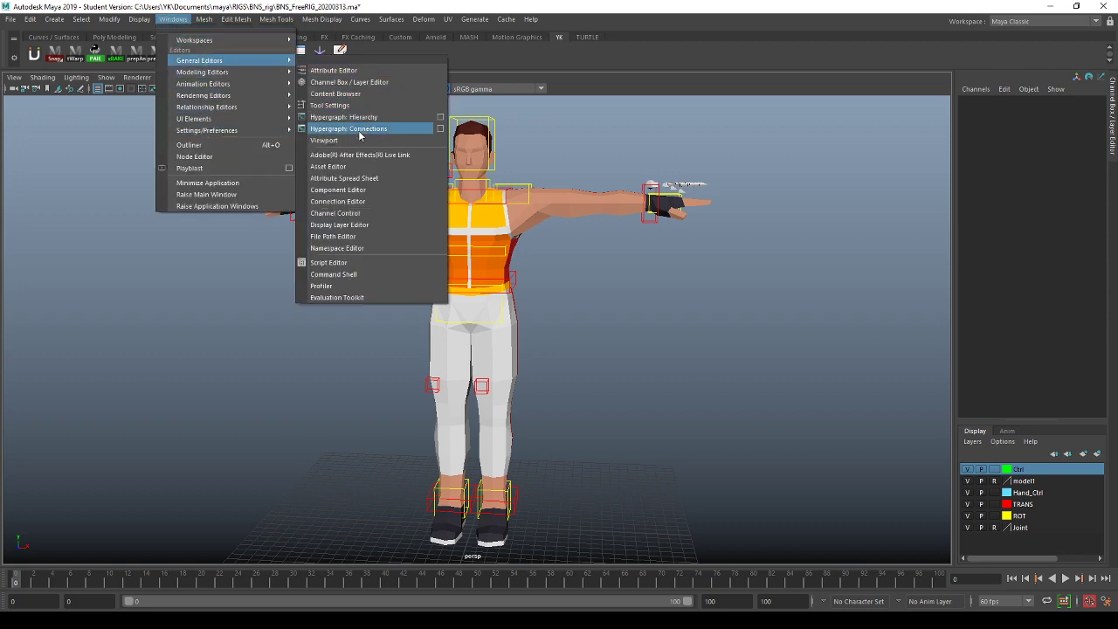
{"action": "left_click", "coordinate": [335, 262]}
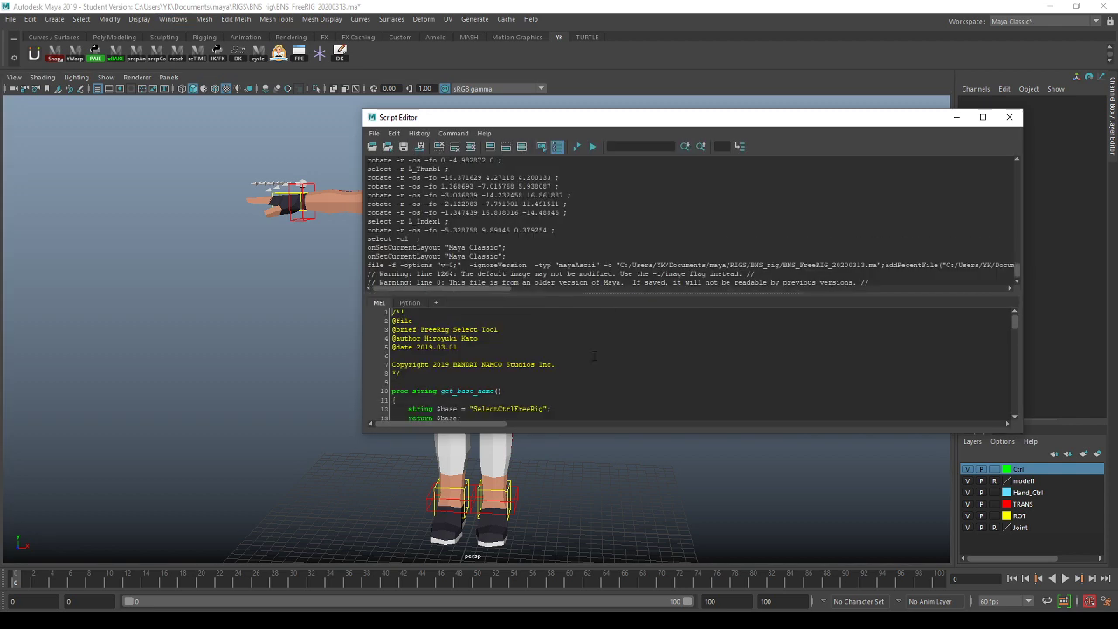
{"action": "key", "text": "ctrl+a"}
{"action": "key", "text": "Delete"}
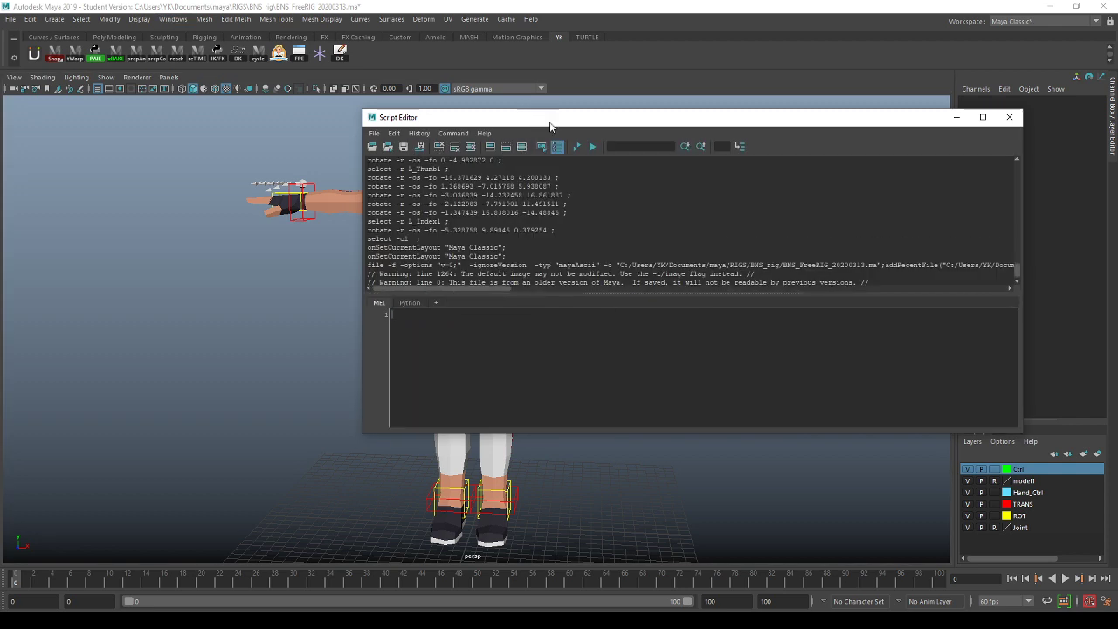
Step: Load SelectCtrl_FreeRIG_LR.mel from the BNS_rig folder into the Script Editor's empty MEL input area
{"action": "left_click_drag", "start_coordinate": [550, 127], "coordinate": [662, 130]}
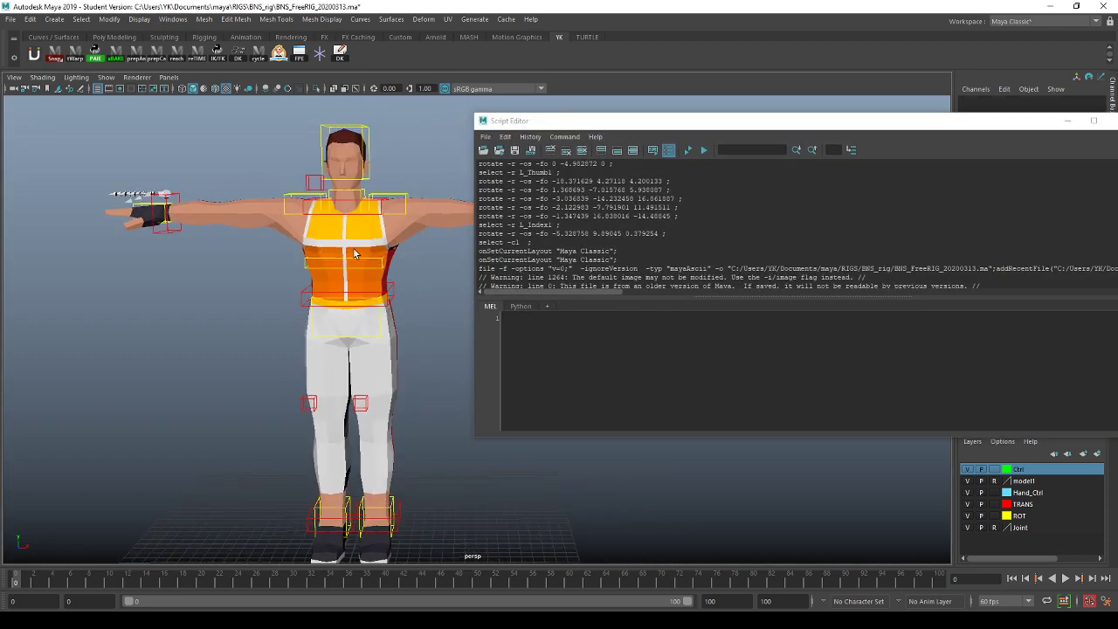
{"action": "left_click", "coordinate": [587, 338]}
{"action": "key", "text": "alt+Tab"}
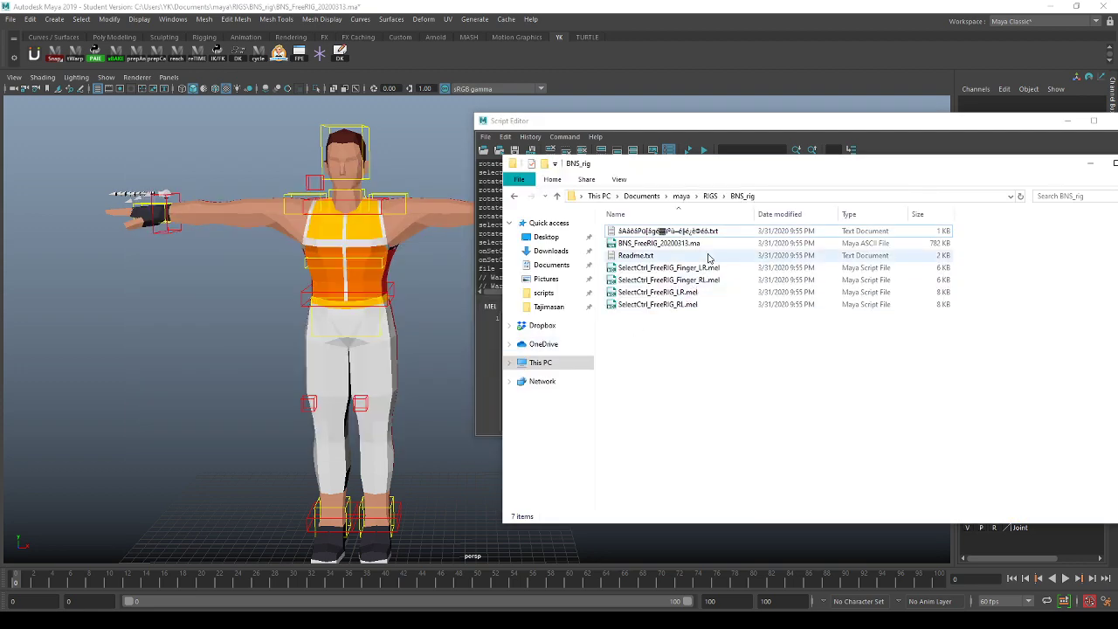
{"action": "left_click_drag", "start_coordinate": [727, 173], "coordinate": [835, 185]}
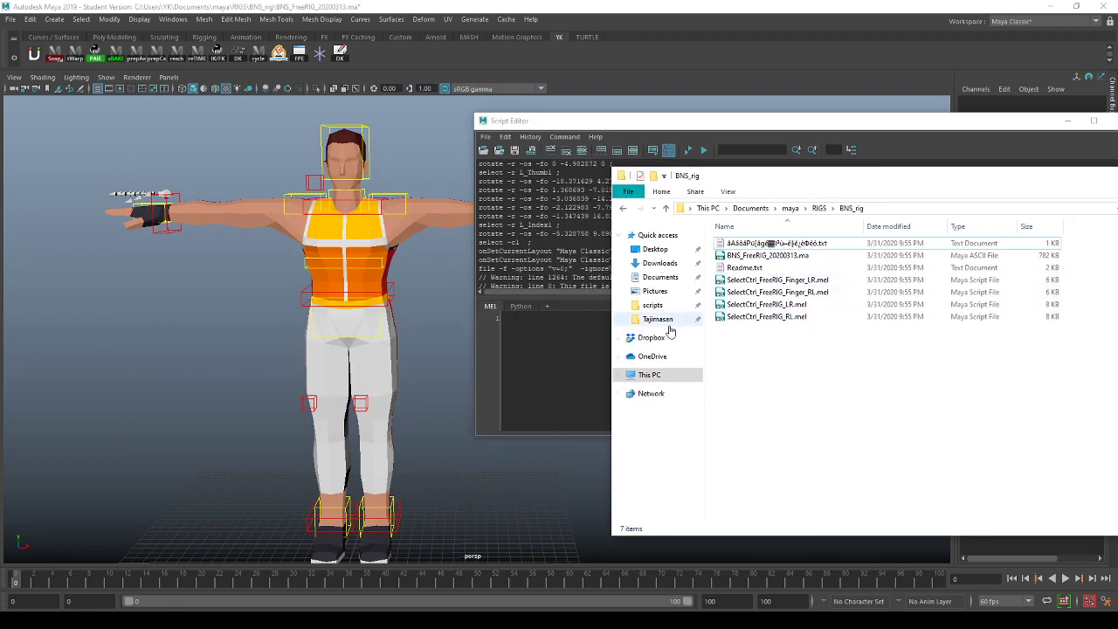
{"action": "left_click", "coordinate": [752, 306]}
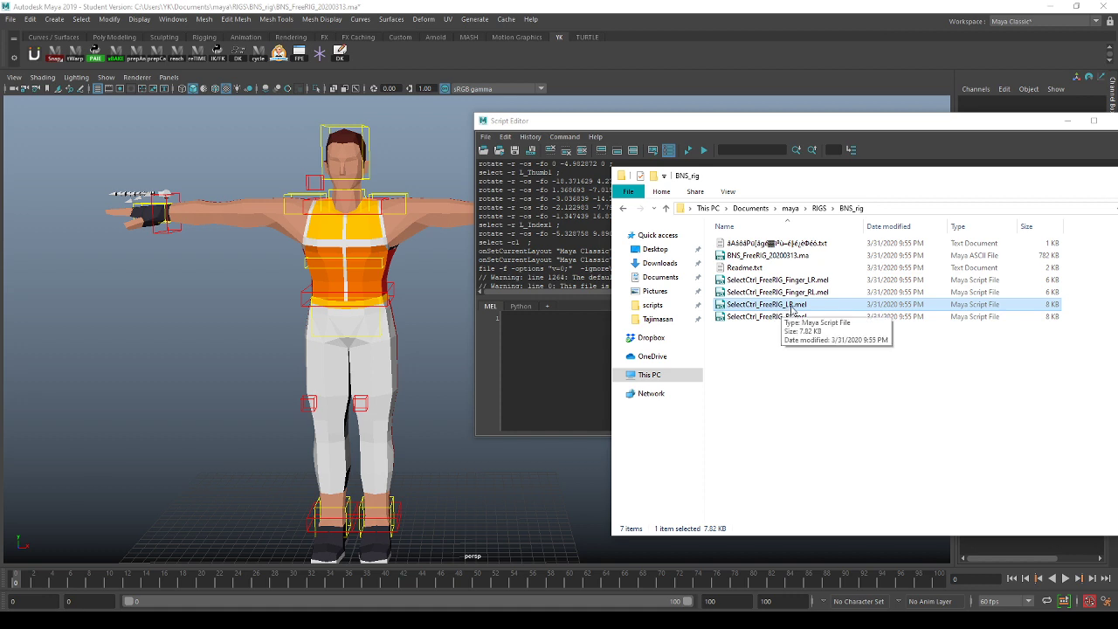
{"action": "left_click_drag", "start_coordinate": [765, 308], "coordinate": [559, 367]}
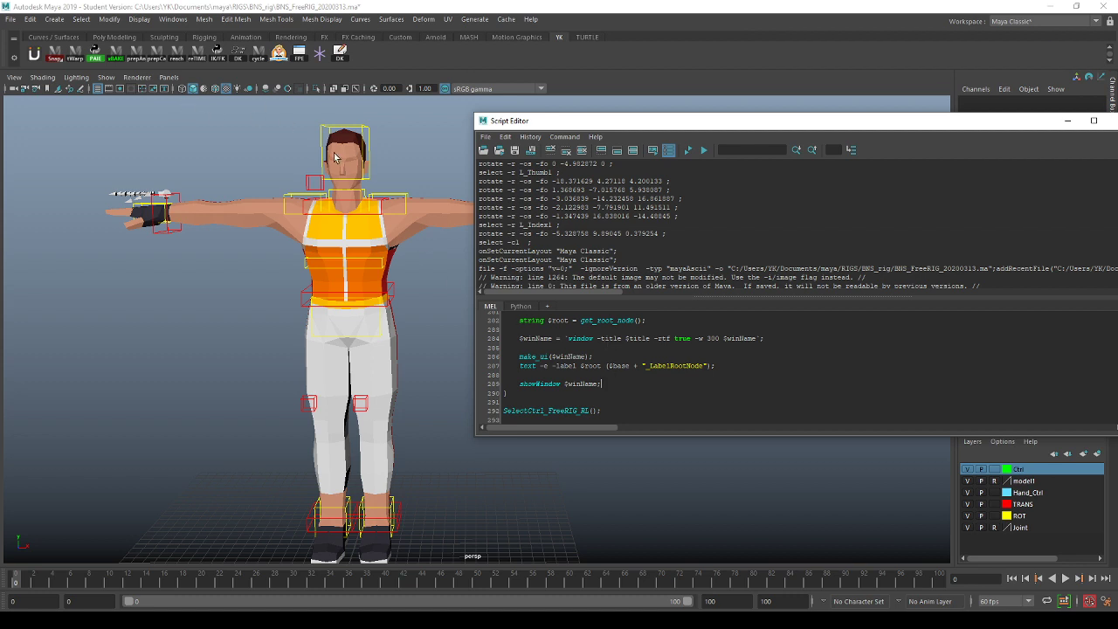
Step: Open the Outliner, expand ANIM_GROUP and select its MODEL_00 node
{"action": "middle_click_drag", "start_coordinate": [308, 216], "coordinate": [310, 207], "text": "alt"}
{"action": "key", "text": "shift+o"}
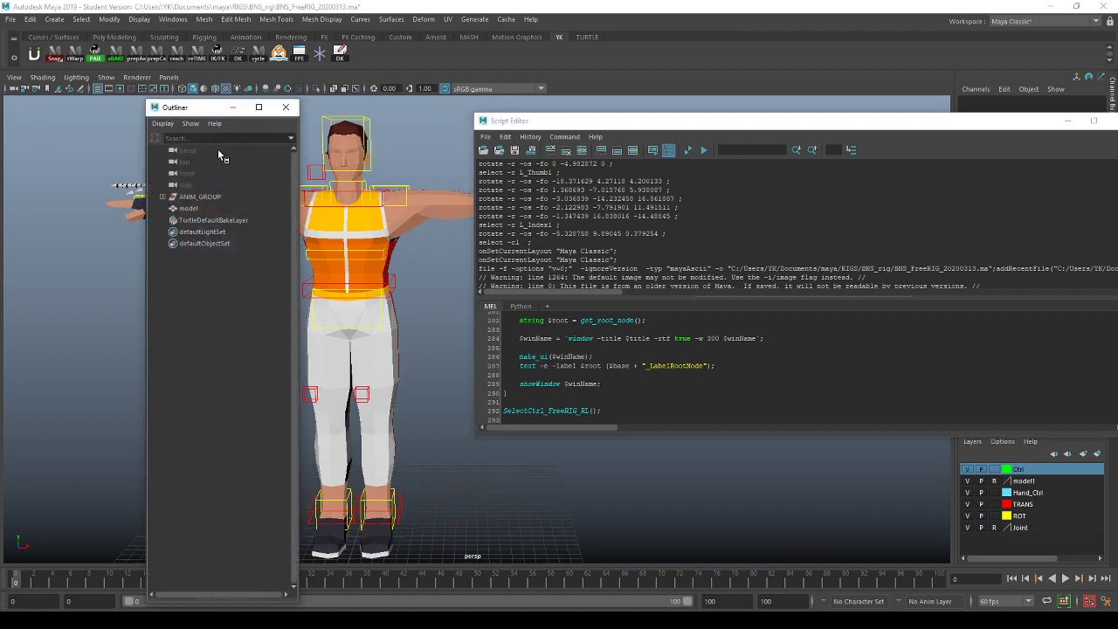
{"action": "left_click", "coordinate": [162, 197]}
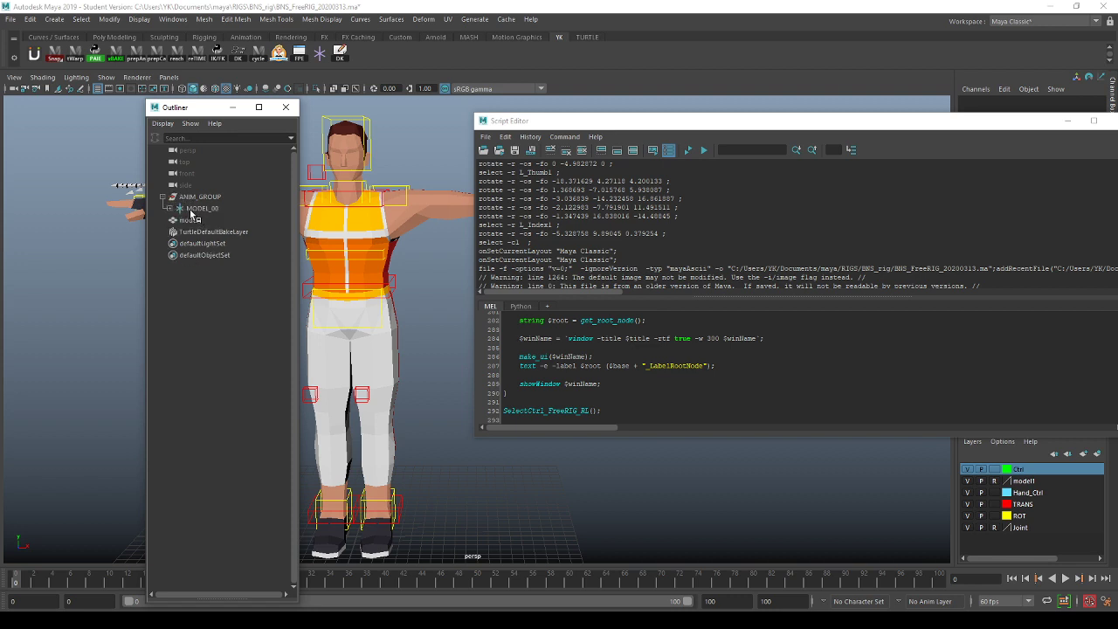
{"action": "left_click", "coordinate": [200, 210]}
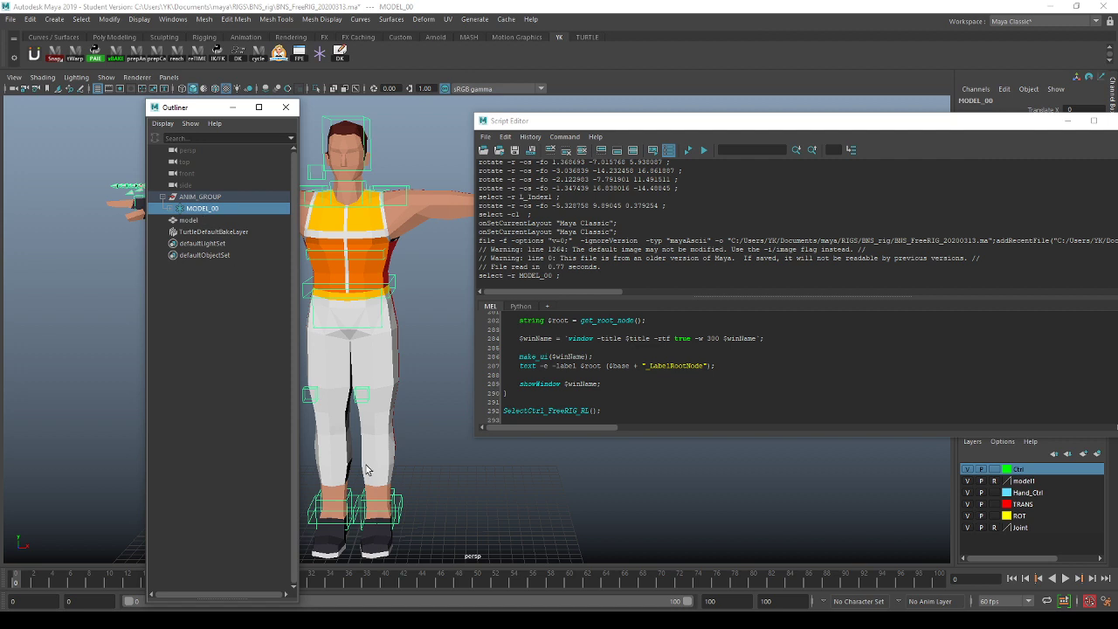
Step: Run the entire loaded MEL script with MODEL_00 selected, and minimize the Script Editor and Outliner
{"action": "middle_click_drag", "start_coordinate": [366, 470], "coordinate": [411, 427], "text": "alt"}
{"action": "right_click_drag", "start_coordinate": [408, 424], "coordinate": [373, 379], "text": "alt"}
{"action": "middle_click_drag", "start_coordinate": [392, 379], "coordinate": [407, 394], "text": "alt"}
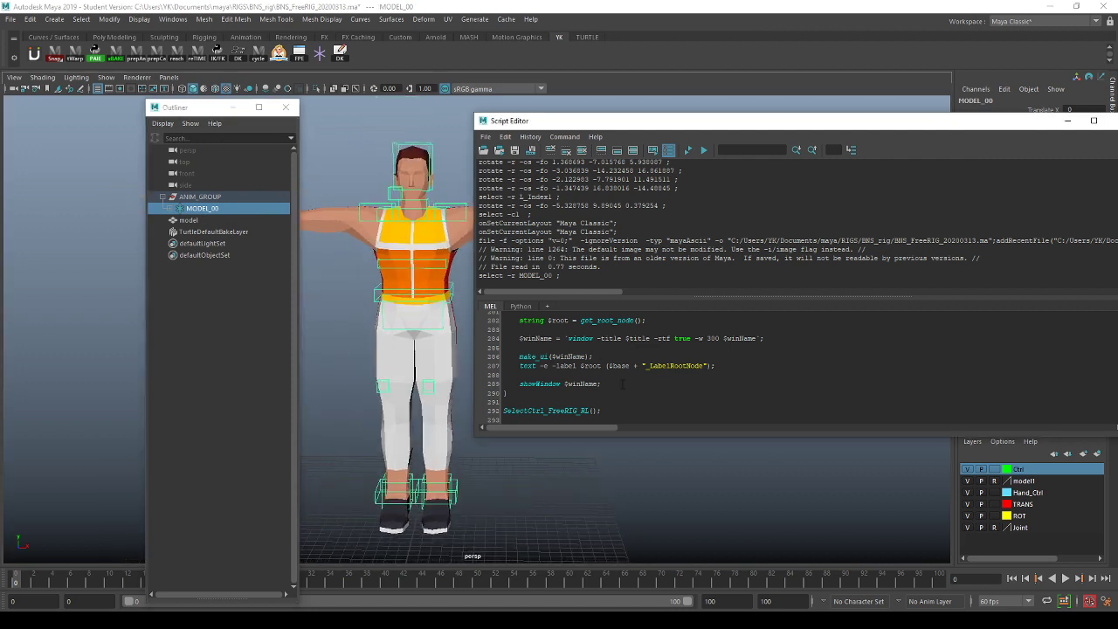
{"action": "left_click", "coordinate": [622, 383]}
{"action": "key", "text": "ctrl+a"}
{"action": "key", "text": "ctrl+Return"}
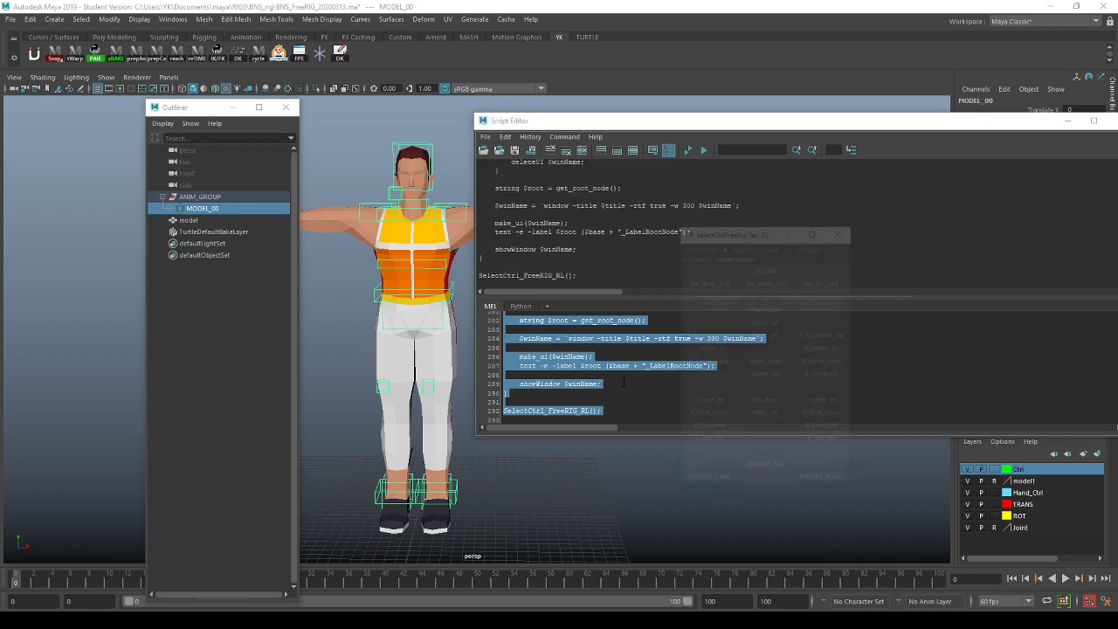
{"action": "left_click", "coordinate": [1059, 120]}
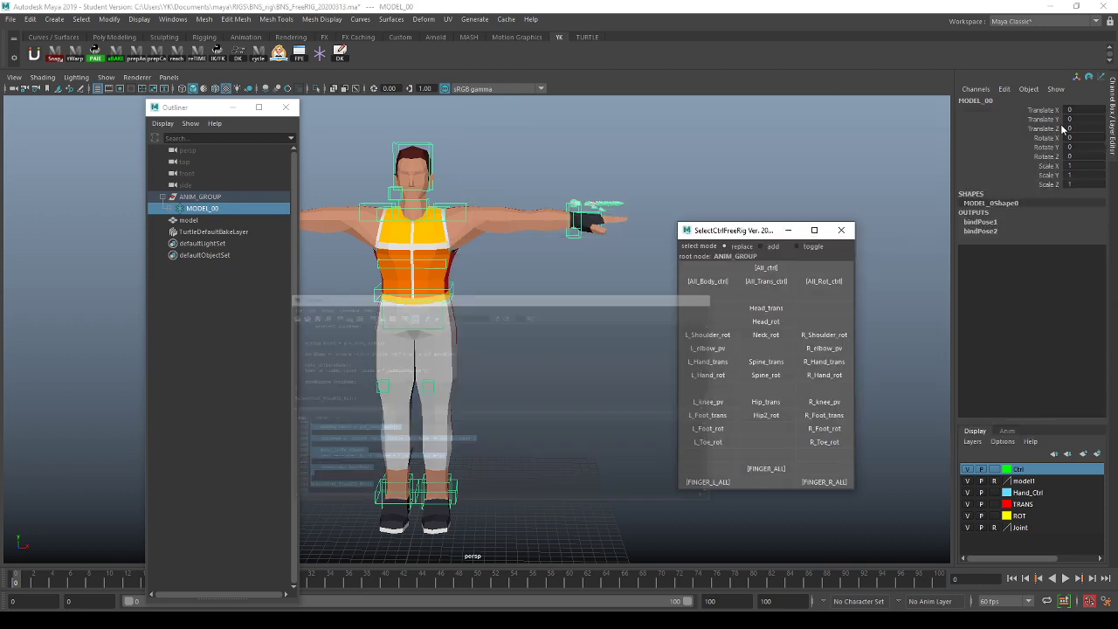
{"action": "left_click", "coordinate": [234, 107]}
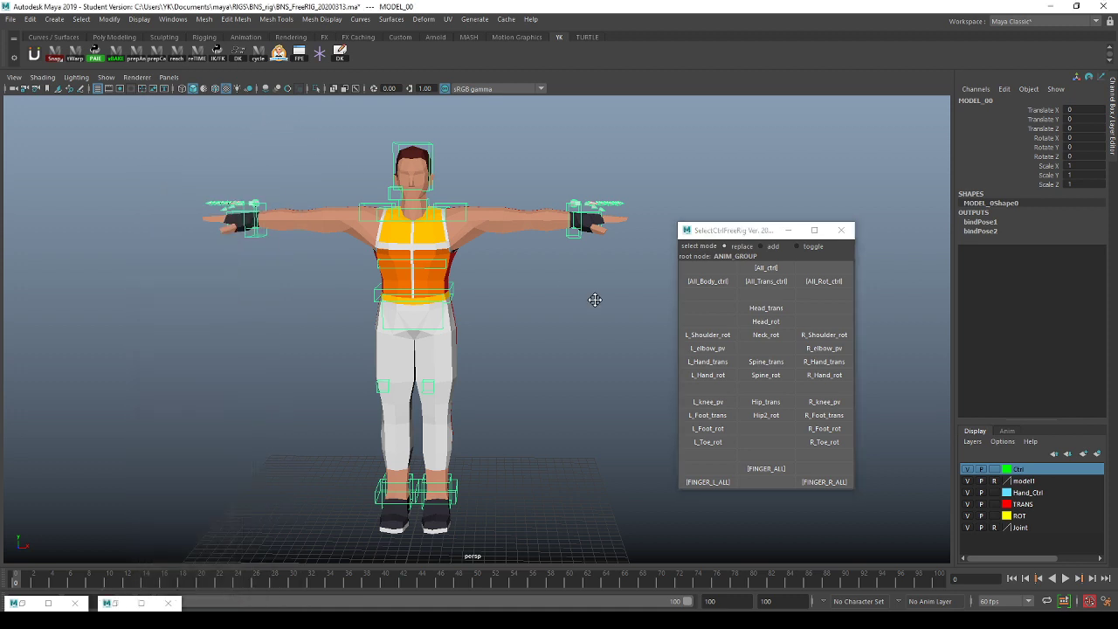
Step: Clear the control selection, check the script file names in the BNS_rig folder and return to Maya
{"action": "key", "text": "f"}
{"action": "left_click", "coordinate": [707, 281]}
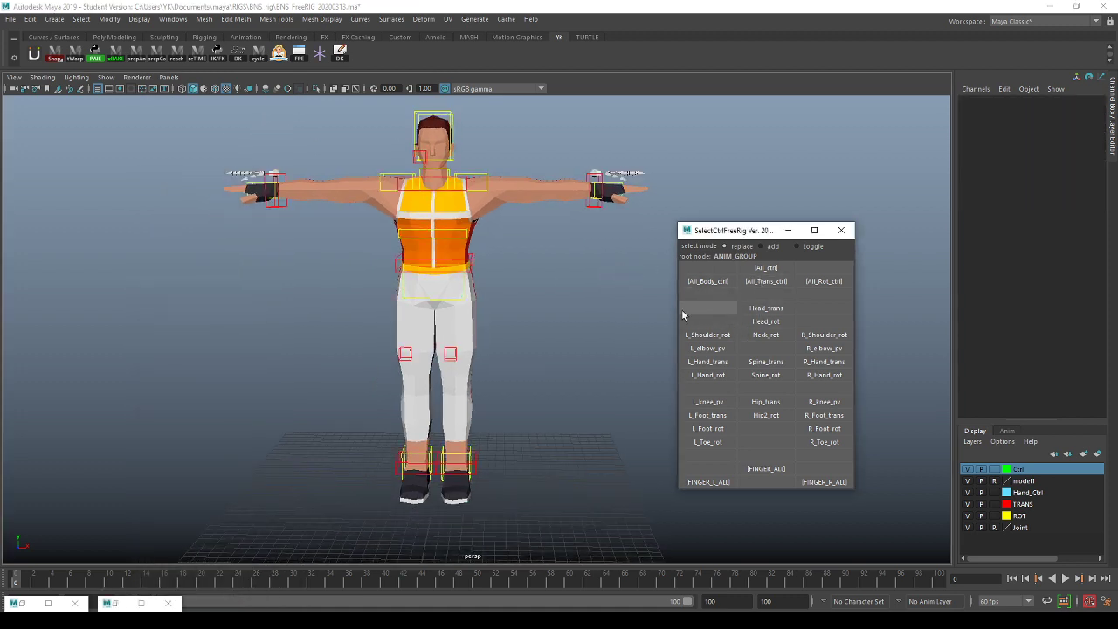
{"action": "key", "text": "f"}
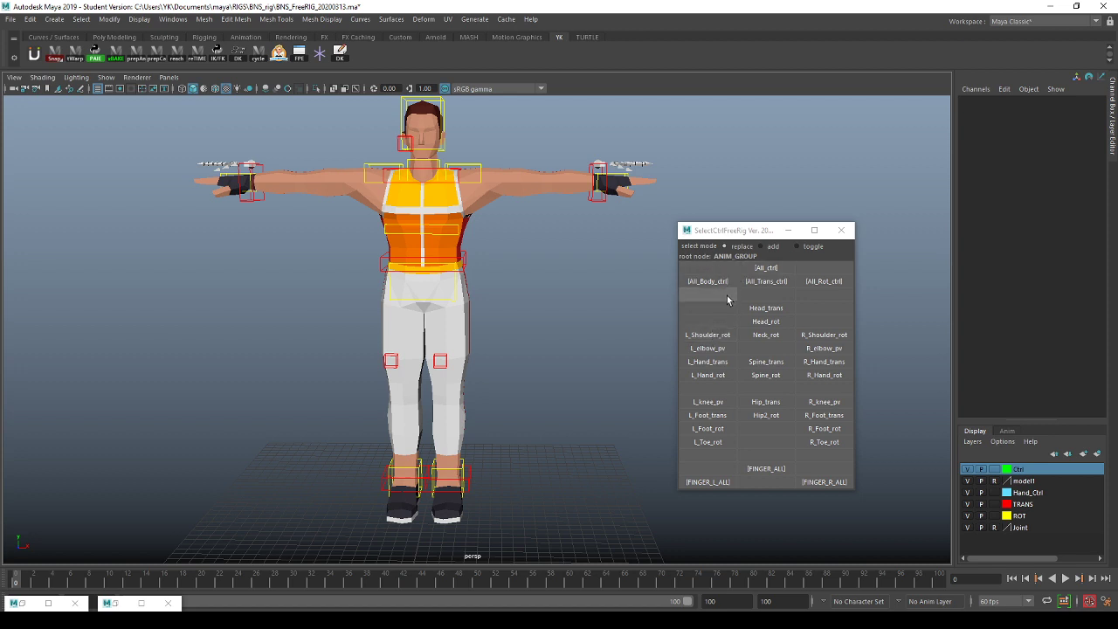
{"action": "left_click", "coordinate": [139, 602]}
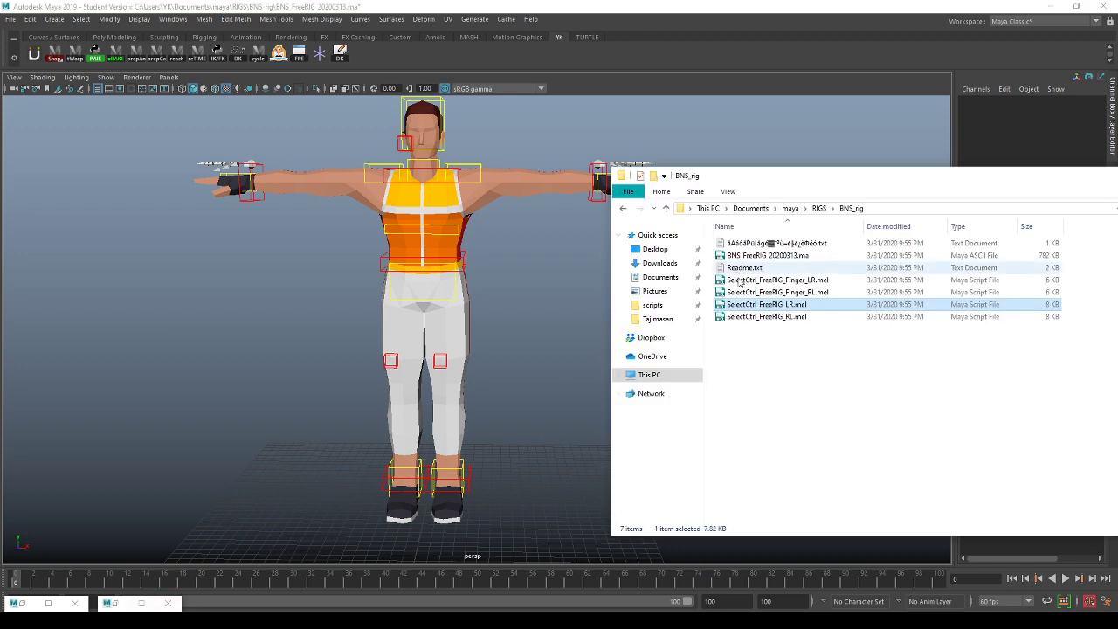
{"action": "key", "text": "alt+Tab"}
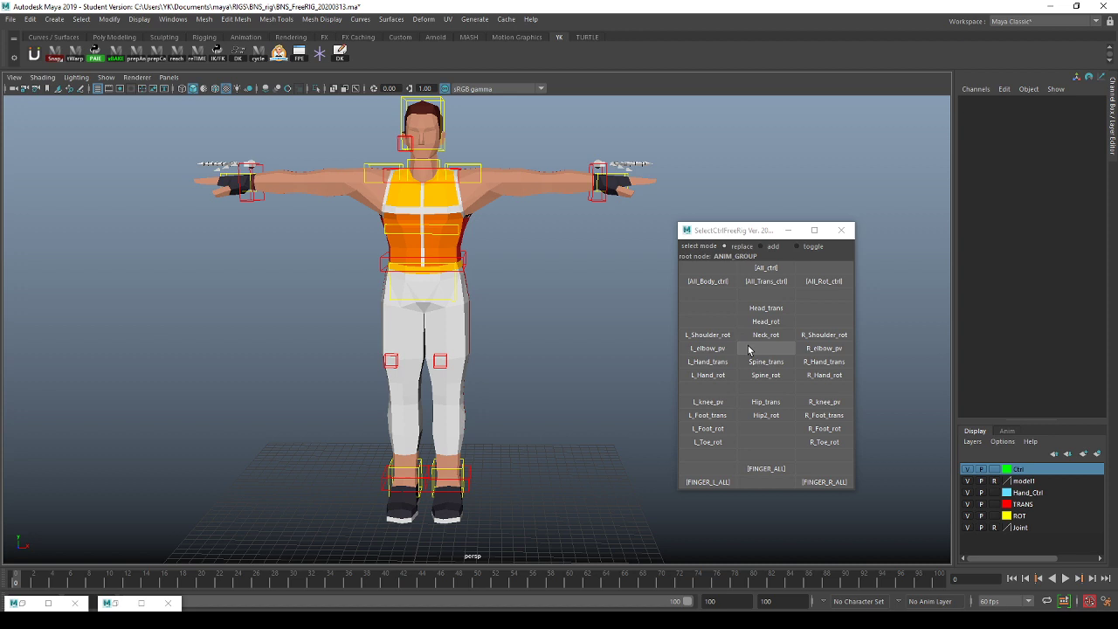
Step: Select L_Shoulder_rot and R_Shoulder_rot through the control picker, test-rotate the shoulders and undo the rotations
{"action": "left_click", "coordinate": [706, 334]}
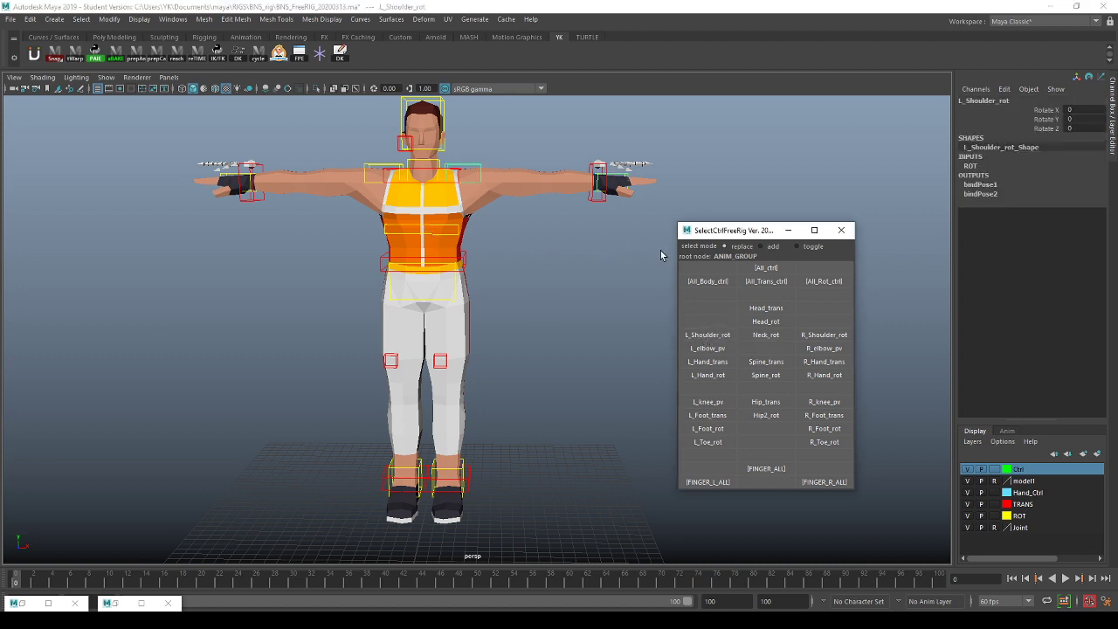
{"action": "left_click", "coordinate": [821, 334]}
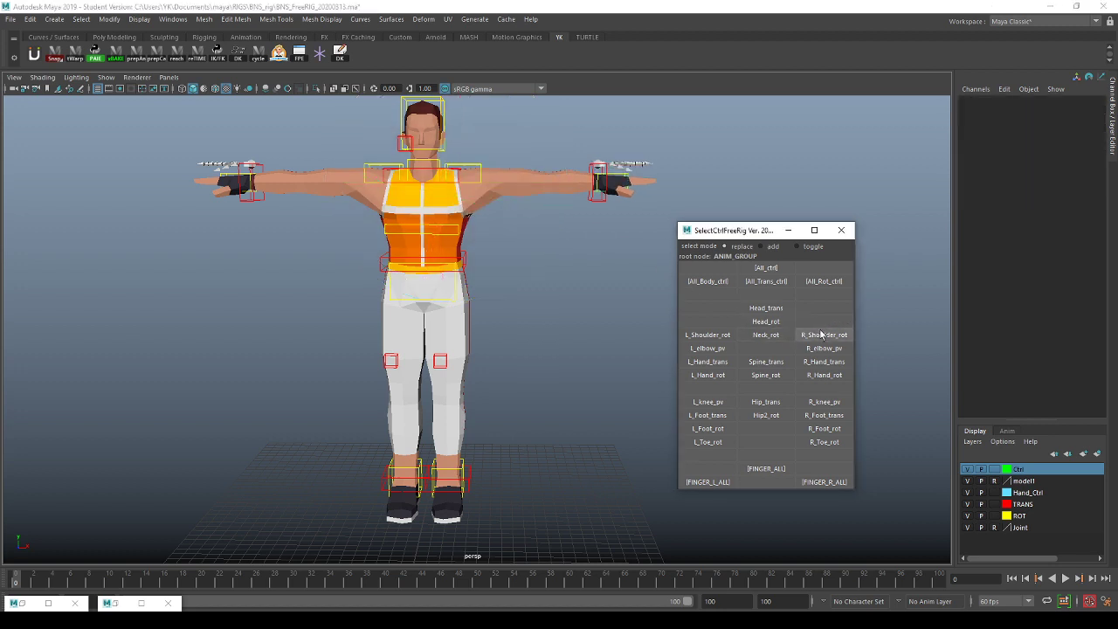
{"action": "left_click_drag", "start_coordinate": [492, 219], "coordinate": [489, 187]}
{"action": "key", "text": "ctrl+z"}
{"action": "key", "text": "q"}
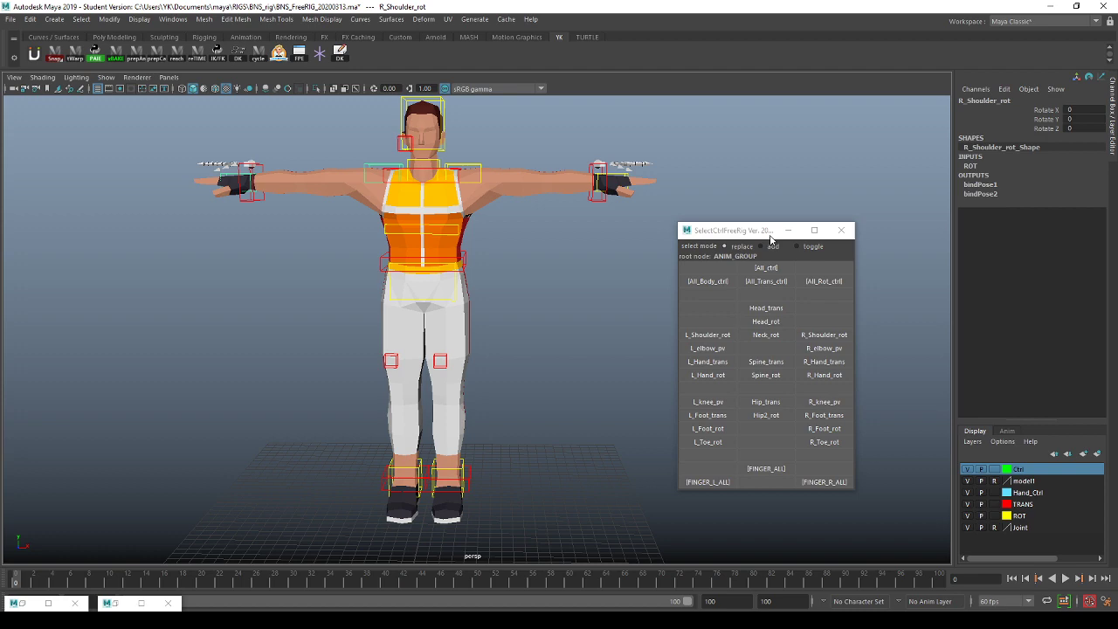
Step: Close the control picker and replace the Script Editor's MEL code with SelectCtrl_FreeRIG_RL.mel from the BNS_rig folder
{"action": "left_click", "coordinate": [840, 231]}
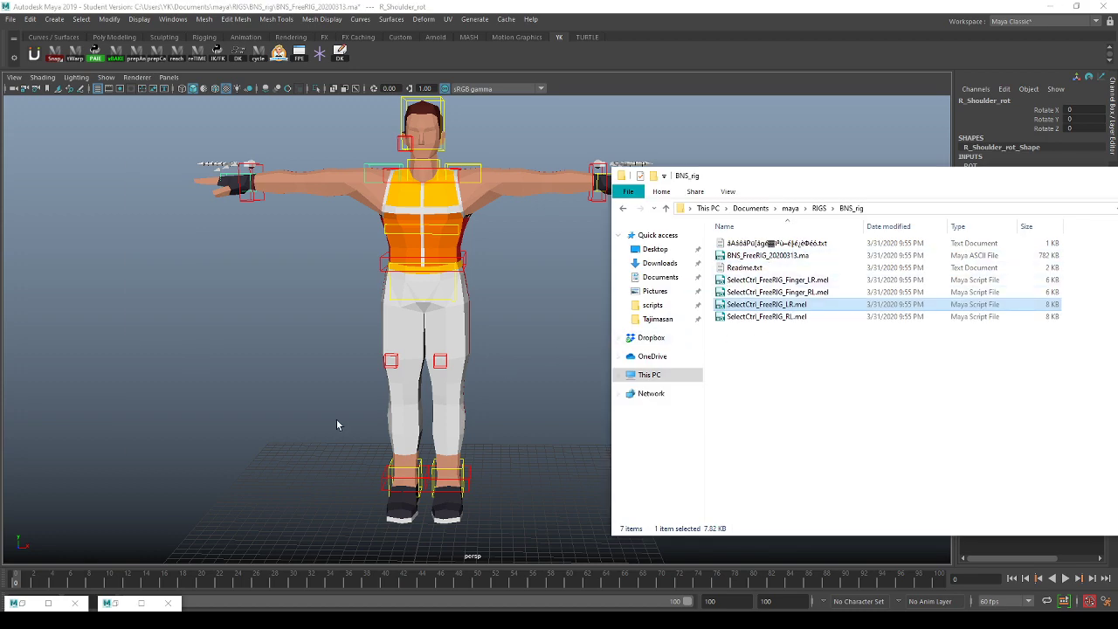
{"action": "left_click", "coordinate": [23, 602]}
{"action": "left_click", "coordinate": [616, 404]}
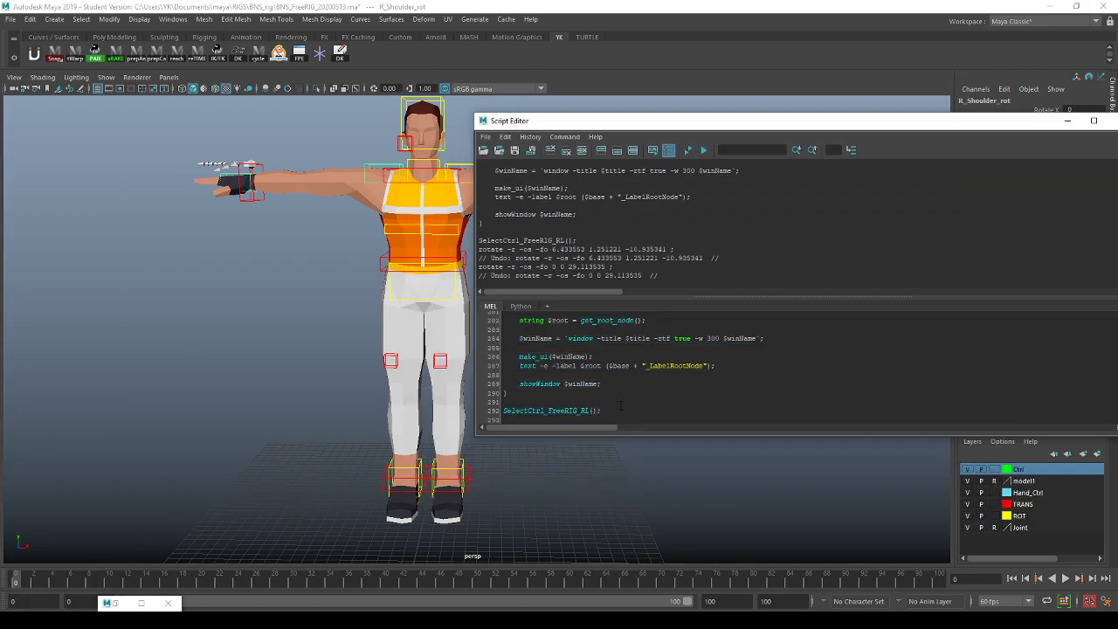
{"action": "key", "text": "ctrl+a"}
{"action": "key", "text": "Delete"}
{"action": "key", "text": "alt+Tab"}
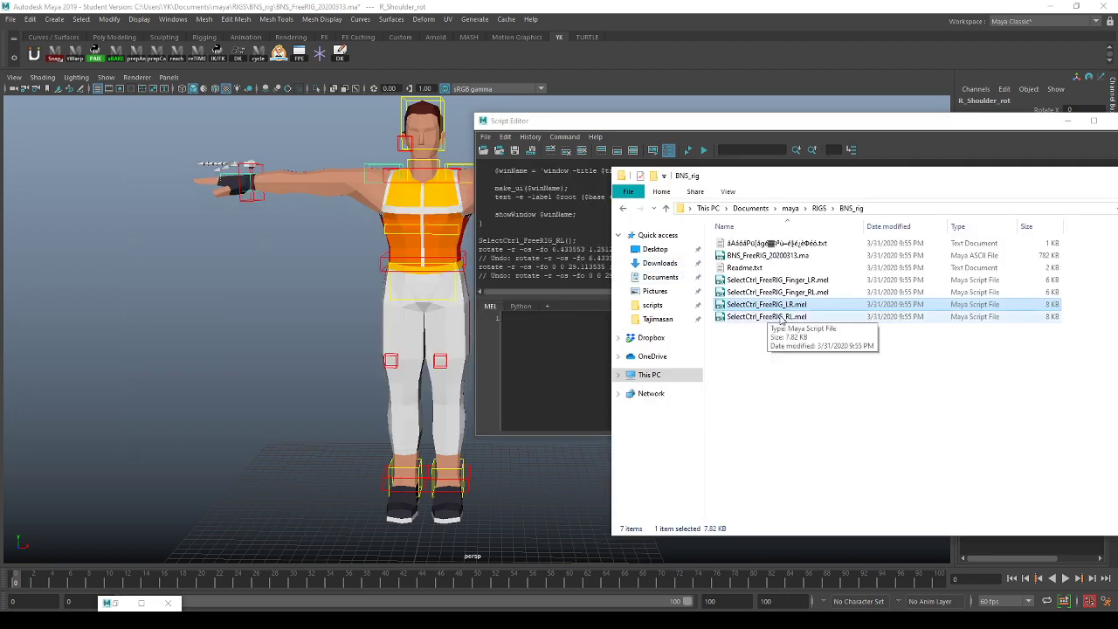
{"action": "left_click_drag", "start_coordinate": [790, 317], "coordinate": [578, 367]}
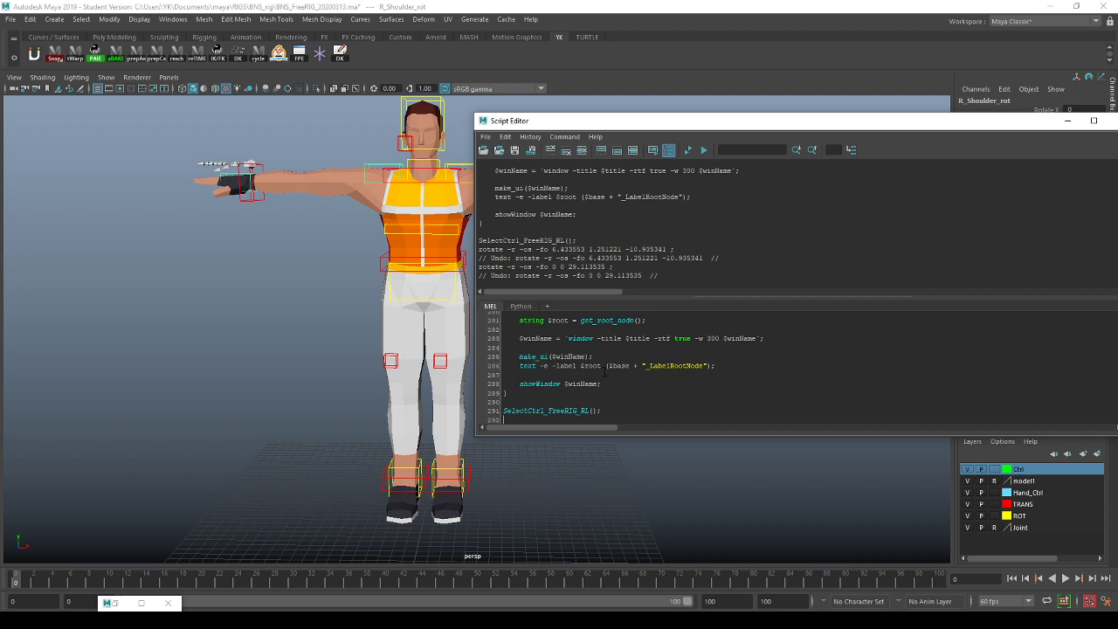
Step: Select MODEL_00 in the Outliner, run the entire RL script, and put the Outliner and Script Editor away
{"action": "key", "text": "ctrl+a"}
{"action": "left_click", "coordinate": [108, 603]}
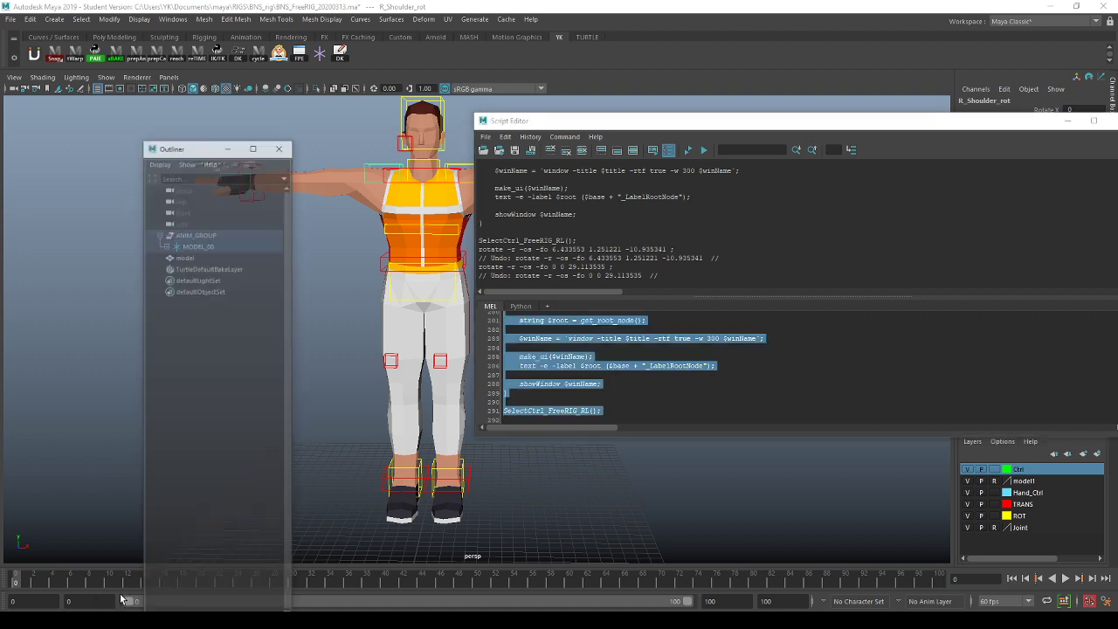
{"action": "left_click", "coordinate": [201, 209]}
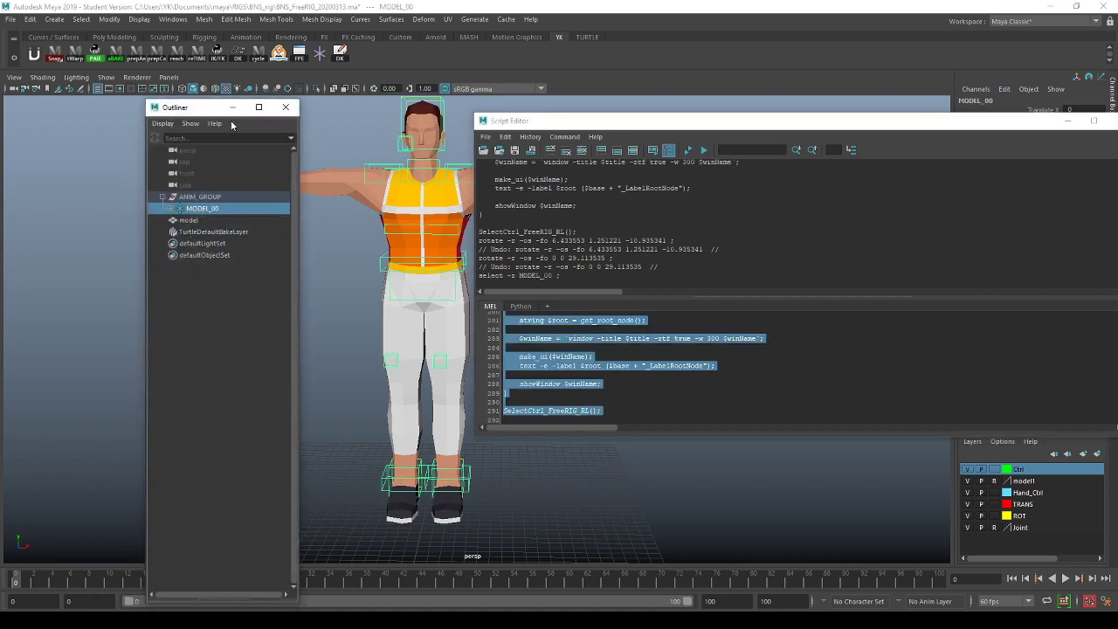
{"action": "left_click", "coordinate": [285, 106]}
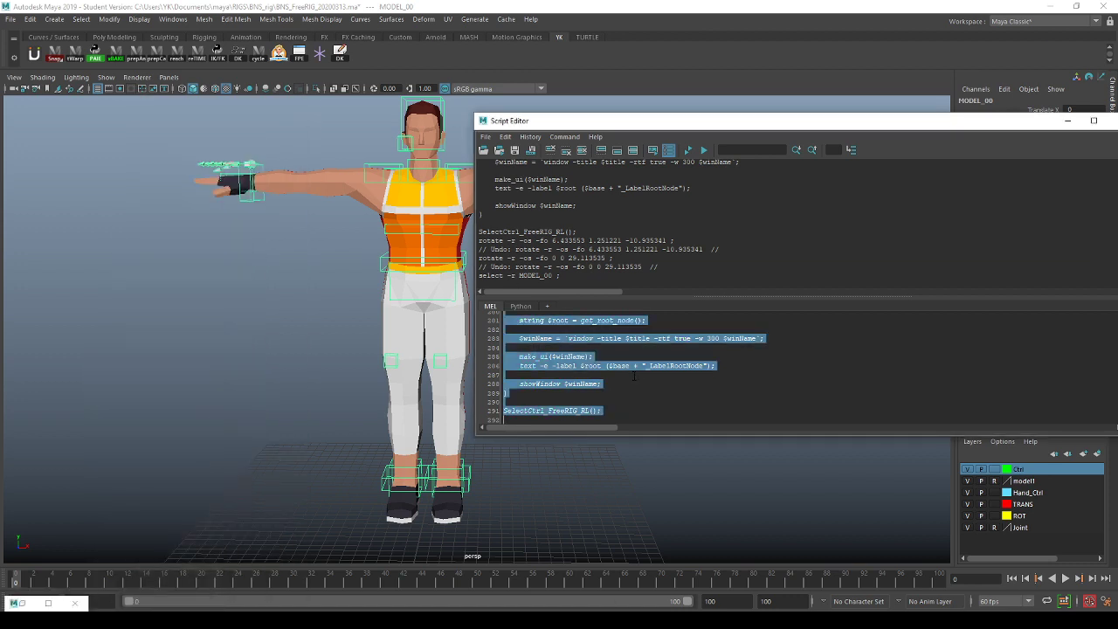
{"action": "key", "text": "ctrl+Return"}
{"action": "left_click", "coordinate": [1067, 122]}
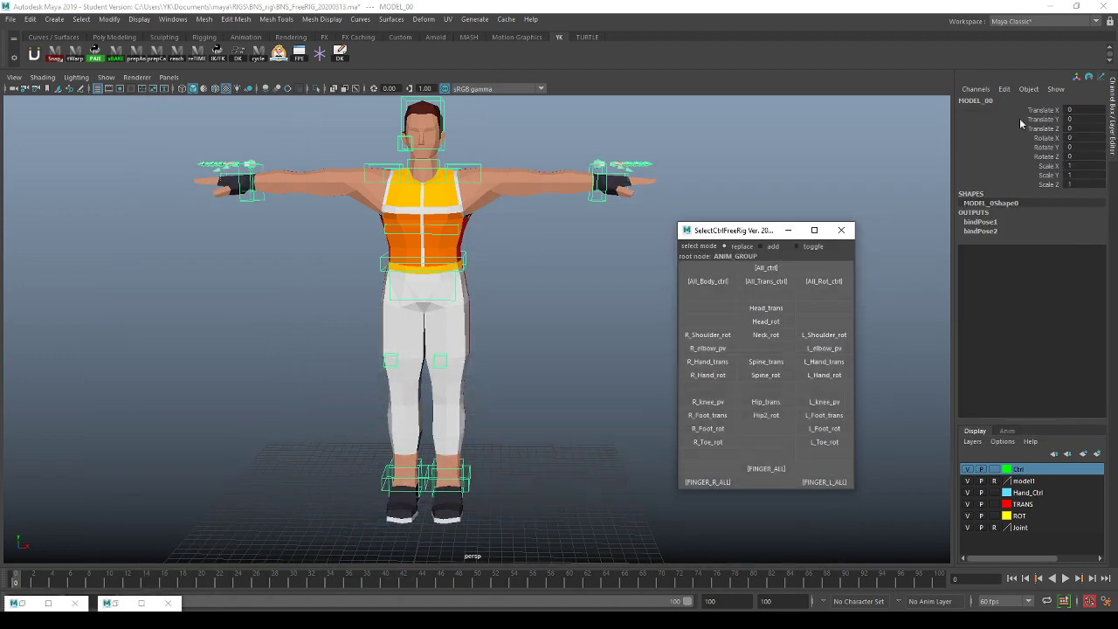
Step: Test the mirrored picker by selecting and rotating R_Shoulder_rot and L_Shoulder_rot, undo the rotations and clear the selection
{"action": "left_click", "coordinate": [684, 308]}
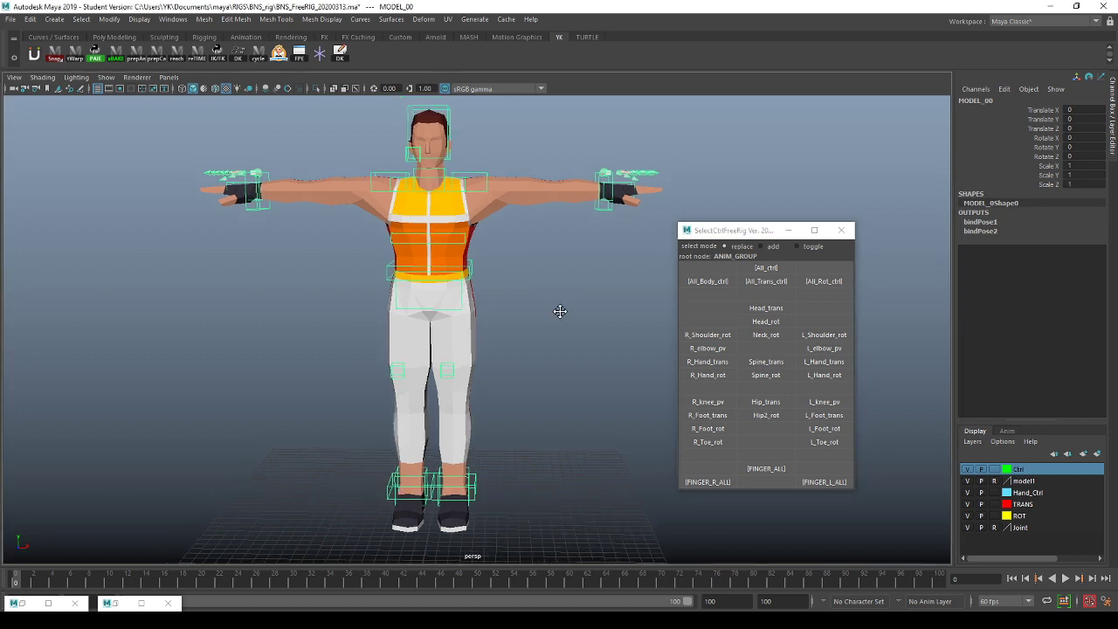
{"action": "left_click", "coordinate": [707, 334]}
{"action": "key", "text": "e"}
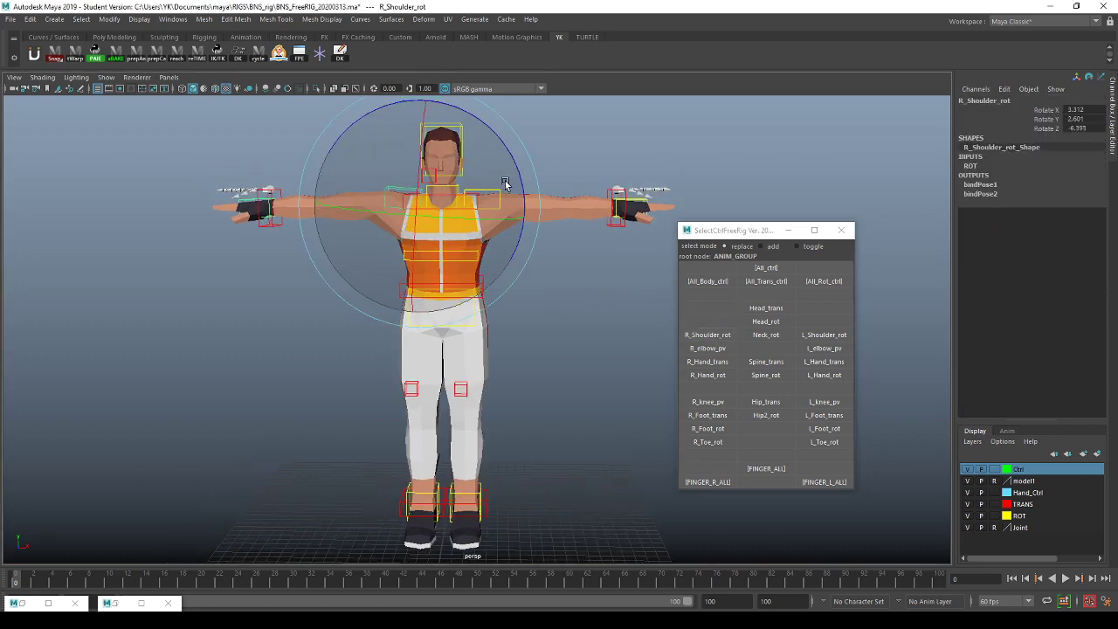
{"action": "left_click", "coordinate": [821, 334]}
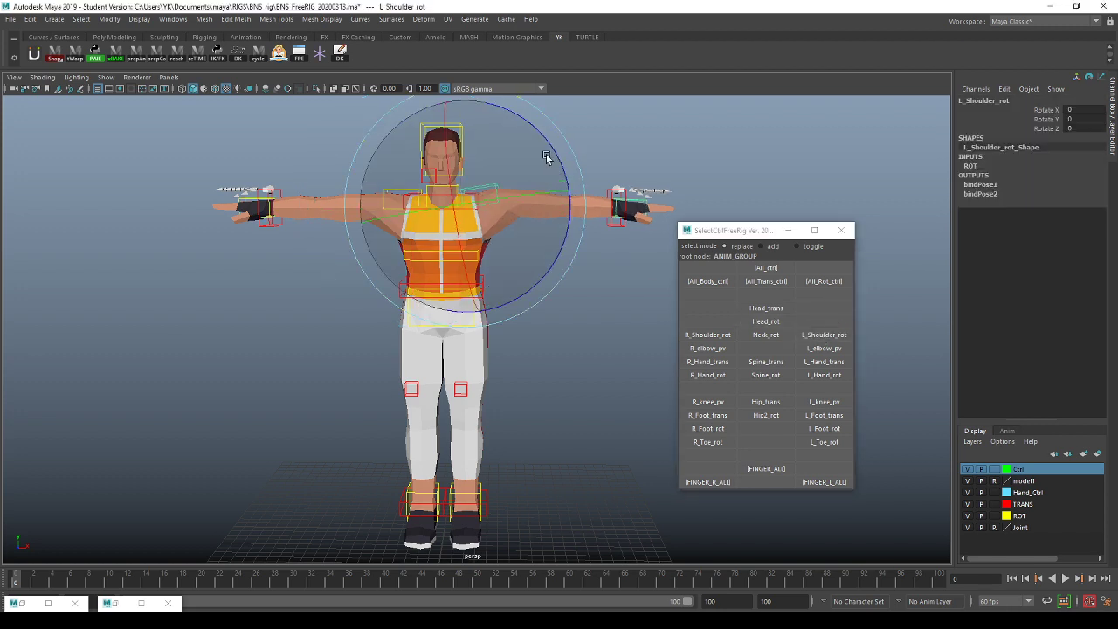
{"action": "key", "text": "q"}
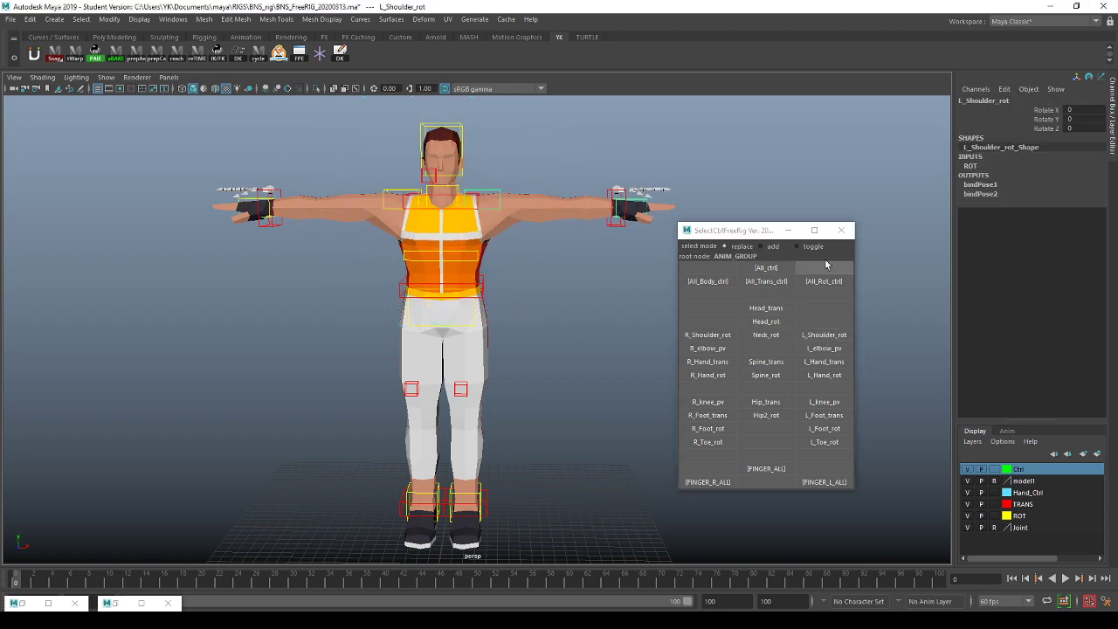
{"action": "left_click", "coordinate": [722, 321]}
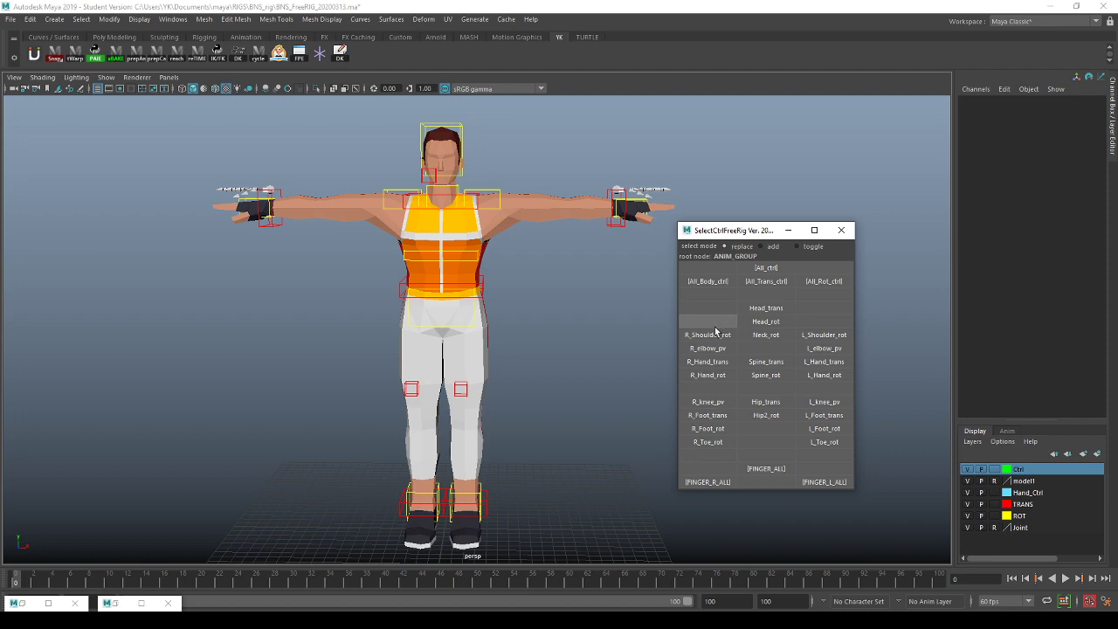
Step: Check the finger script files in the BNS_rig folder, and restore the Script Editor and Outliner in Maya
{"action": "key", "text": "alt+Tab"}
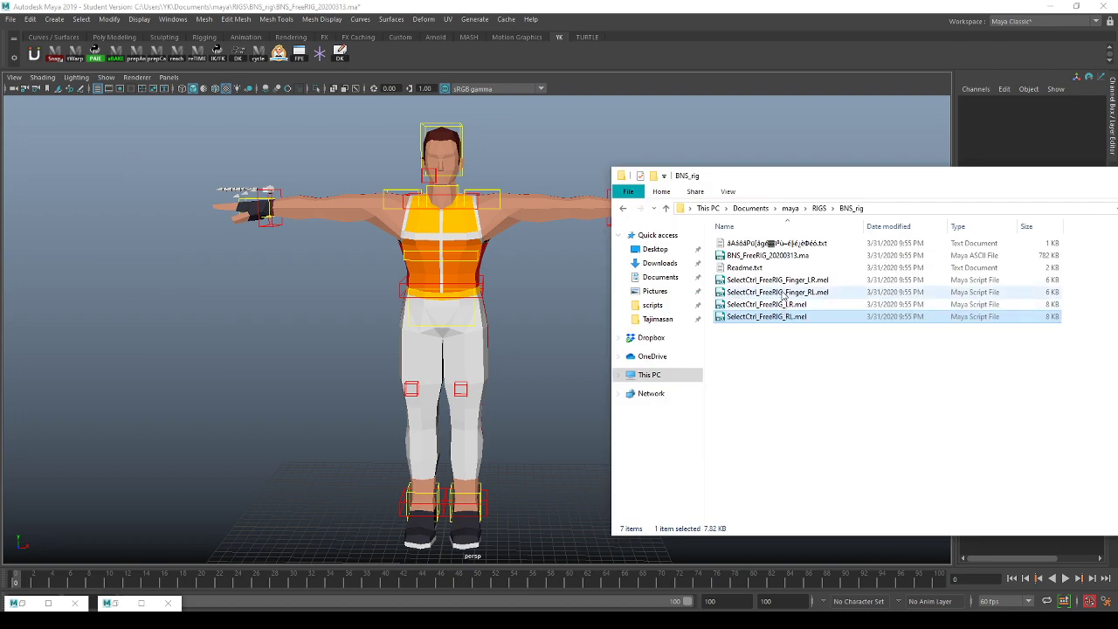
{"action": "left_click", "coordinate": [139, 603]}
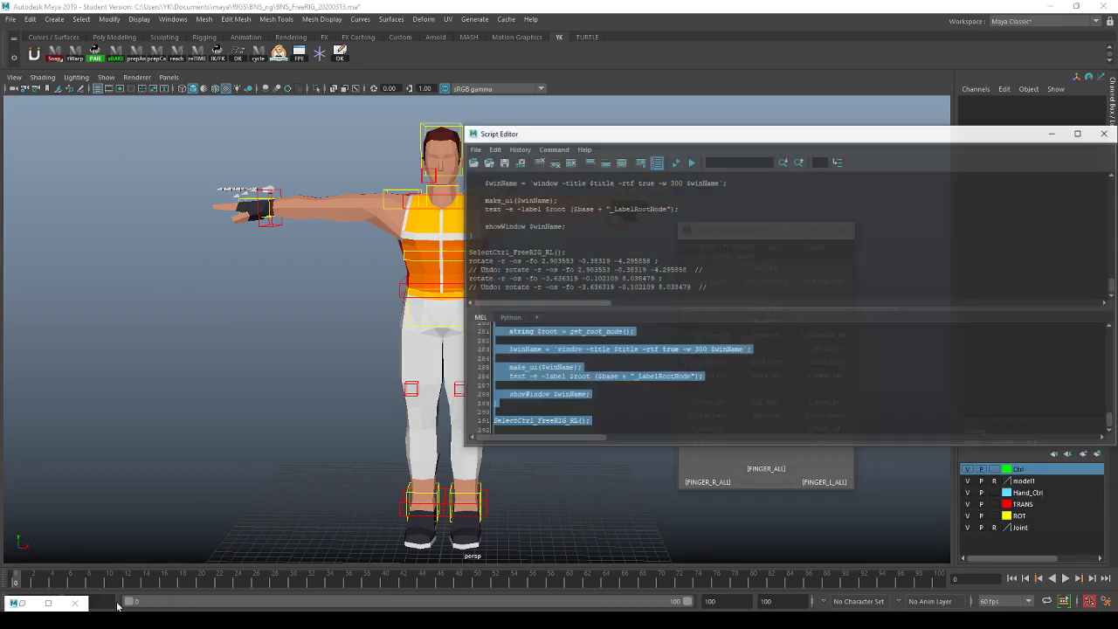
{"action": "left_click", "coordinate": [48, 603]}
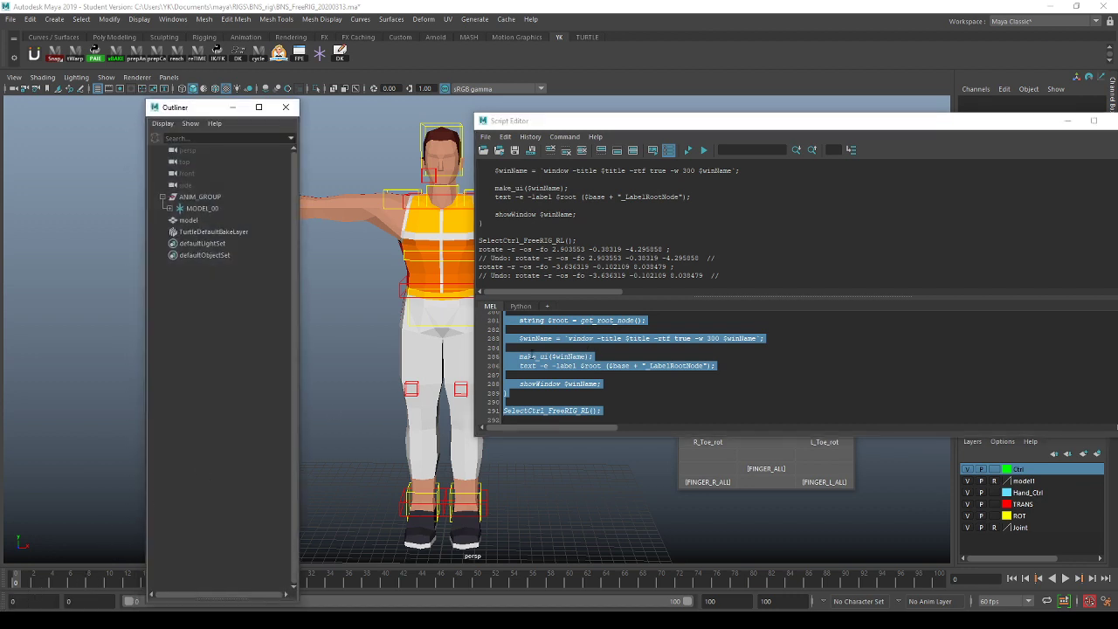
Step: Replace the Script Editor's MEL code with SelectCtrl_FreeRIG_Finger_RL.mel from the BNS_rig folder and select all of it
{"action": "key", "text": "BackSpace"}
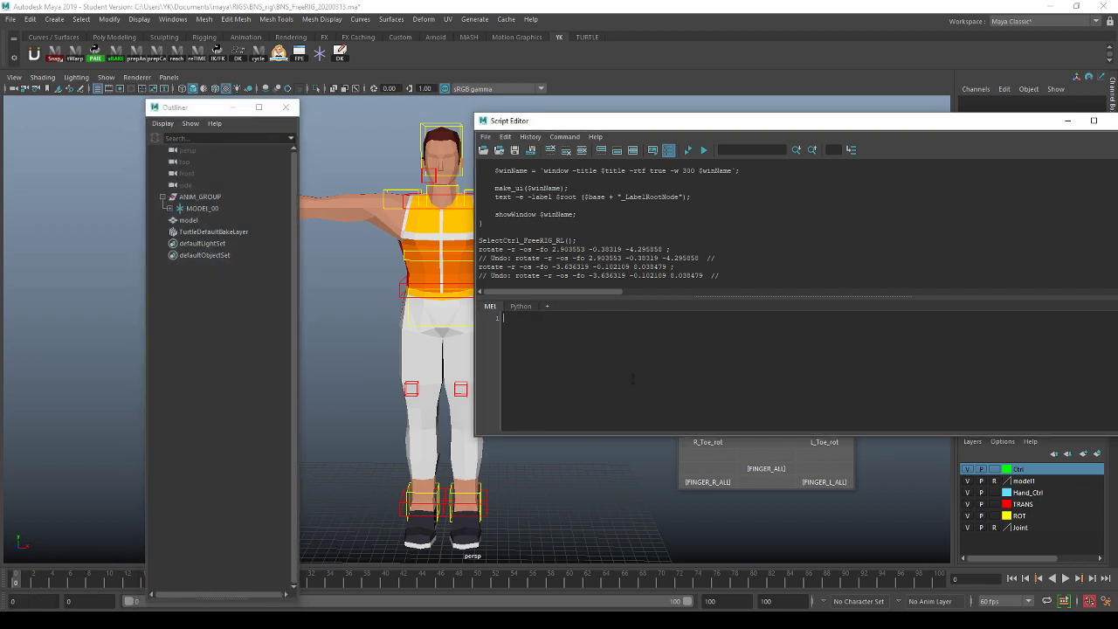
{"action": "key", "text": "alt+Tab"}
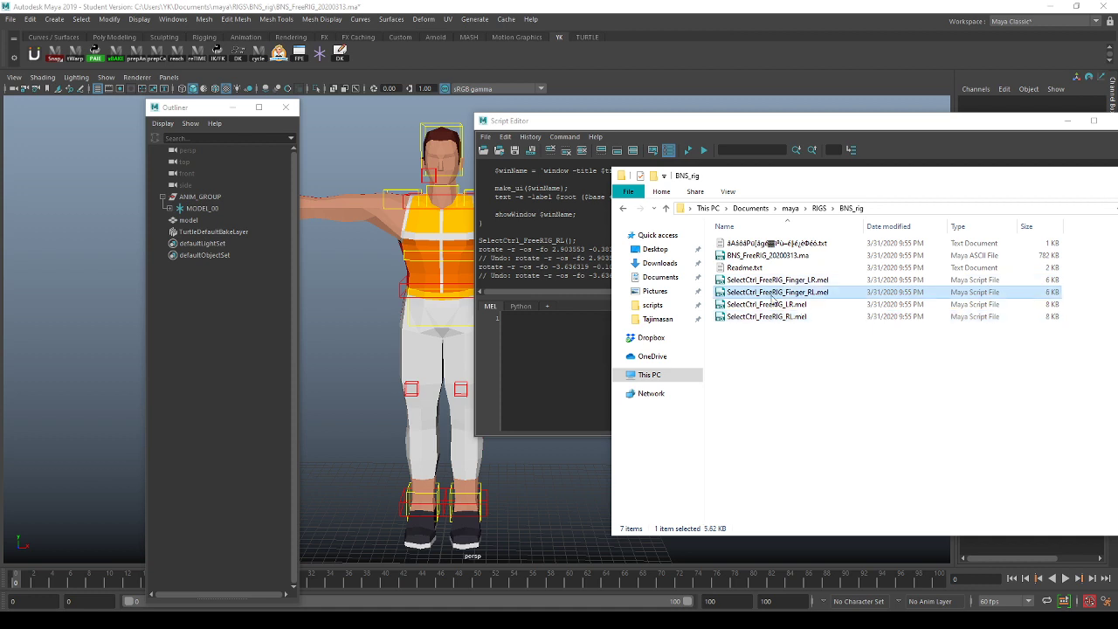
{"action": "left_click_drag", "start_coordinate": [770, 301], "coordinate": [566, 364]}
{"action": "key", "text": "ctrl+a"}
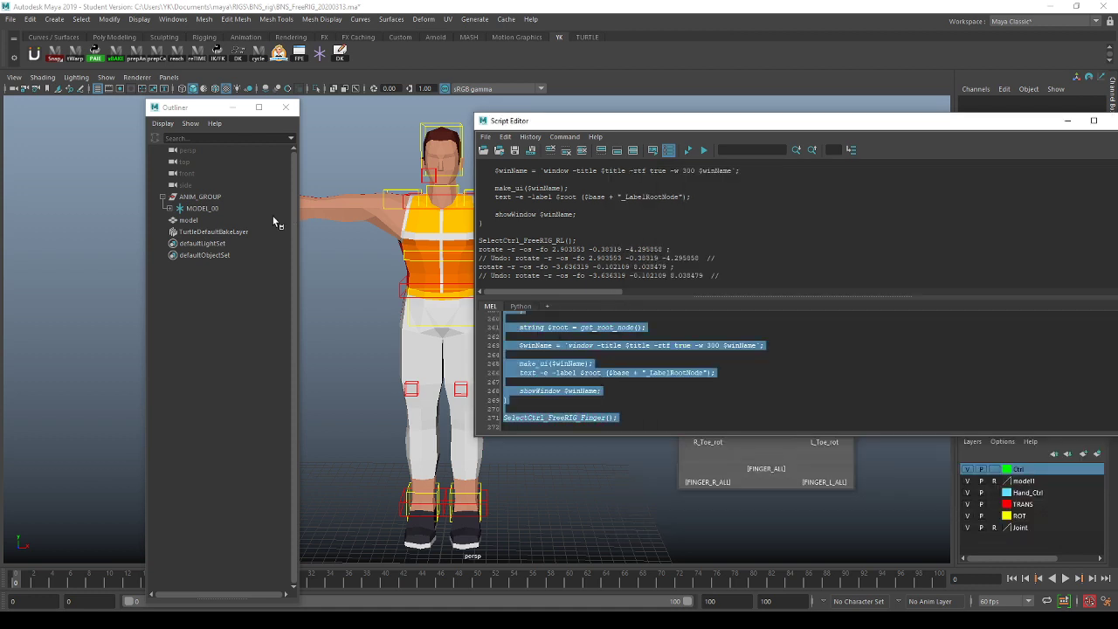
Step: Select MODEL_00 in the Outliner, run the entire finger script and minimize the Script Editor
{"action": "left_click", "coordinate": [203, 208]}
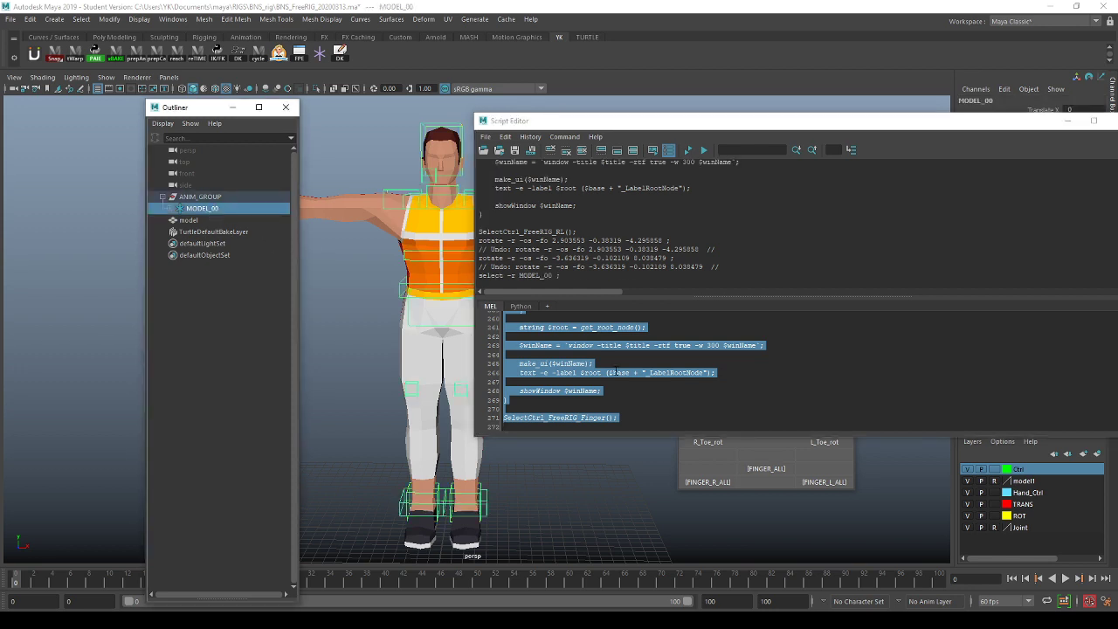
{"action": "left_click", "coordinate": [616, 372]}
{"action": "key", "text": "ctrl+Return"}
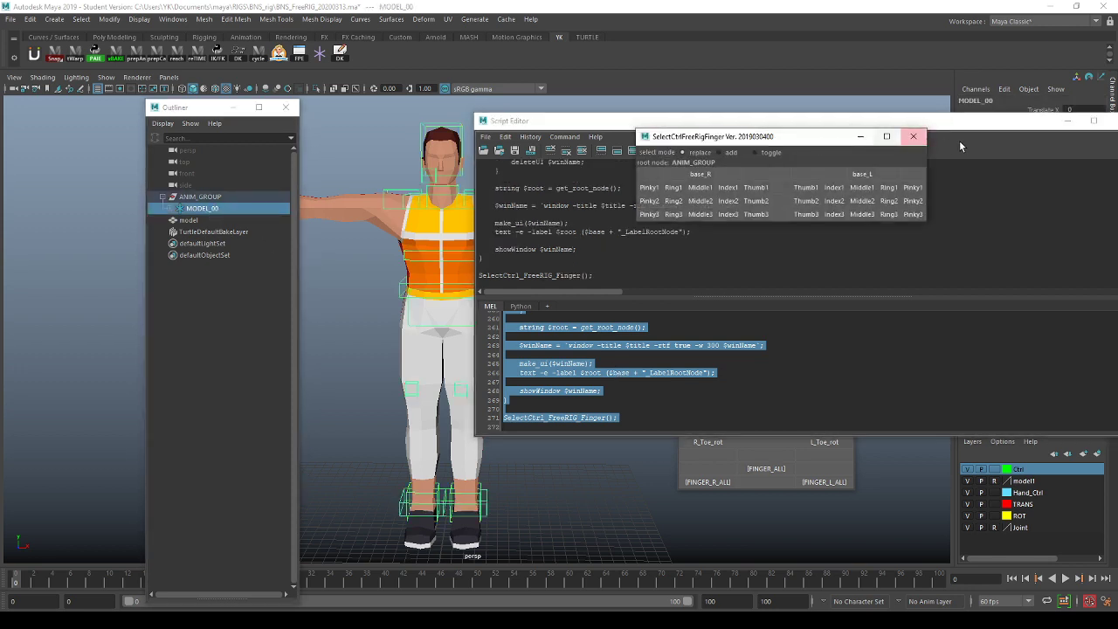
{"action": "left_click", "coordinate": [1067, 120]}
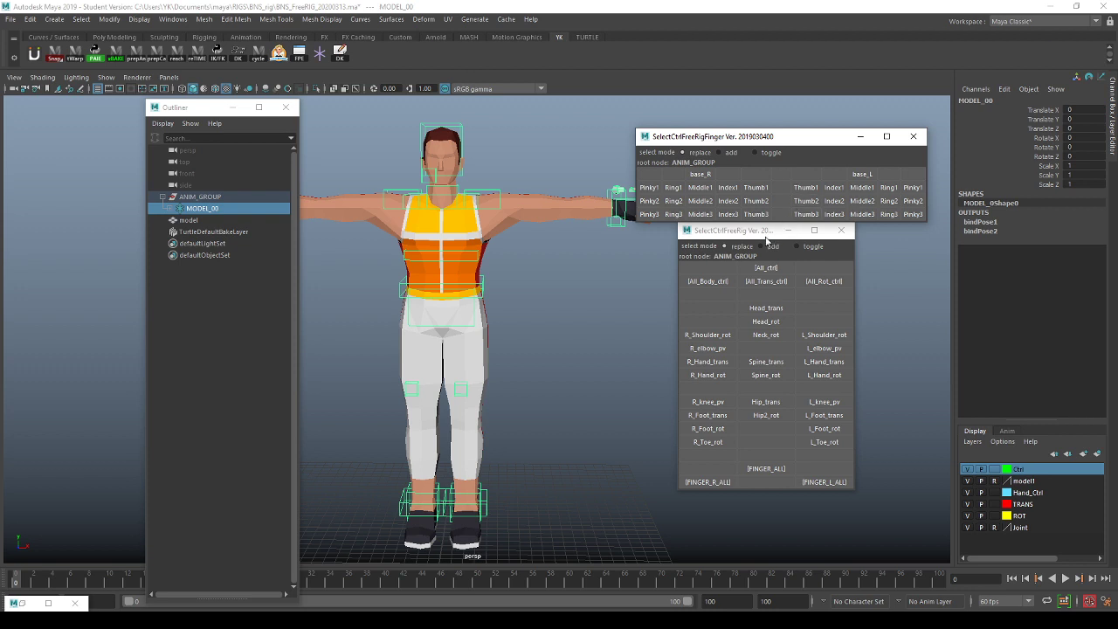
Step: Place the body picker just below the finger picker, and close the Outliner with nothing left selected
{"action": "left_click_drag", "start_coordinate": [766, 238], "coordinate": [791, 242]}
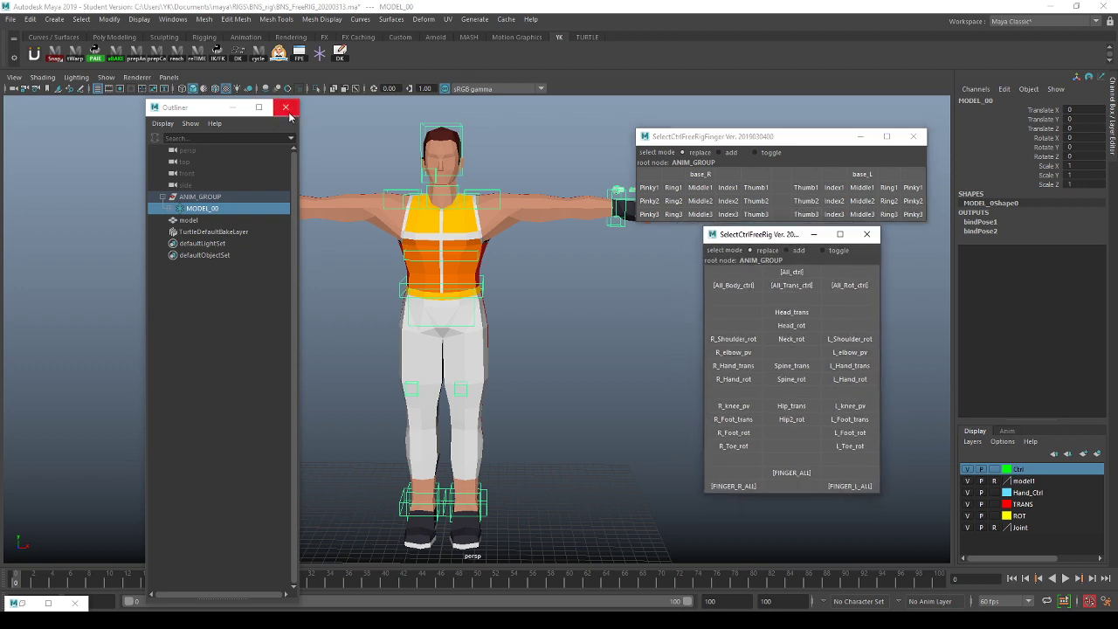
{"action": "middle_click_drag", "start_coordinate": [622, 277], "coordinate": [633, 281], "text": "alt"}
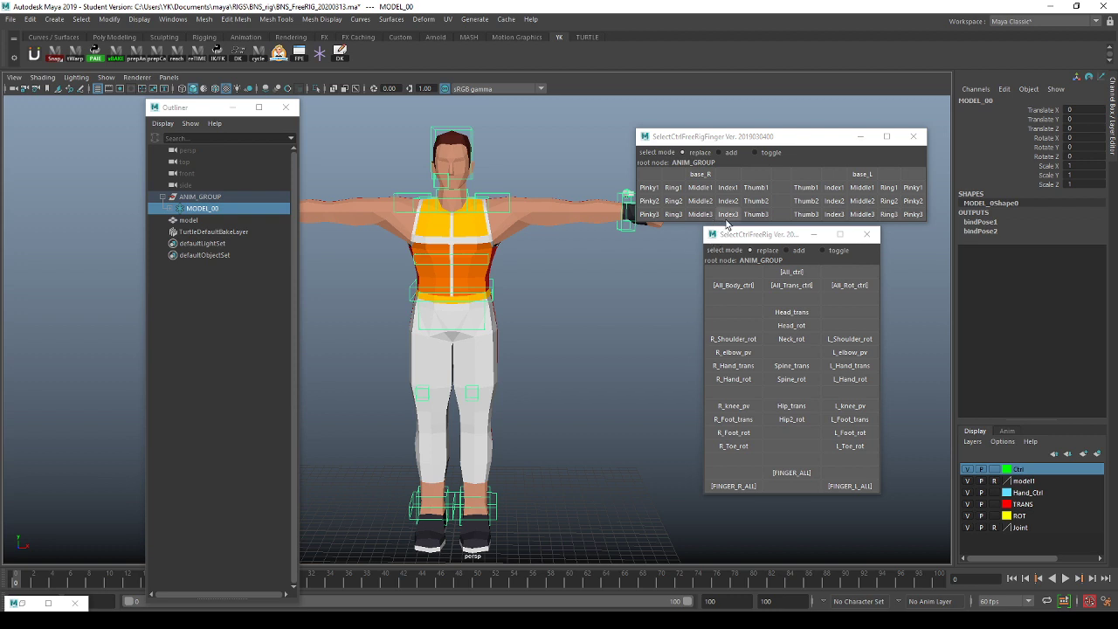
{"action": "scroll", "coordinate": [532, 298], "scroll_direction": "down", "scroll_amount": 2}
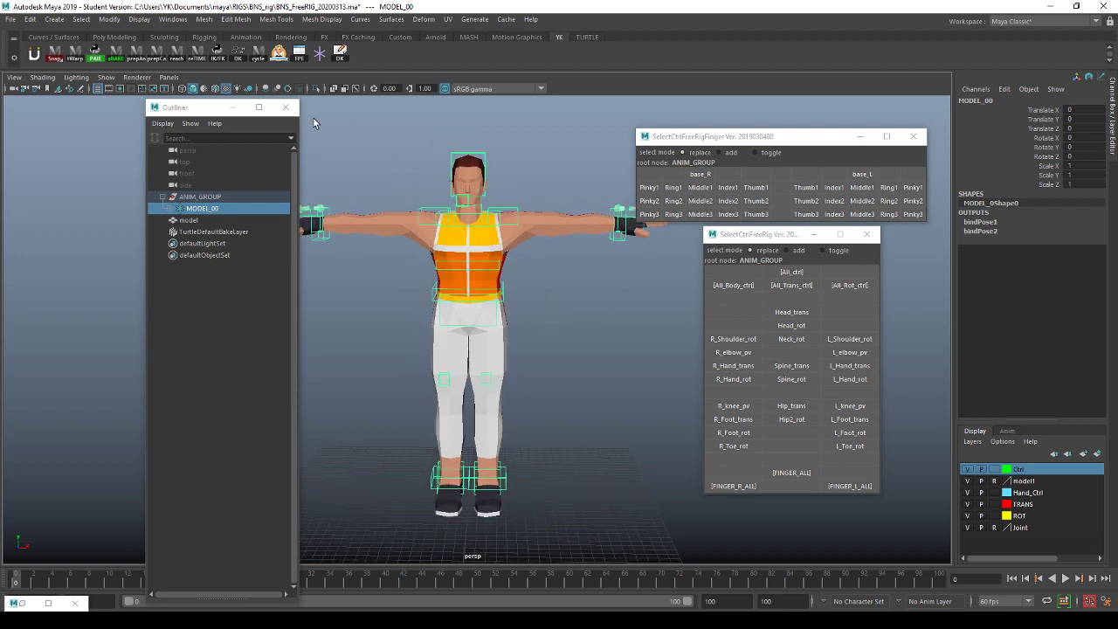
{"action": "left_click", "coordinate": [285, 108]}
{"action": "left_click", "coordinate": [775, 201]}
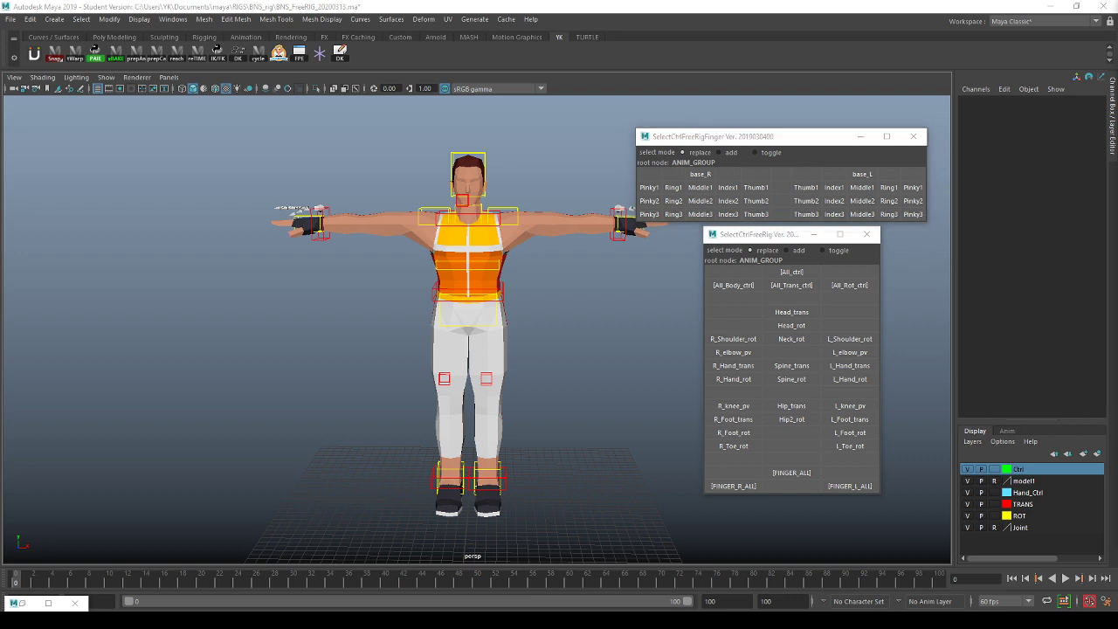
{"action": "middle_click_drag", "start_coordinate": [471, 271], "coordinate": [459, 280], "text": "alt"}
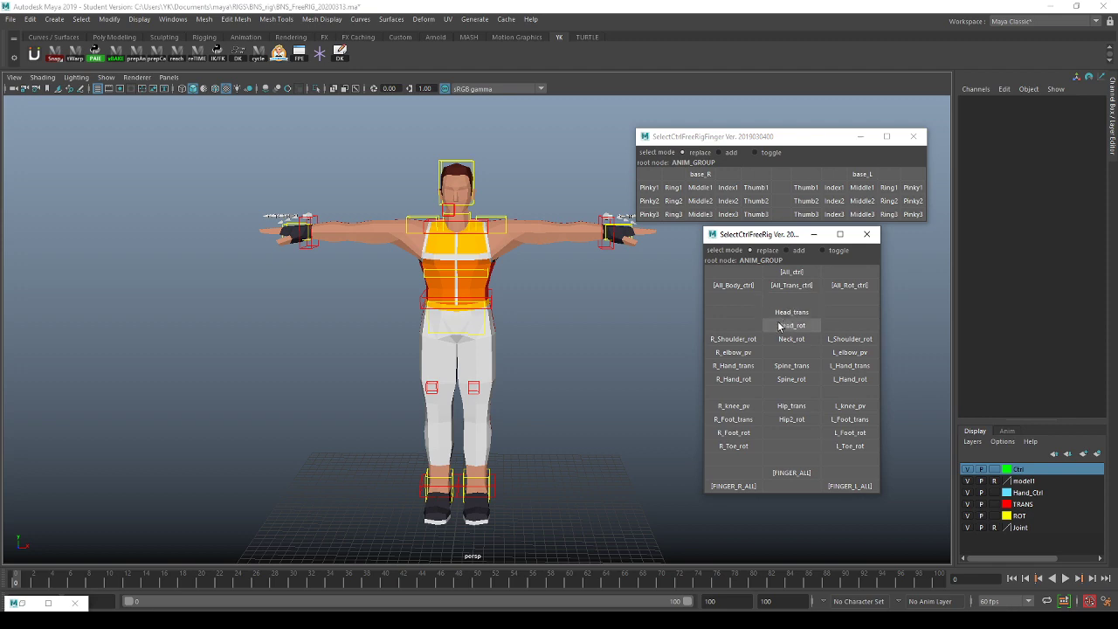
Step: Select R_Hand_trans through the body picker, try moving it, then undo the move and clear the selection
{"action": "left_click", "coordinate": [745, 370]}
{"action": "scroll", "coordinate": [475, 328], "scroll_direction": "up", "scroll_amount": 1}
{"action": "scroll", "coordinate": [475, 328], "scroll_direction": "up", "scroll_amount": 4}
{"action": "middle_click_drag", "start_coordinate": [475, 328], "coordinate": [585, 391], "text": "alt"}
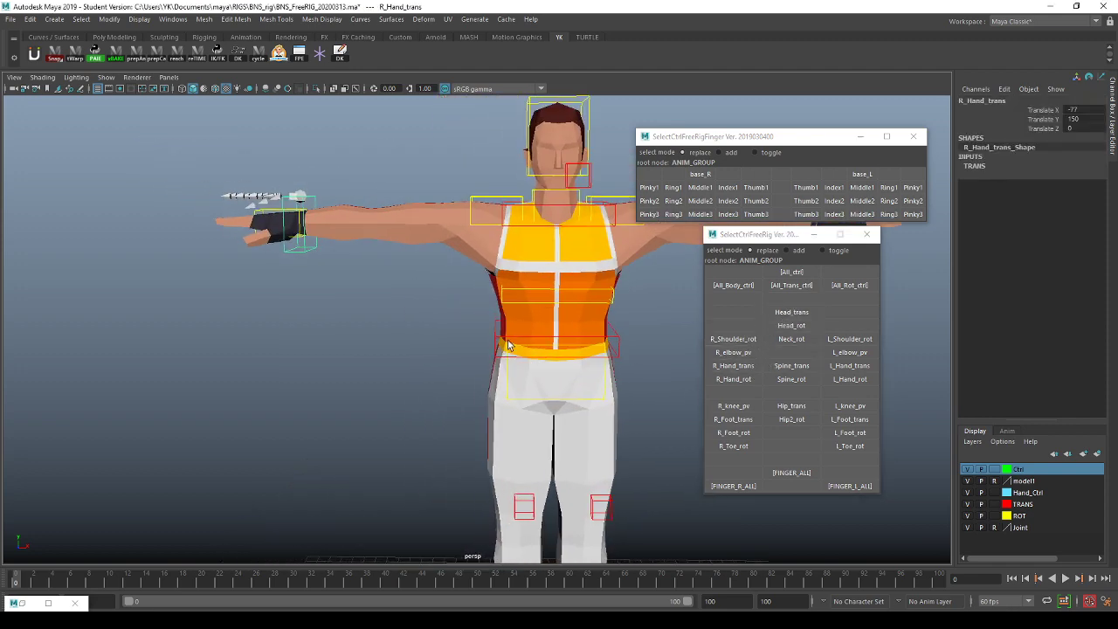
{"action": "scroll", "coordinate": [437, 302], "scroll_direction": "up", "scroll_amount": 2}
{"action": "middle_click_drag", "start_coordinate": [407, 281], "coordinate": [485, 339], "text": "alt"}
{"action": "key", "text": "w"}
{"action": "left_click_drag", "start_coordinate": [408, 305], "coordinate": [478, 335], "text": "alt"}
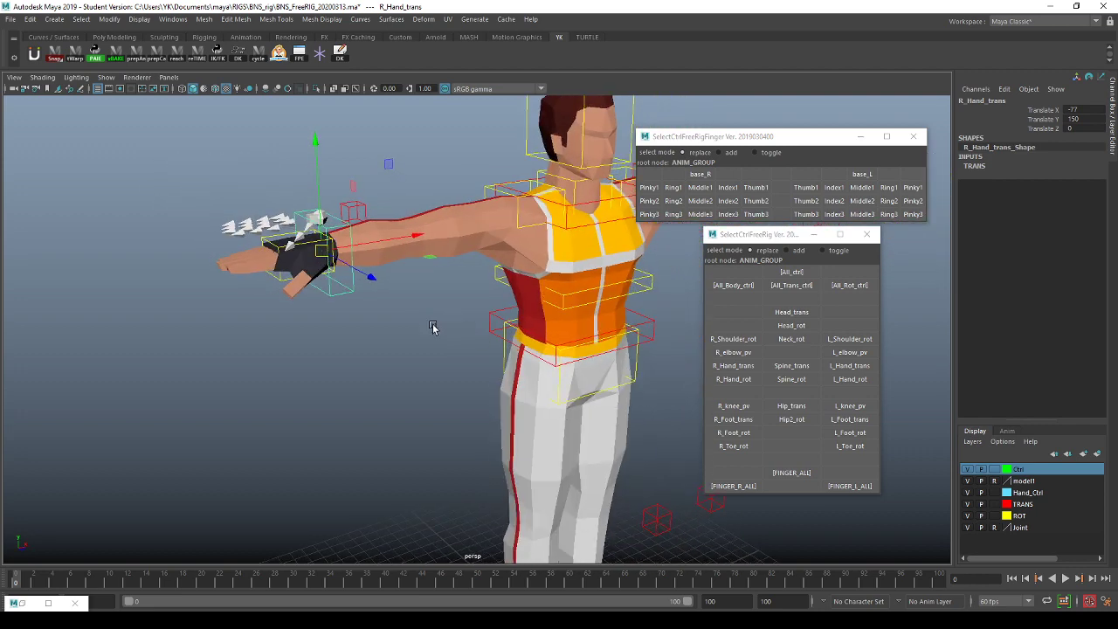
{"action": "middle_click_drag", "start_coordinate": [431, 327], "coordinate": [429, 392], "text": "alt"}
{"action": "scroll", "coordinate": [392, 351], "scroll_direction": "up", "scroll_amount": 3}
{"action": "left_click_drag", "start_coordinate": [428, 392], "coordinate": [420, 411], "text": "alt"}
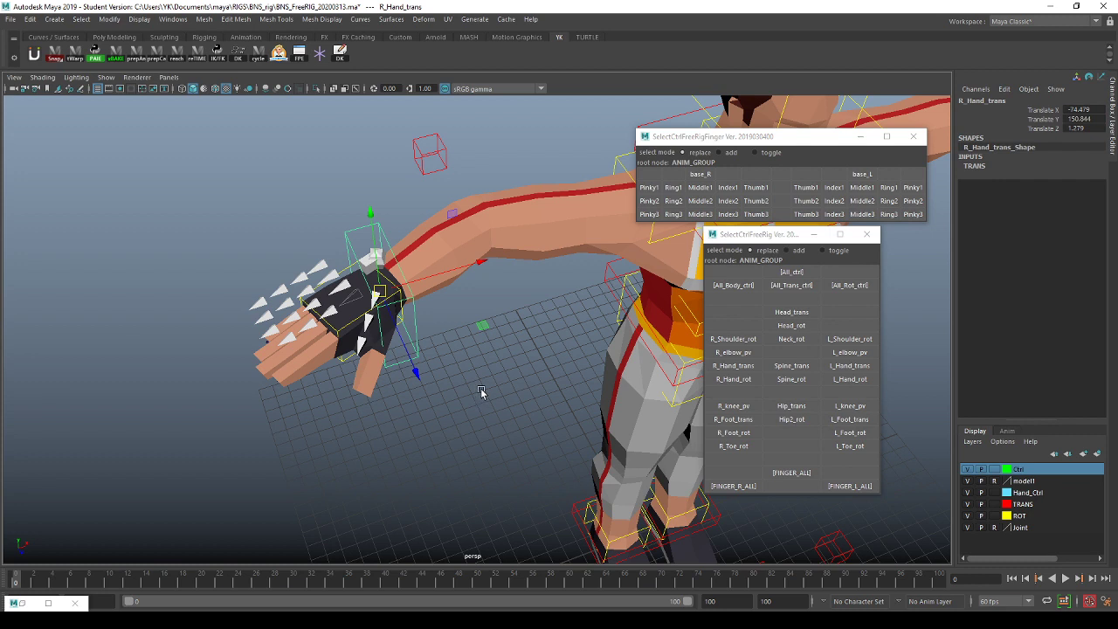
{"action": "key", "text": "ctrl+z"}
{"action": "left_click", "coordinate": [743, 394]}
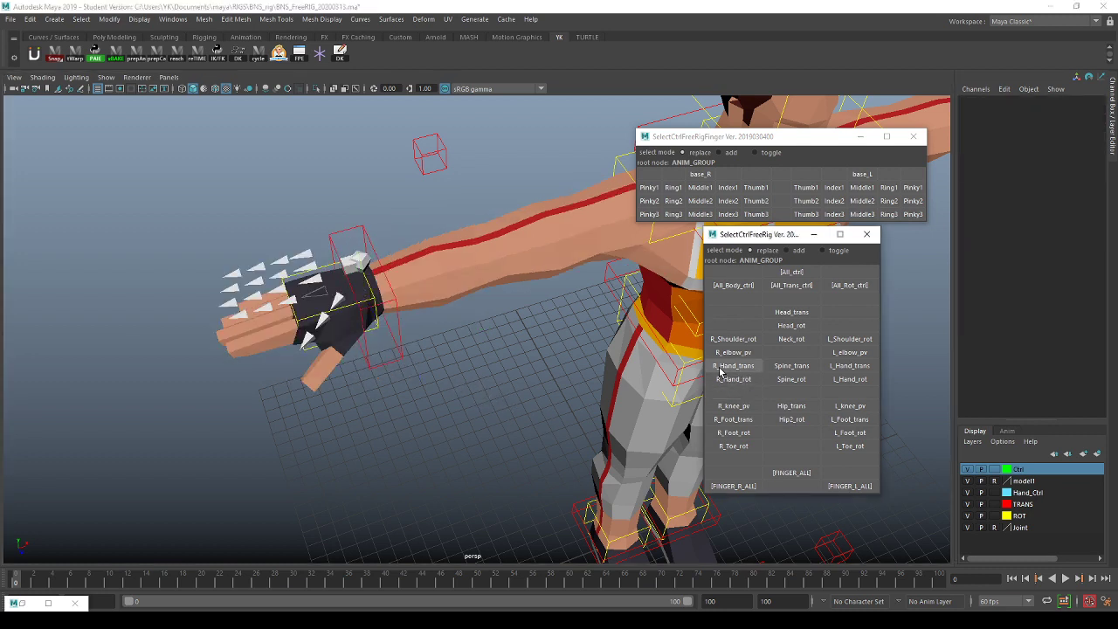
Step: Move R_Hand_trans toward the body to bend the right arm, and rotate the hand with R_Hand_rot
{"action": "left_click", "coordinate": [730, 366]}
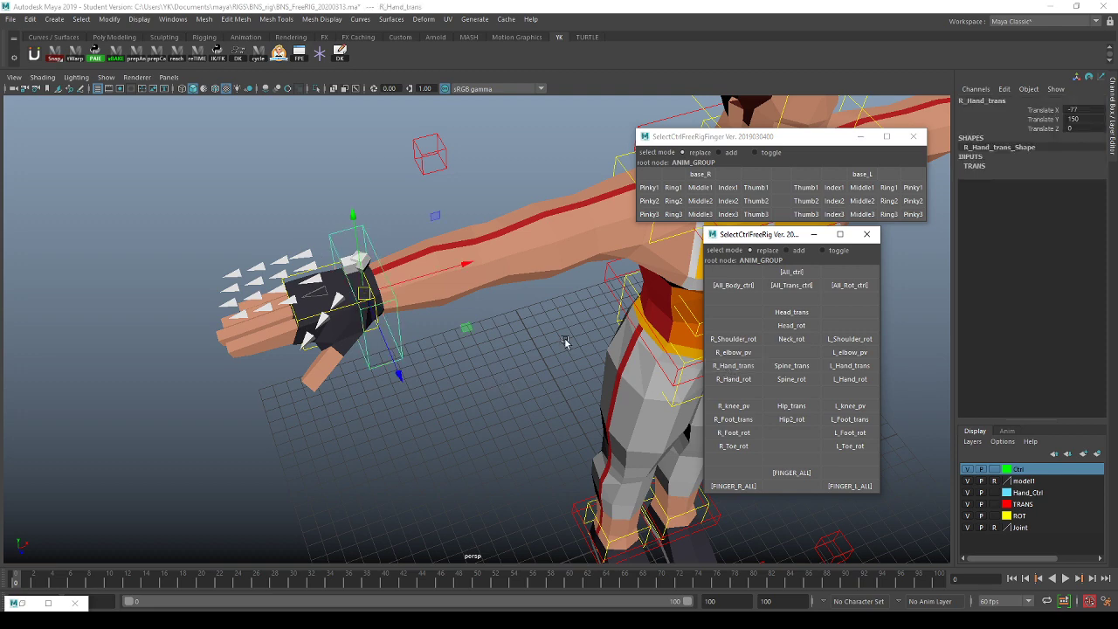
{"action": "middle_click_drag", "start_coordinate": [560, 305], "coordinate": [549, 391]}
{"action": "left_click", "coordinate": [738, 383]}
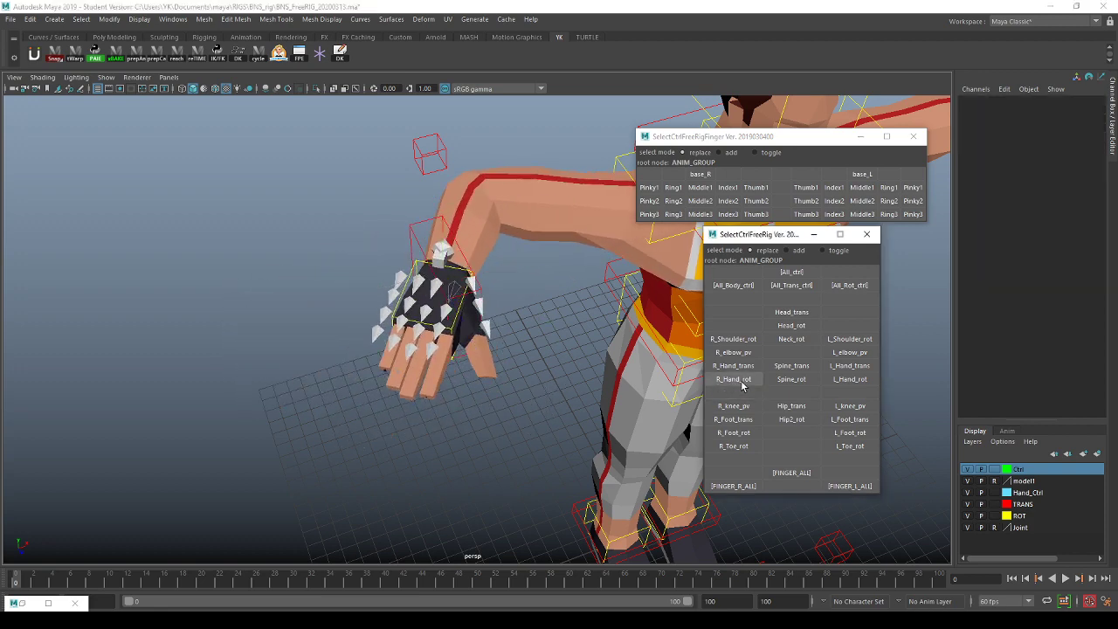
{"action": "key", "text": "e"}
{"action": "mouse_move", "coordinate": [476, 342]}
{"action": "middle_mouse_down"}
{"action": "mouse_move", "coordinate": [456, 353]}
{"action": "mouse_move", "coordinate": [507, 324]}
{"action": "middle_mouse_up"}
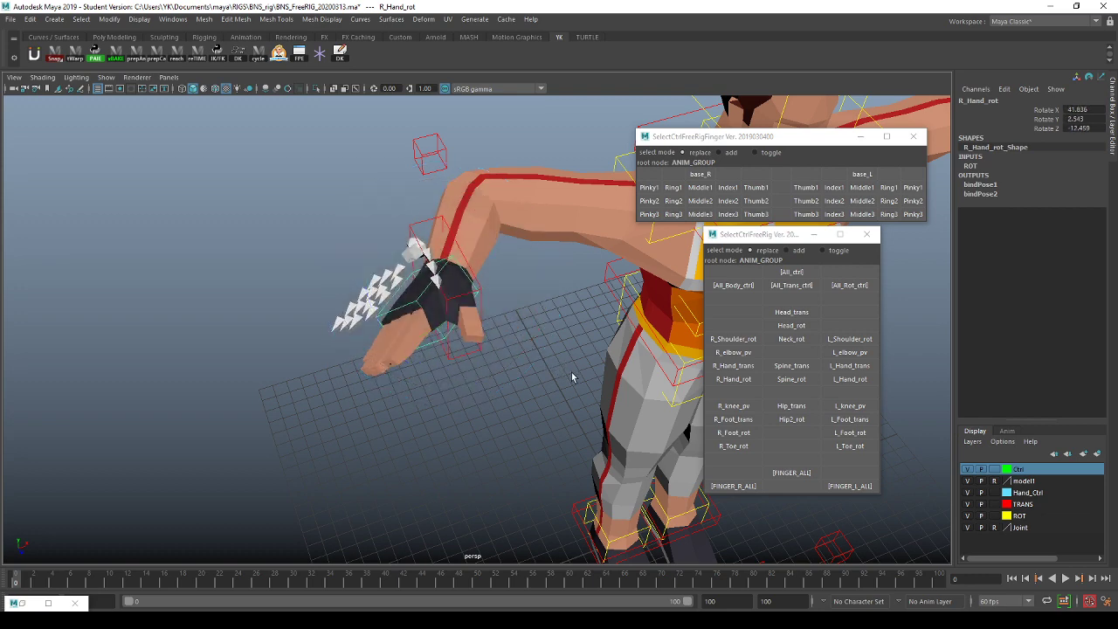
Step: Undo the R_Hand_rot rotation and the R_Hand_trans move, and return to a front view of the character
{"action": "key", "text": "ctrl+z"}
{"action": "key", "text": "ctrl+z"}
{"action": "key", "text": "ctrl+z"}
{"action": "key", "text": "ctrl+z"}
{"action": "right_click_drag", "start_coordinate": [584, 395], "coordinate": [469, 325], "text": "alt"}
{"action": "middle_click_drag", "start_coordinate": [469, 325], "coordinate": [451, 384], "text": "alt"}
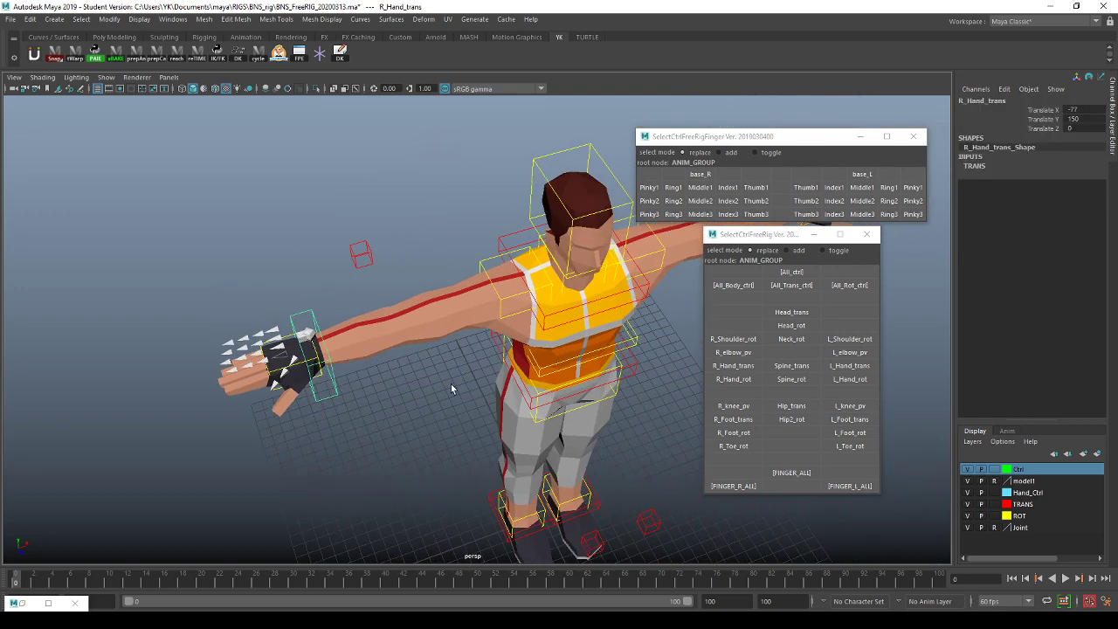
{"action": "left_click_drag", "start_coordinate": [450, 384], "coordinate": [468, 308], "text": "alt"}
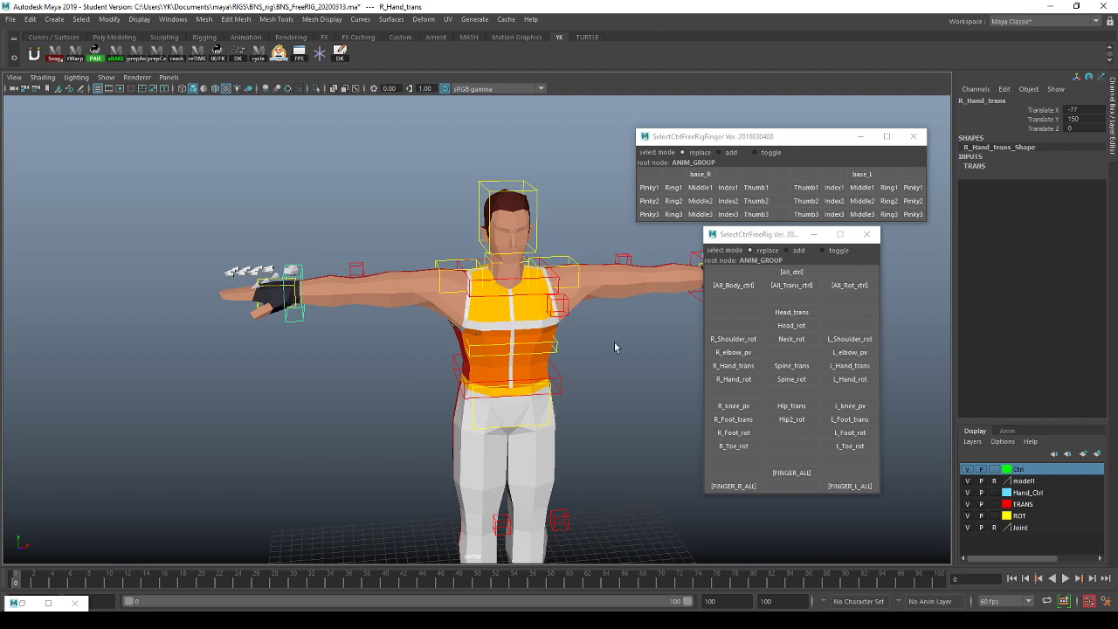
Step: Select Spine_trans through the body picker and move it to lean the torso sideways
{"action": "left_click", "coordinate": [799, 395]}
{"action": "left_click", "coordinate": [802, 369]}
{"action": "middle_click_drag", "start_coordinate": [592, 370], "coordinate": [560, 363], "text": "alt"}
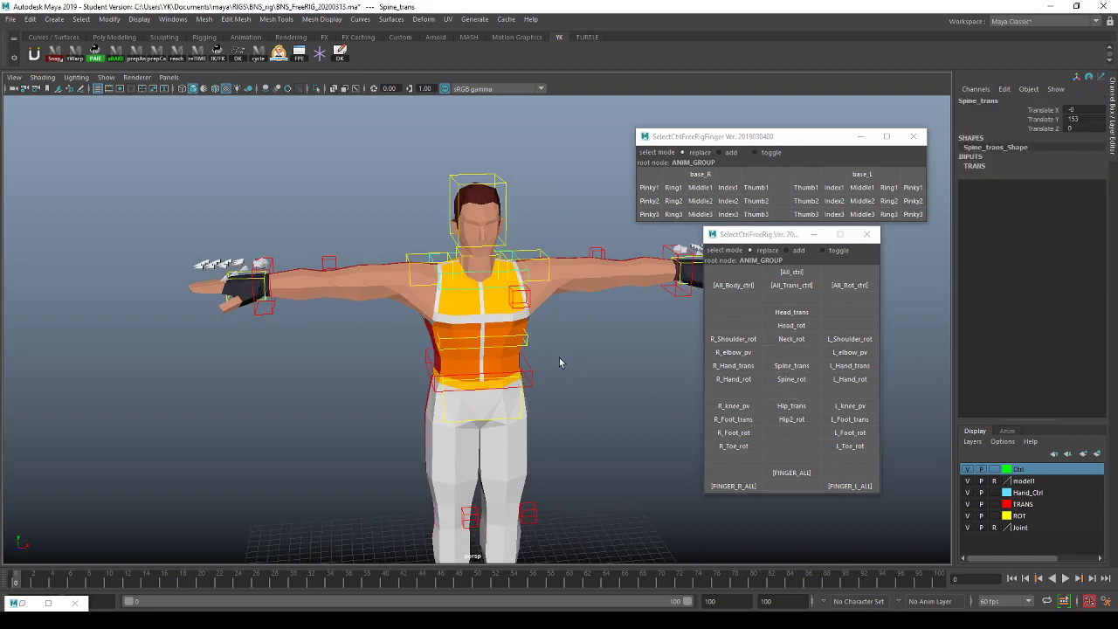
{"action": "right_click_drag", "start_coordinate": [560, 362], "coordinate": [592, 378], "text": "alt"}
{"action": "middle_click_drag", "start_coordinate": [591, 379], "coordinate": [577, 369], "text": "alt"}
{"action": "left_click", "coordinate": [802, 395]}
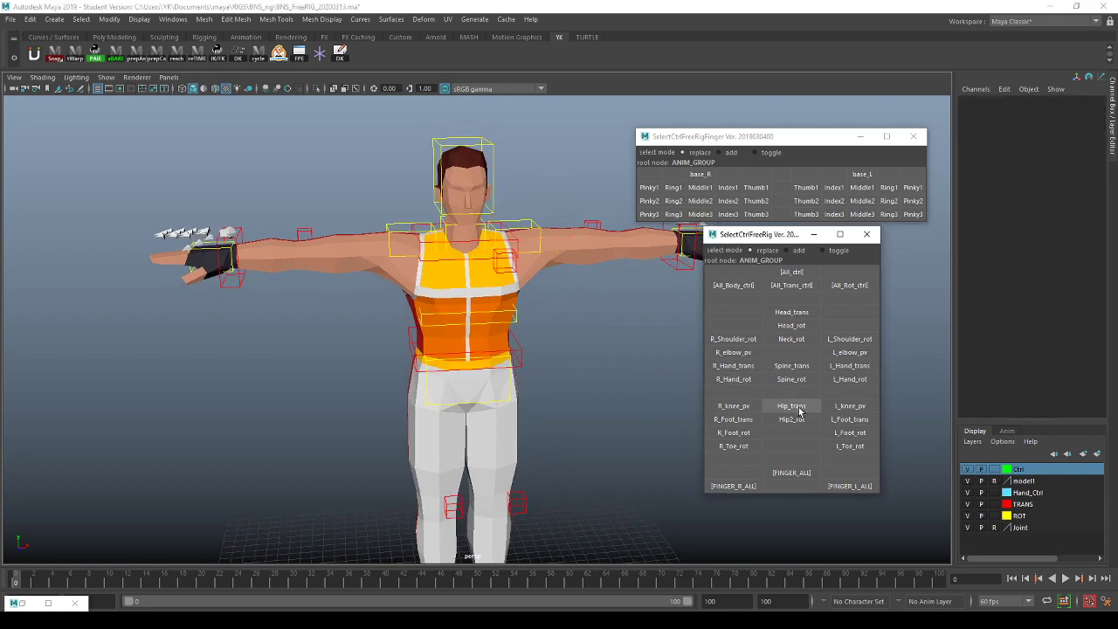
{"action": "left_click", "coordinate": [790, 366]}
{"action": "right_click_drag", "start_coordinate": [529, 327], "coordinate": [561, 328], "text": "alt"}
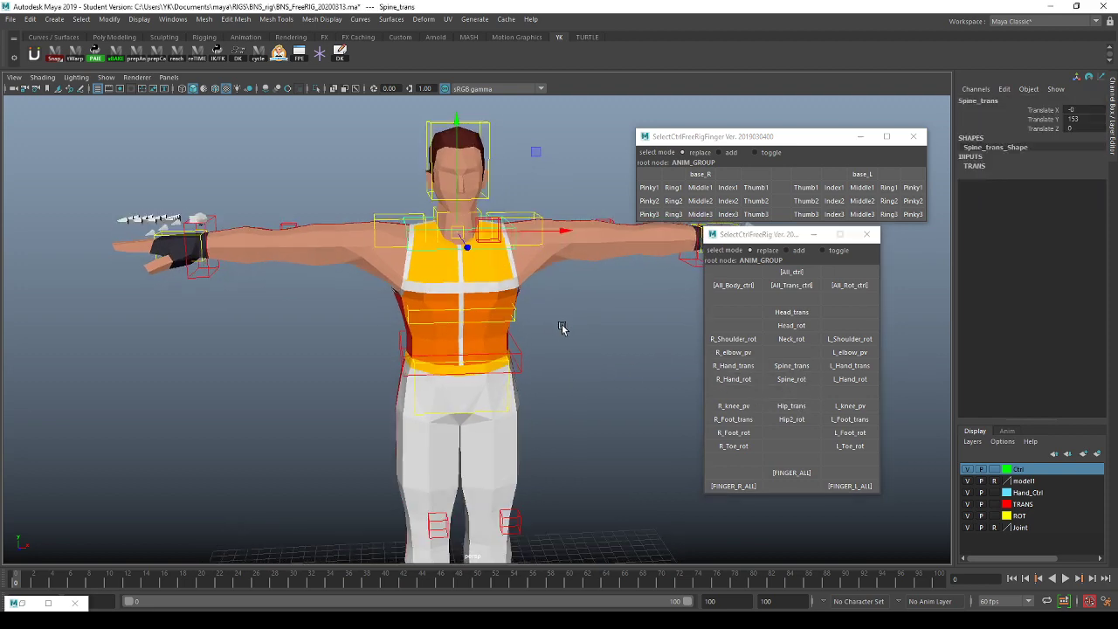
{"action": "left_click_drag", "start_coordinate": [561, 327], "coordinate": [552, 320], "text": "alt"}
{"action": "middle_click_drag", "start_coordinate": [552, 320], "coordinate": [566, 324]}
{"action": "mouse_move", "coordinate": [583, 332]}
{"action": "middle_mouse_down"}
{"action": "mouse_move", "coordinate": [521, 334]}
{"action": "mouse_move", "coordinate": [588, 341]}
{"action": "middle_mouse_up"}
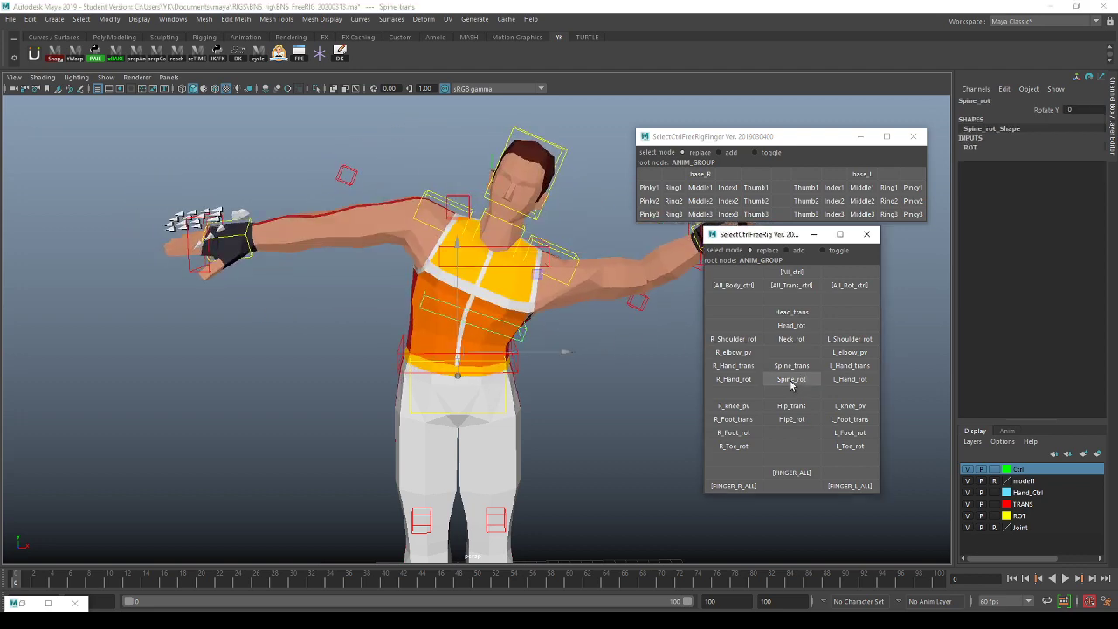
Step: Rotate Spine_rot about 6 degrees in Y, and move Spine_trans to bend the torso forward
{"action": "left_click", "coordinate": [791, 379]}
{"action": "key", "text": "e"}
{"action": "middle_click_drag", "start_coordinate": [511, 373], "coordinate": [543, 334]}
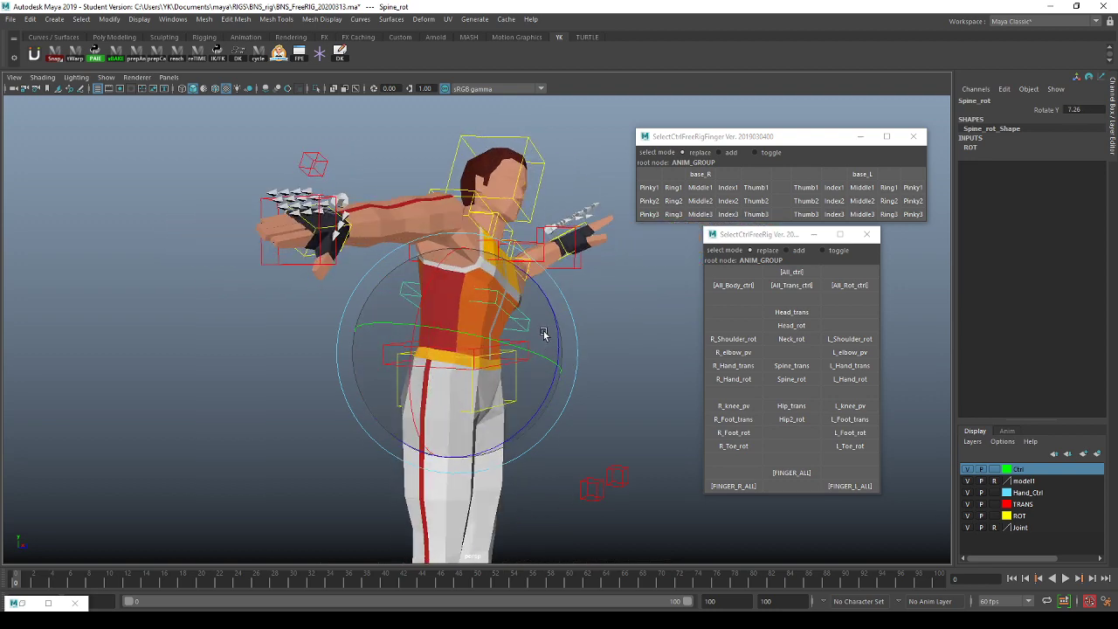
{"action": "left_click_drag", "start_coordinate": [541, 330], "coordinate": [562, 336], "text": "alt"}
{"action": "left_click", "coordinate": [779, 352]}
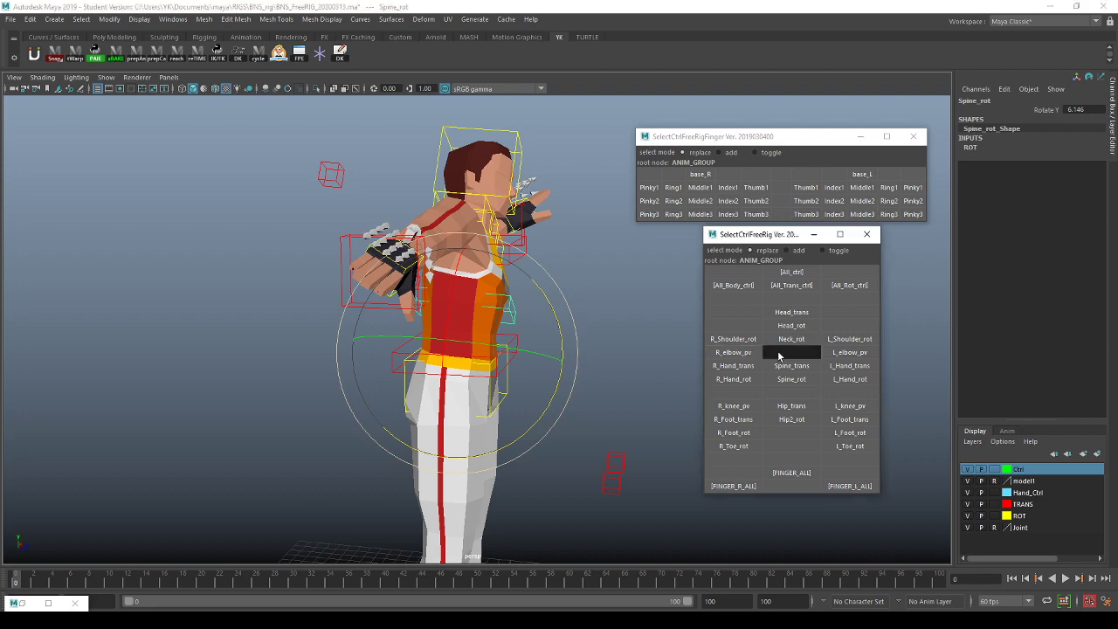
{"action": "left_click", "coordinate": [788, 367]}
{"action": "middle_click_drag", "start_coordinate": [571, 332], "coordinate": [594, 366]}
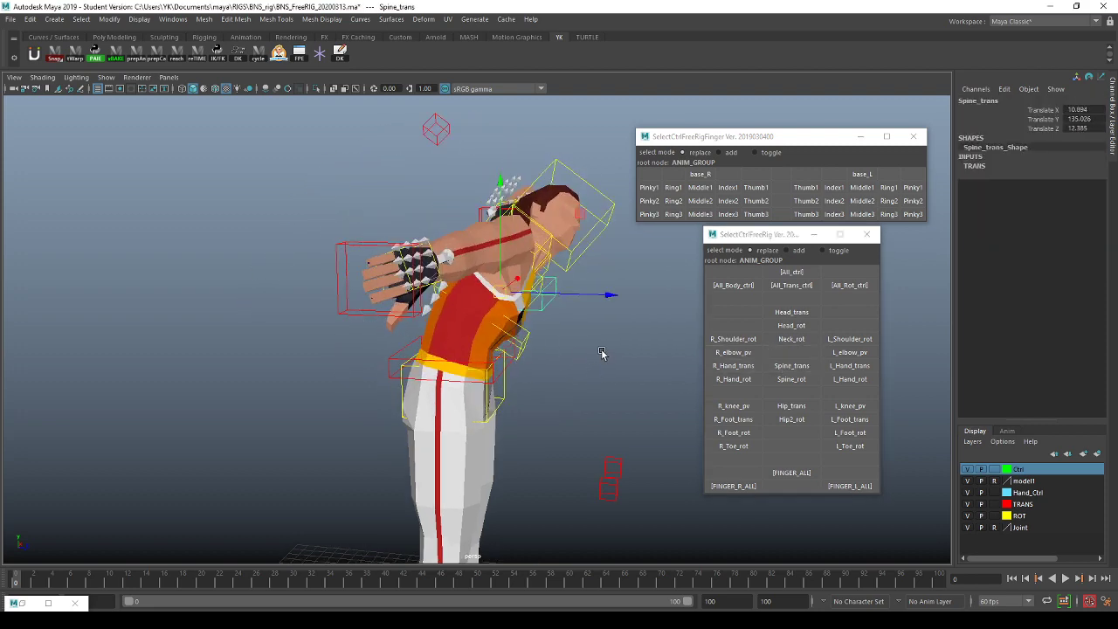
Step: Undo all the Spine_trans moves and the Spine_rot rotation
{"action": "key", "text": "ctrl+z"}
{"action": "key", "text": "ctrl+z"}
{"action": "key", "text": "ctrl+z"}
{"action": "key", "text": "ctrl+z"}
{"action": "key", "text": "ctrl+z"}
{"action": "key", "text": "ctrl+z"}
{"action": "key", "text": "ctrl+z"}
{"action": "key", "text": "ctrl+z"}
{"action": "key", "text": "ctrl+z"}
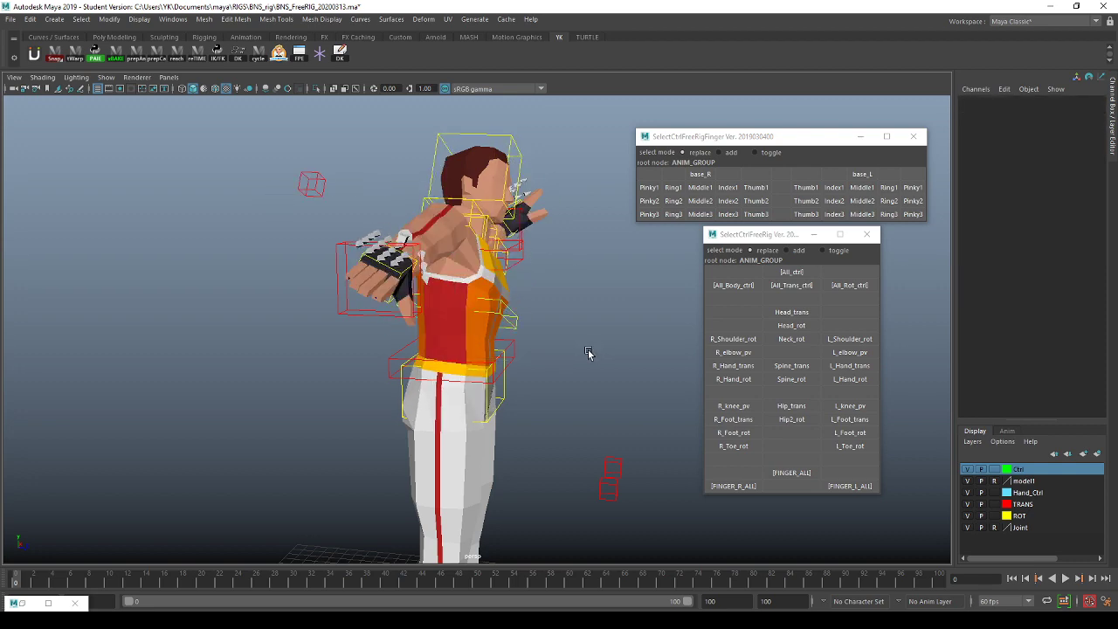
{"action": "key", "text": "ctrl+z"}
{"action": "key", "text": "ctrl+z"}
{"action": "key", "text": "ctrl+z"}
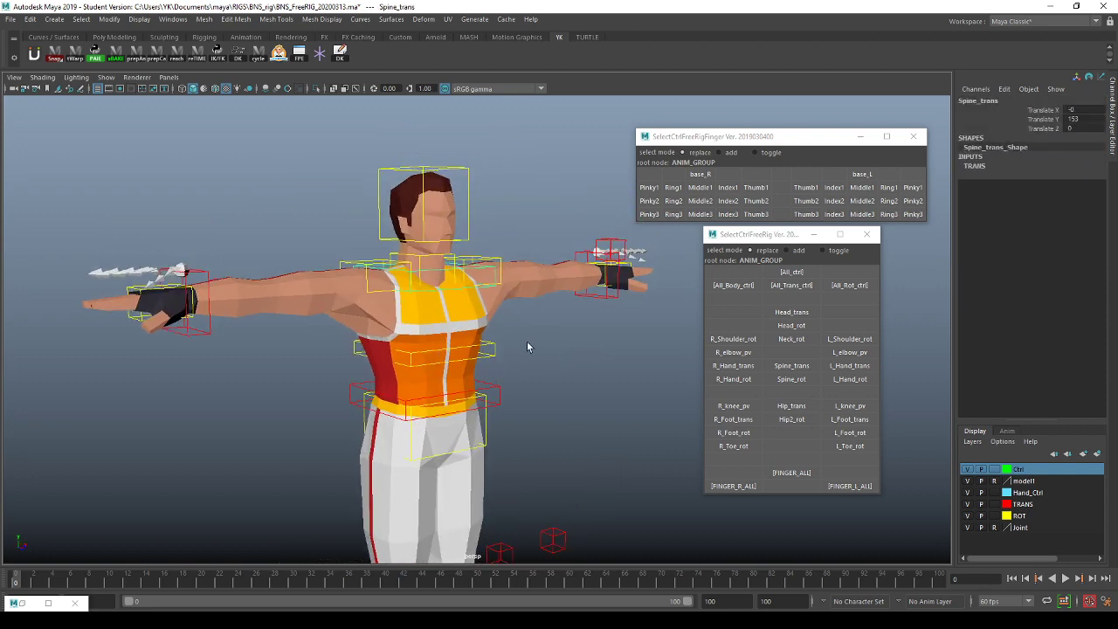
Step: Select Head_trans through the body picker and move it to both sides of the character to aim the head
{"action": "left_click_drag", "start_coordinate": [566, 273], "coordinate": [570, 283], "text": "alt"}
{"action": "left_click", "coordinate": [774, 303]}
{"action": "left_click", "coordinate": [787, 314]}
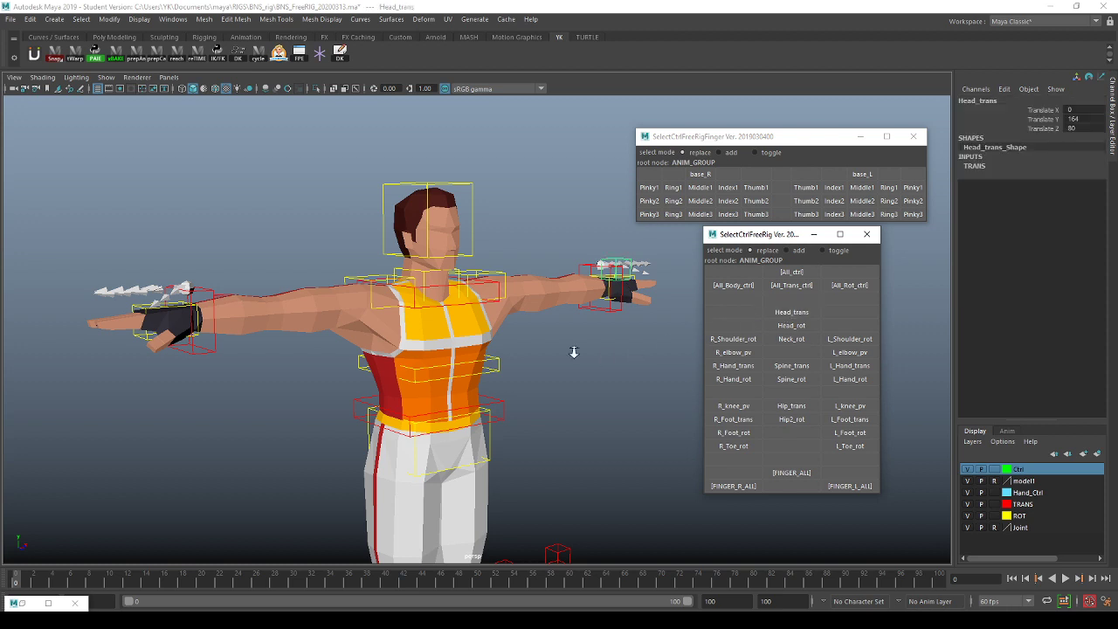
{"action": "left_click_drag", "start_coordinate": [573, 352], "coordinate": [526, 350], "text": "alt"}
{"action": "middle_click_drag", "start_coordinate": [549, 390], "coordinate": [653, 373]}
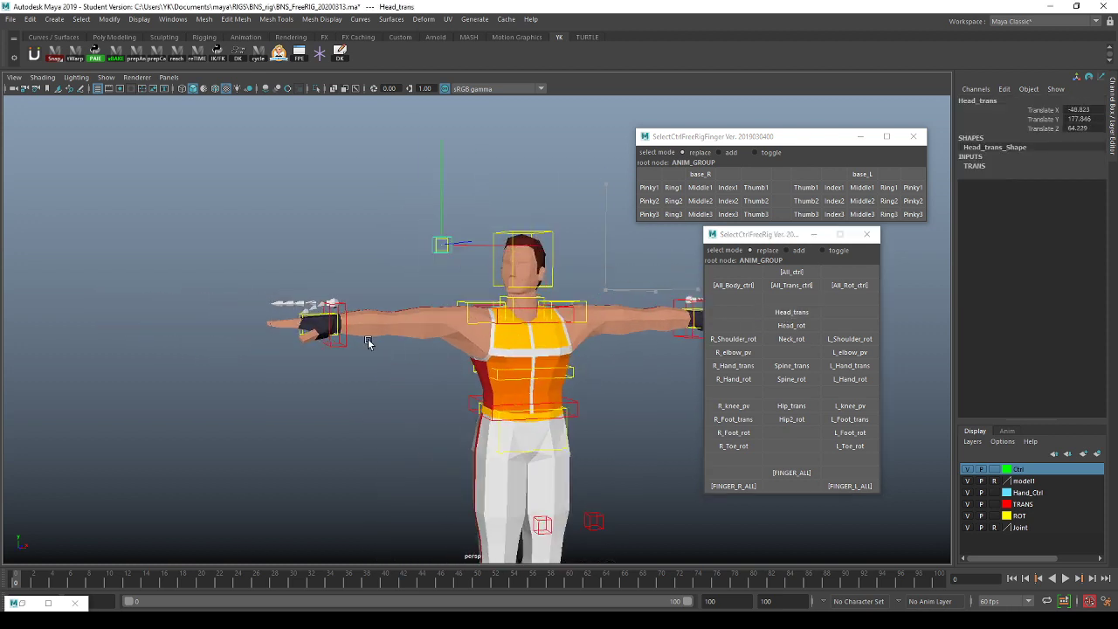
{"action": "middle_click_drag", "start_coordinate": [368, 343], "coordinate": [305, 312]}
{"action": "scroll", "coordinate": [529, 373], "scroll_direction": "down", "scroll_amount": 2}
{"action": "left_click_drag", "start_coordinate": [529, 373], "coordinate": [466, 370], "text": "alt"}
{"action": "middle_click_drag", "start_coordinate": [467, 370], "coordinate": [722, 353]}
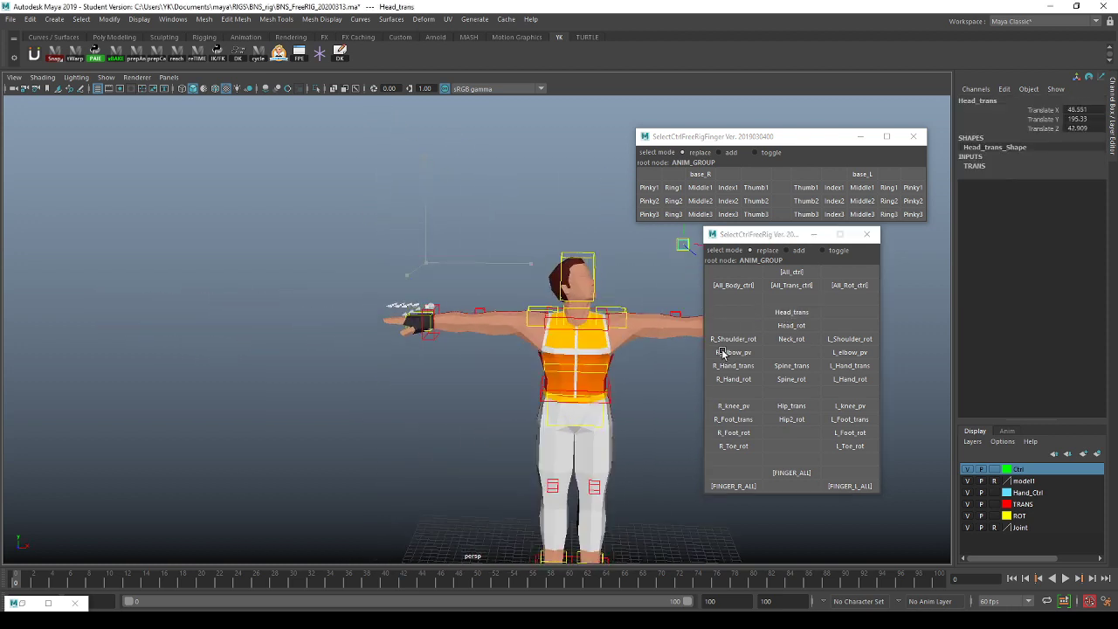
Step: Select Head_rot through the body picker, try tilting the head around Y, and undo the rotation
{"action": "left_click", "coordinate": [847, 325]}
{"action": "left_click", "coordinate": [791, 325]}
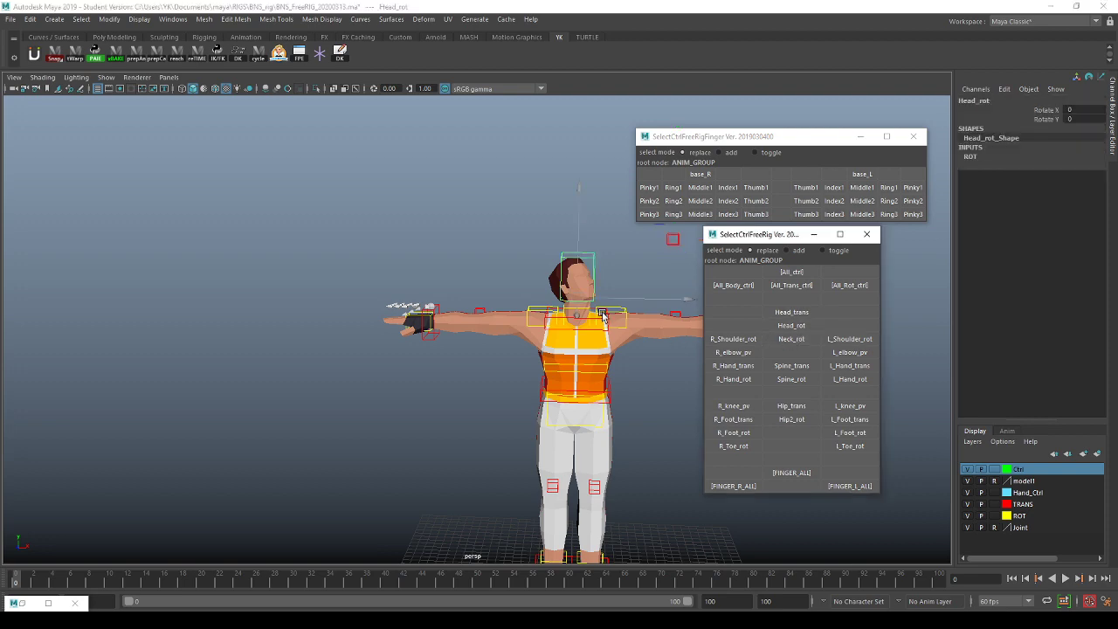
{"action": "middle_click_drag", "start_coordinate": [602, 317], "coordinate": [541, 327], "text": "alt"}
{"action": "right_click_drag", "start_coordinate": [542, 328], "coordinate": [663, 372], "text": "alt"}
{"action": "left_click_drag", "start_coordinate": [663, 371], "coordinate": [582, 384], "text": "alt"}
{"action": "key", "text": "e"}
{"action": "left_click_drag", "start_coordinate": [457, 306], "coordinate": [478, 265]}
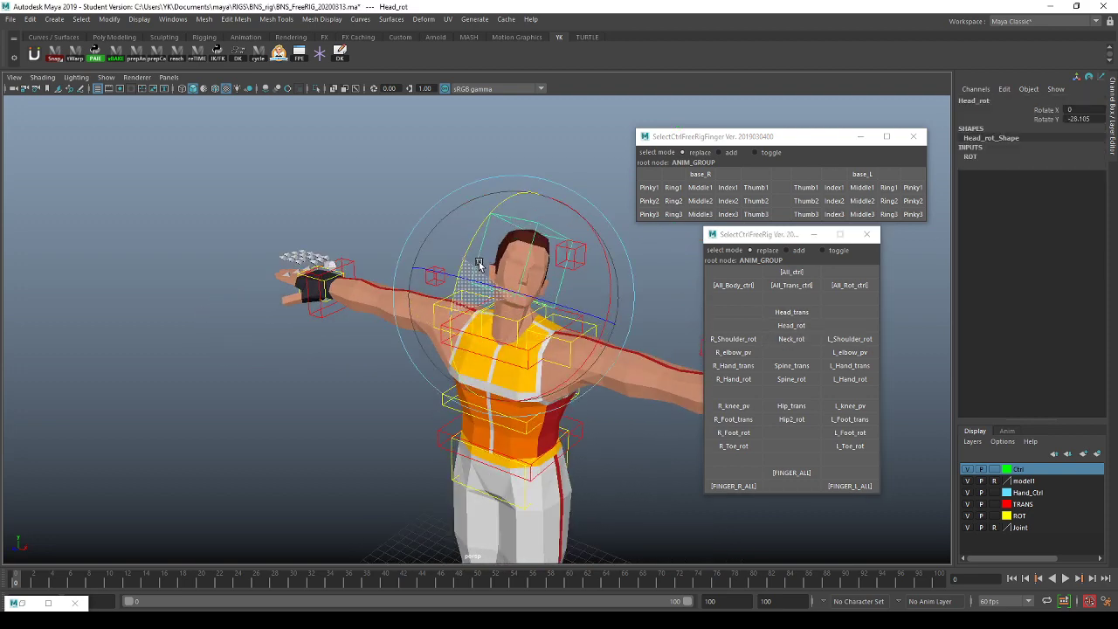
{"action": "key", "text": "ctrl+z"}
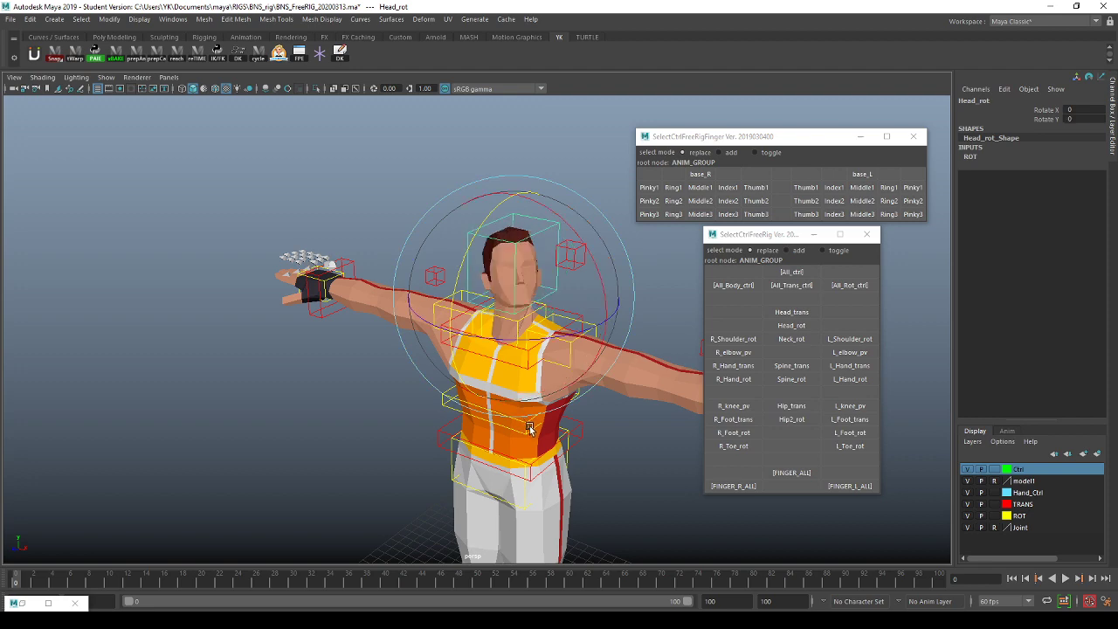
Step: Undo the Head_rot selection and the remaining Head_trans moves, and deactivate the transform tool
{"action": "key", "text": "ctrl+z"}
{"action": "key", "text": "ctrl+z"}
{"action": "key", "text": "ctrl+z"}
{"action": "key", "text": "ctrl+z"}
{"action": "key", "text": "q"}
{"action": "middle_click_drag", "start_coordinate": [556, 417], "coordinate": [571, 429], "text": "alt"}
{"action": "right_click_drag", "start_coordinate": [571, 429], "coordinate": [552, 405], "text": "alt"}
{"action": "middle_click_drag", "start_coordinate": [541, 445], "coordinate": [557, 402], "text": "alt"}
{"action": "left_click_drag", "start_coordinate": [517, 414], "coordinate": [533, 397], "text": "alt"}
{"action": "middle_click_drag", "start_coordinate": [524, 425], "coordinate": [536, 401], "text": "alt"}
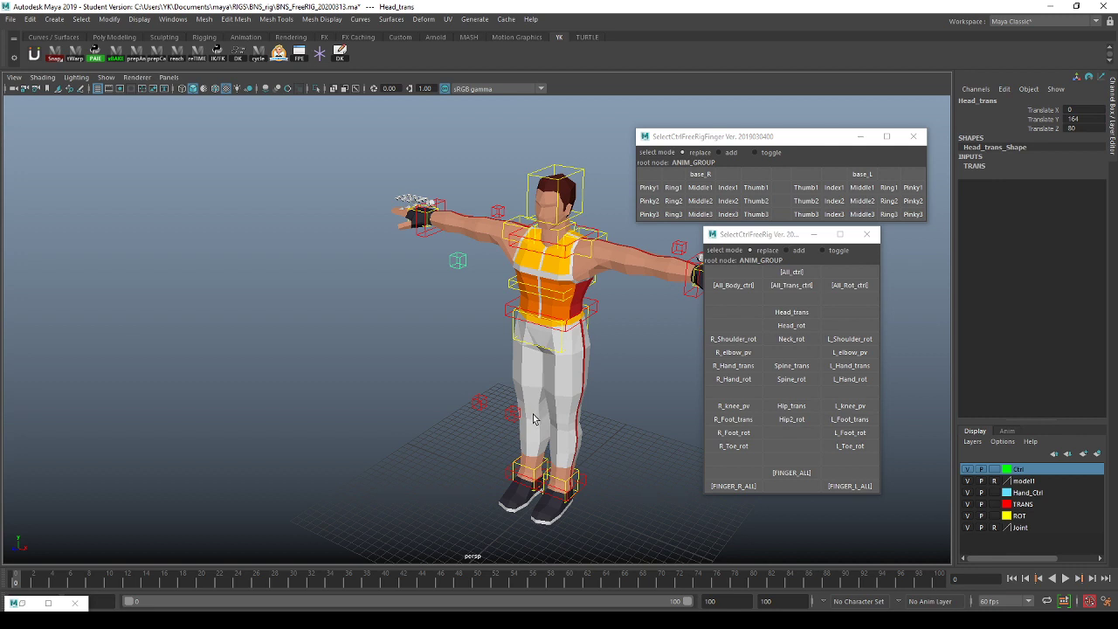
{"action": "left_click_drag", "start_coordinate": [594, 425], "coordinate": [590, 402], "text": "alt"}
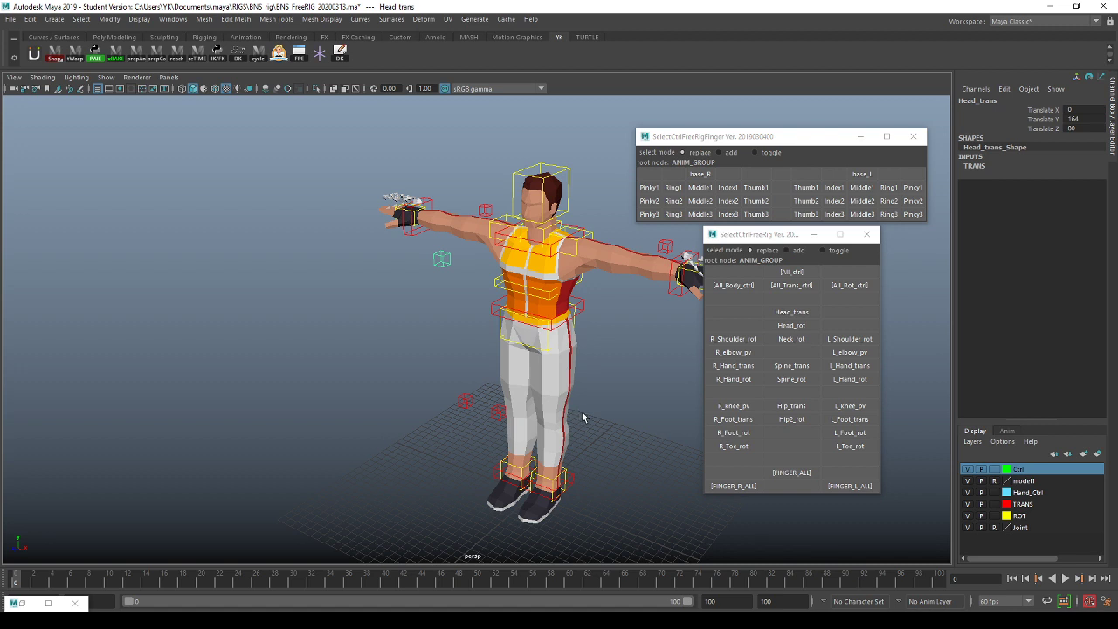
Step: Clear the selection and select Spine_trans through the body picker
{"action": "left_click", "coordinate": [799, 393]}
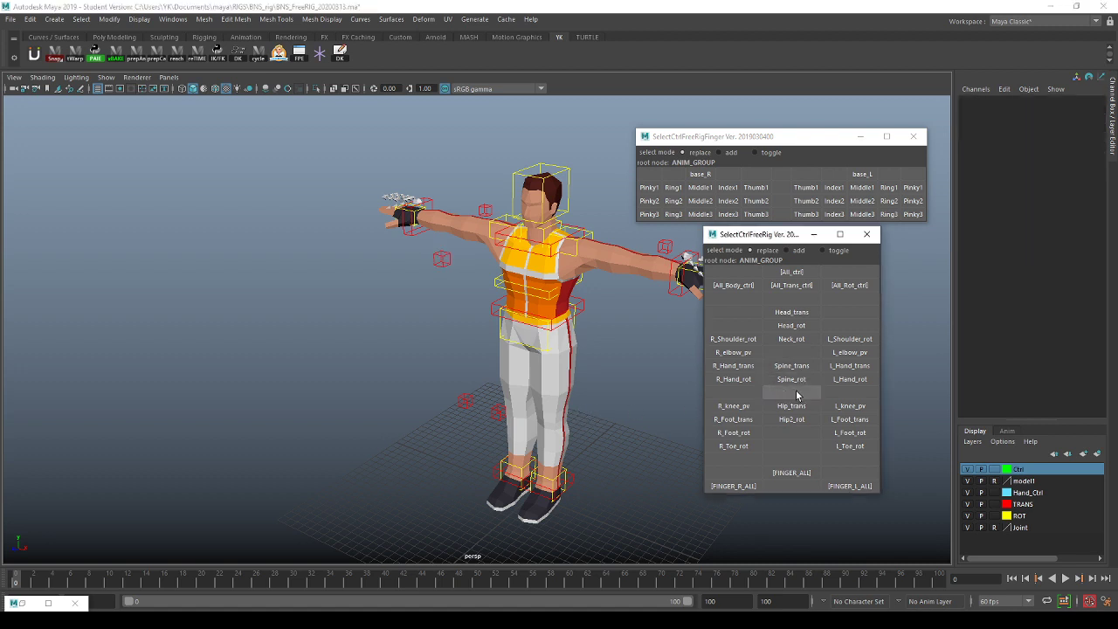
{"action": "left_click", "coordinate": [793, 365]}
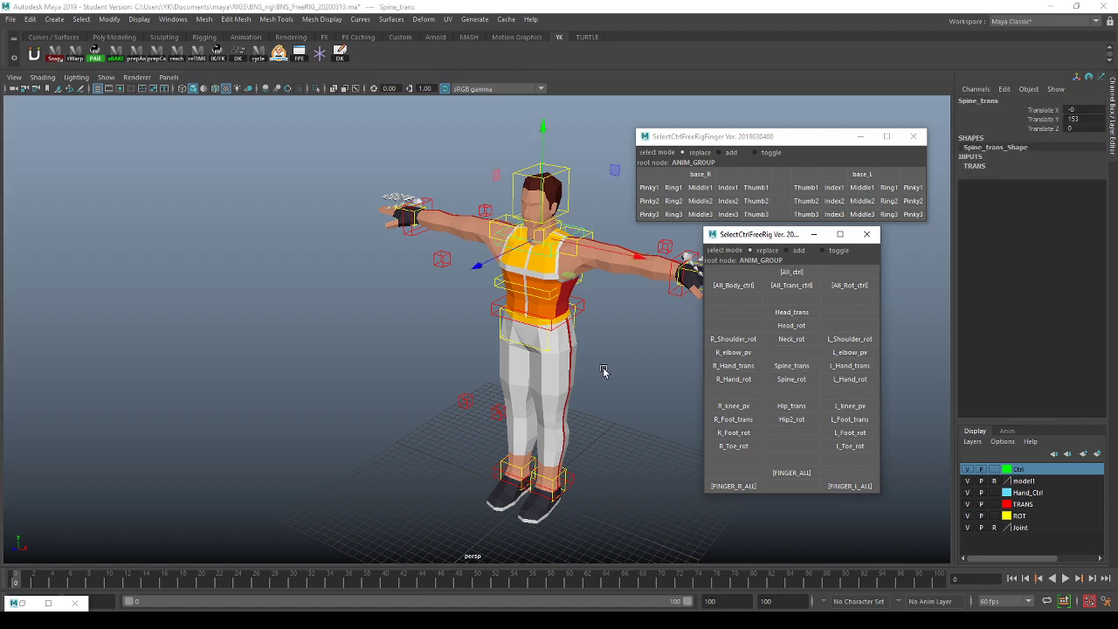
{"action": "left_click_drag", "start_coordinate": [576, 393], "coordinate": [663, 384], "text": "alt"}
{"action": "left_click", "coordinate": [793, 356]}
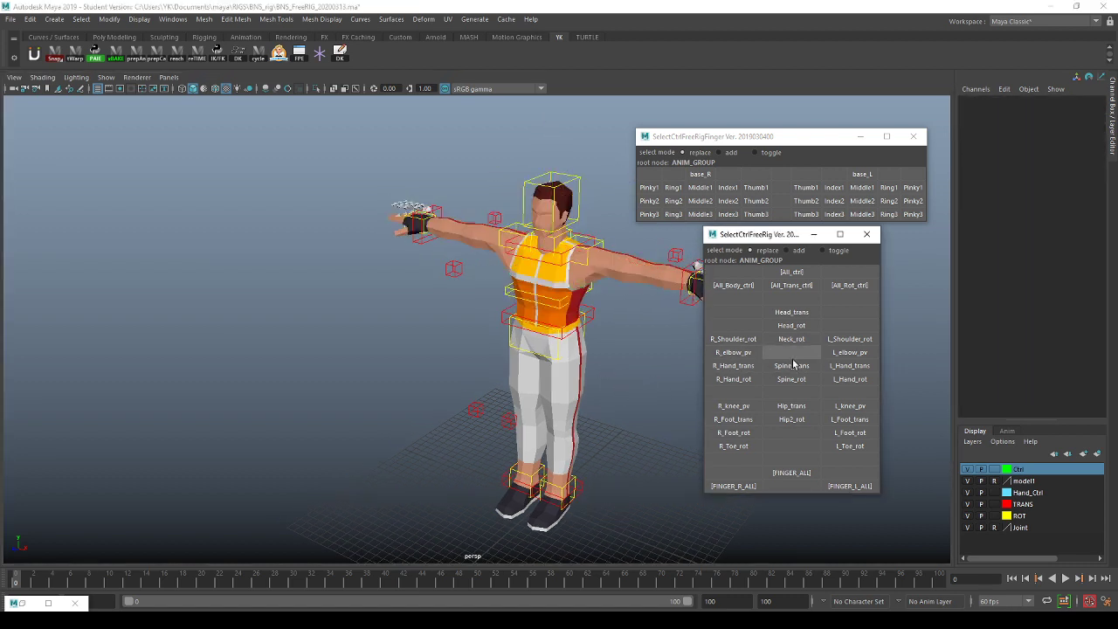
{"action": "left_click", "coordinate": [793, 365]}
{"action": "left_click_drag", "start_coordinate": [609, 349], "coordinate": [664, 352], "text": "alt"}
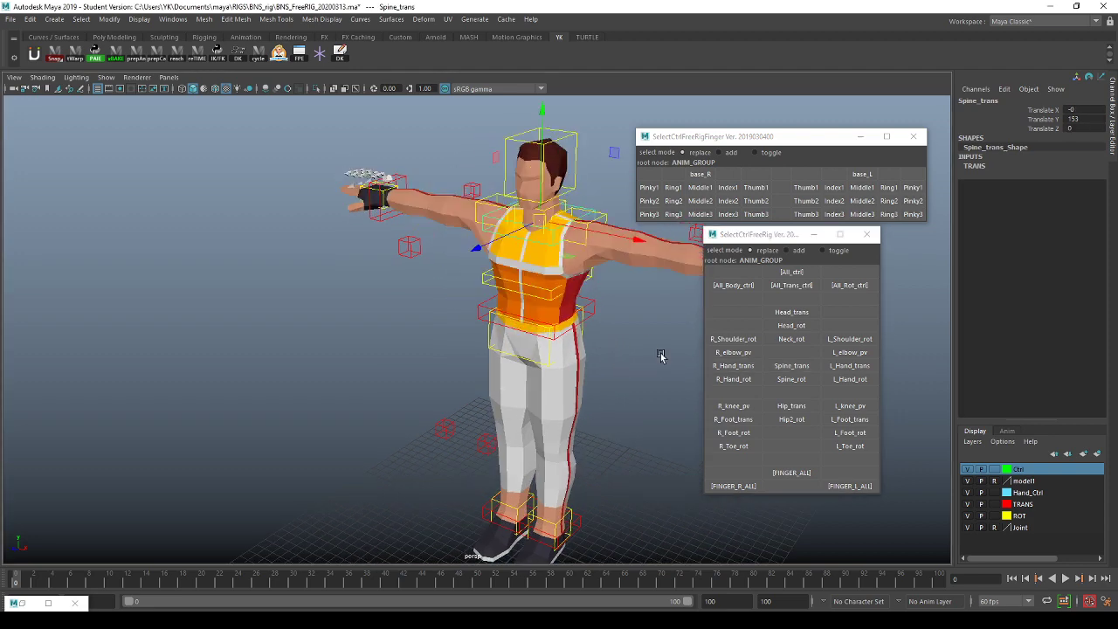
Step: Select R_Hand_rot and R_Hand_trans one after the other through the body picker, try moving the right hand, and undo the move
{"action": "left_click", "coordinate": [732, 325]}
{"action": "left_click", "coordinate": [738, 378]}
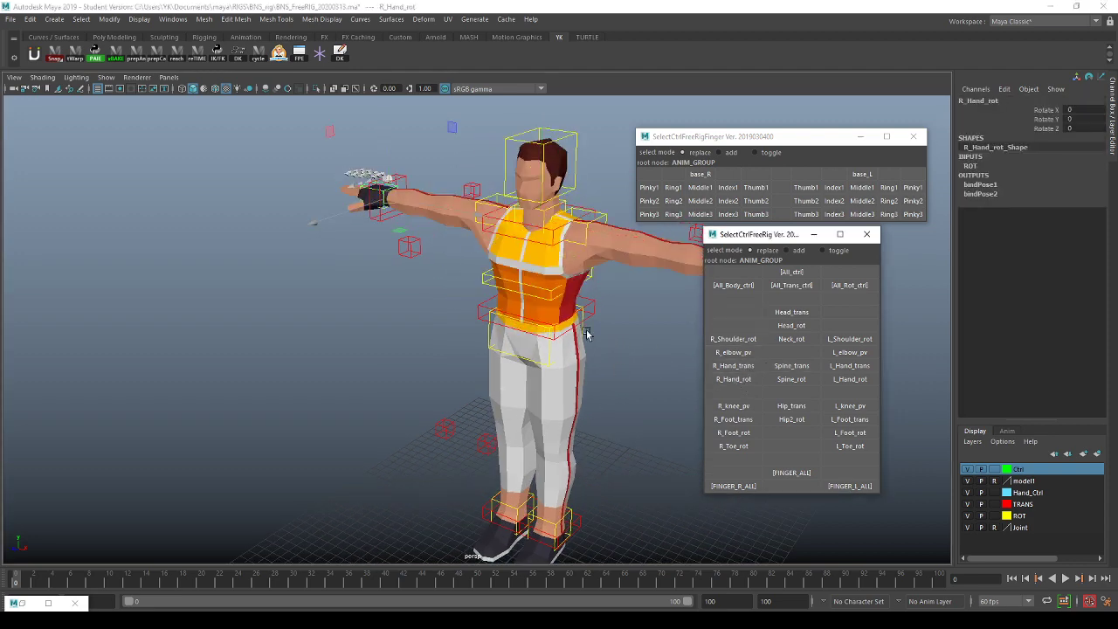
{"action": "left_click", "coordinate": [748, 366]}
{"action": "left_click_drag", "start_coordinate": [499, 356], "coordinate": [527, 363], "text": "alt"}
{"action": "middle_click_drag", "start_coordinate": [527, 364], "coordinate": [568, 432]}
{"action": "key", "text": "ctrl+z"}
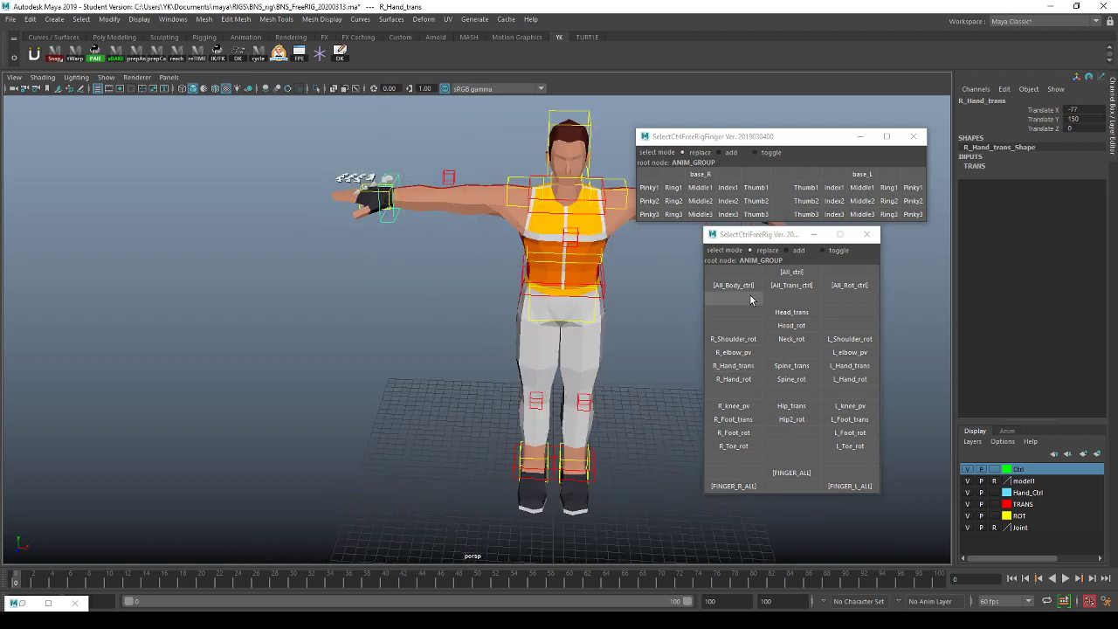
Step: Reselect R_Hand_trans through the body picker, switch to Hip_trans, try moving the hips, and undo the move
{"action": "left_click", "coordinate": [842, 315]}
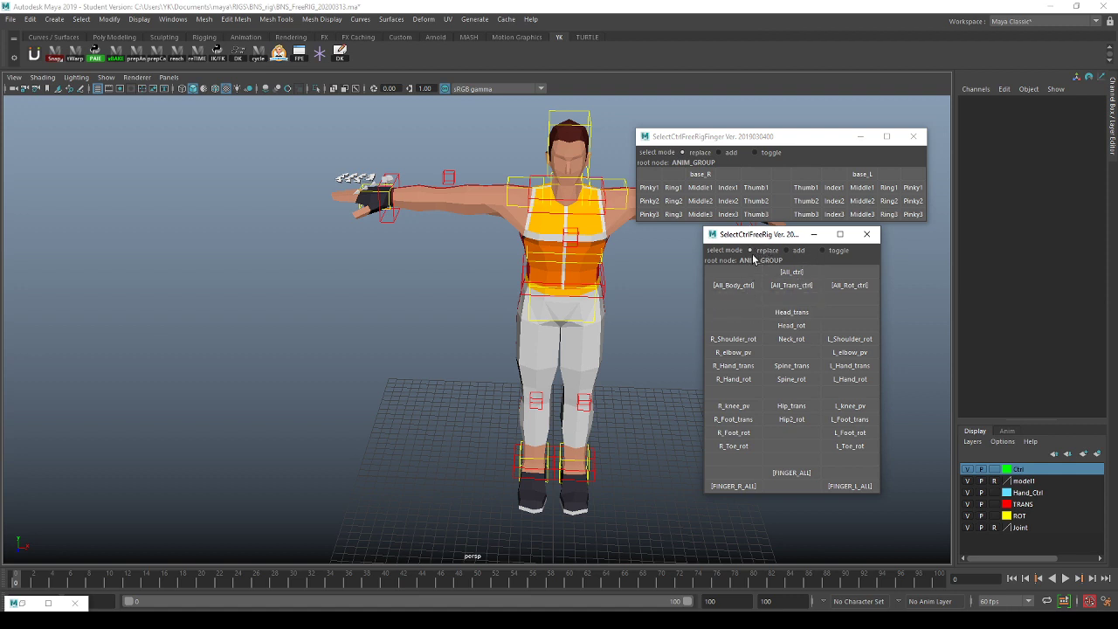
{"action": "middle_click_drag", "start_coordinate": [664, 281], "coordinate": [672, 351], "text": "alt"}
{"action": "right_click_drag", "start_coordinate": [672, 351], "coordinate": [716, 393], "text": "alt"}
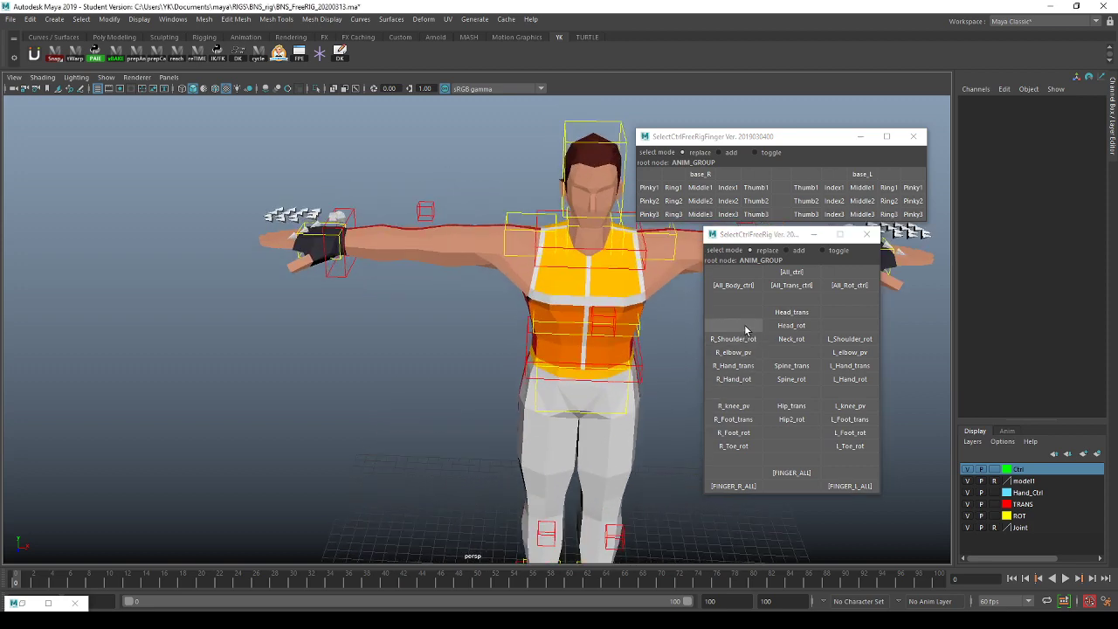
{"action": "left_click", "coordinate": [734, 366]}
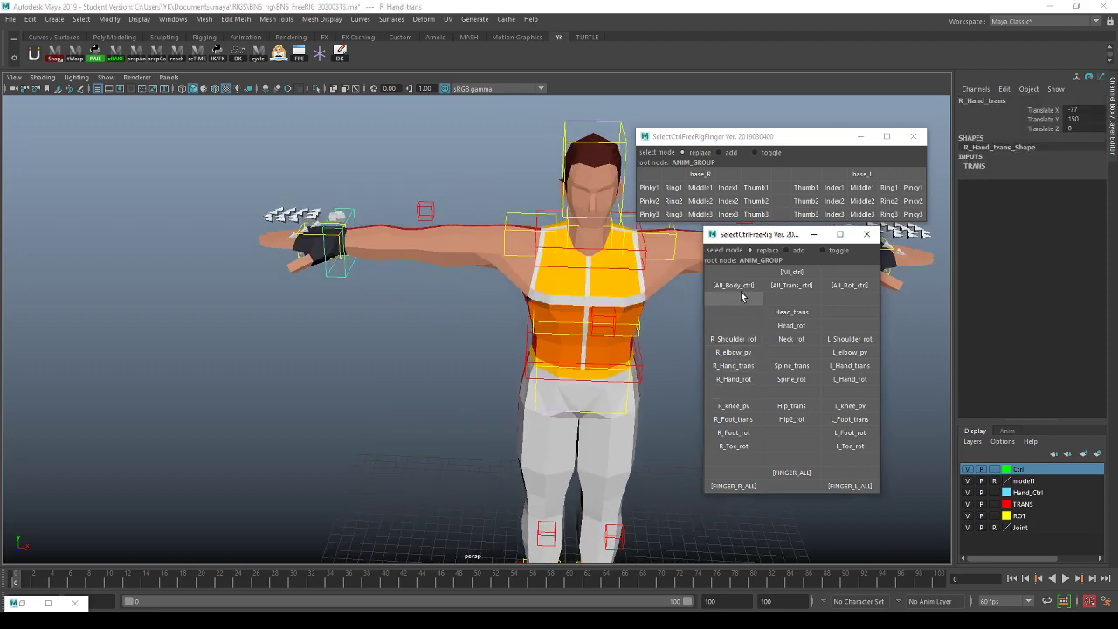
{"action": "left_click", "coordinate": [751, 367]}
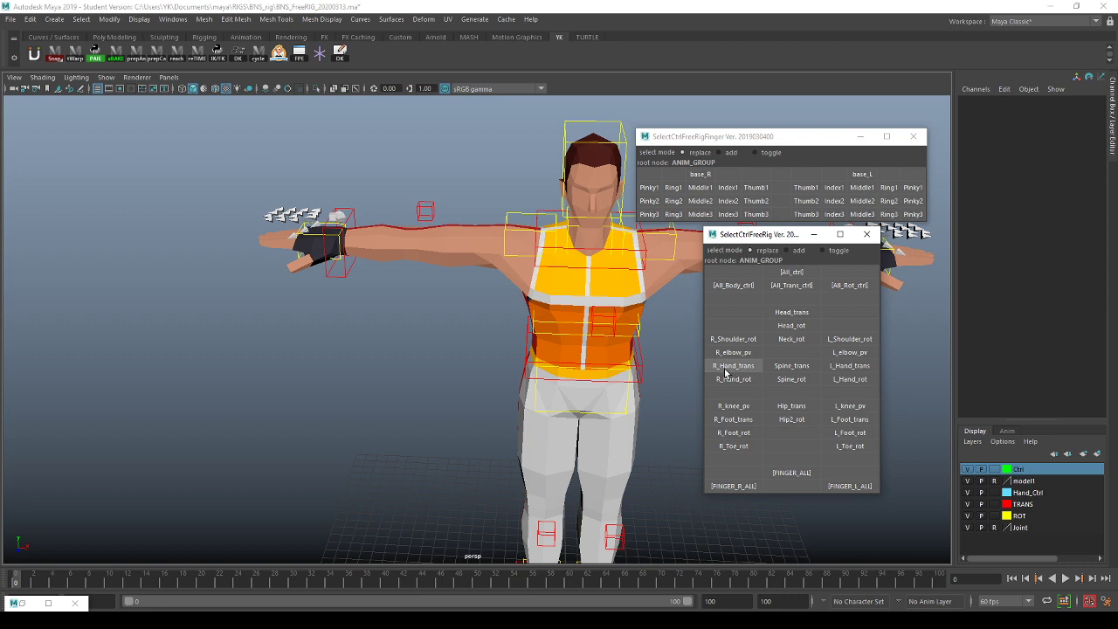
{"action": "left_click", "coordinate": [730, 369]}
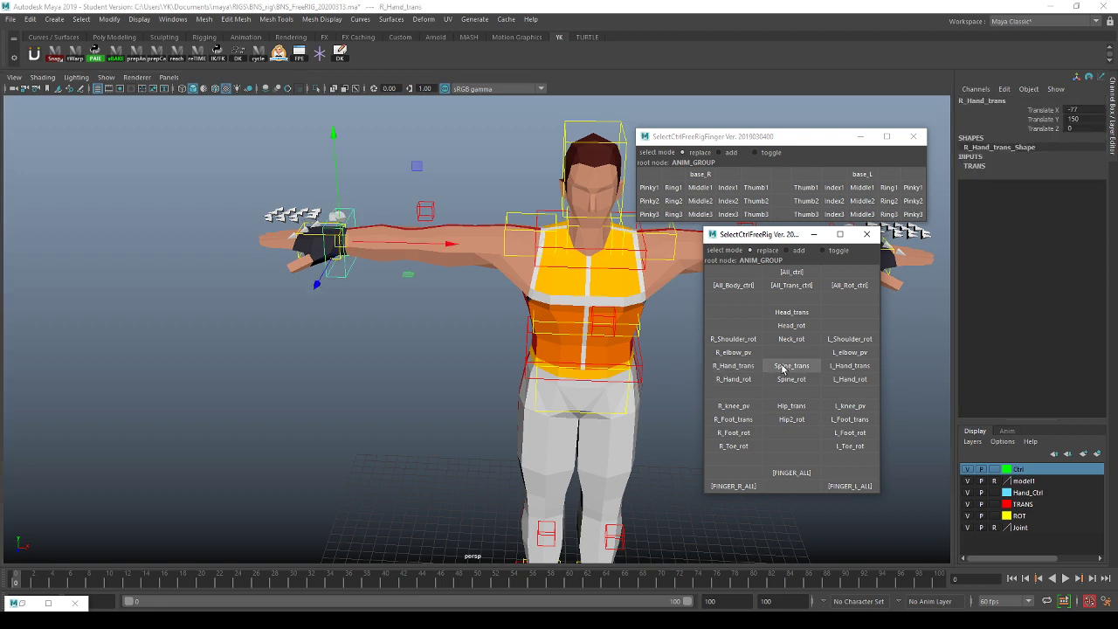
{"action": "left_click", "coordinate": [791, 406]}
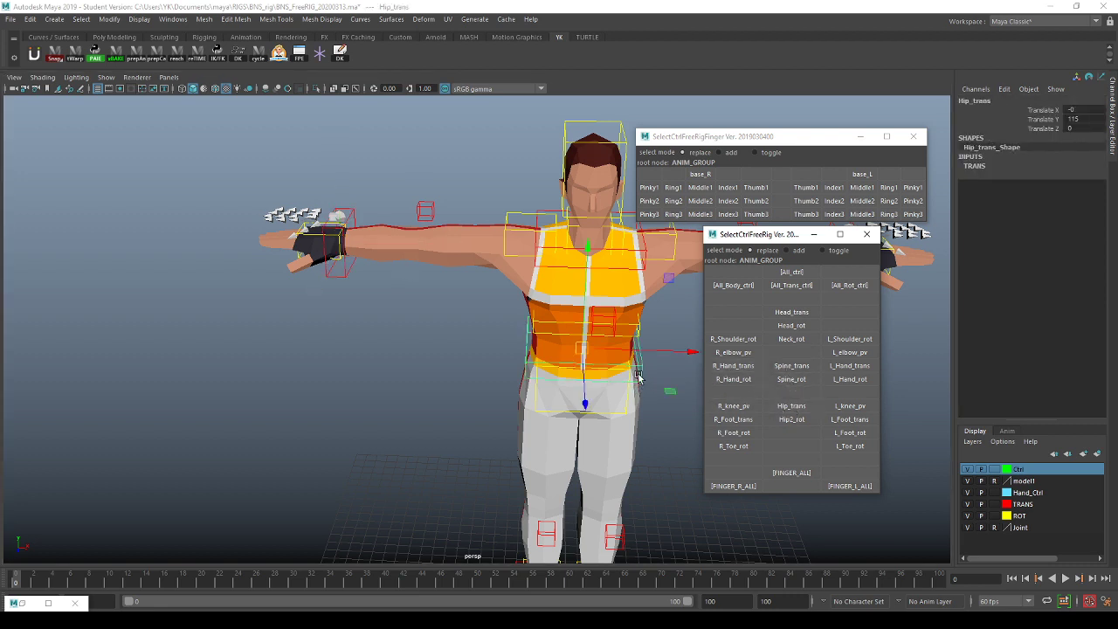
{"action": "middle_click_drag", "start_coordinate": [644, 394], "coordinate": [664, 410]}
{"action": "key", "text": "ctrl+z"}
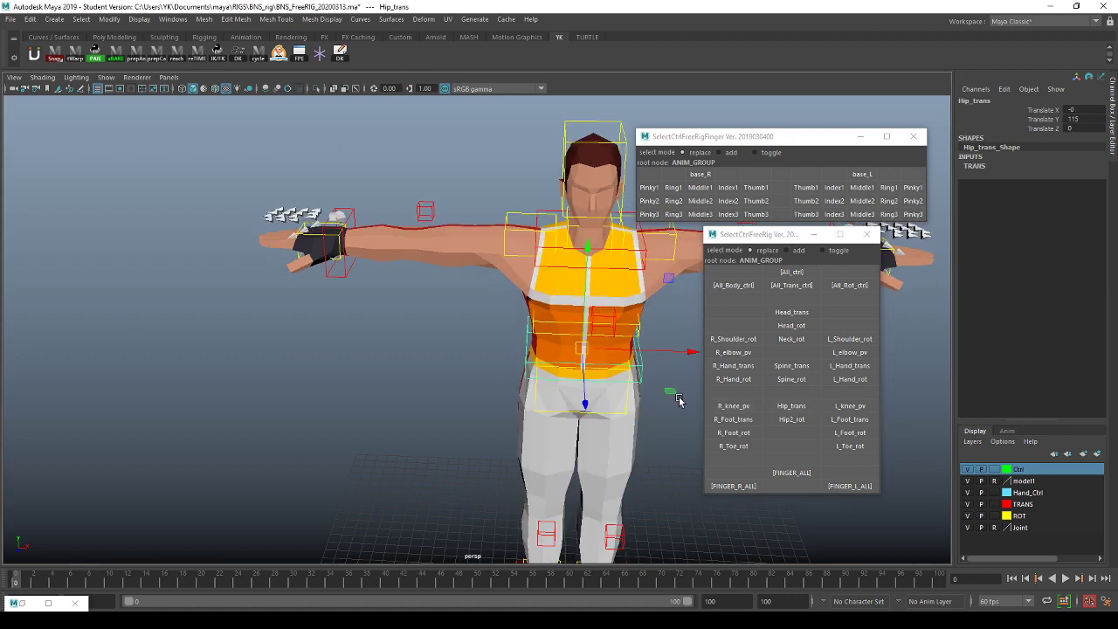
Step: Set the body picker to add mode and try to combine R_Hand_trans with Hip_trans, and Head_rot with the spine controls
{"action": "left_click", "coordinate": [739, 316]}
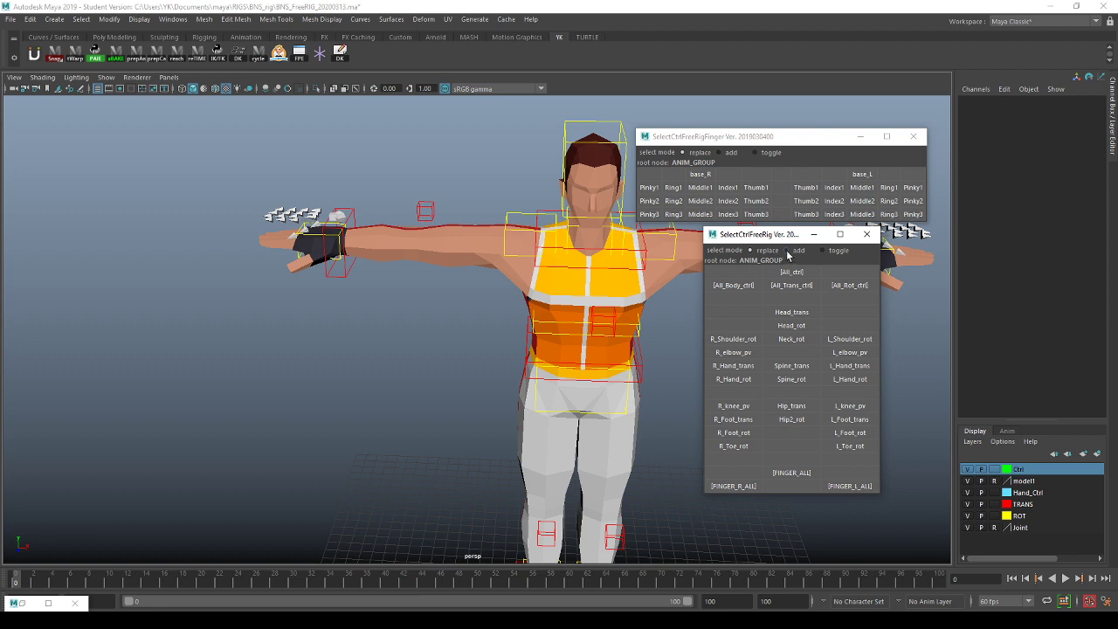
{"action": "left_click", "coordinate": [743, 370]}
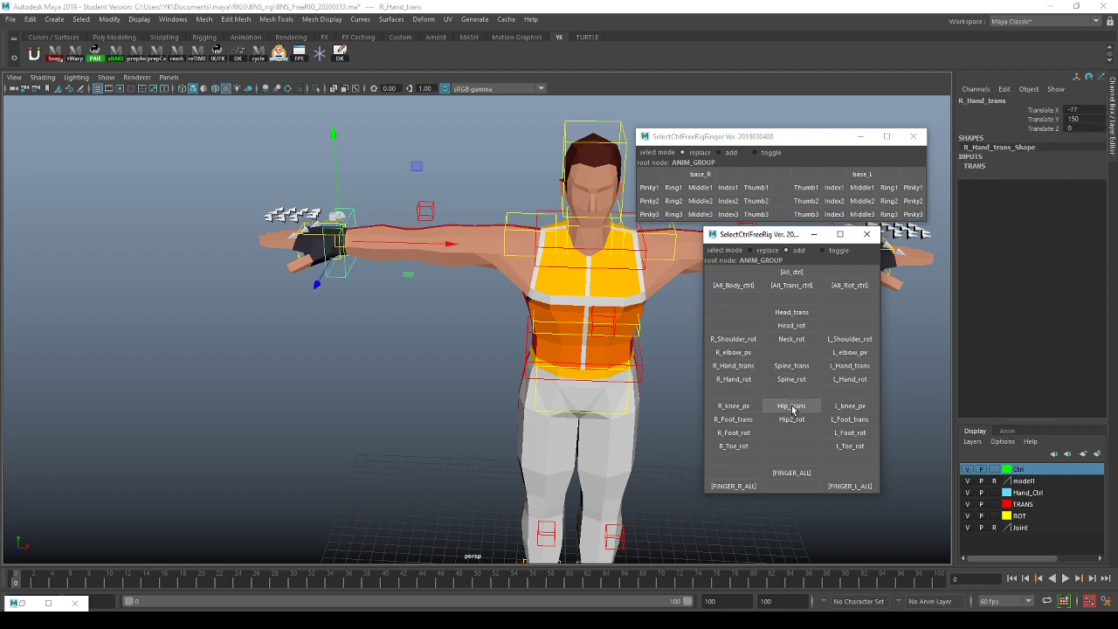
{"action": "left_click", "coordinate": [793, 405]}
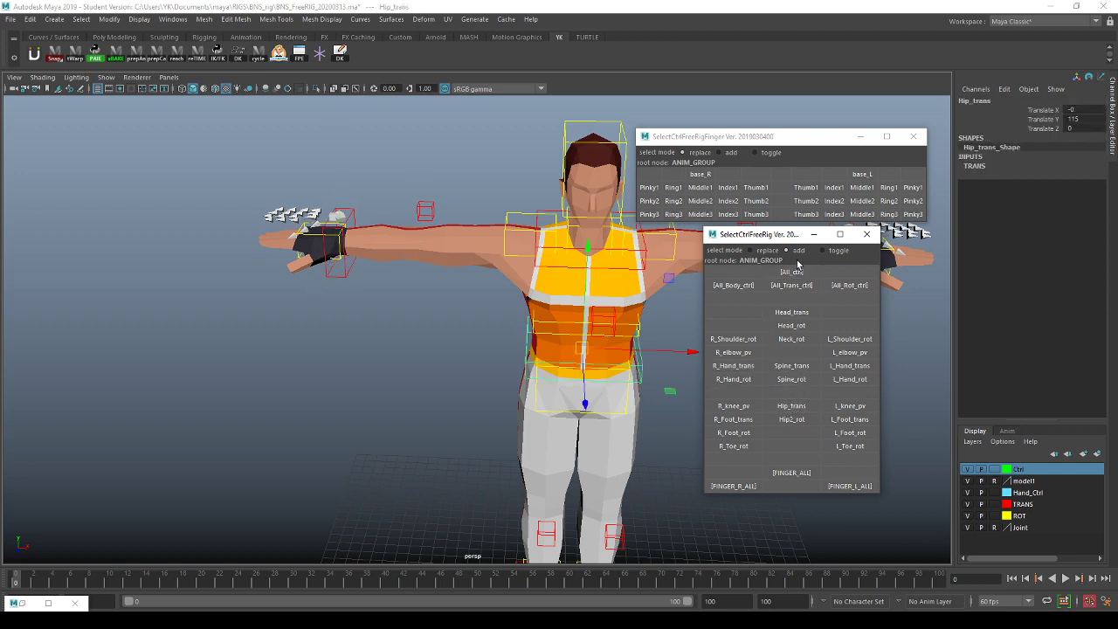
{"action": "left_click", "coordinate": [800, 325]}
{"action": "left_click", "coordinate": [832, 310]}
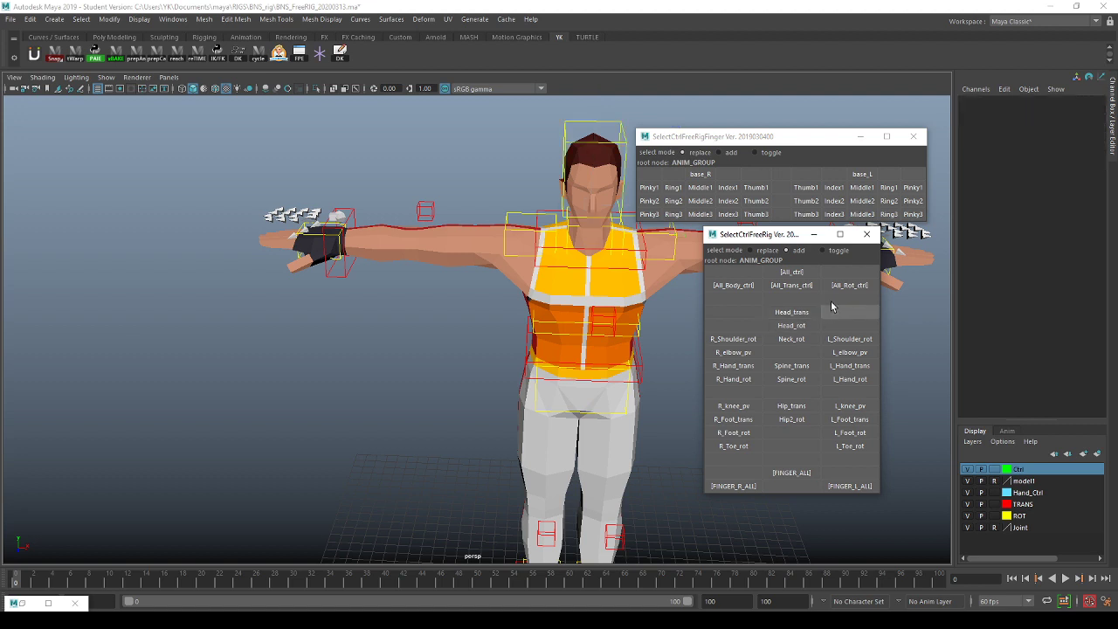
{"action": "left_click", "coordinate": [797, 318]}
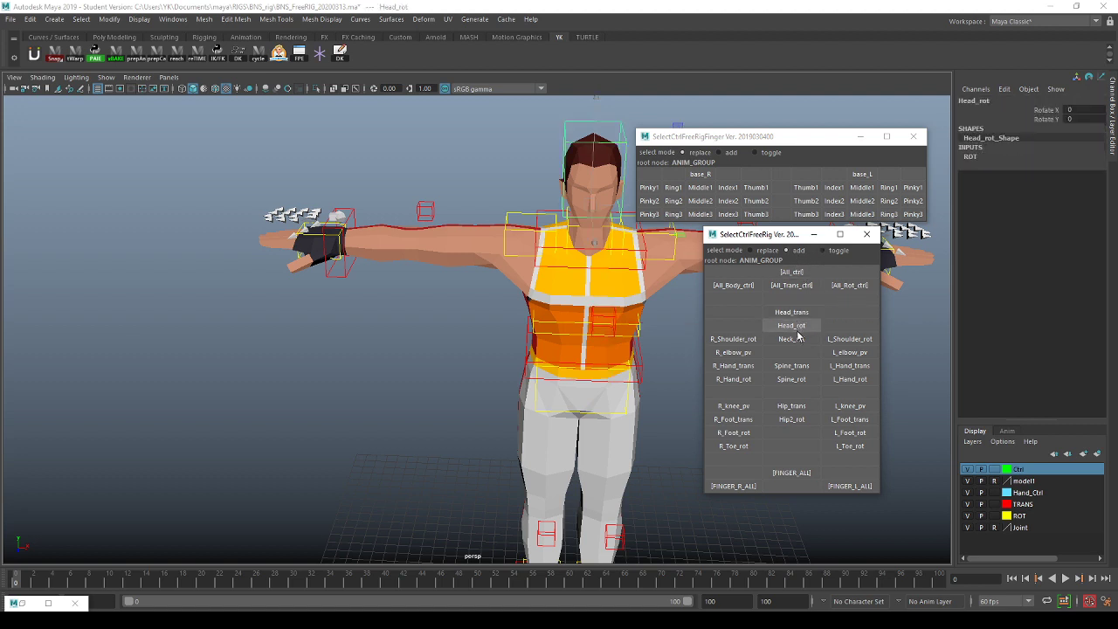
{"action": "left_click", "coordinate": [796, 339]}
{"action": "left_click", "coordinate": [799, 365]}
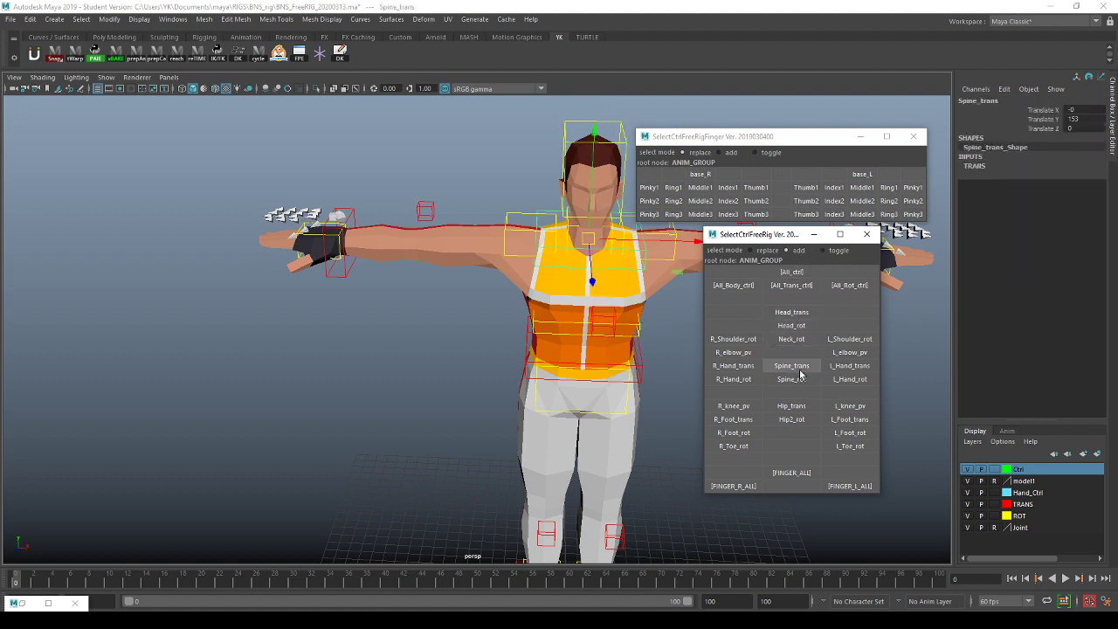
{"action": "left_click", "coordinate": [801, 379]}
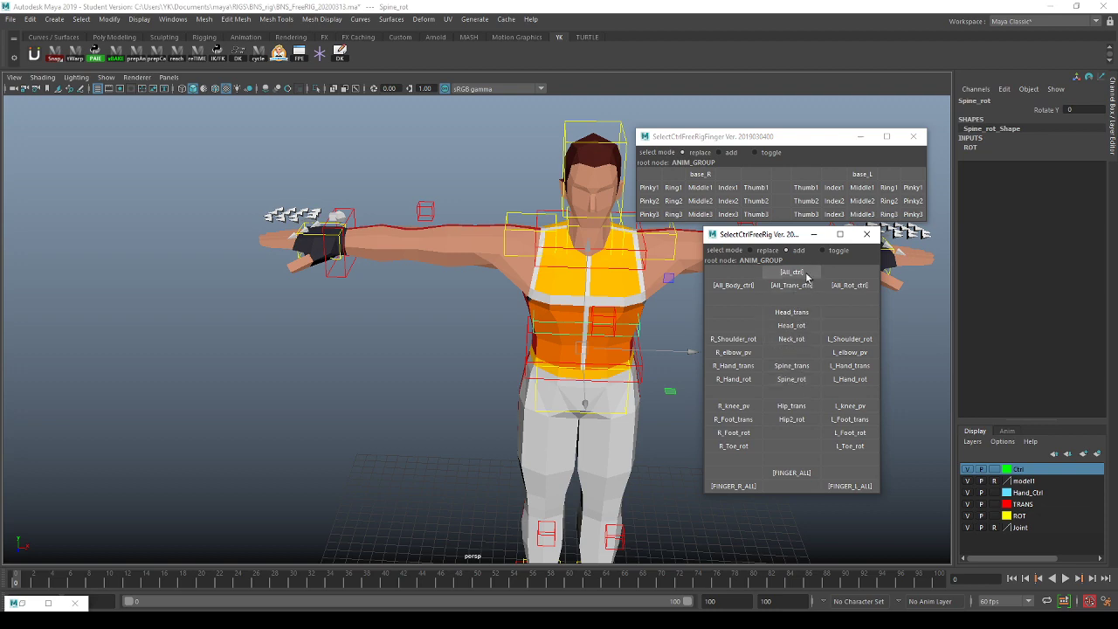
Step: Close both picker windows, restore the Script Editor, and delete all the code from its MEL tab
{"action": "left_click", "coordinate": [912, 137]}
{"action": "left_click", "coordinate": [867, 234]}
{"action": "left_click", "coordinate": [764, 370]}
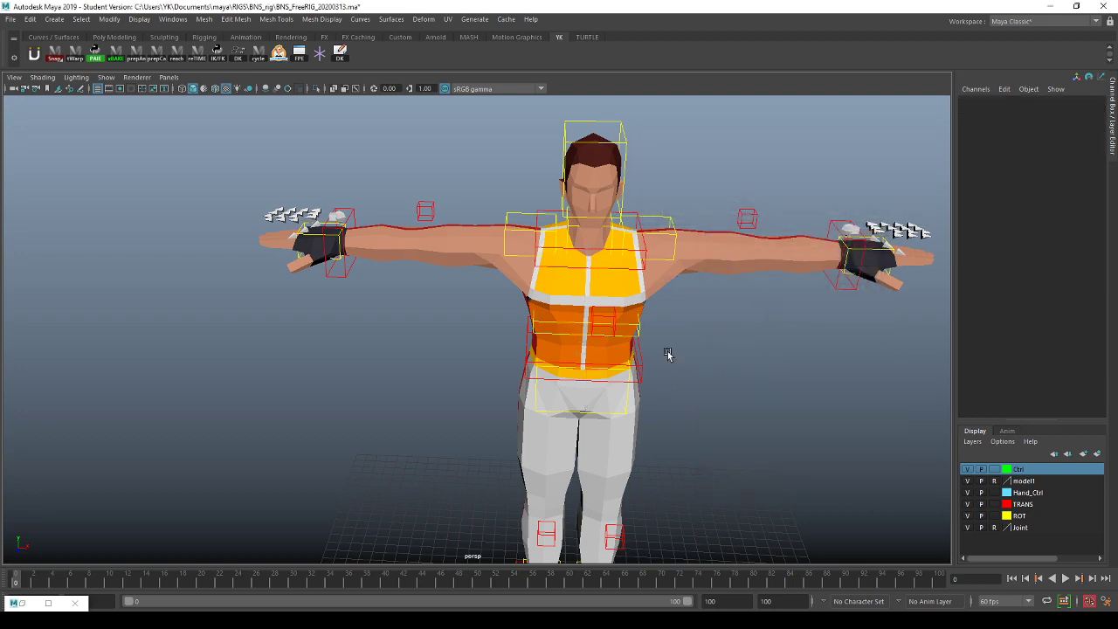
{"action": "middle_click_drag", "start_coordinate": [545, 323], "coordinate": [454, 264], "text": "alt"}
{"action": "right_click_drag", "start_coordinate": [451, 259], "coordinate": [226, 413], "text": "alt"}
{"action": "left_click", "coordinate": [48, 603]}
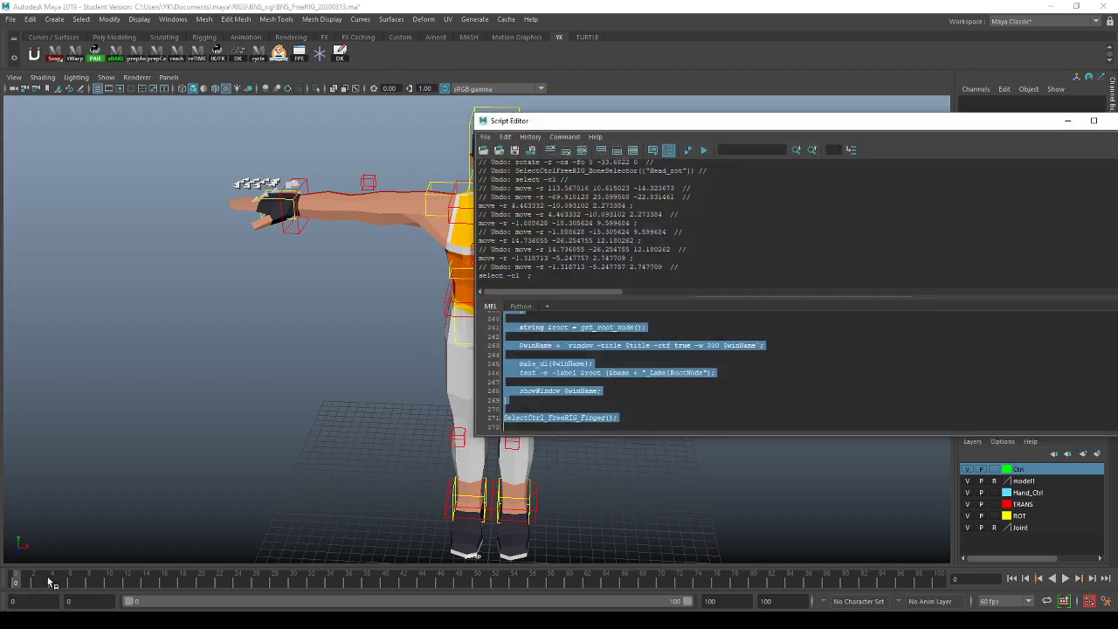
{"action": "left_click", "coordinate": [621, 372]}
{"action": "key", "text": "ctrl+a"}
{"action": "key", "text": "Delete"}
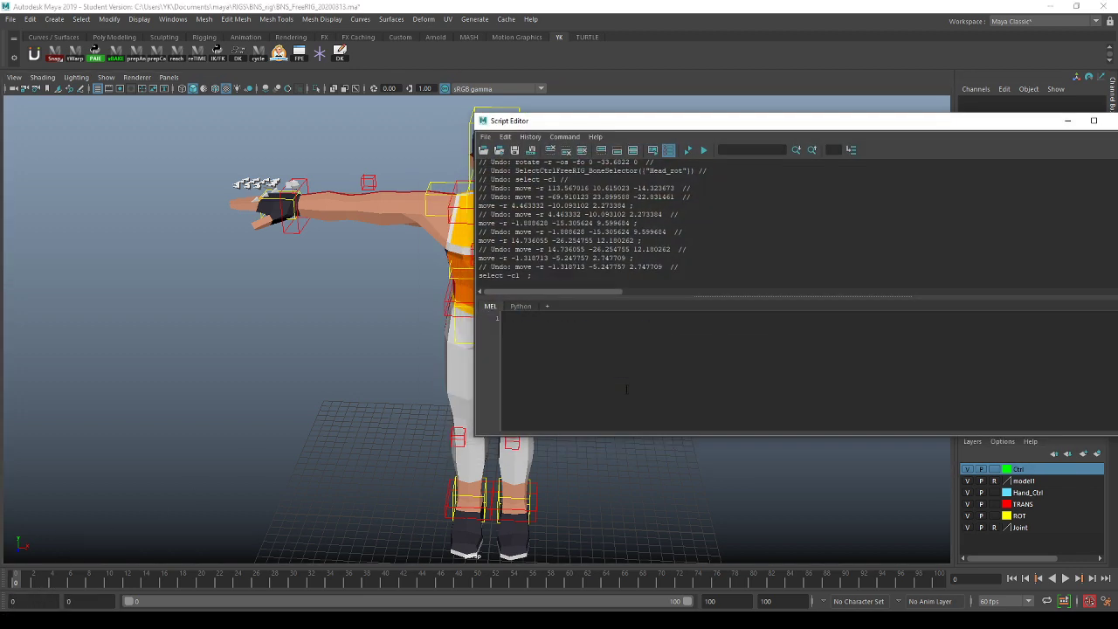
Step: Open the Outliner and select MODEL_00 under ANIM_GROUP
{"action": "left_click", "coordinate": [390, 341]}
{"action": "key", "text": "shift+o"}
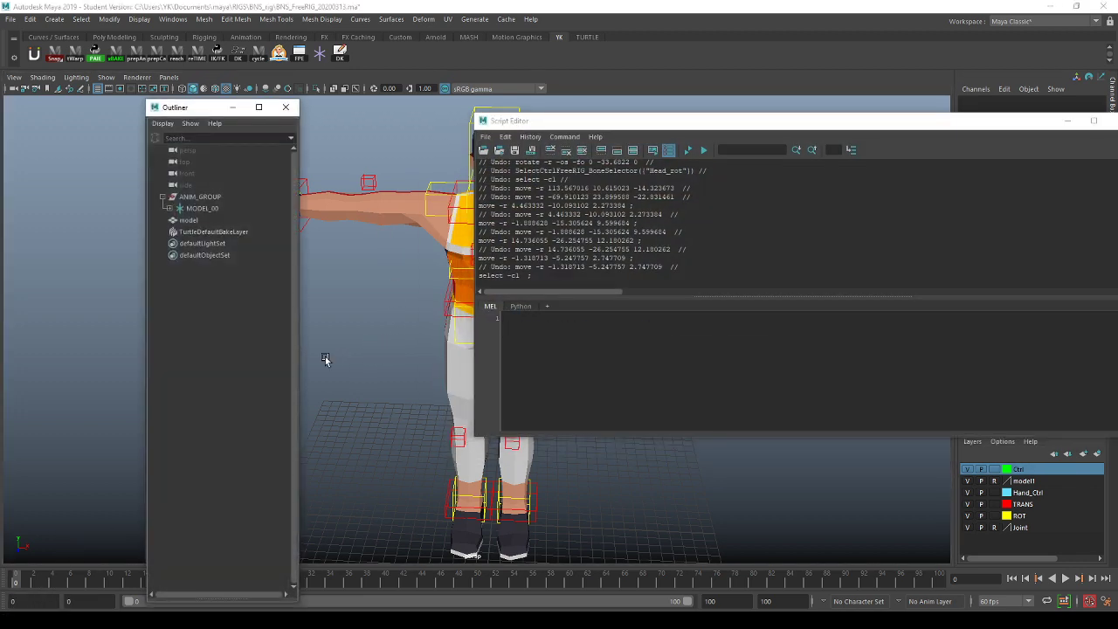
{"action": "left_click", "coordinate": [205, 209]}
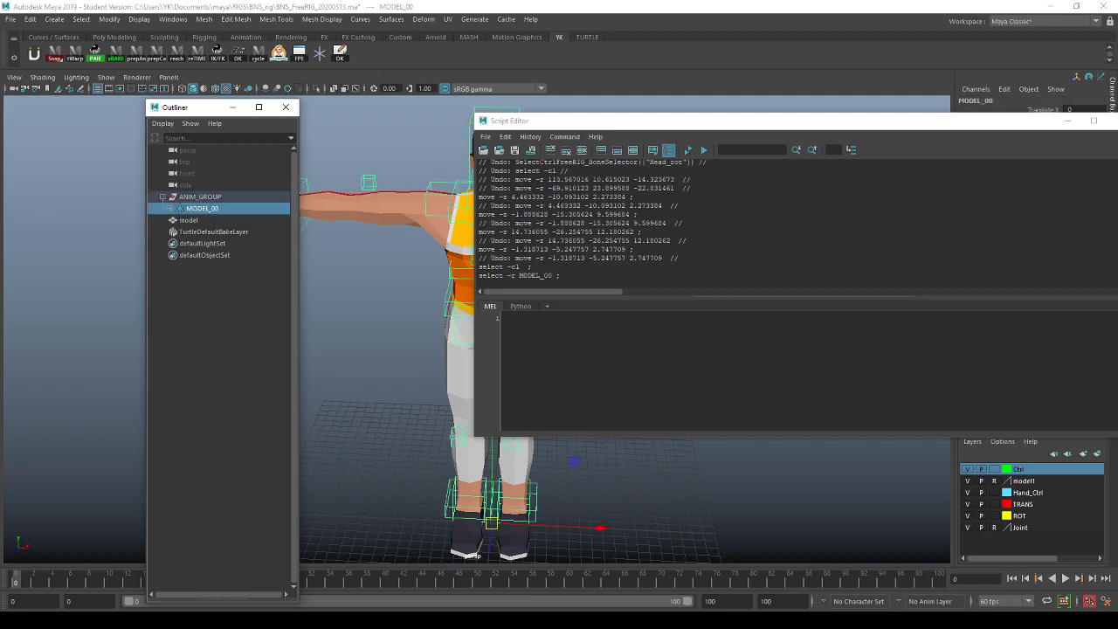
Step: Load SelectCtrl_FreeRIG_RL.mel from the BNS_rig folder into the MEL editor and select all its code
{"action": "left_click", "coordinate": [168, 618]}
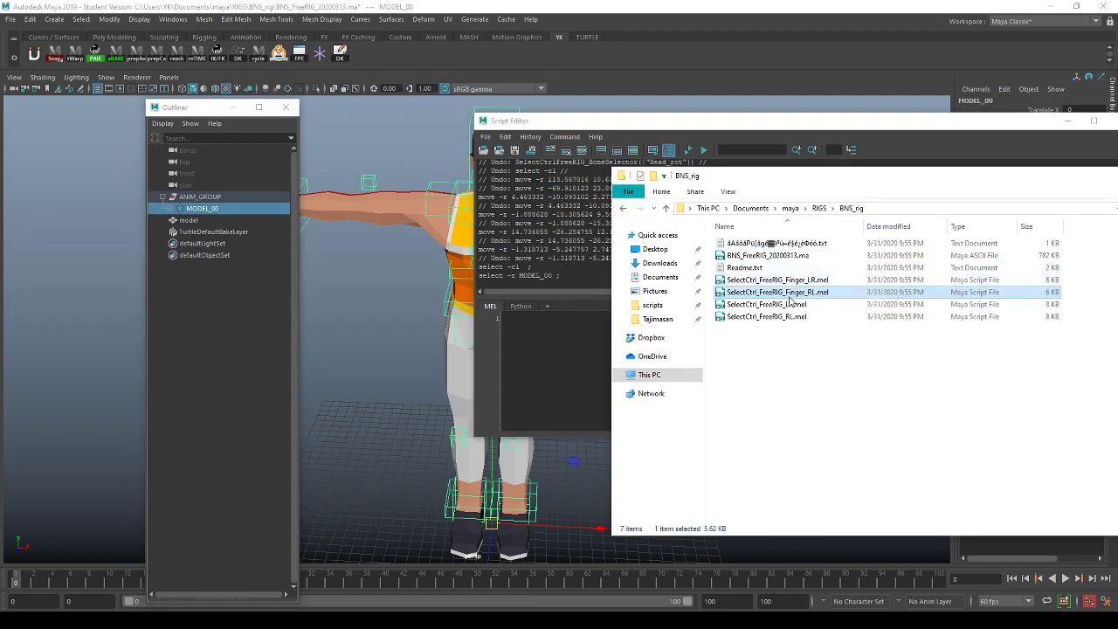
{"action": "left_click", "coordinate": [784, 327]}
{"action": "left_click_drag", "start_coordinate": [782, 318], "coordinate": [596, 361]}
{"action": "key", "text": "ctrl+a"}
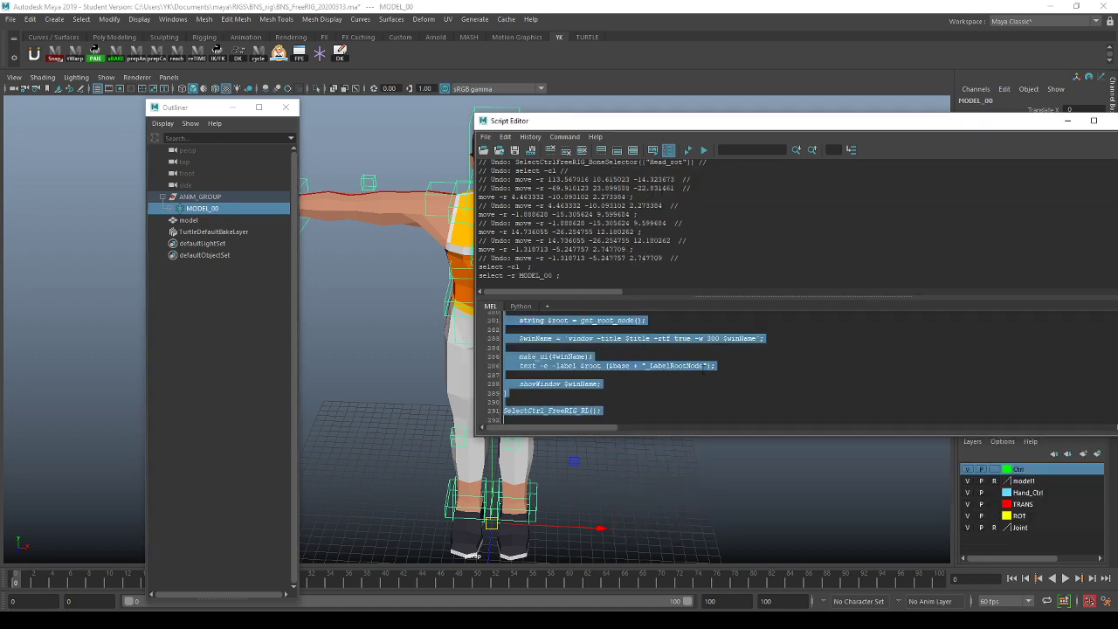
Step: Save the selected script to the shelf as "body R"
{"action": "left_click", "coordinate": [530, 152]}
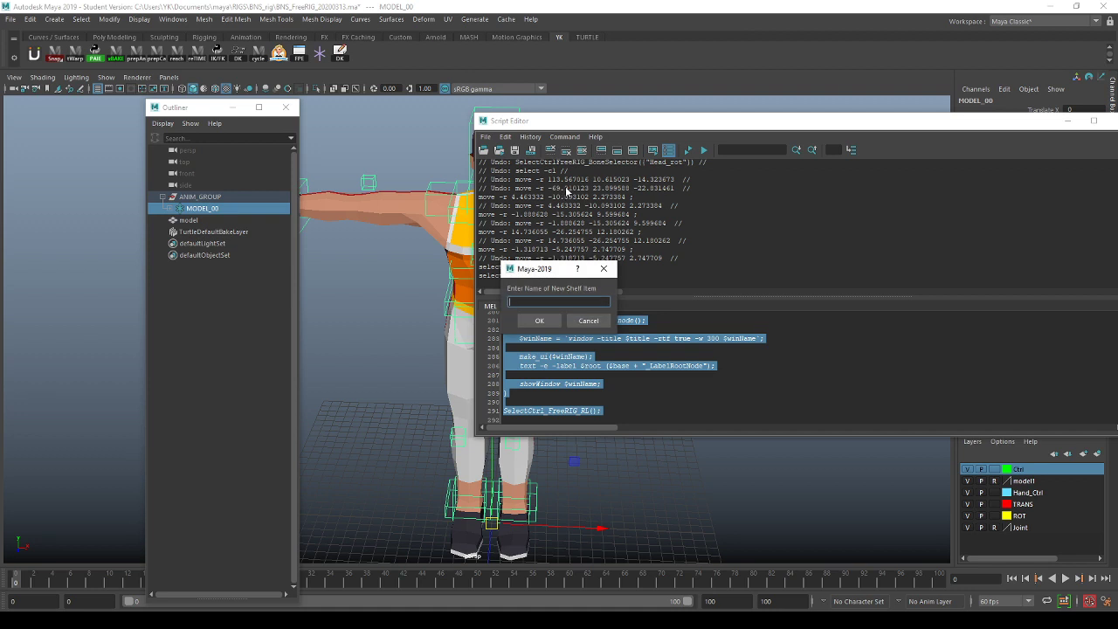
{"action": "type", "text": "body R"}
{"action": "key", "text": "Return"}
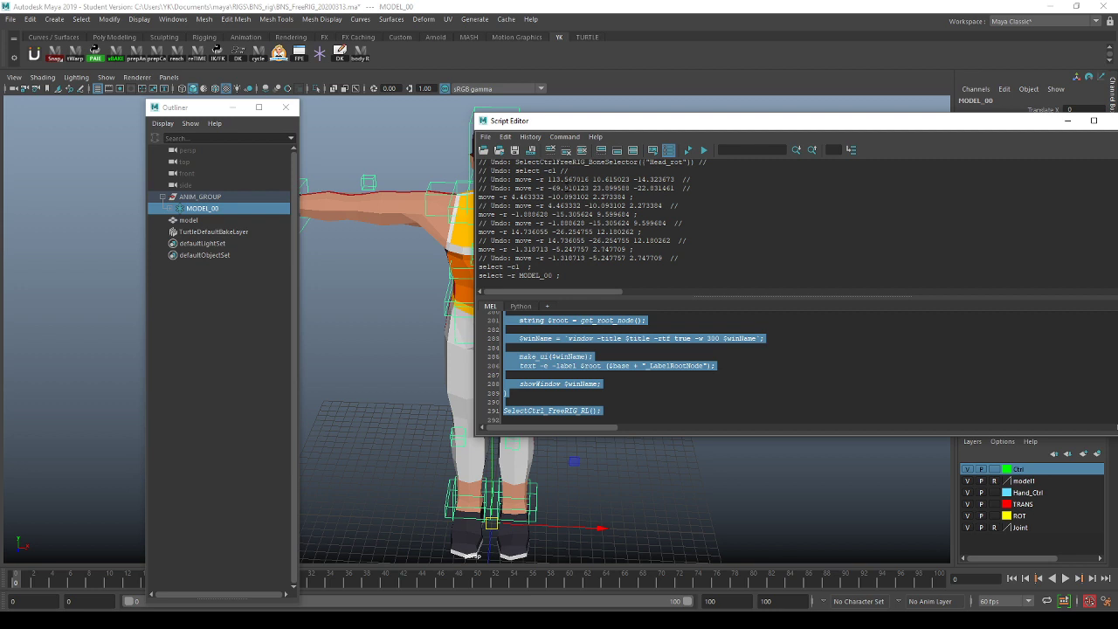
Step: Minimize the Script Editor, launch the body picker from its new shelf item, and select Spine_trans
{"action": "left_click", "coordinate": [1068, 121]}
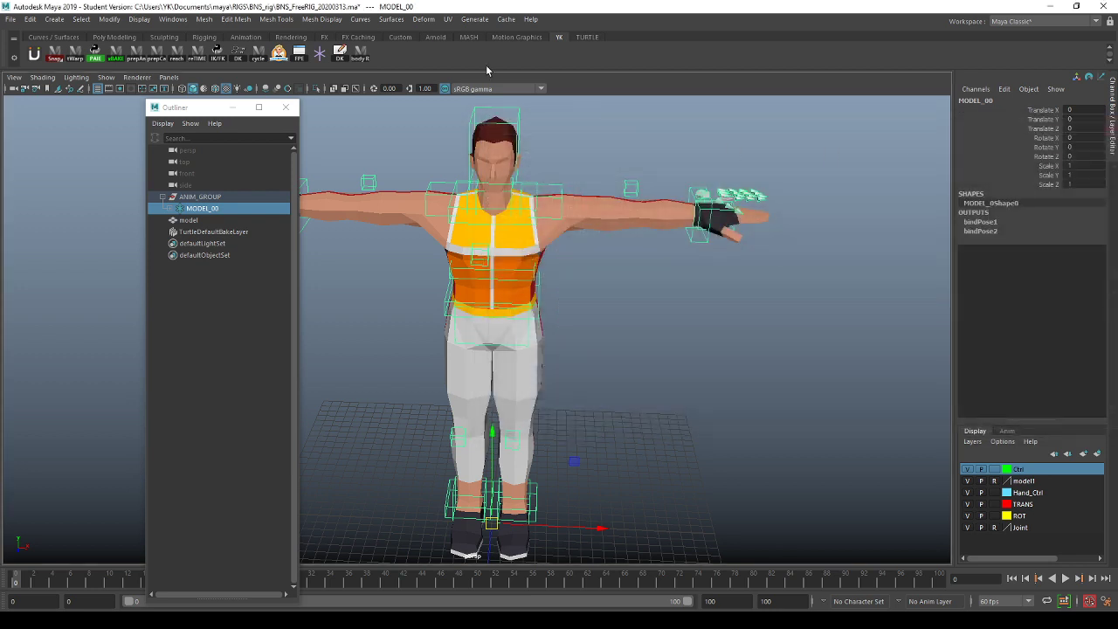
{"action": "left_click", "coordinate": [354, 67]}
{"action": "left_click", "coordinate": [788, 366]}
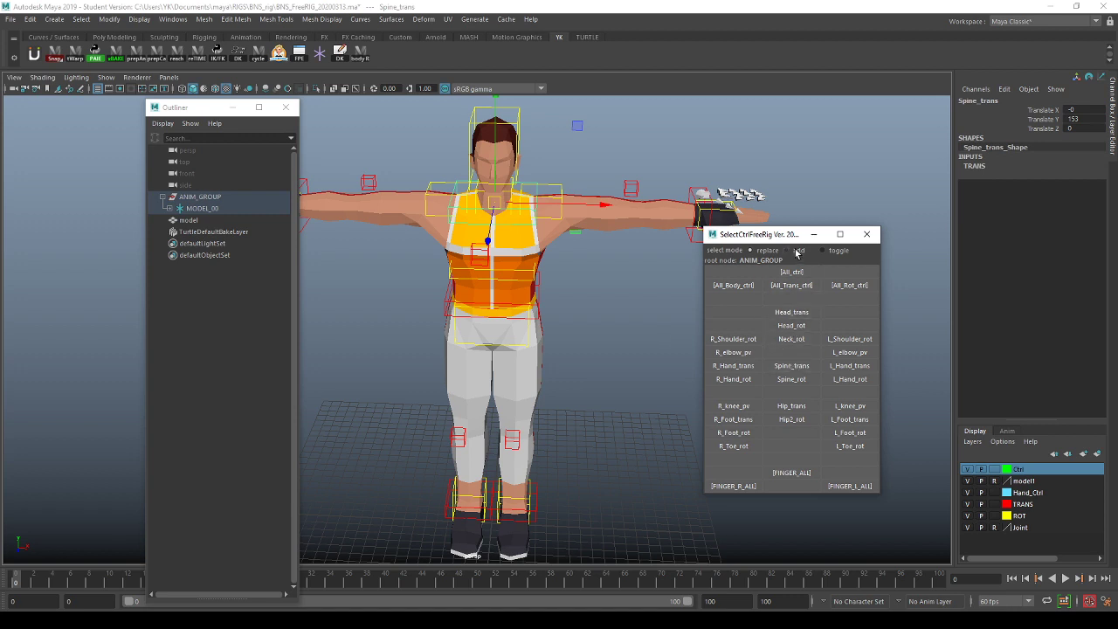
Step: Use the body picker's add mode to select a head control, L_elbow_pv and L_Hand_trans together, and clear the selection
{"action": "left_click", "coordinate": [812, 339]}
{"action": "left_click", "coordinate": [842, 340]}
{"action": "left_click", "coordinate": [850, 353]}
{"action": "left_click", "coordinate": [850, 366]}
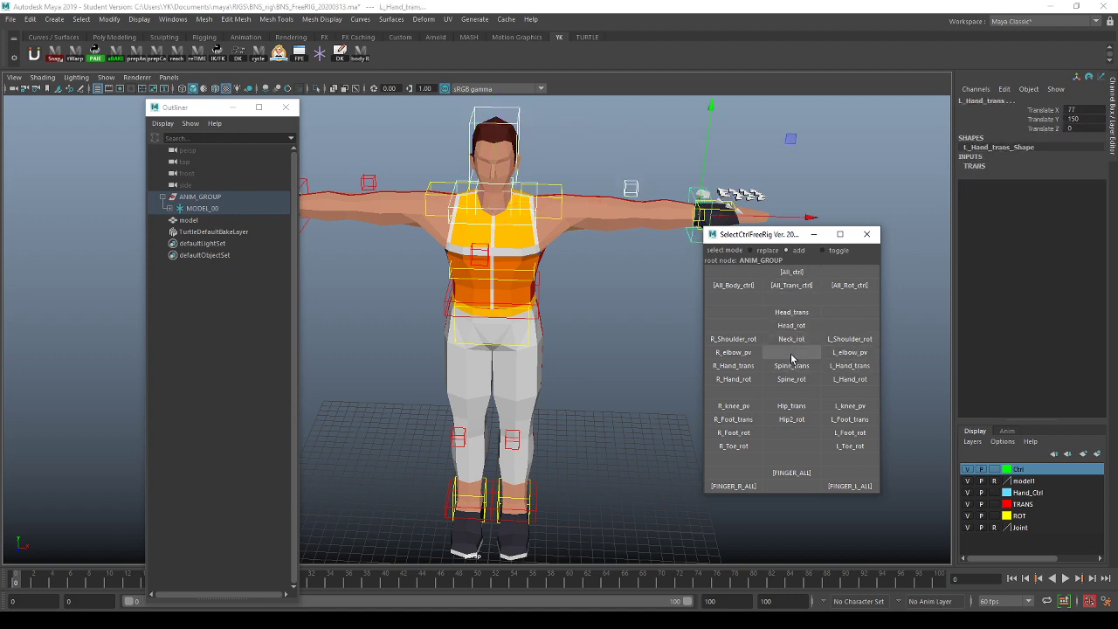
{"action": "left_click", "coordinate": [648, 345]}
{"action": "right_click_drag", "start_coordinate": [565, 299], "coordinate": [610, 320], "text": "alt"}
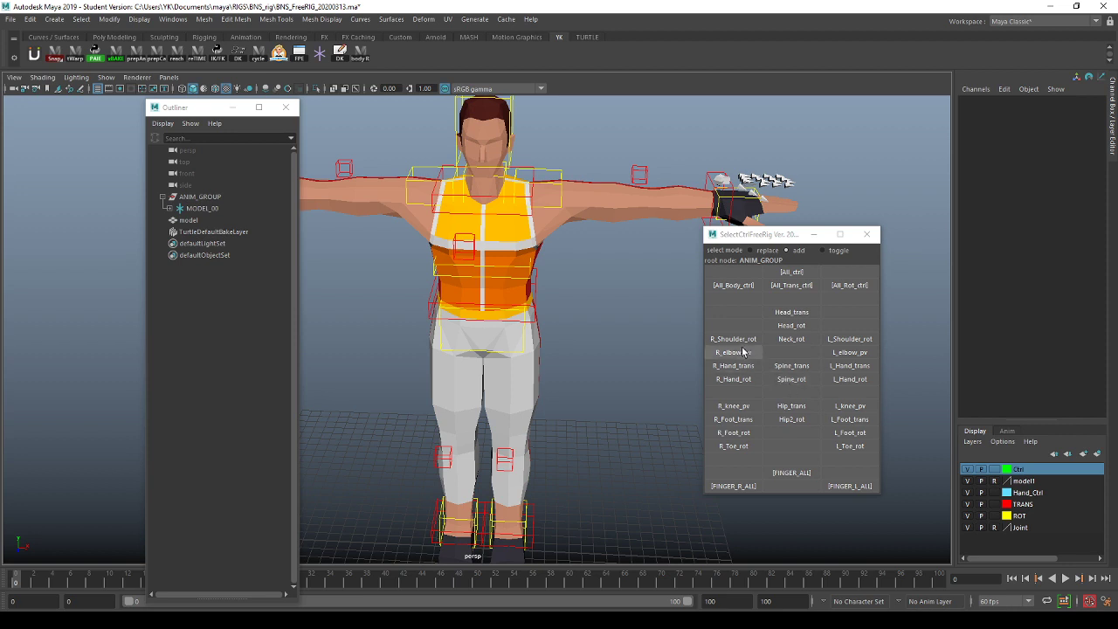
Step: Close the Outliner, use the body picker to select R_Hand_trans, Spine_trans, Hip_trans and Head_trans together, and clear the selection
{"action": "left_click", "coordinate": [284, 106]}
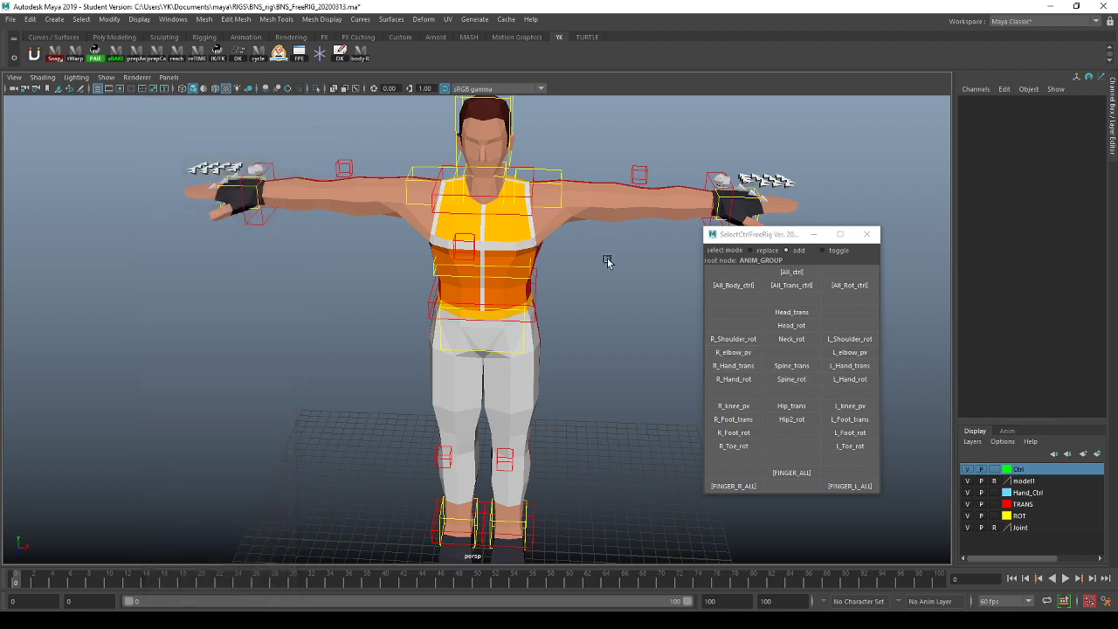
{"action": "left_click", "coordinate": [732, 365]}
{"action": "middle_click_drag", "start_coordinate": [504, 313], "coordinate": [531, 363], "text": "alt"}
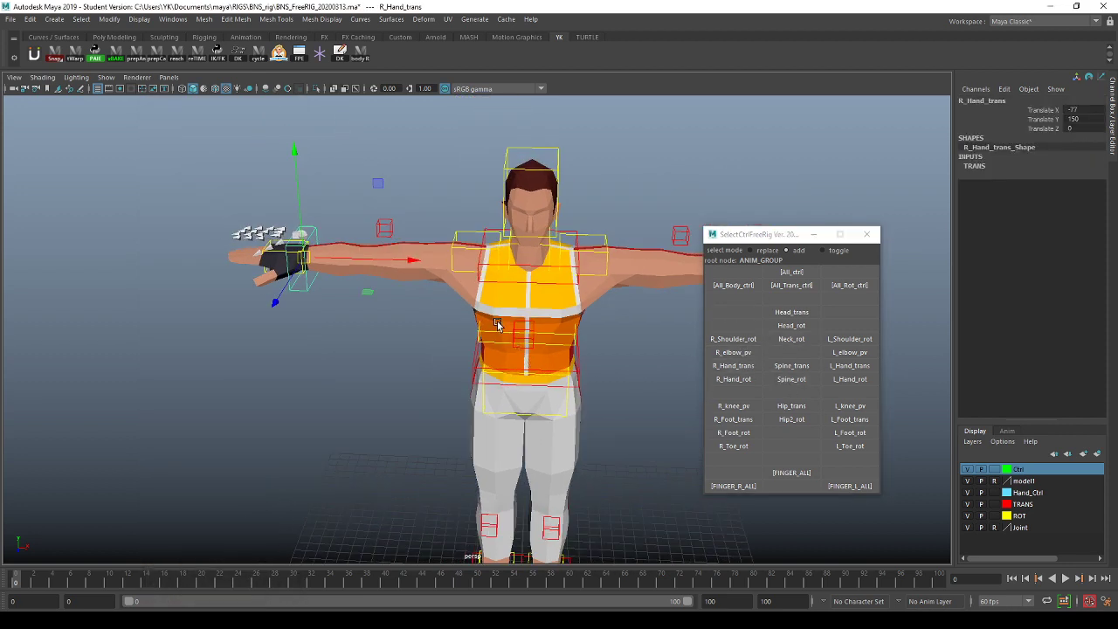
{"action": "left_click", "coordinate": [786, 365]}
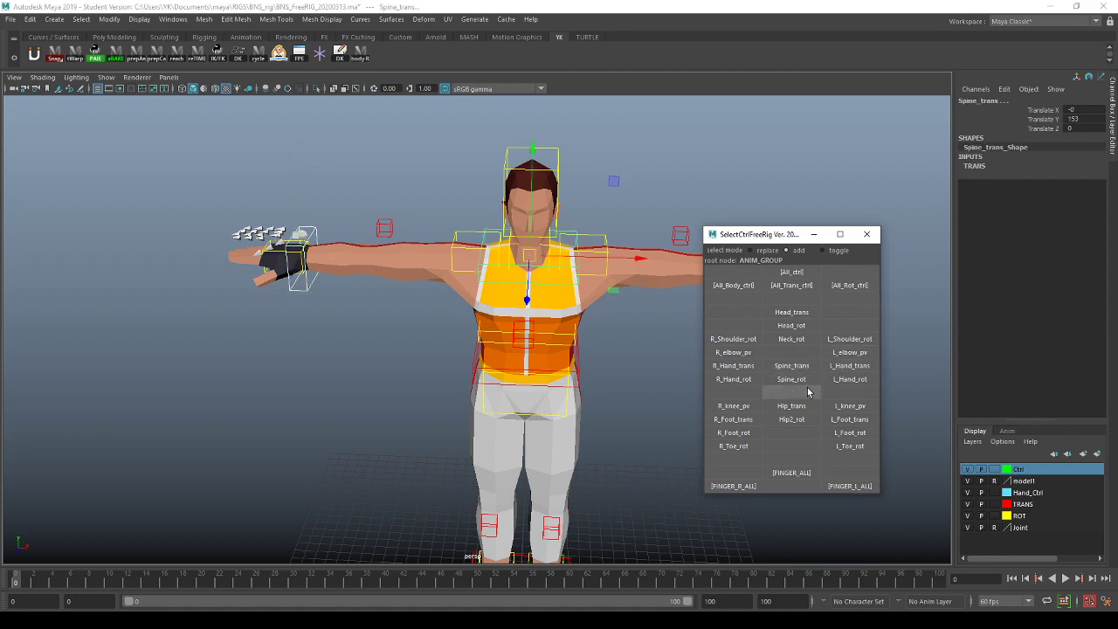
{"action": "left_click", "coordinate": [791, 406]}
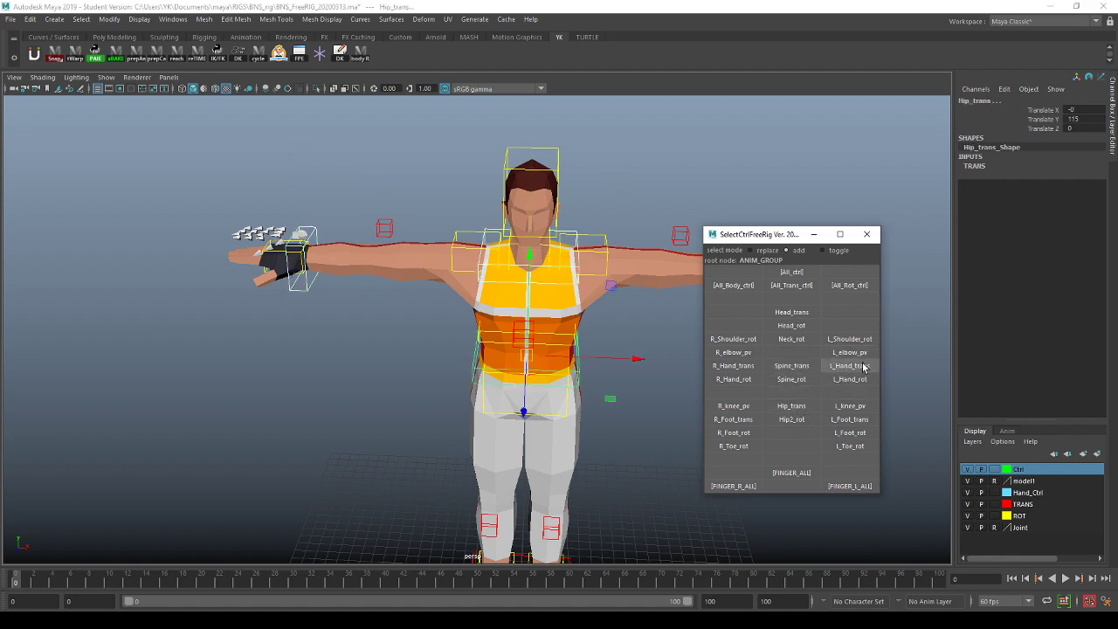
{"action": "left_click", "coordinate": [791, 311]}
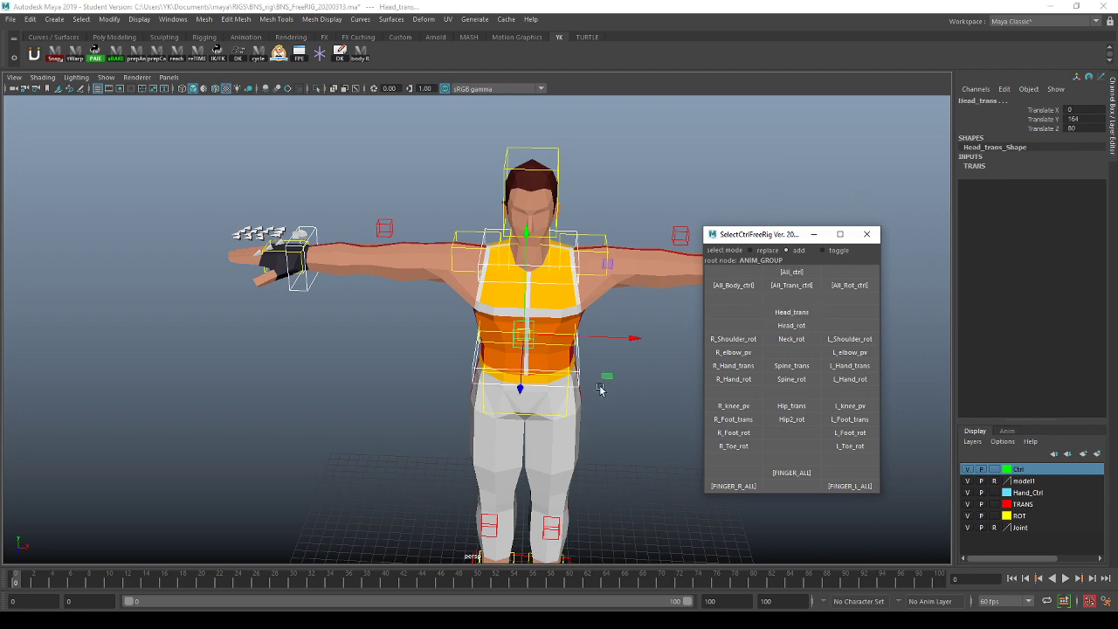
{"action": "middle_click_drag", "start_coordinate": [655, 397], "coordinate": [585, 361], "text": "alt"}
{"action": "left_click", "coordinate": [755, 299]}
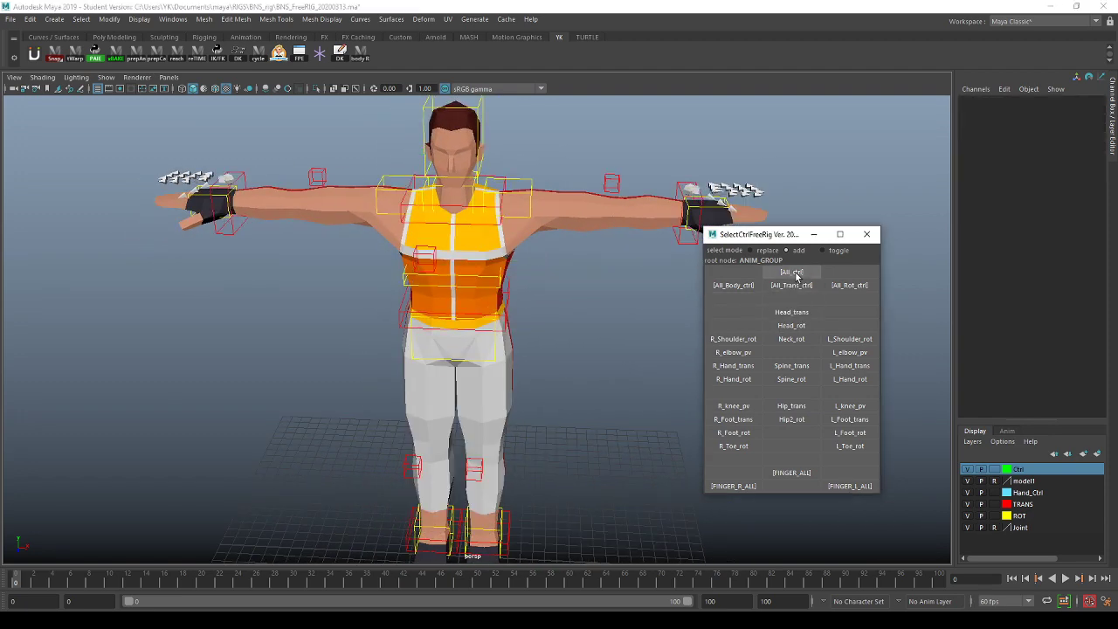
Step: Select the picker's All_ctrl, All_Body_ctrl, All_Trans_ctrl and All_Rot_ctrl groups in turn, clearing the selection after each
{"action": "left_click", "coordinate": [793, 276]}
{"action": "left_click", "coordinate": [755, 276]}
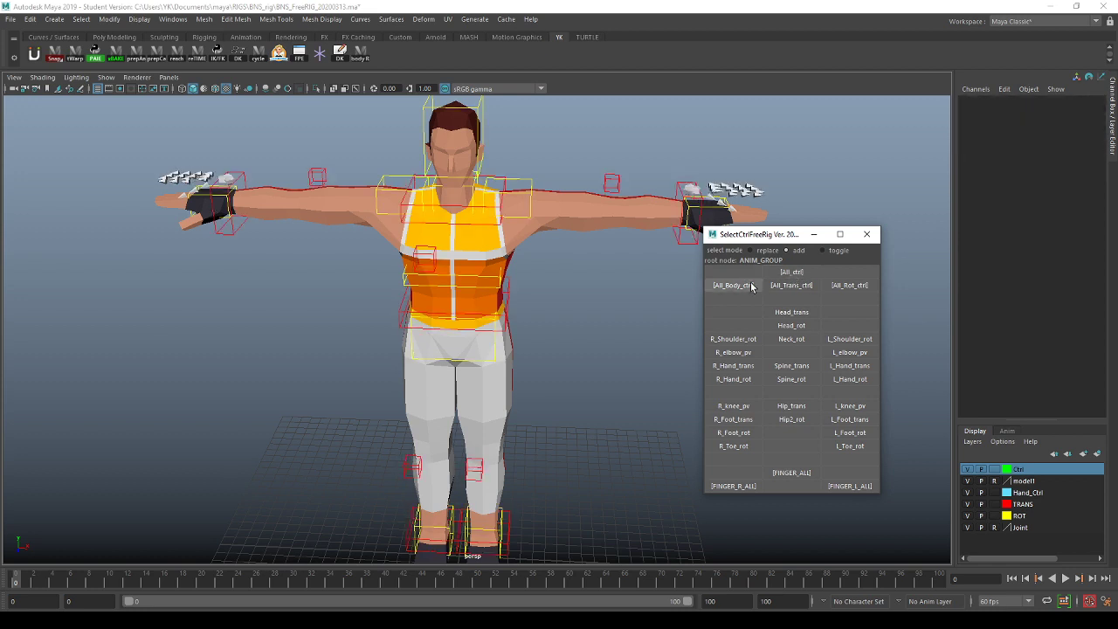
{"action": "left_click", "coordinate": [748, 289]}
{"action": "left_click", "coordinate": [787, 297]}
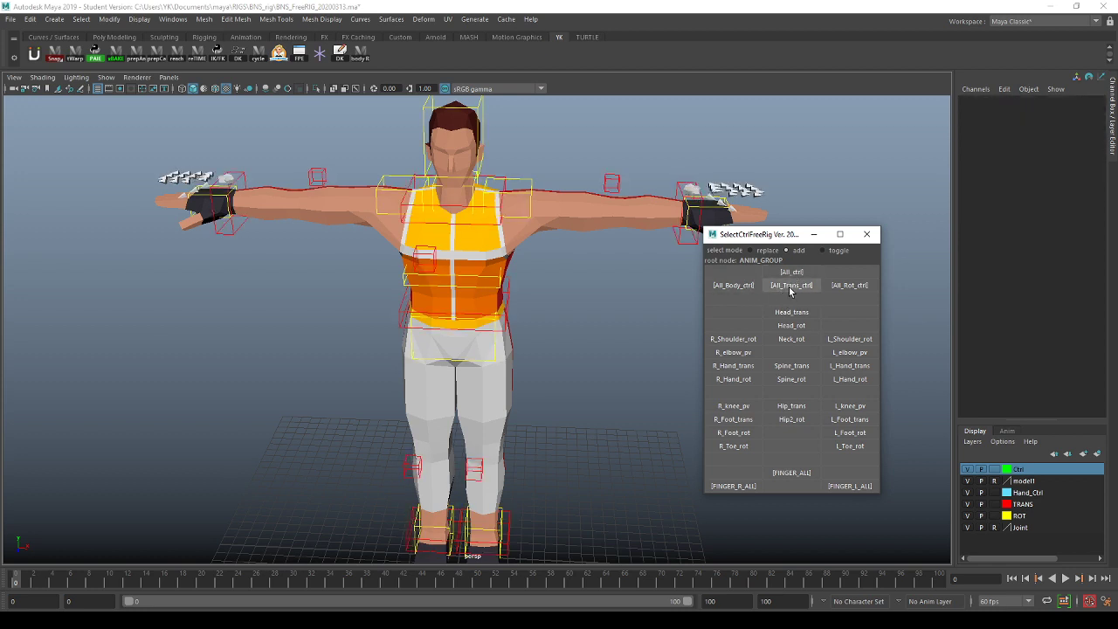
{"action": "left_click", "coordinate": [789, 288]}
{"action": "left_click", "coordinate": [843, 296]}
{"action": "left_click", "coordinate": [847, 285]}
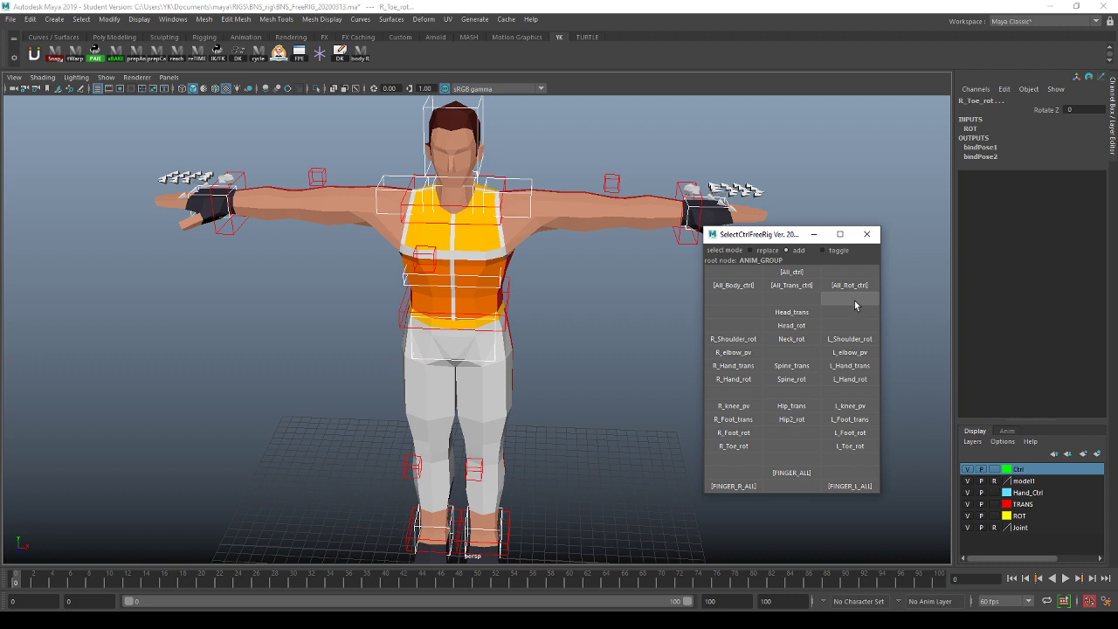
{"action": "left_click", "coordinate": [851, 301]}
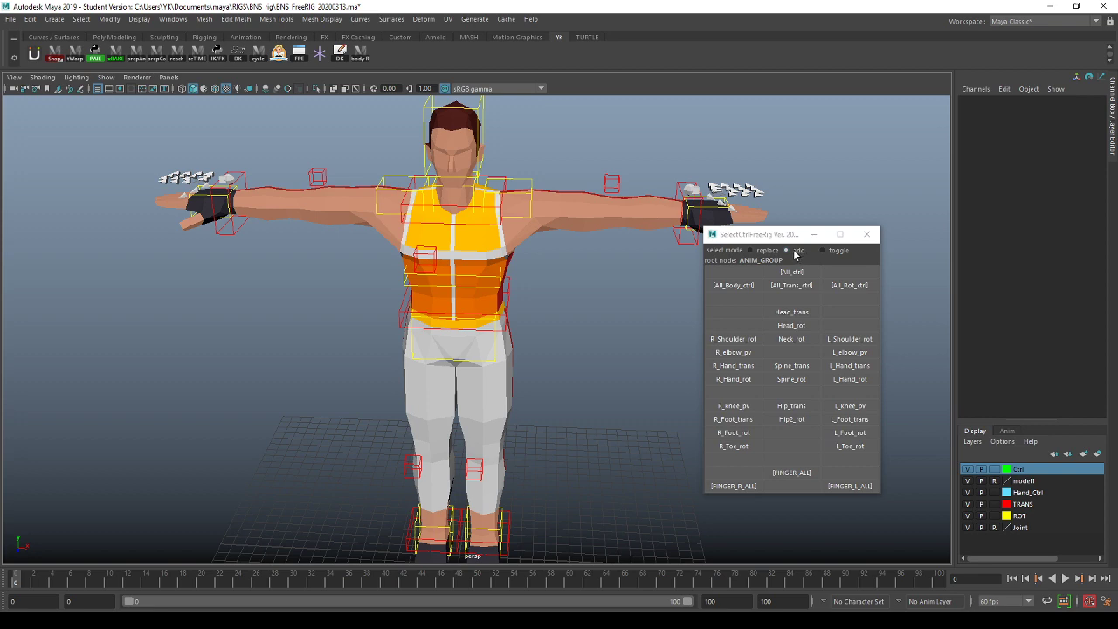
Step: Select R_Hand_trans with the picker, lower the character's right hand as a test, and undo the move
{"action": "left_click", "coordinate": [728, 325]}
{"action": "left_click_drag", "start_coordinate": [419, 332], "coordinate": [443, 336], "text": "alt"}
{"action": "middle_click_drag", "start_coordinate": [443, 335], "coordinate": [519, 357], "text": "alt"}
{"action": "right_click_drag", "start_coordinate": [518, 357], "coordinate": [563, 354], "text": "alt"}
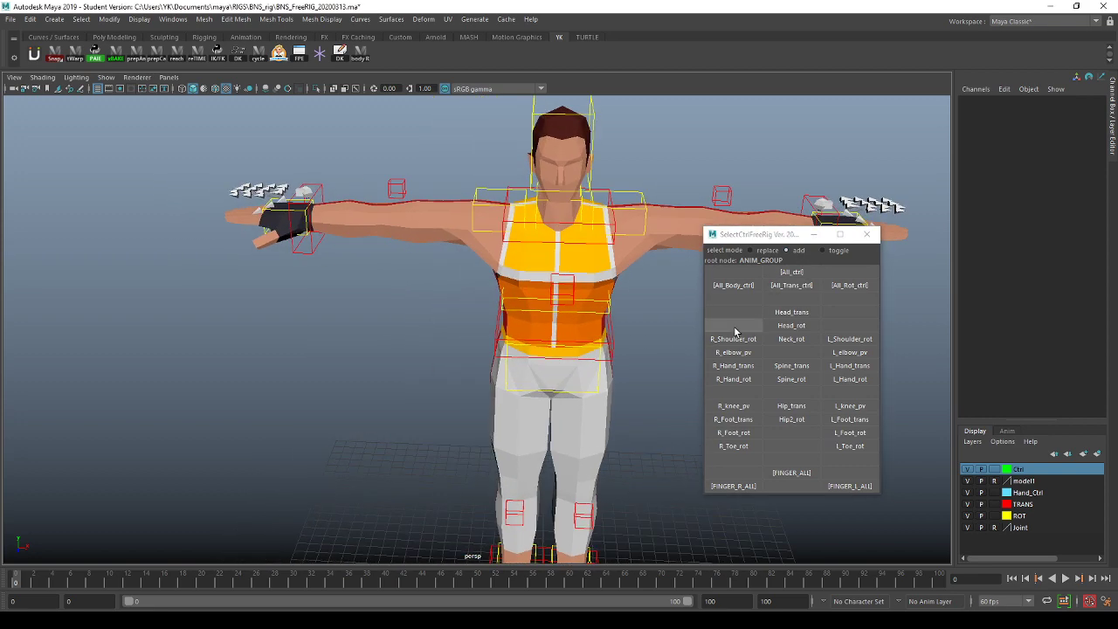
{"action": "left_click", "coordinate": [781, 354]}
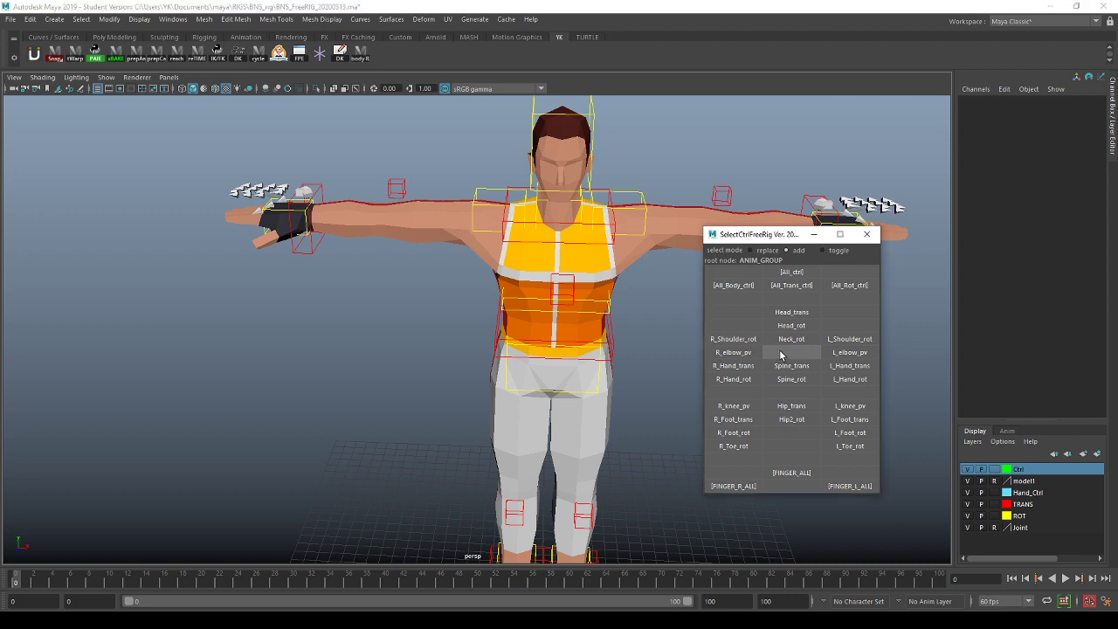
{"action": "left_click", "coordinate": [733, 365]}
{"action": "mouse_move", "coordinate": [479, 331]}
{"action": "left_mouse_down", "text": "alt"}
{"action": "mouse_move", "coordinate": [454, 320]}
{"action": "mouse_move", "coordinate": [475, 341]}
{"action": "left_mouse_up", "text": "alt"}
{"action": "middle_click_drag", "start_coordinate": [476, 341], "coordinate": [479, 361]}
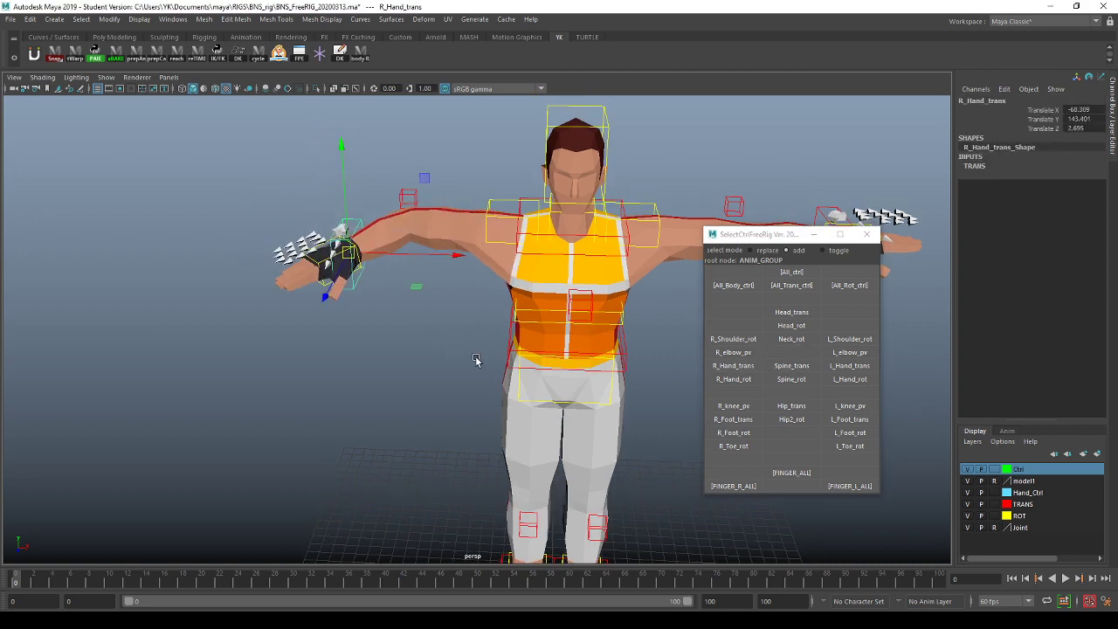
{"action": "key", "text": "ctrl+z"}
Step: Test-rotate R_Hand_rot and test-move R_Hand_trans separately, undo these changes, and clear the selection
{"action": "left_click", "coordinate": [733, 380]}
{"action": "key", "text": "e"}
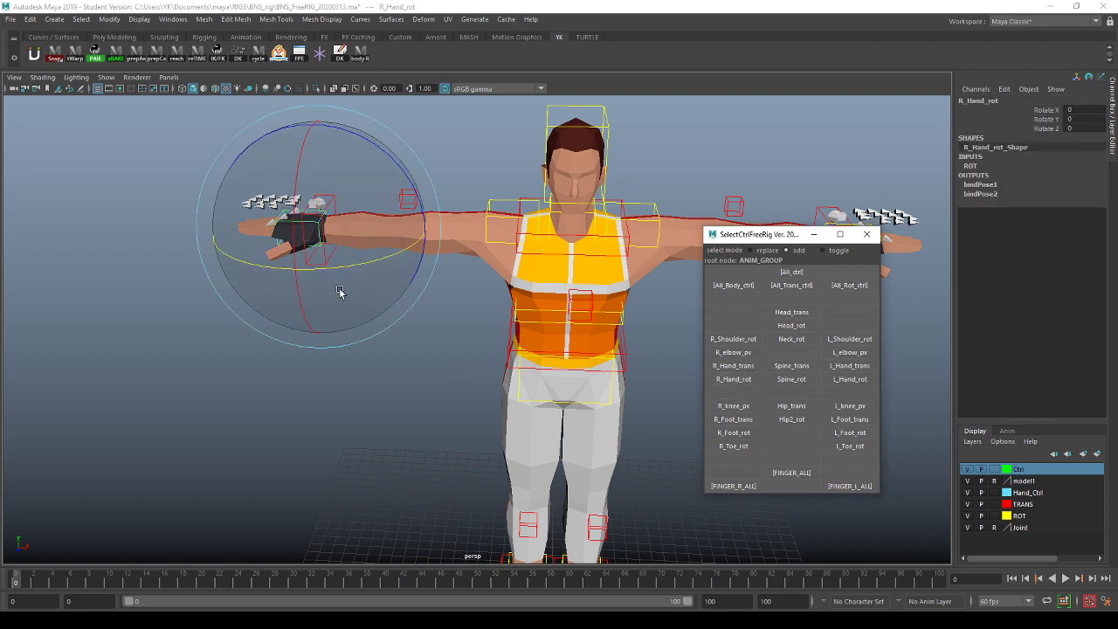
{"action": "left_click_drag", "start_coordinate": [339, 292], "coordinate": [354, 305]}
{"action": "left_click", "coordinate": [738, 394]}
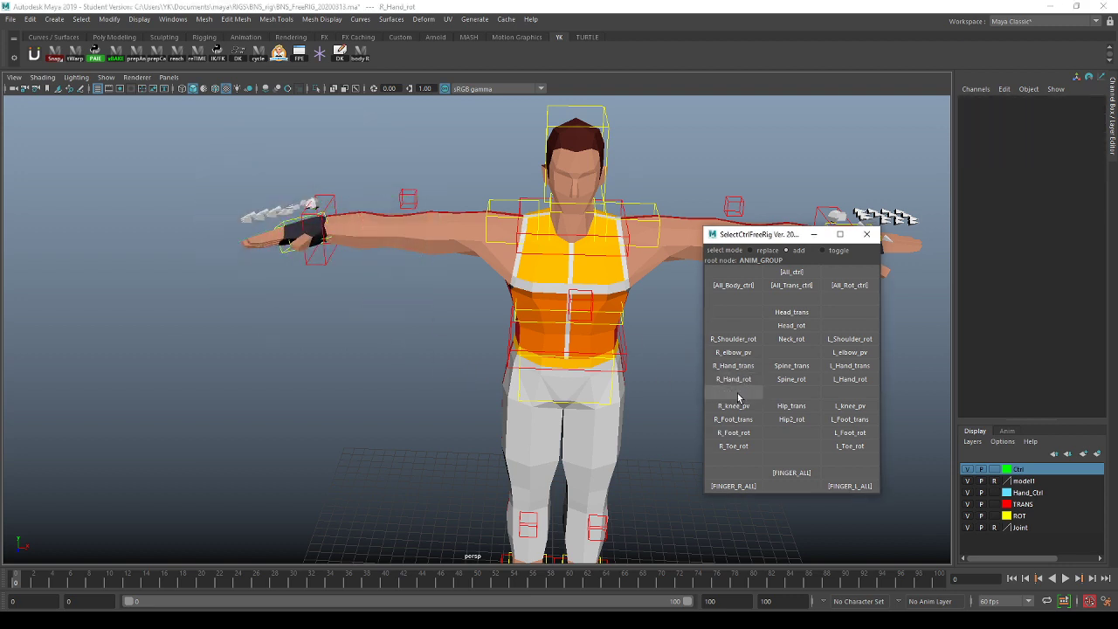
{"action": "left_click", "coordinate": [738, 367]}
{"action": "key", "text": "w"}
{"action": "middle_click_drag", "start_coordinate": [512, 407], "coordinate": [528, 459]}
{"action": "key", "text": "ctrl+z"}
{"action": "key", "text": "ctrl+z"}
{"action": "key", "text": "ctrl+z"}
{"action": "key", "text": "ctrl+z"}
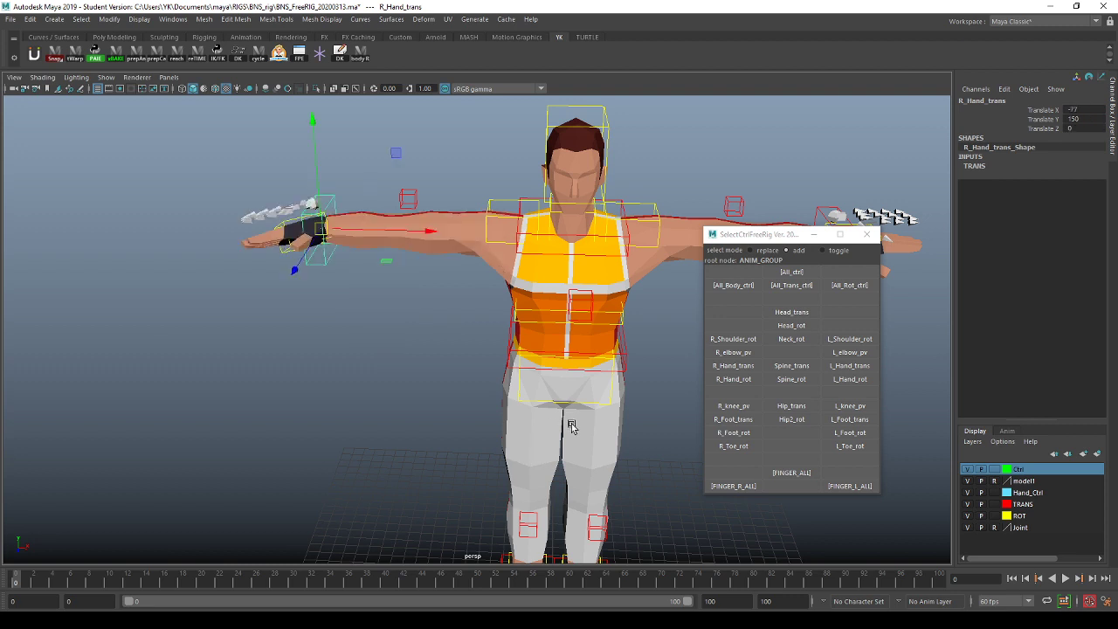
{"action": "left_click", "coordinate": [725, 393]}
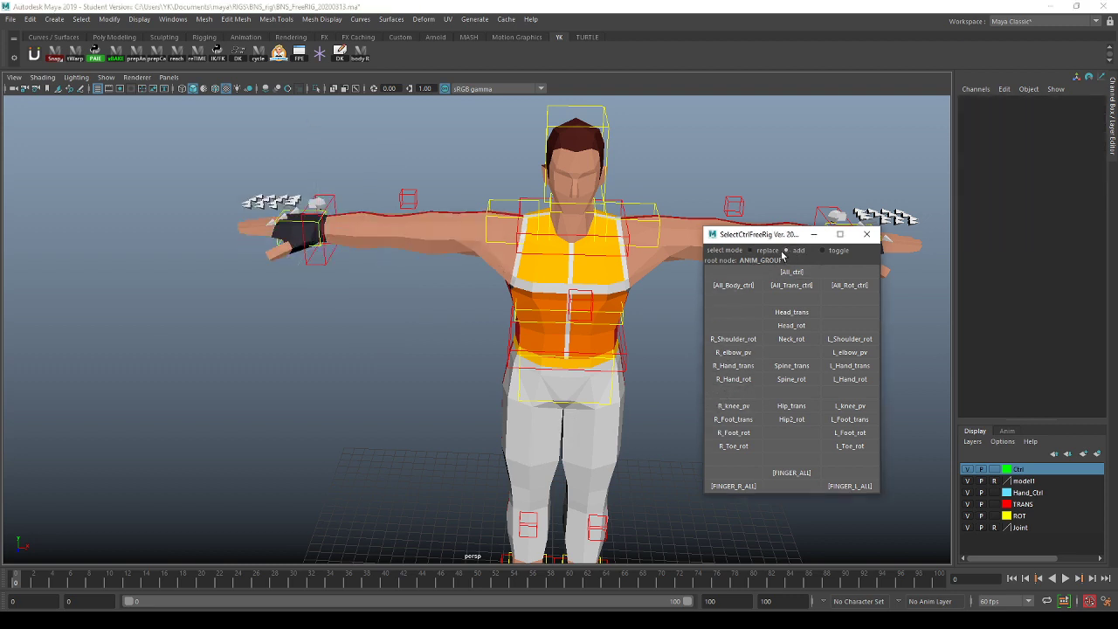
Step: Select R_Hand_trans and R_Hand_rot together, raise the hand beside the head, and rotate it to about X 72, Y -66, Z 11
{"action": "left_click", "coordinate": [738, 366]}
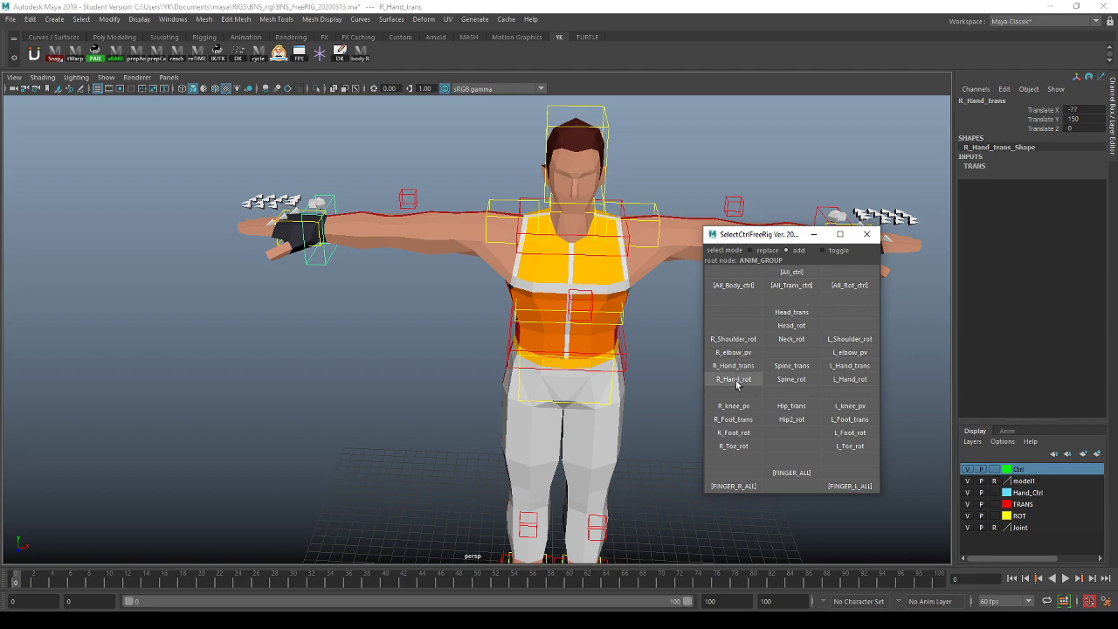
{"action": "left_click", "coordinate": [735, 380]}
{"action": "right_click_drag", "start_coordinate": [364, 282], "coordinate": [345, 276], "text": "alt"}
{"action": "middle_click_drag", "start_coordinate": [345, 276], "coordinate": [352, 290], "text": "alt"}
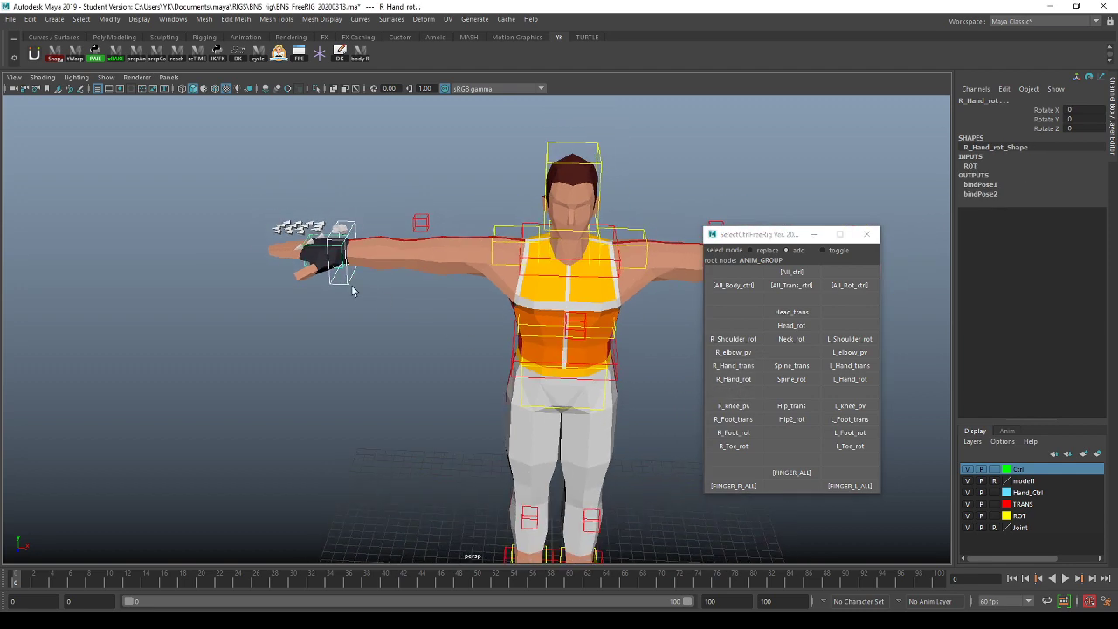
{"action": "key", "text": "w"}
{"action": "middle_click_drag", "start_coordinate": [389, 364], "coordinate": [414, 347]}
{"action": "key", "text": "e"}
{"action": "key", "text": "w"}
{"action": "key", "text": "e"}
{"action": "left_click_drag", "start_coordinate": [381, 346], "coordinate": [442, 329]}
{"action": "key", "text": "w"}
{"action": "middle_click_drag", "start_coordinate": [403, 383], "coordinate": [468, 301]}
{"action": "key", "text": "e"}
{"action": "left_click_drag", "start_coordinate": [429, 268], "coordinate": [439, 232]}
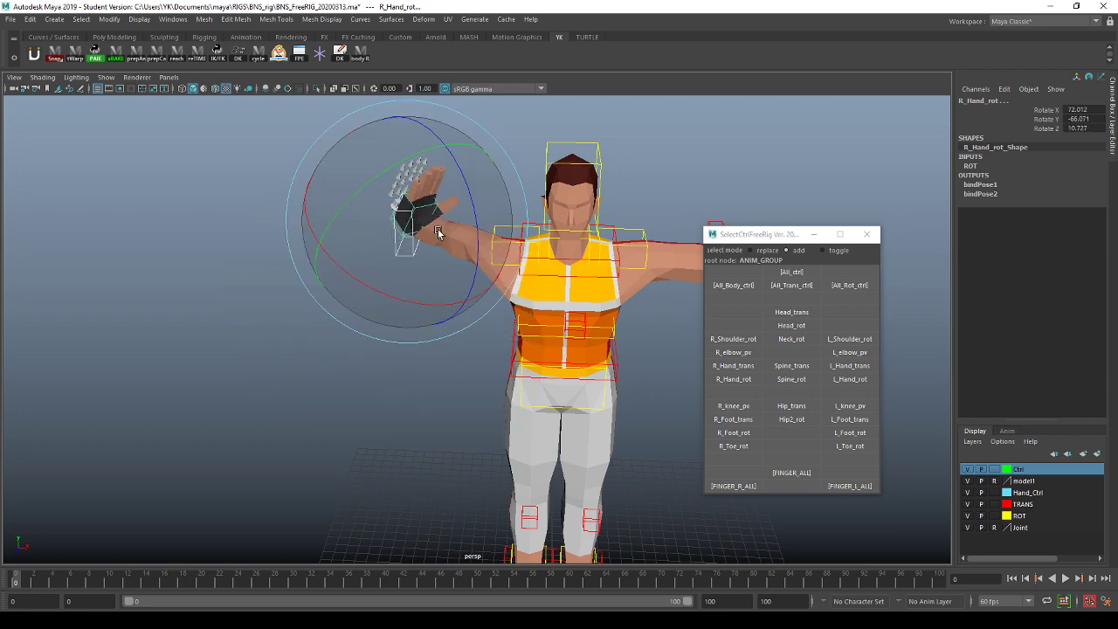
{"action": "key", "text": "q"}
{"action": "left_click_drag", "start_coordinate": [466, 341], "coordinate": [489, 332], "text": "alt"}
{"action": "middle_click_drag", "start_coordinate": [452, 314], "coordinate": [451, 310]}
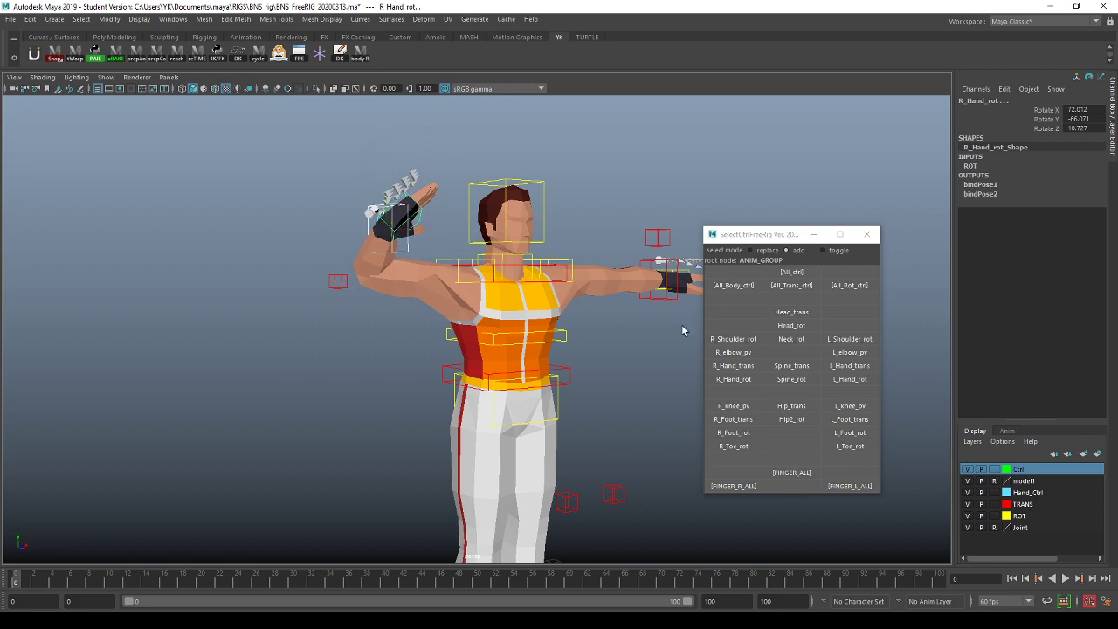
Step: Select L_Hand_trans and L_Hand_rot together, raise and rotate the left hand upright, and clear the selection
{"action": "left_click", "coordinate": [854, 390]}
{"action": "left_click", "coordinate": [857, 370]}
{"action": "left_click", "coordinate": [858, 379]}
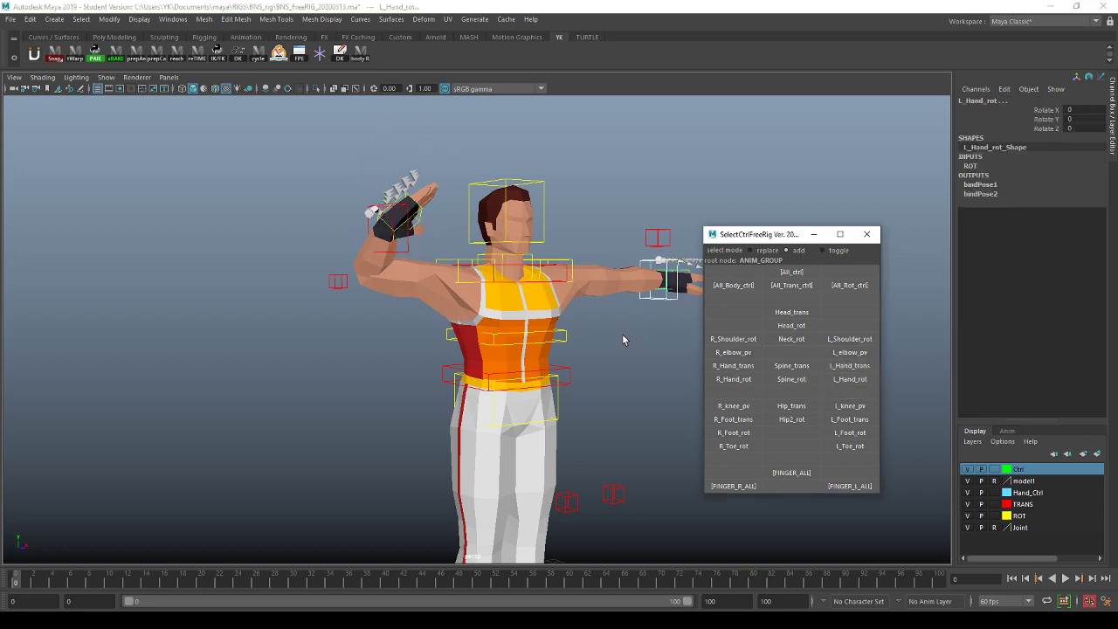
{"action": "left_click_drag", "start_coordinate": [624, 338], "coordinate": [542, 259], "text": "alt"}
{"action": "key", "text": "e"}
{"action": "left_click", "coordinate": [775, 302]}
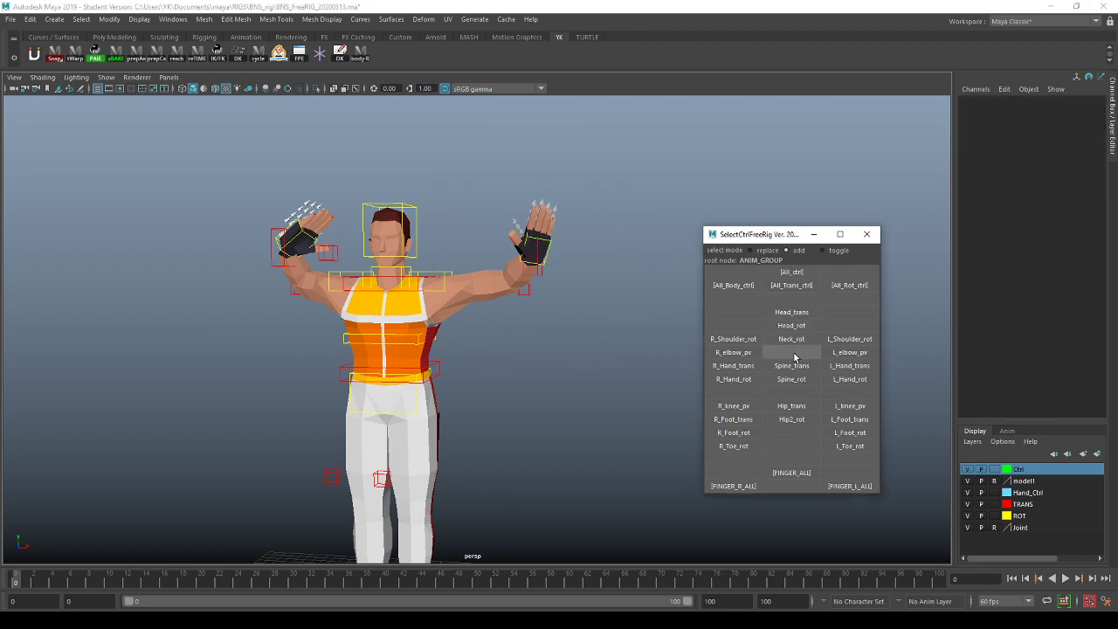
Step: Select R_Foot_trans and R_Foot_rot together, lift and rotate the right foot out to the side, and clear the selection
{"action": "middle_click_drag", "start_coordinate": [559, 482], "coordinate": [579, 307], "text": "alt"}
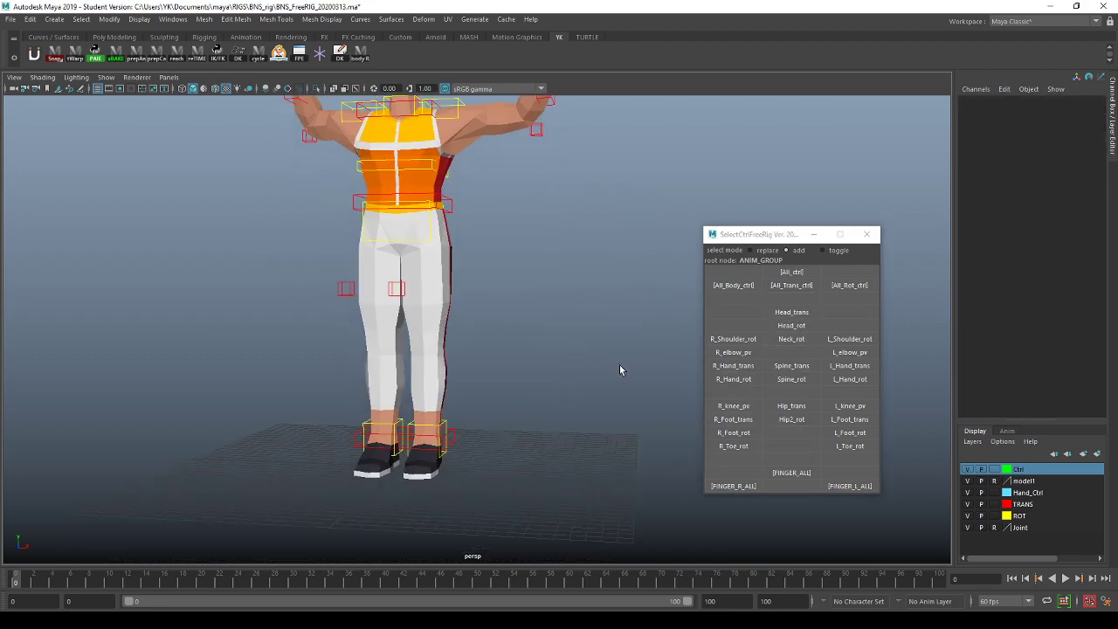
{"action": "left_click", "coordinate": [746, 395]}
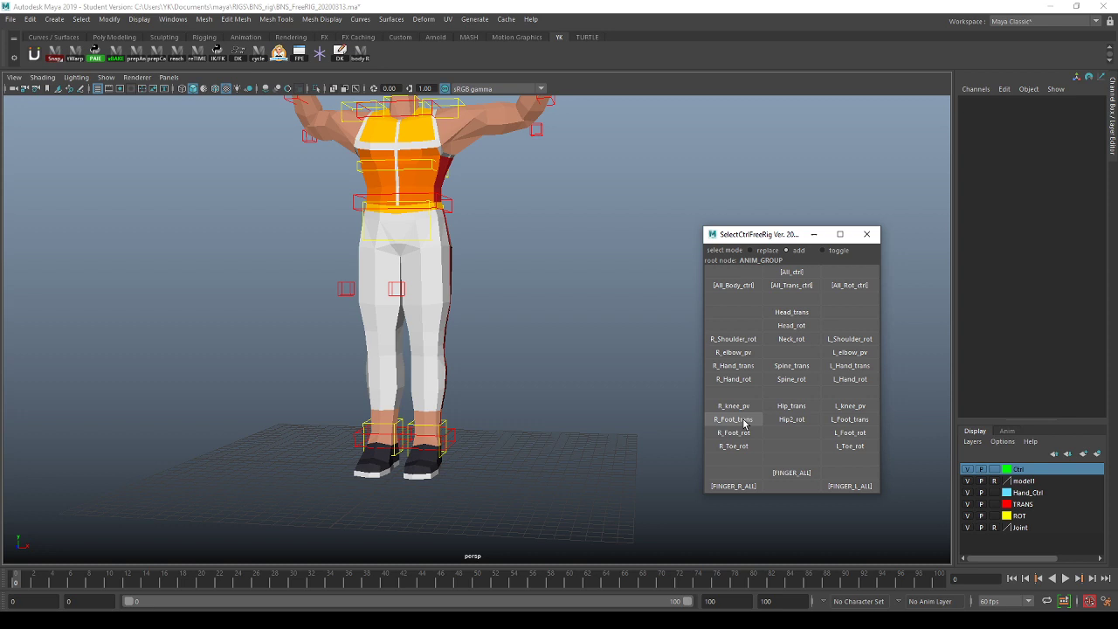
{"action": "left_click", "coordinate": [734, 431]}
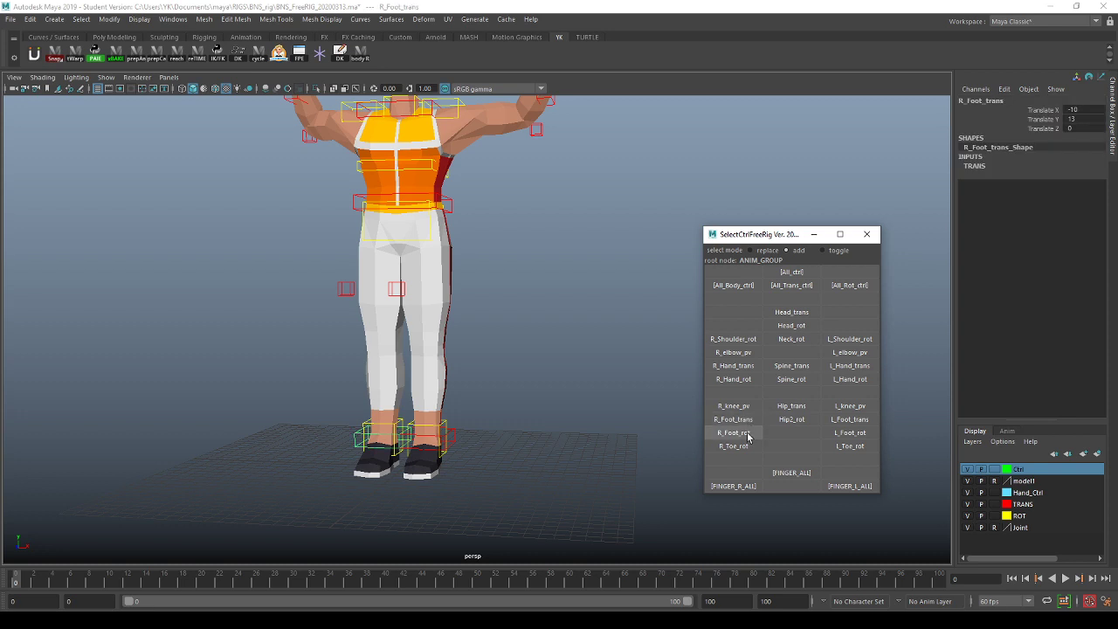
{"action": "left_click_drag", "start_coordinate": [531, 439], "coordinate": [399, 435]}
{"action": "left_click", "coordinate": [798, 433]}
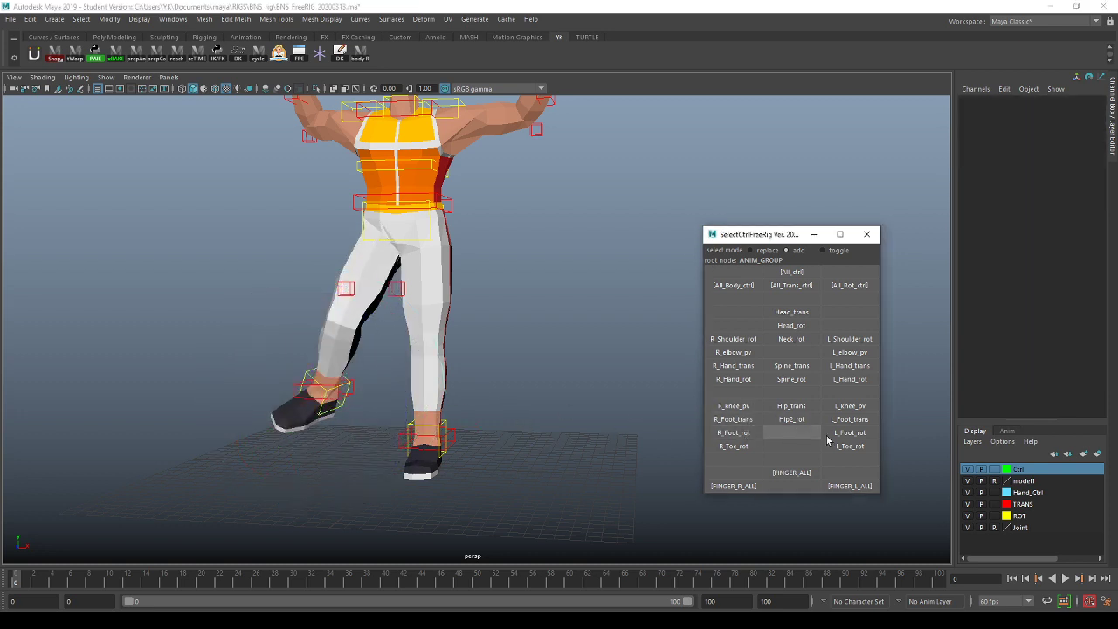
{"action": "left_click_drag", "start_coordinate": [562, 466], "coordinate": [611, 462], "text": "alt"}
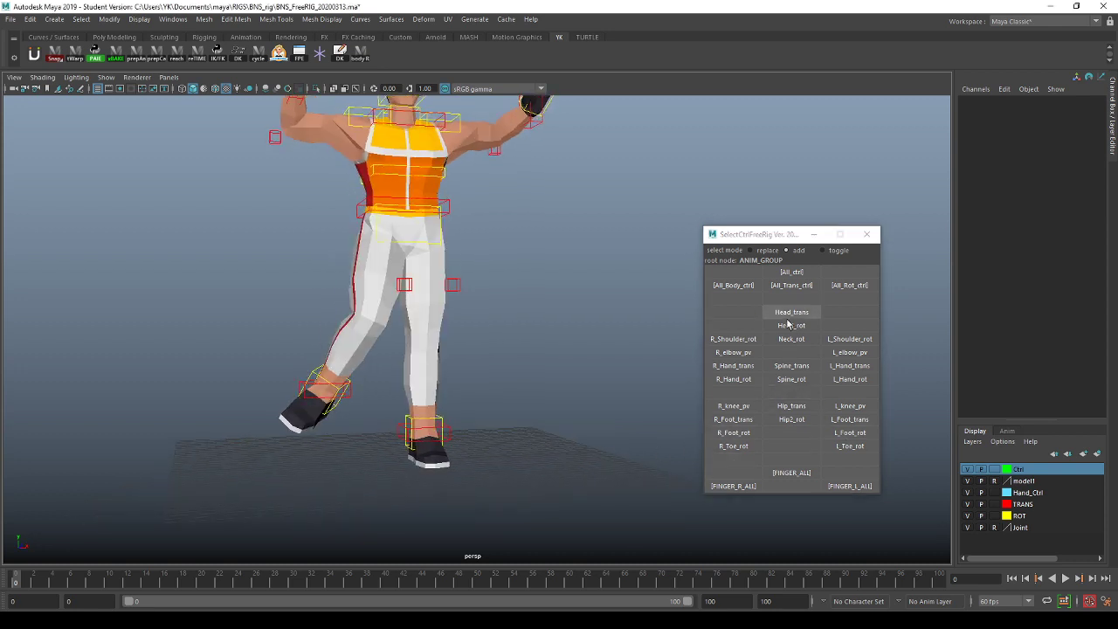
Step: Move L_Foot_trans to about X 23.4, Y 30.7, Z 3.8, and select L_Foot_rot to rotate the left foot
{"action": "left_click", "coordinate": [860, 420]}
{"action": "middle_click_drag", "start_coordinate": [543, 470], "coordinate": [544, 432]}
{"action": "key", "text": "e"}
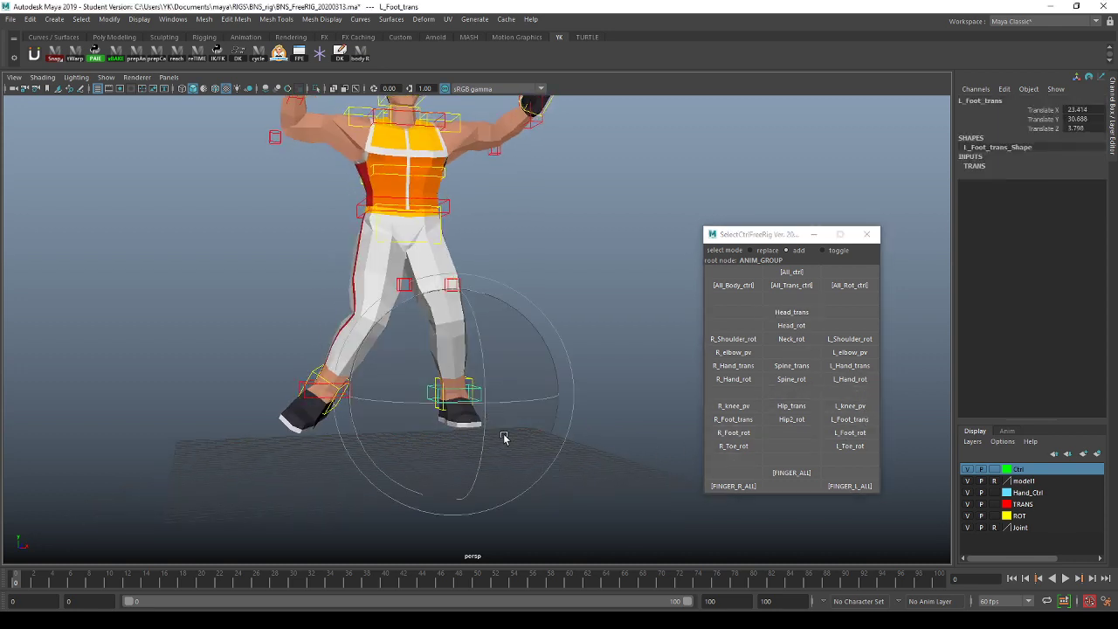
{"action": "left_click", "coordinate": [842, 432]}
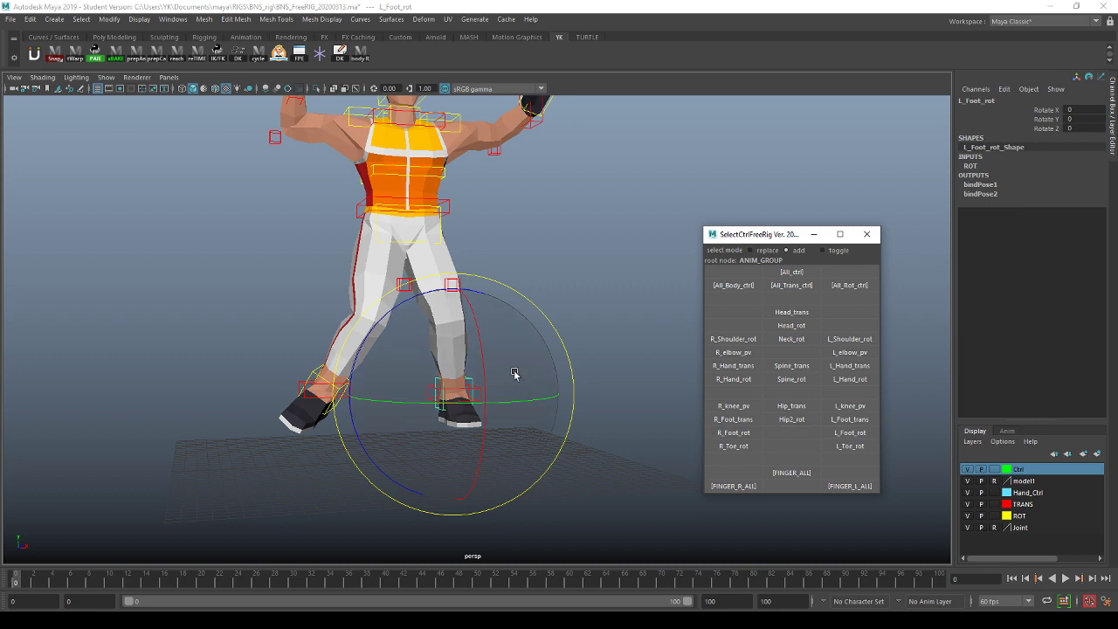
{"action": "left_click_drag", "start_coordinate": [513, 375], "coordinate": [548, 425]}
{"action": "key", "text": "q"}
Step: Undo all the test changes to the feet and hands until the rig is back in its T-pose
{"action": "key", "text": "ctrl+z"}
{"action": "key", "text": "ctrl+z"}
{"action": "key", "text": "ctrl+z"}
{"action": "key", "text": "ctrl+z"}
{"action": "key", "text": "ctrl+z"}
{"action": "key", "text": "ctrl+z"}
{"action": "key", "text": "ctrl+z"}
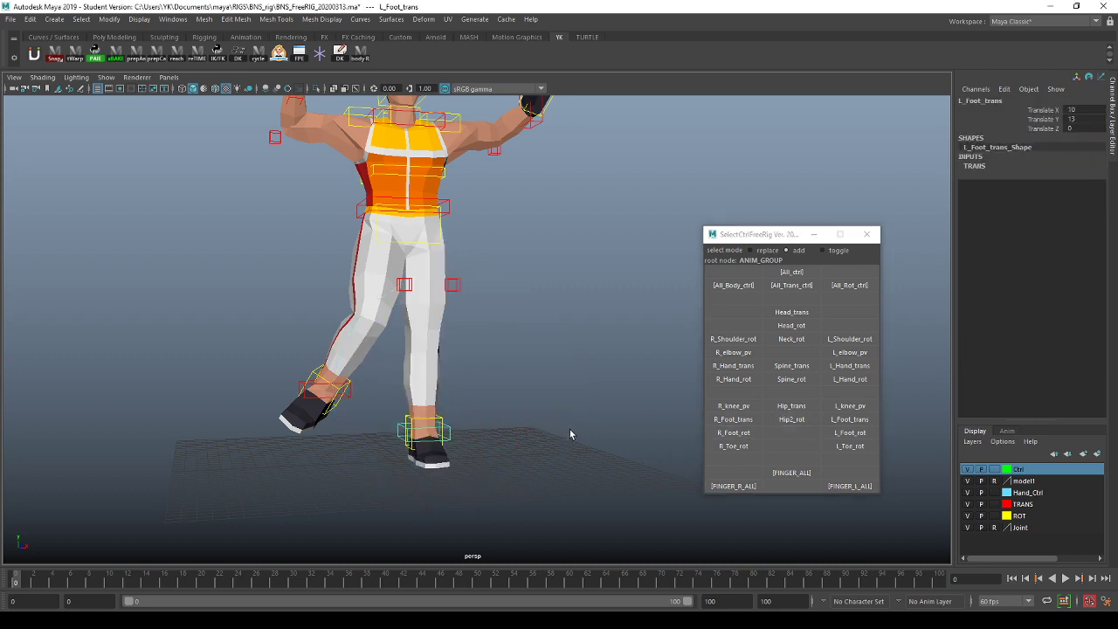
{"action": "key", "text": "ctrl+z"}
{"action": "key", "text": "ctrl+z"}
{"action": "key", "text": "ctrl+z"}
{"action": "key", "text": "ctrl+z"}
{"action": "key", "text": "ctrl+z"}
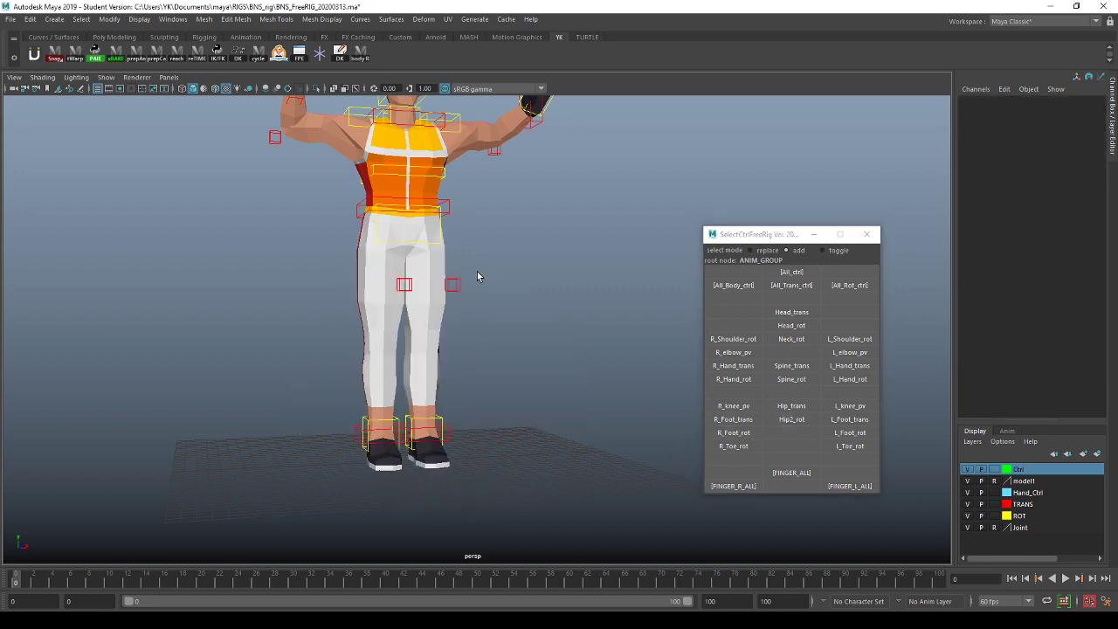
{"action": "key", "text": "ctrl+z"}
{"action": "key", "text": "ctrl+z"}
{"action": "key", "text": "ctrl+z"}
{"action": "key", "text": "ctrl+z"}
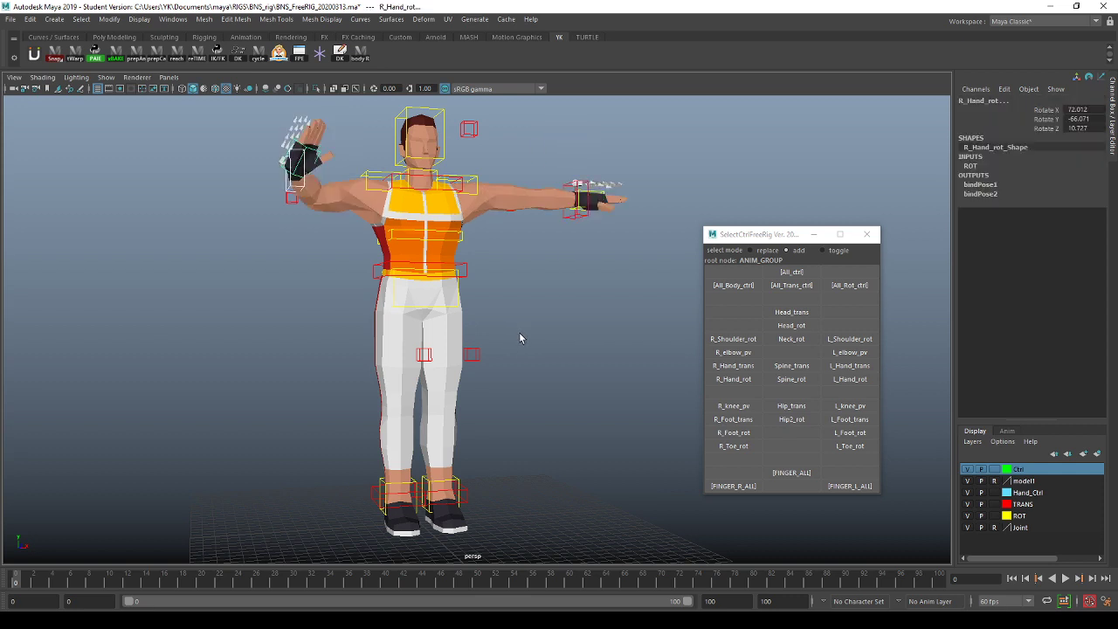
{"action": "key", "text": "ctrl+z"}
{"action": "key", "text": "ctrl+z"}
{"action": "key", "text": "ctrl+z"}
{"action": "key", "text": "ctrl+z"}
{"action": "key", "text": "ctrl+z"}
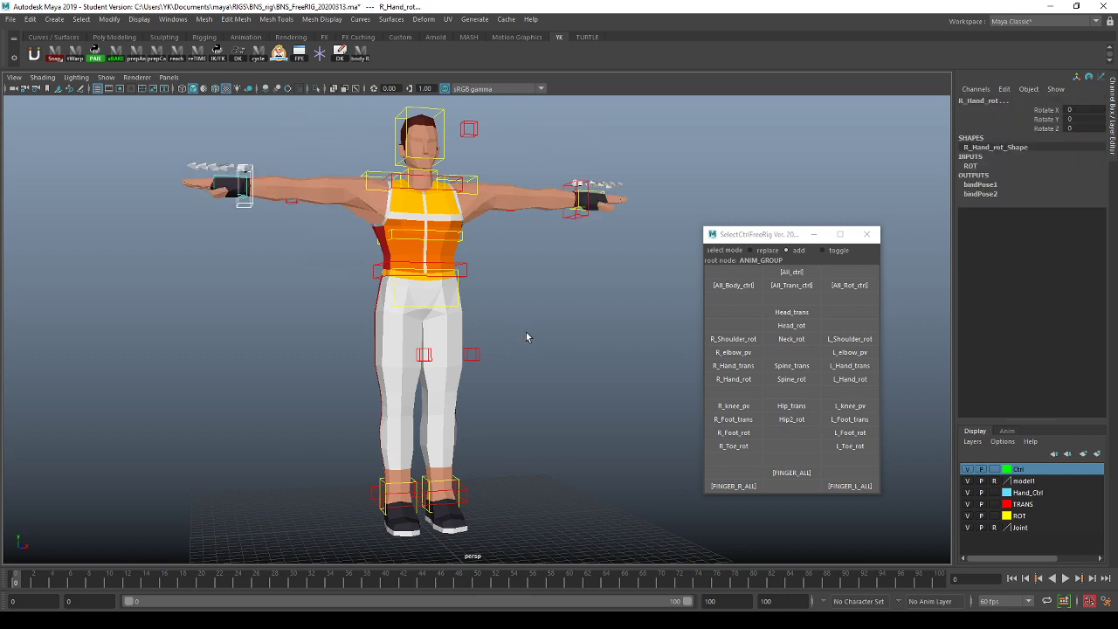
{"action": "key", "text": "ctrl+z"}
{"action": "middle_click_drag", "start_coordinate": [543, 268], "coordinate": [556, 309], "text": "alt"}
{"action": "right_click_drag", "start_coordinate": [556, 309], "coordinate": [651, 313], "text": "alt"}
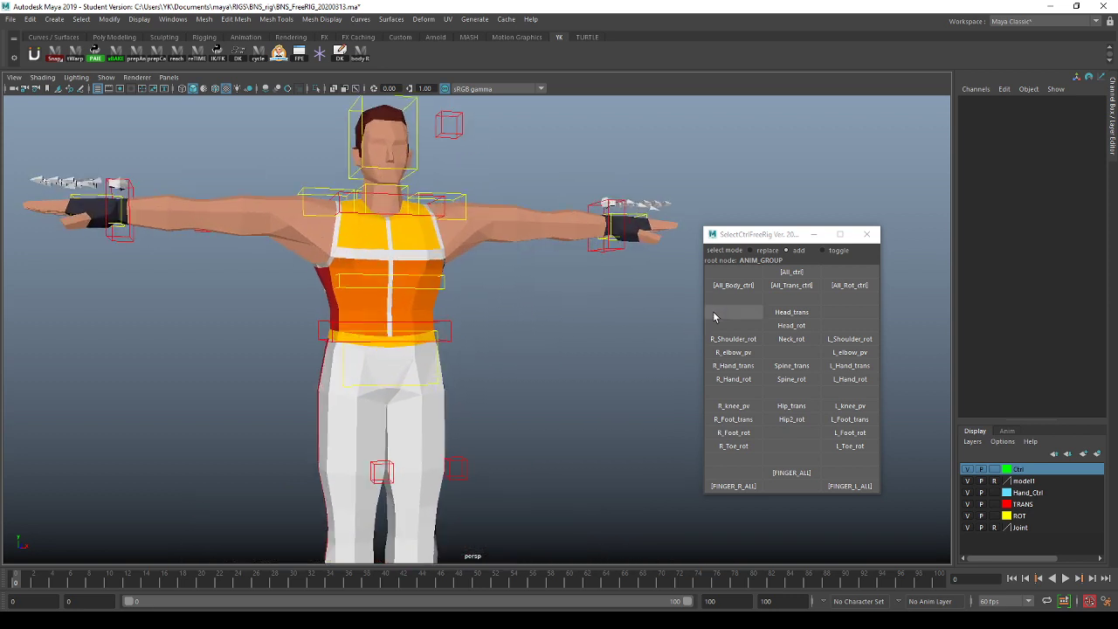
Step: Select the R_Hand_trans control to examine its translate values
{"action": "left_click", "coordinate": [791, 304]}
{"action": "left_click", "coordinate": [791, 313]}
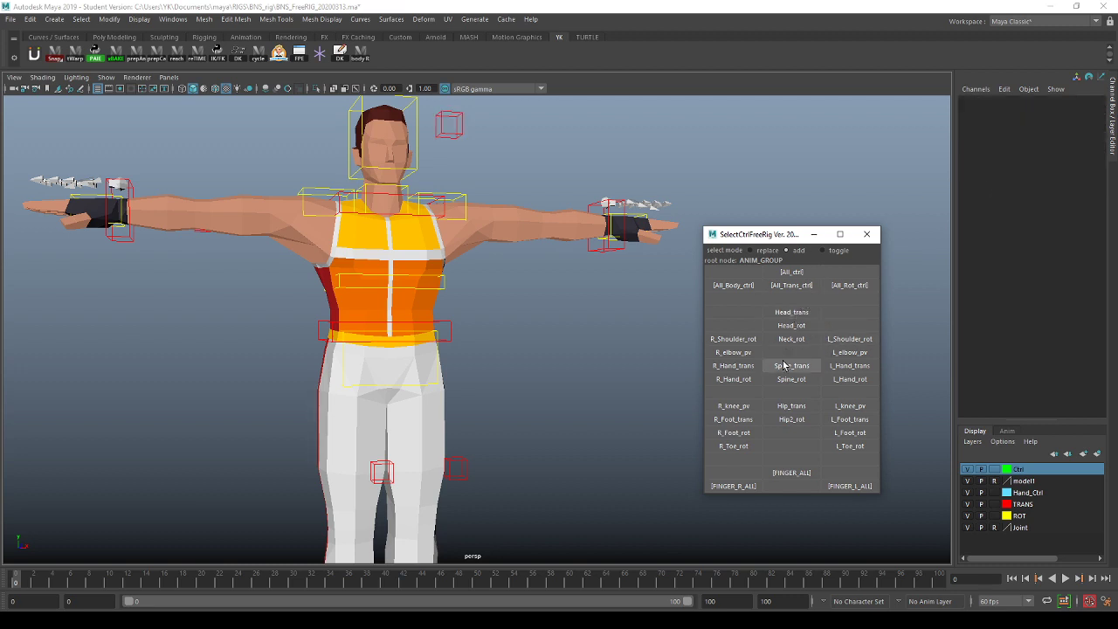
{"action": "left_click", "coordinate": [749, 368]}
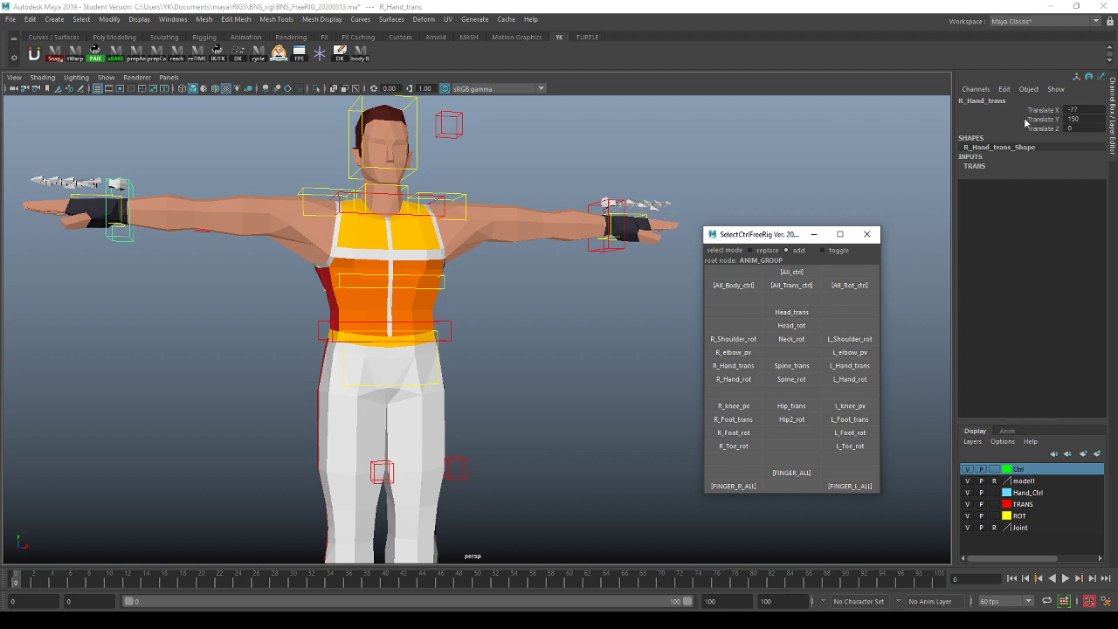
{"action": "left_click_drag", "start_coordinate": [668, 234], "coordinate": [724, 233], "text": "alt"}
{"action": "left_click_drag", "start_coordinate": [877, 186], "coordinate": [843, 188], "text": "alt"}
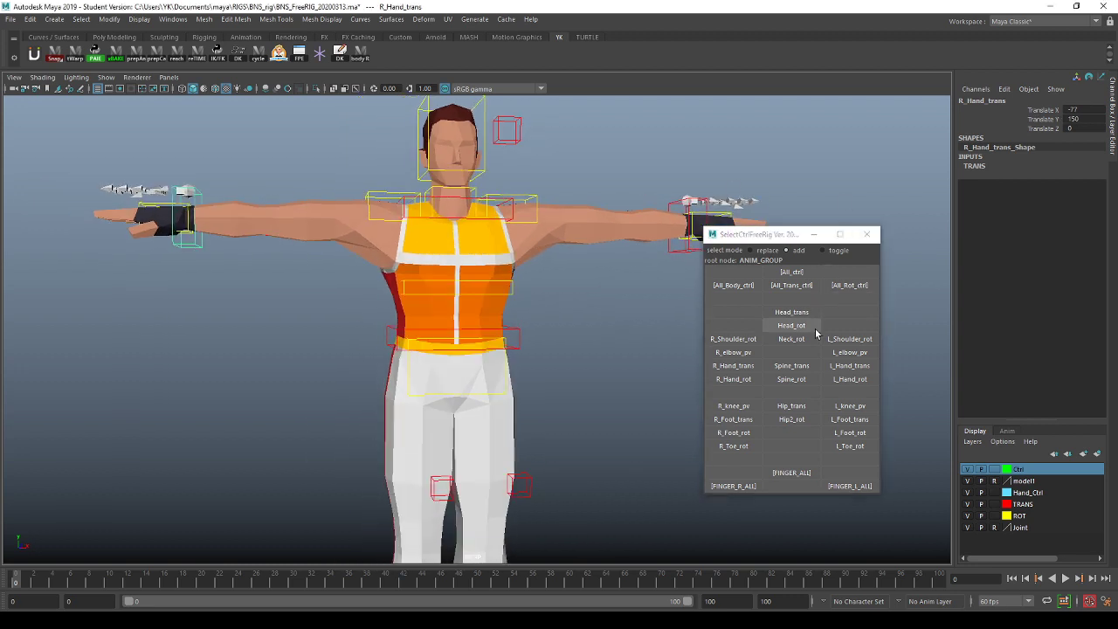
Step: Select all translation controls, try setting Translate X, Y and Z to 0, and undo the change
{"action": "left_click", "coordinate": [774, 355]}
{"action": "left_click", "coordinate": [785, 286]}
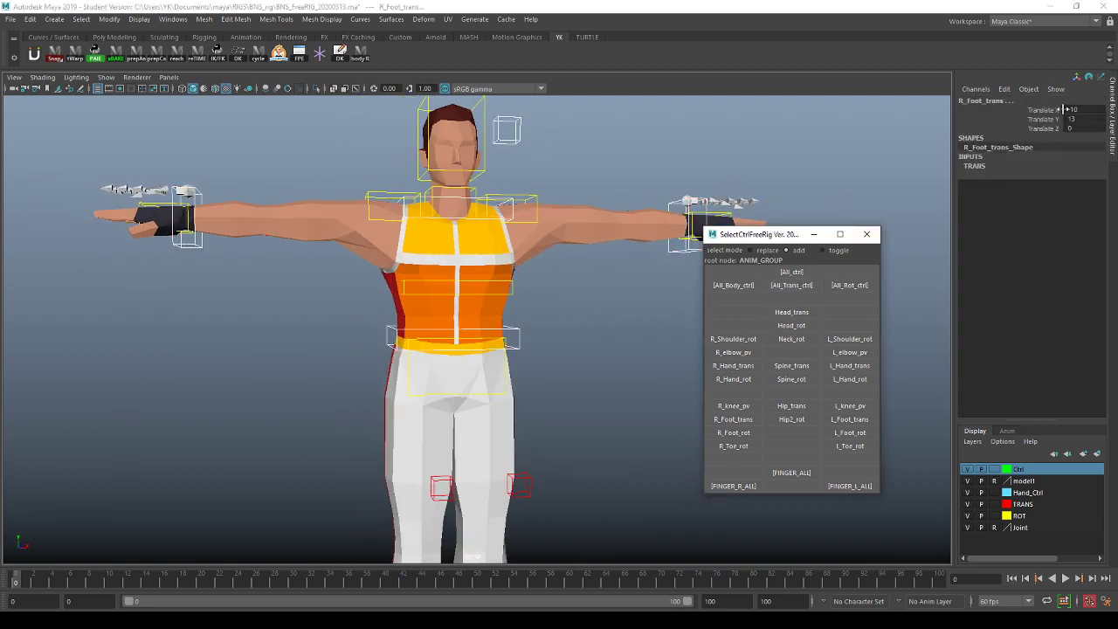
{"action": "left_click_drag", "start_coordinate": [1064, 109], "coordinate": [1079, 124]}
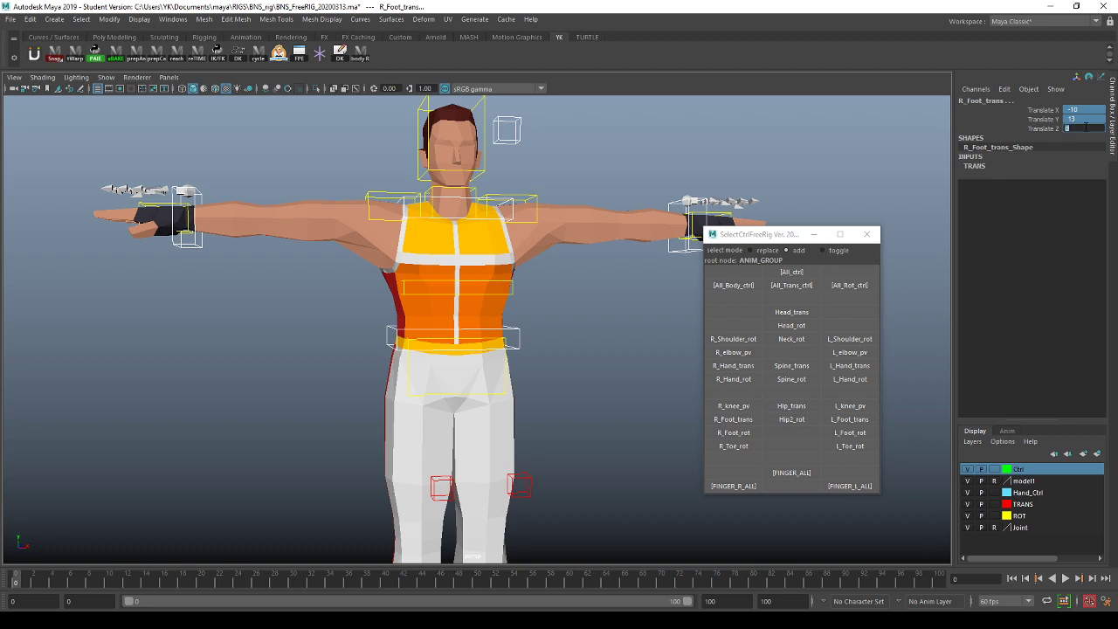
{"action": "key", "text": "Return"}
{"action": "scroll", "coordinate": [442, 346], "scroll_direction": "down", "scroll_amount": 5}
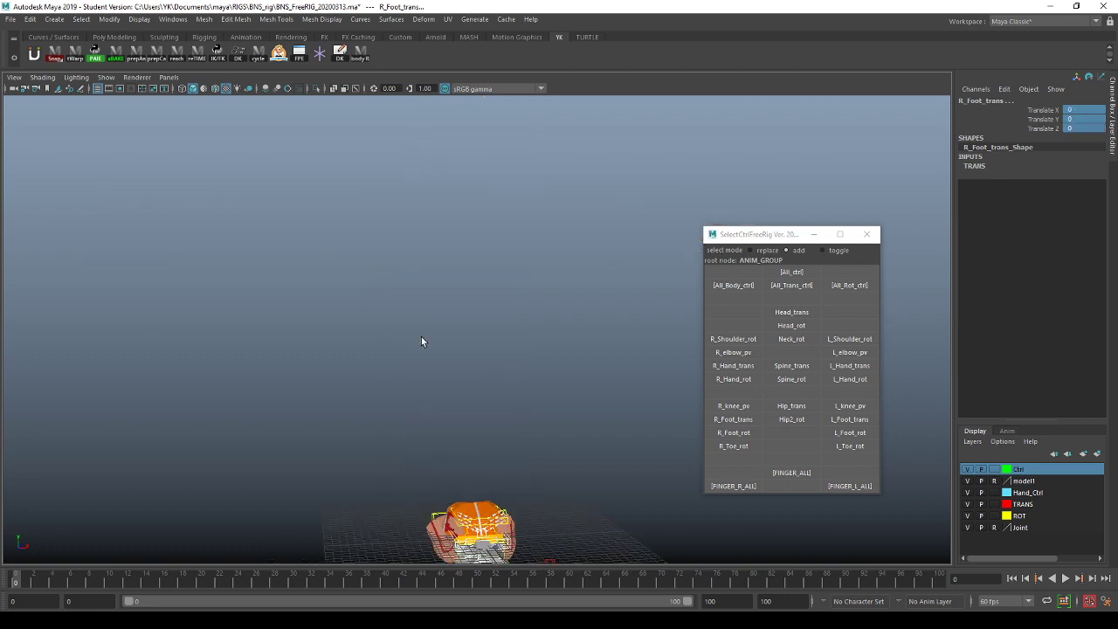
{"action": "middle_click_drag", "start_coordinate": [421, 337], "coordinate": [470, 259], "text": "alt"}
{"action": "left_click_drag", "start_coordinate": [513, 400], "coordinate": [511, 476], "text": "alt"}
{"action": "key", "text": "ctrl+z"}
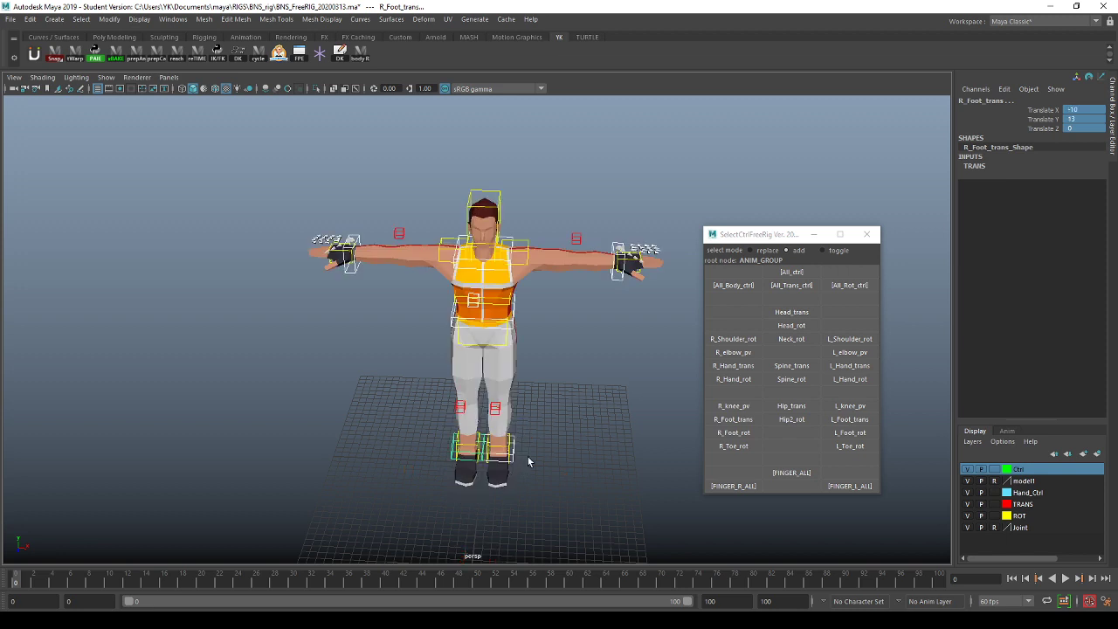
Step: Clear the selection, select the whole set of body controls to view them, and deselect everything
{"action": "middle_click_drag", "start_coordinate": [546, 404], "coordinate": [542, 416], "text": "alt"}
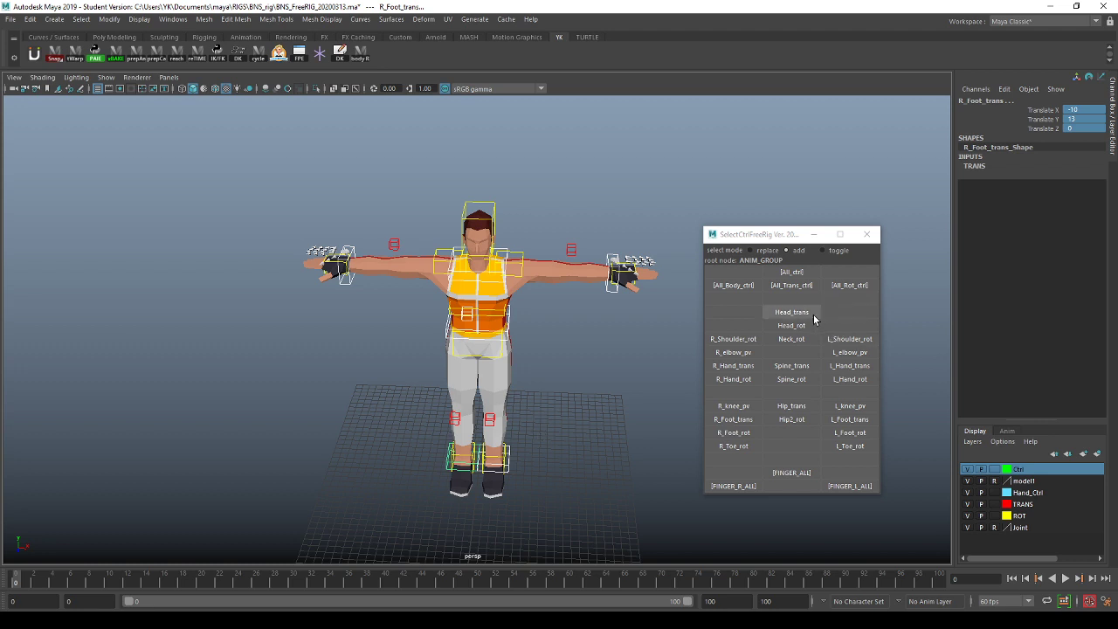
{"action": "left_click", "coordinate": [847, 311]}
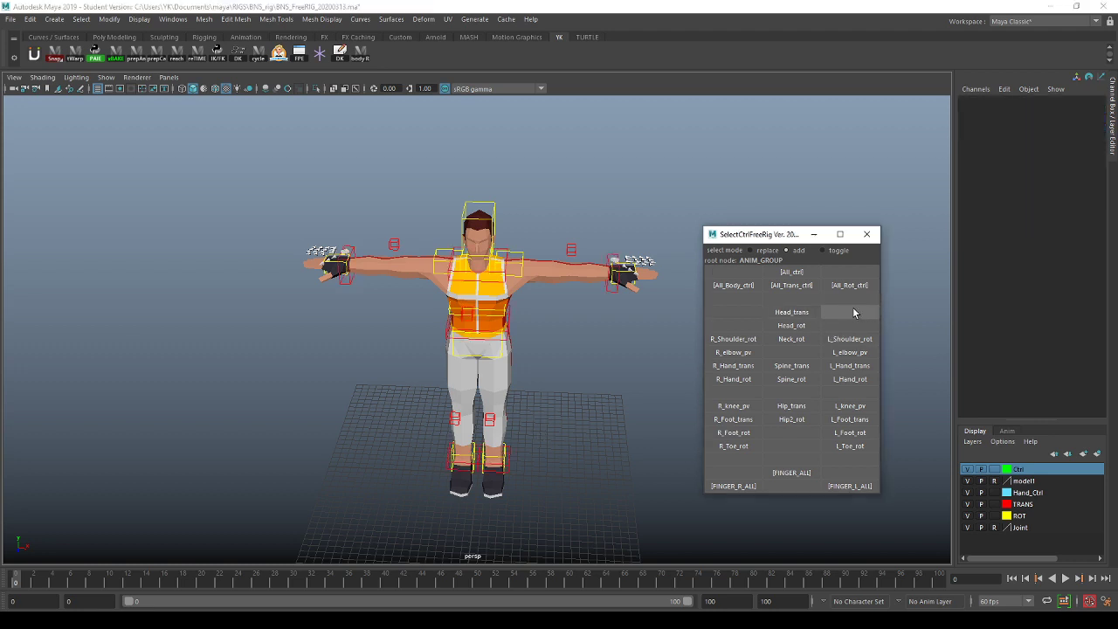
{"action": "left_click", "coordinate": [798, 286]}
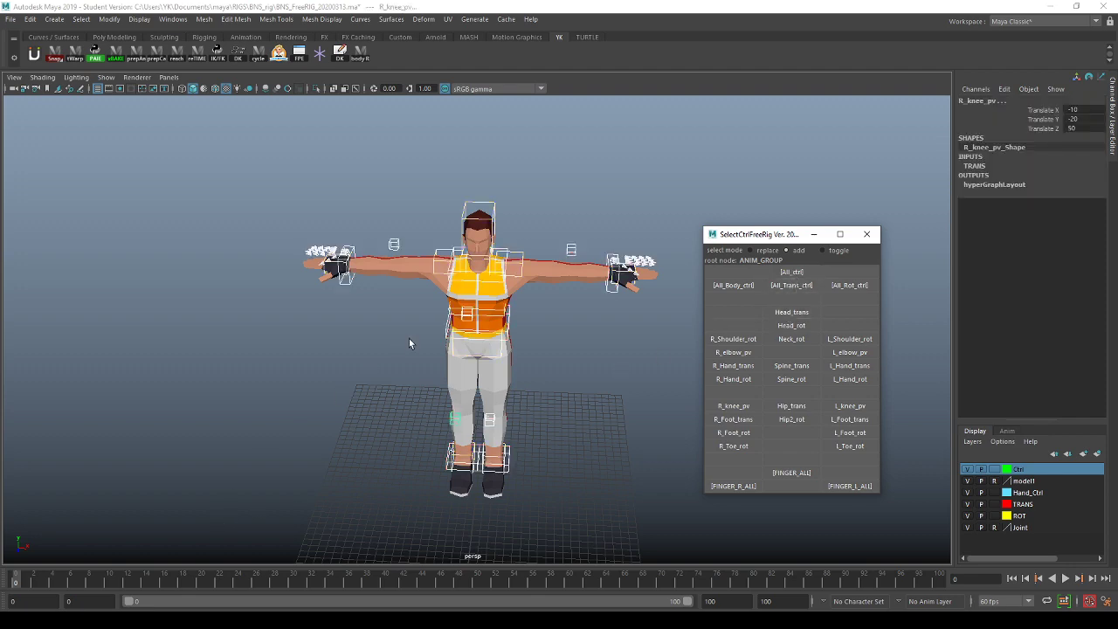
{"action": "left_click_drag", "start_coordinate": [408, 341], "coordinate": [362, 408], "text": "alt"}
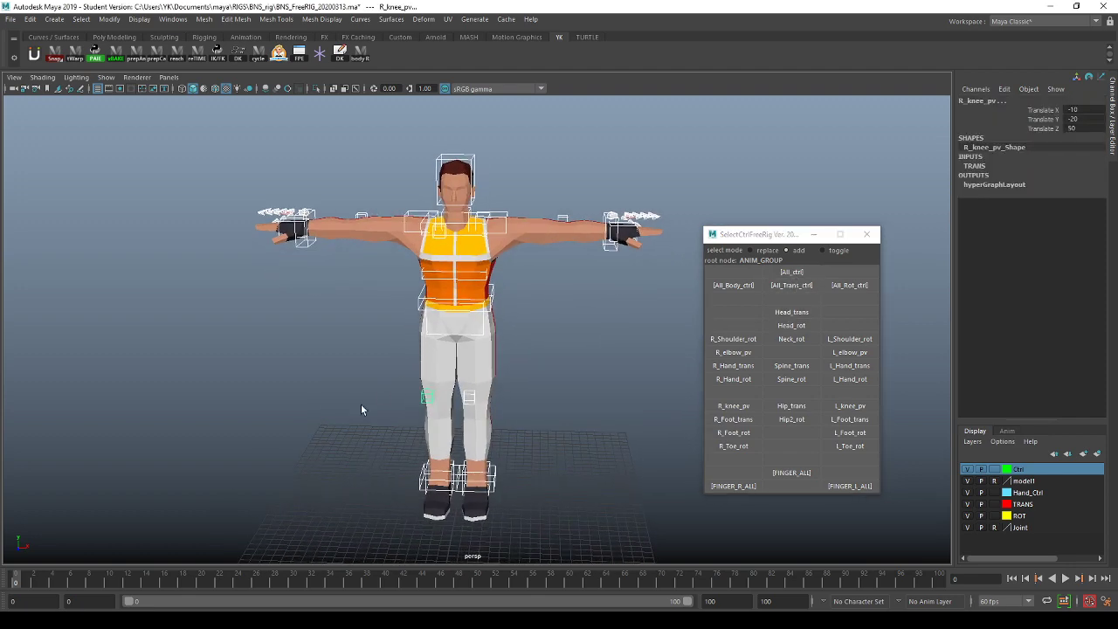
{"action": "key", "text": "alt+v"}
{"action": "left_click", "coordinate": [791, 472]}
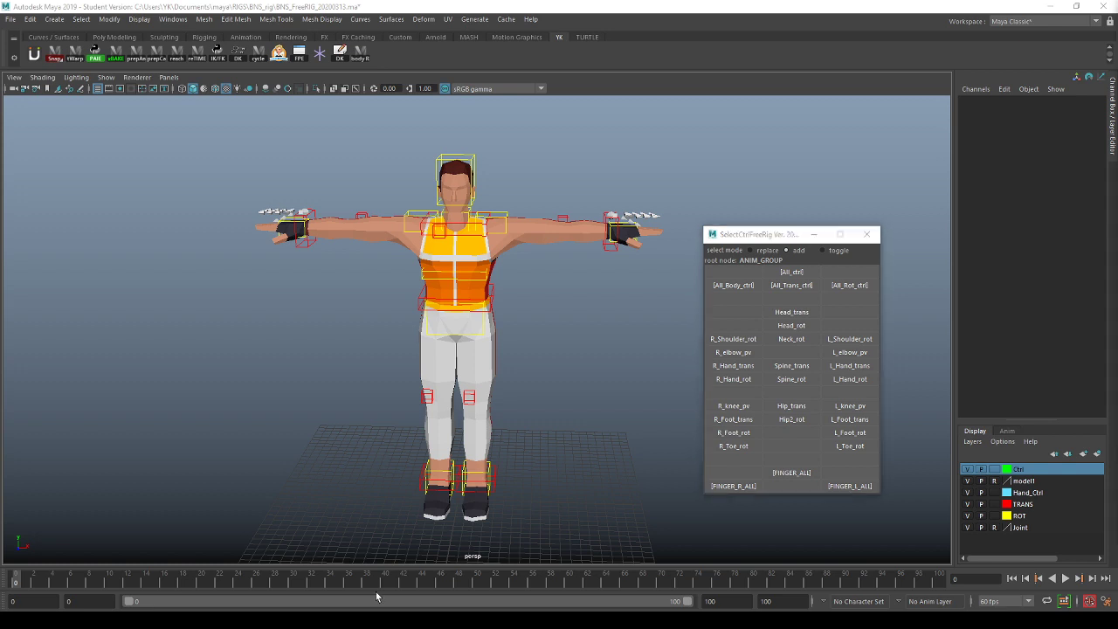
Step: Switch to File Explorer to view the SelectCtrl scripts in the BNS_rig folder, and return to Maya
{"action": "key", "text": "alt+Tab"}
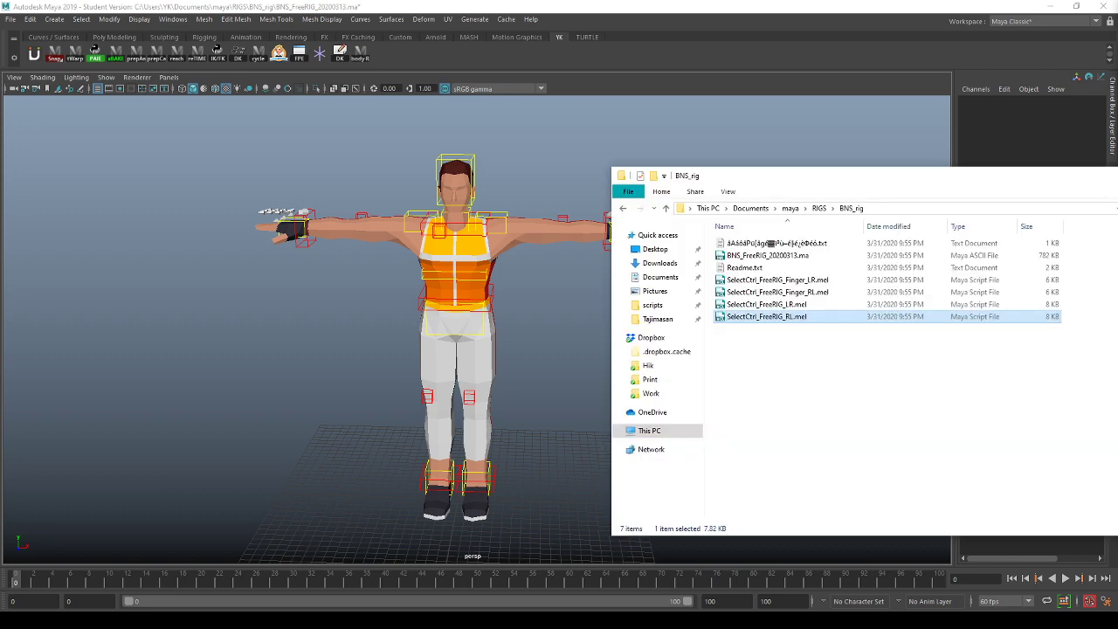
{"action": "key", "text": "alt+Tab"}
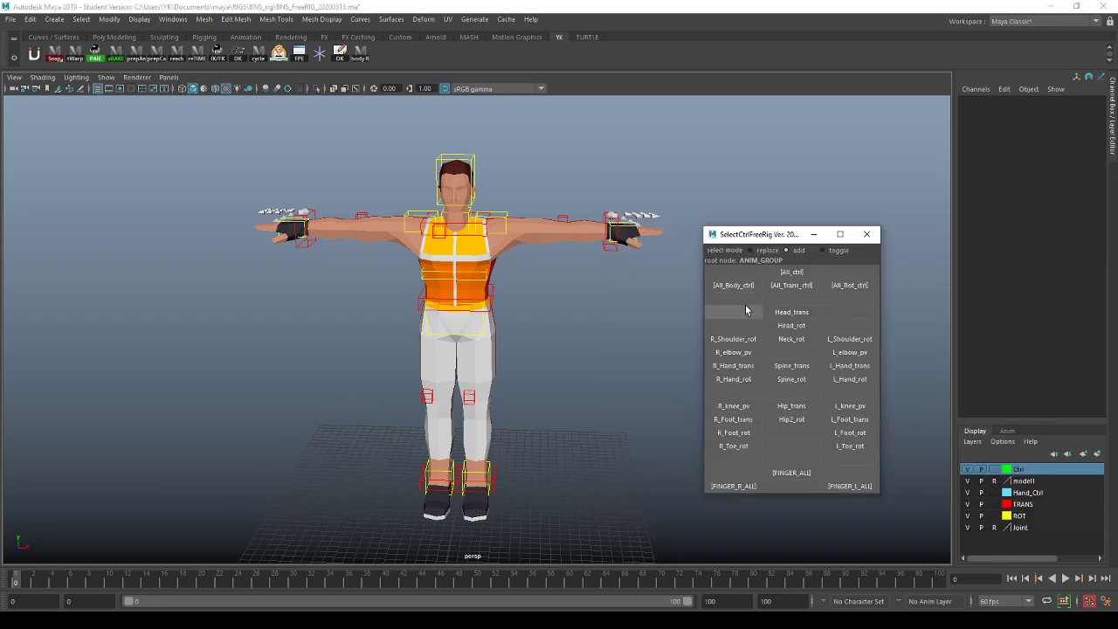
{"action": "middle_click_drag", "start_coordinate": [603, 294], "coordinate": [610, 275], "text": "alt"}
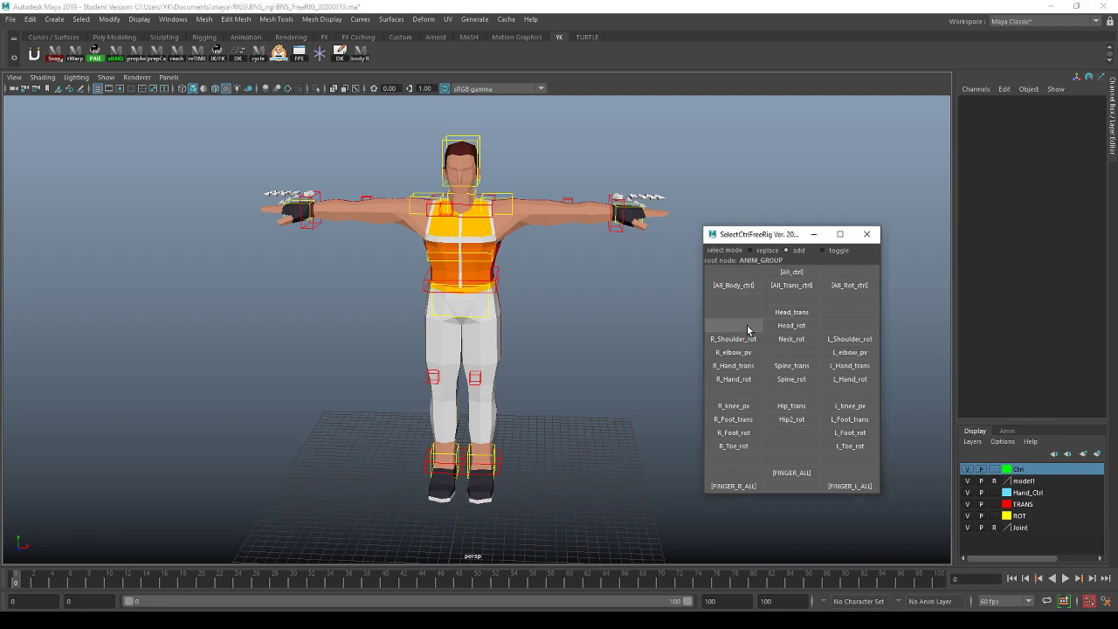
Step: Select the Hip_trans control and view it on the rig
{"action": "left_click", "coordinate": [791, 405]}
{"action": "middle_click_drag", "start_coordinate": [577, 375], "coordinate": [548, 345], "text": "alt"}
{"action": "right_click_drag", "start_coordinate": [547, 345], "coordinate": [584, 340], "text": "alt"}
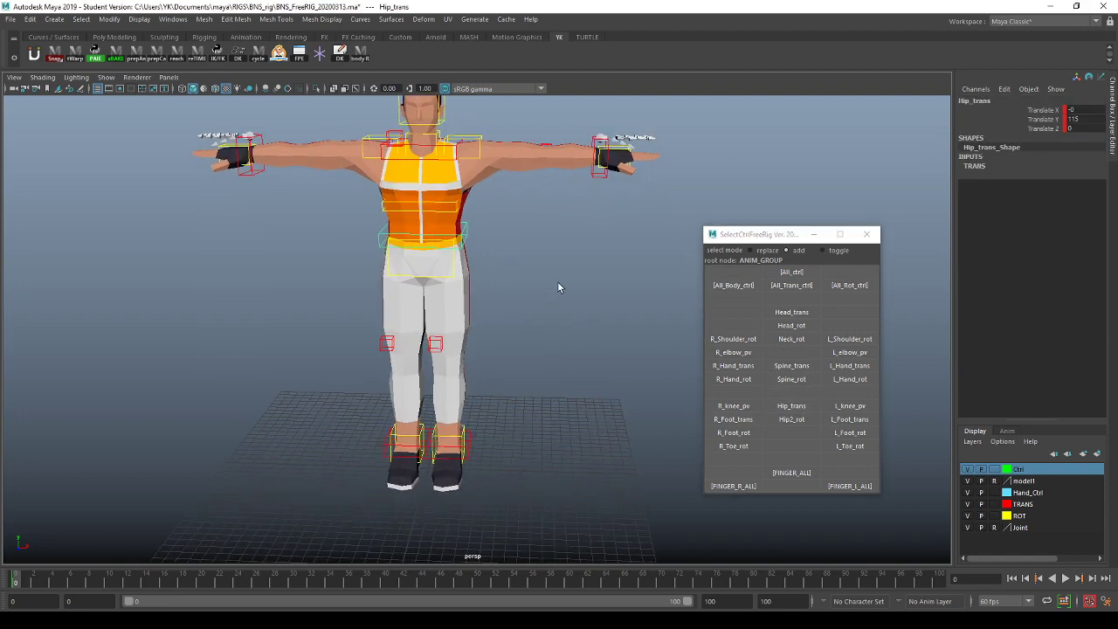
{"action": "middle_click_drag", "start_coordinate": [564, 281], "coordinate": [567, 312], "text": "alt"}
{"action": "right_click_drag", "start_coordinate": [566, 312], "coordinate": [743, 401], "text": "alt"}
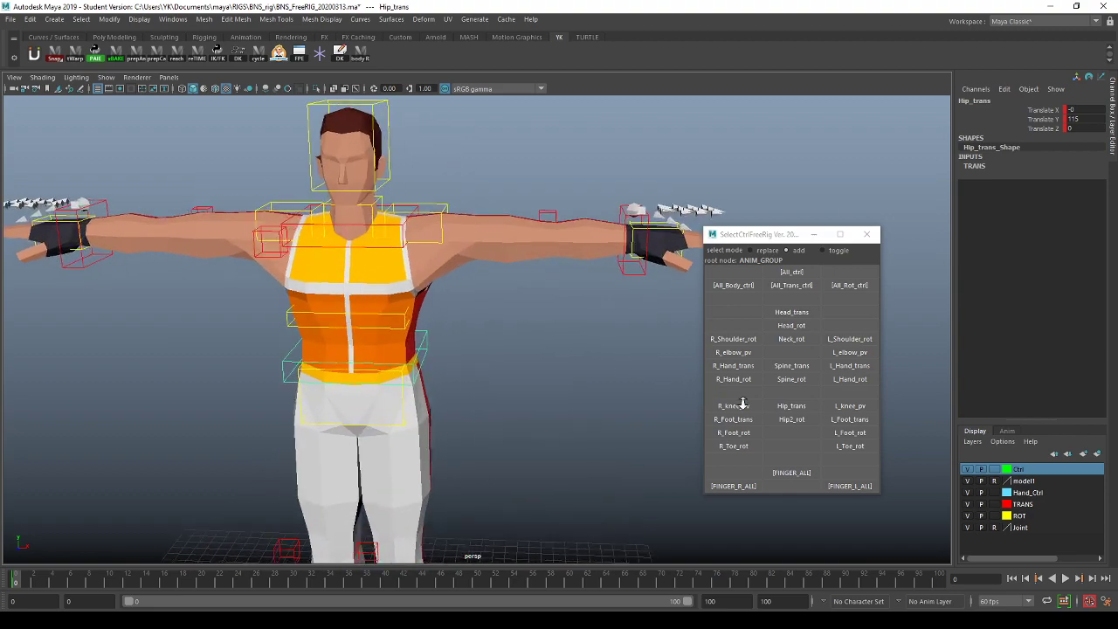
Step: Select the left pinky controls, including L_Pinky3 and L_Pinky0, and examine their rotation handles up close
{"action": "left_click_drag", "start_coordinate": [614, 360], "coordinate": [524, 374], "text": "alt"}
{"action": "middle_click_drag", "start_coordinate": [524, 374], "coordinate": [510, 361], "text": "alt"}
{"action": "right_click_drag", "start_coordinate": [576, 349], "coordinate": [803, 407], "text": "alt"}
{"action": "left_click", "coordinate": [551, 322]}
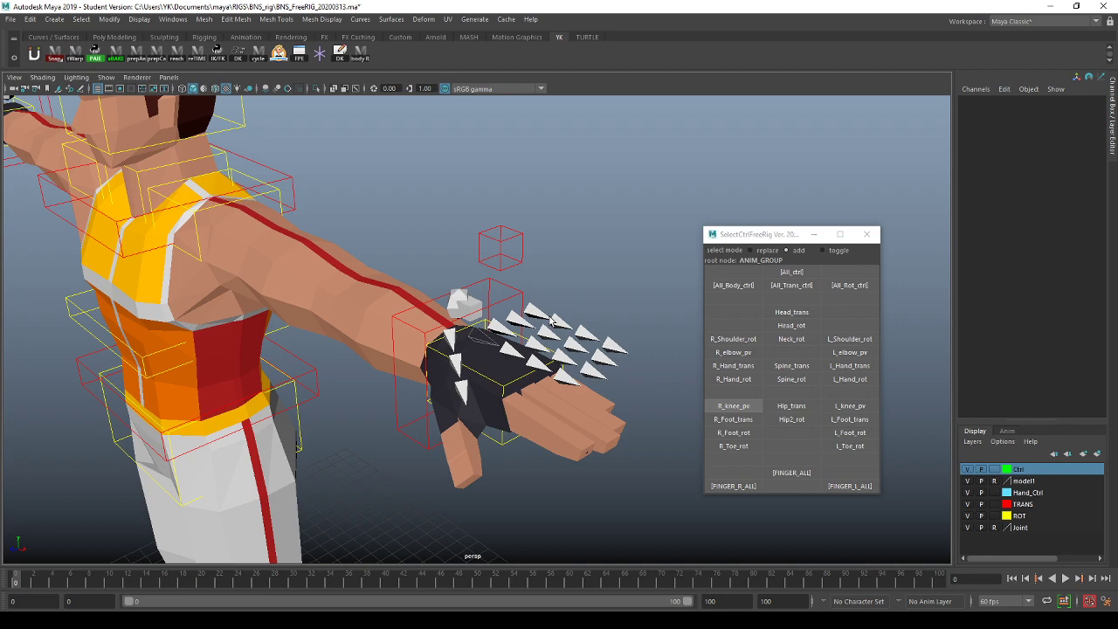
{"action": "left_click", "coordinate": [539, 318]}
{"action": "left_click", "coordinate": [604, 348]}
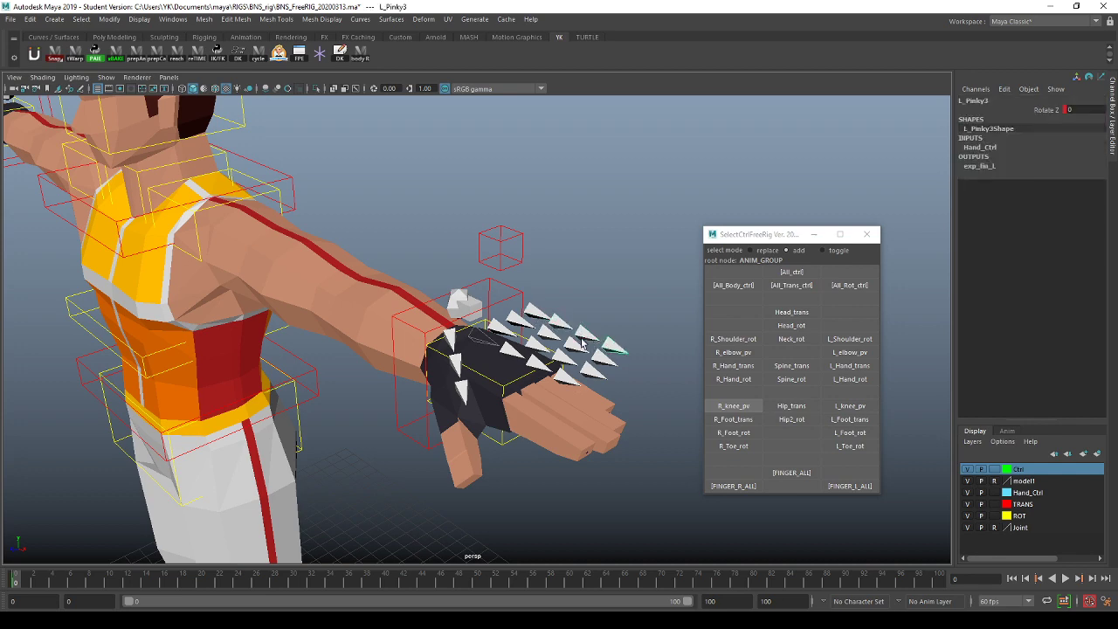
{"action": "left_click", "coordinate": [548, 325]}
{"action": "key", "text": "e"}
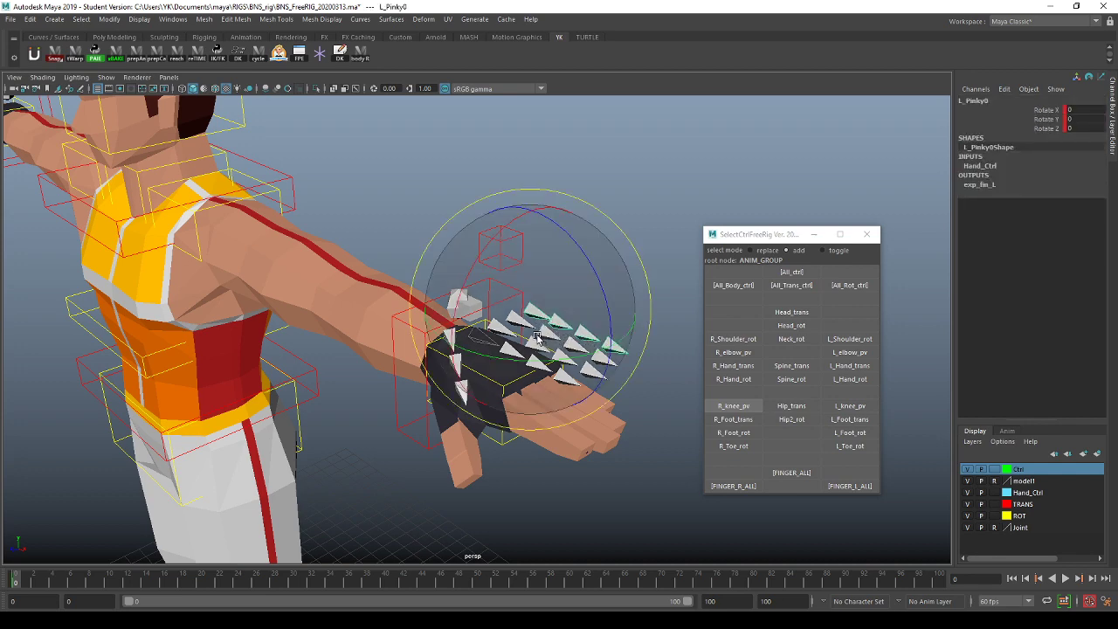
{"action": "left_click_drag", "start_coordinate": [471, 339], "coordinate": [499, 308], "text": "alt"}
{"action": "key", "text": "q"}
{"action": "scroll", "coordinate": [498, 306], "scroll_direction": "up", "scroll_amount": 3}
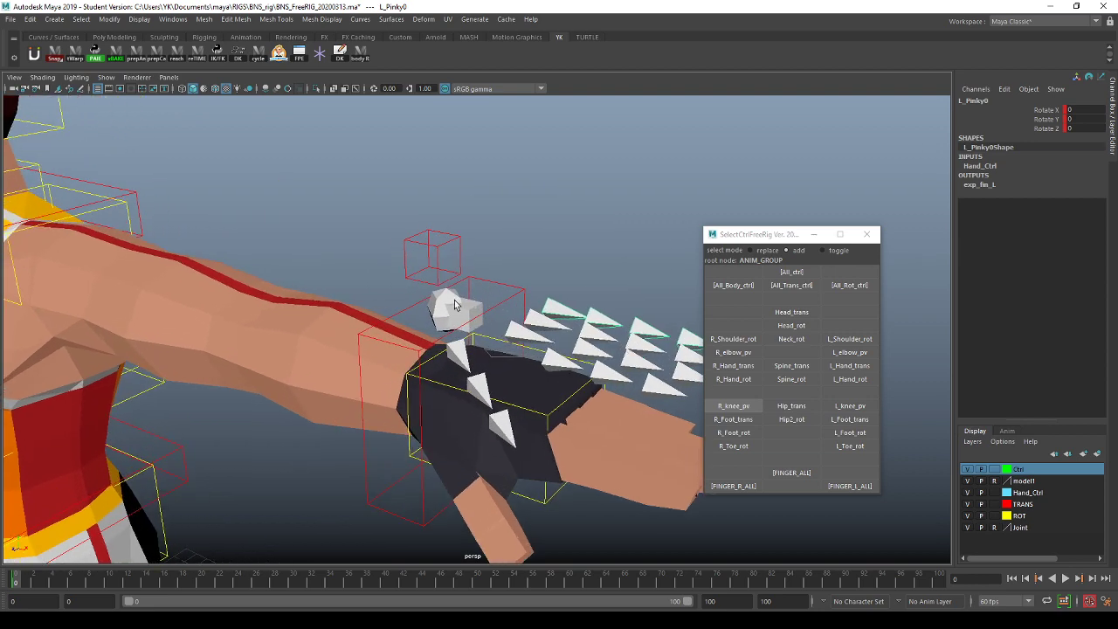
Step: Select L_Hand_rot, rotate the left hand to about X -62.4, Y 12.8, Z 20.2, and undo the last rotation
{"action": "left_click", "coordinate": [850, 379]}
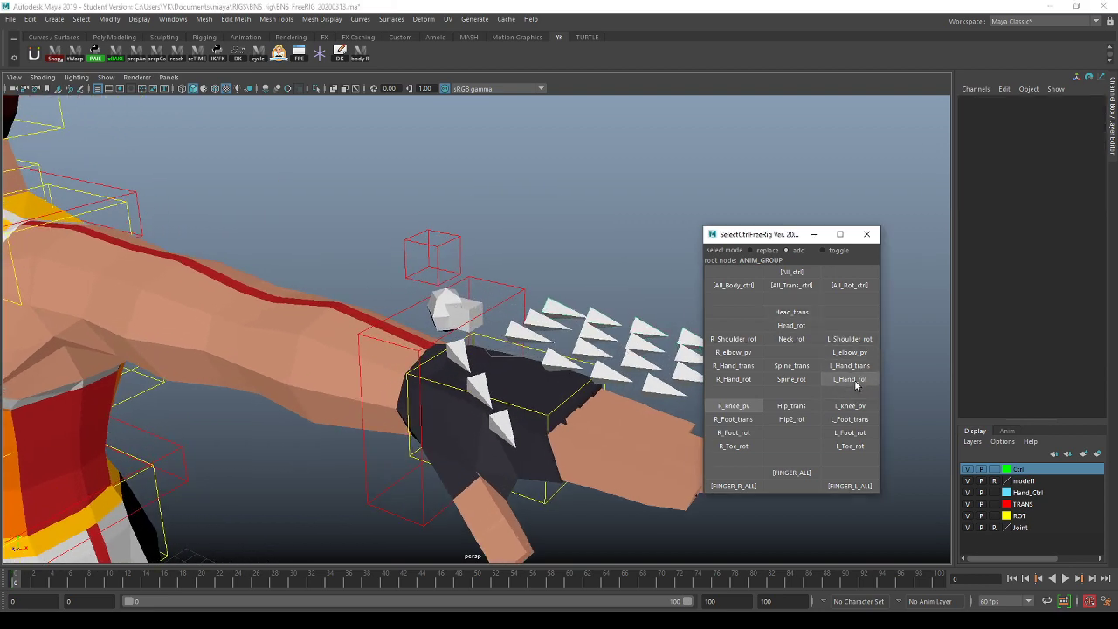
{"action": "key", "text": "e"}
{"action": "left_click_drag", "start_coordinate": [541, 363], "coordinate": [517, 365]}
{"action": "left_click_drag", "start_coordinate": [435, 366], "coordinate": [463, 311]}
{"action": "key", "text": "q"}
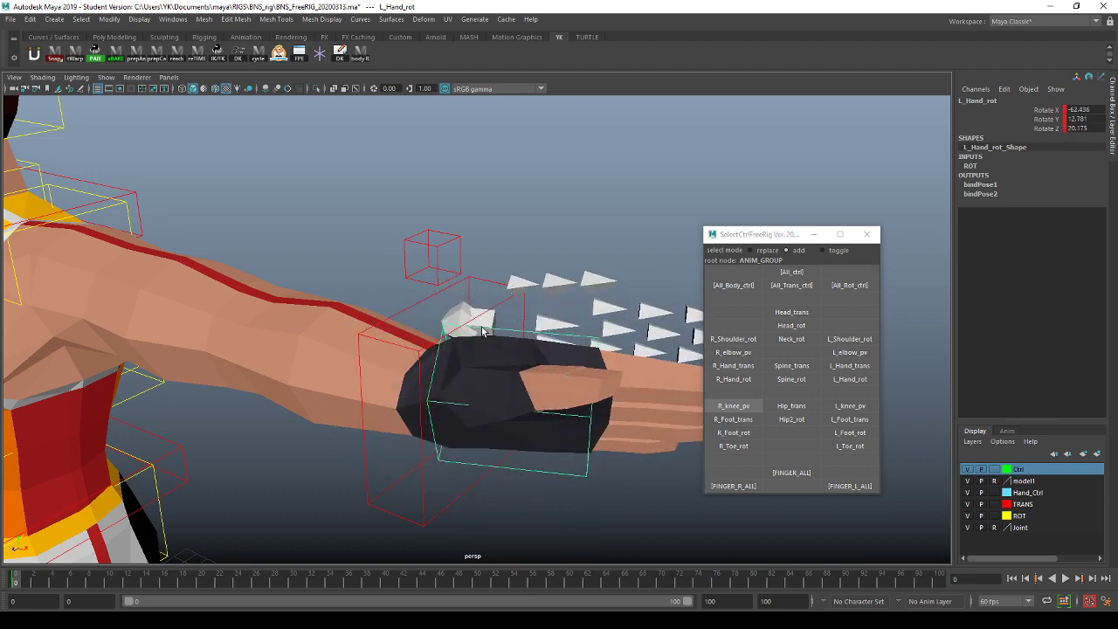
{"action": "key", "text": "ctrl+z"}
Step: Select finger_base_L_ROT, try rotating the left finger base, and undo the rotation
{"action": "left_click", "coordinate": [456, 312]}
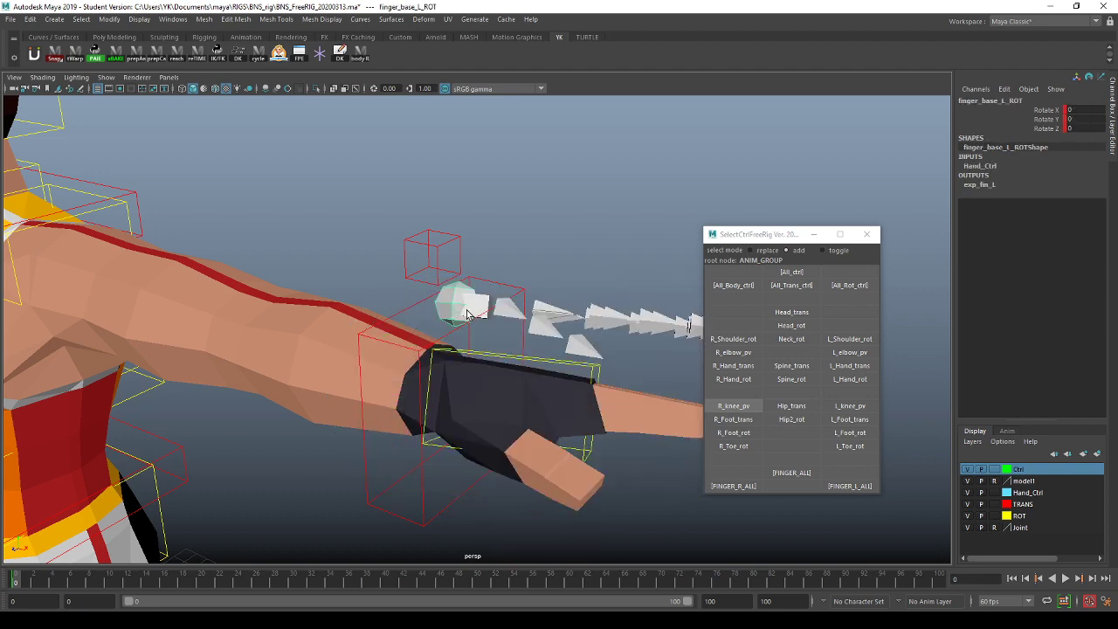
{"action": "key", "text": "e"}
{"action": "left_click_drag", "start_coordinate": [463, 318], "coordinate": [420, 335]}
{"action": "key", "text": "ctrl+z"}
{"action": "key", "text": "q"}
Step: Try rotating finger_base_L_OFFSET to about X -3.1, Y -1.4, Z 11.8, undo the hand test rotations, and clear the selection
{"action": "left_click", "coordinate": [482, 306]}
{"action": "key", "text": "e"}
{"action": "left_click_drag", "start_coordinate": [419, 336], "coordinate": [516, 312]}
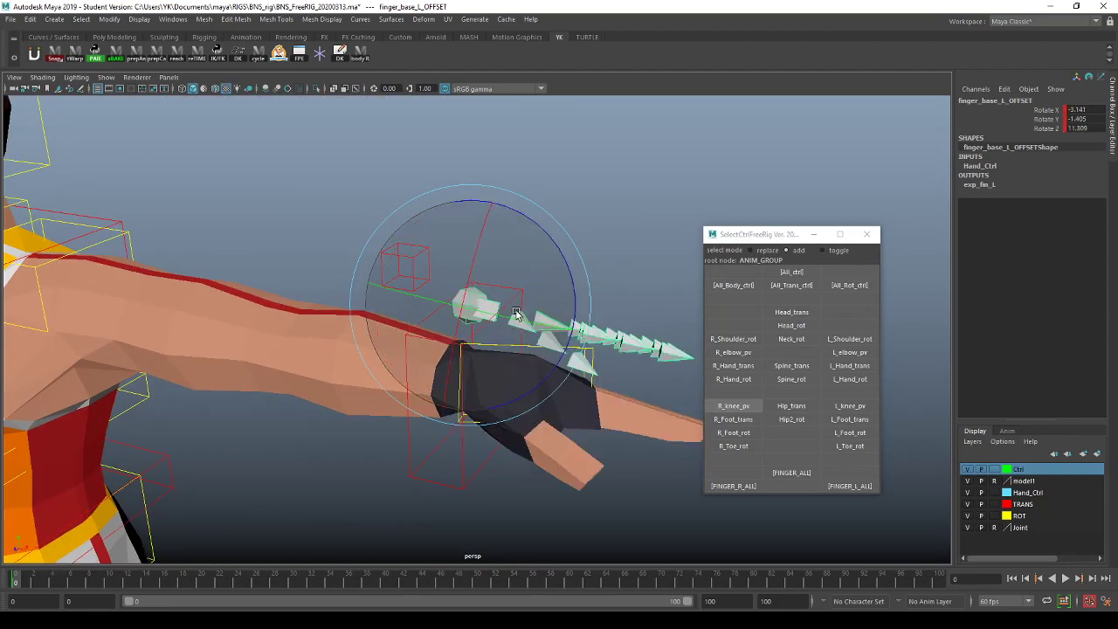
{"action": "key", "text": "ctrl+z"}
{"action": "key", "text": "ctrl+z"}
{"action": "key", "text": "ctrl+z"}
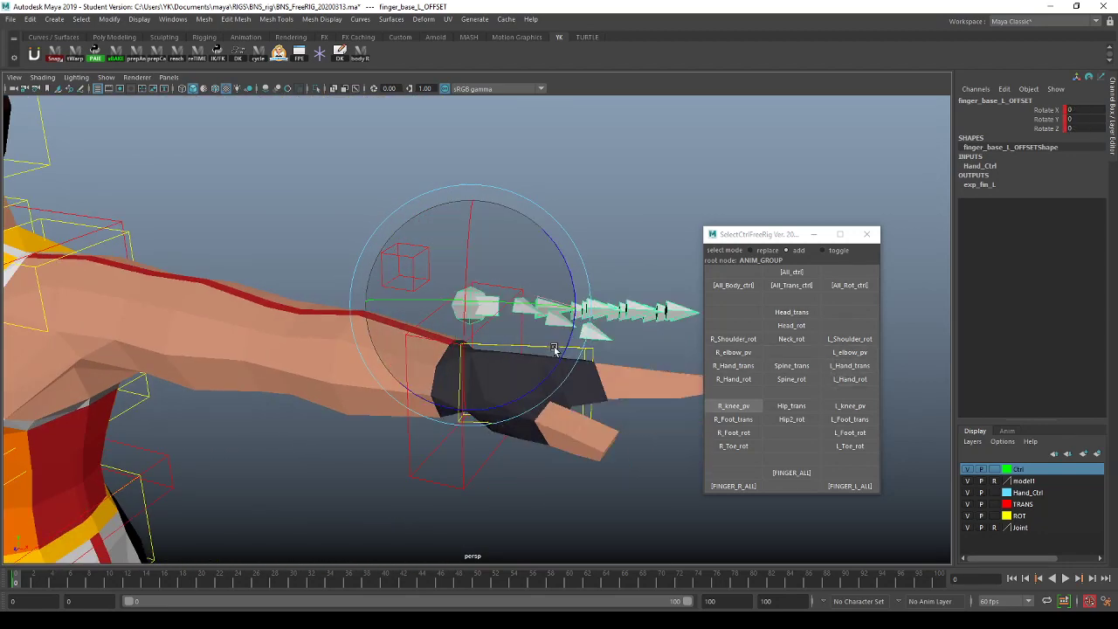
{"action": "left_click", "coordinate": [555, 354]}
{"action": "key", "text": "ctrl+z"}
{"action": "left_click", "coordinate": [541, 272]}
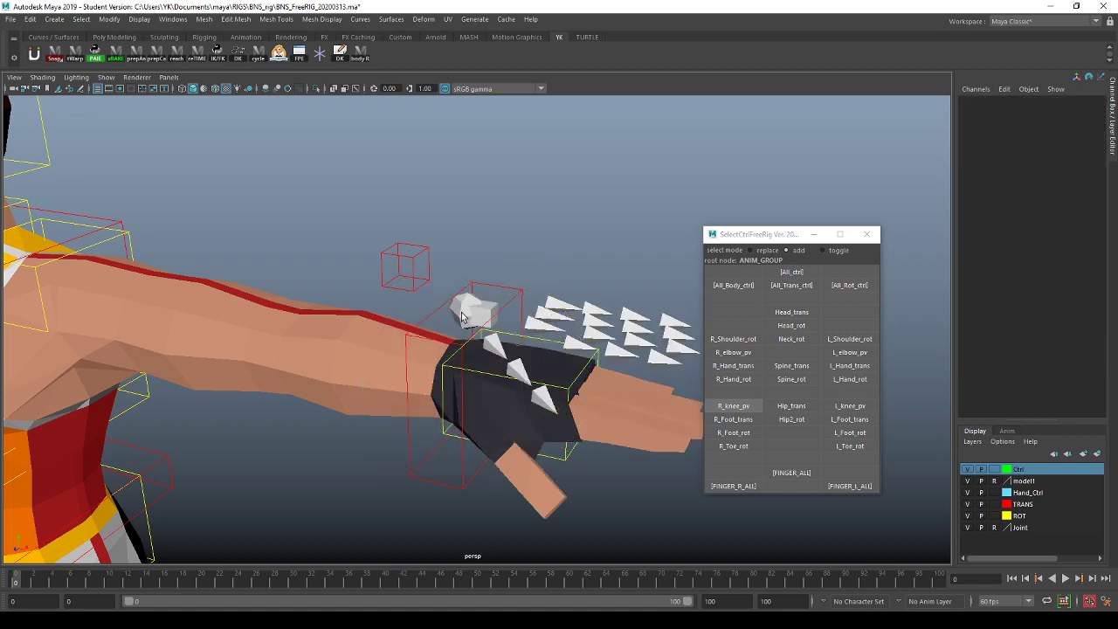
Step: Select several left finger controls, including L_Middle2, try rotating them, undo the rotations, and clear the selection
{"action": "left_click", "coordinate": [466, 306]}
{"action": "left_click_drag", "start_coordinate": [534, 295], "coordinate": [601, 389], "text": "alt"}
{"action": "key", "text": "e"}
{"action": "key", "text": "ctrl+z"}
{"action": "left_click", "coordinate": [462, 278]}
{"action": "left_click", "coordinate": [496, 361]}
{"action": "left_click", "coordinate": [528, 304]}
{"action": "key", "text": "e"}
{"action": "key", "text": "ctrl+z"}
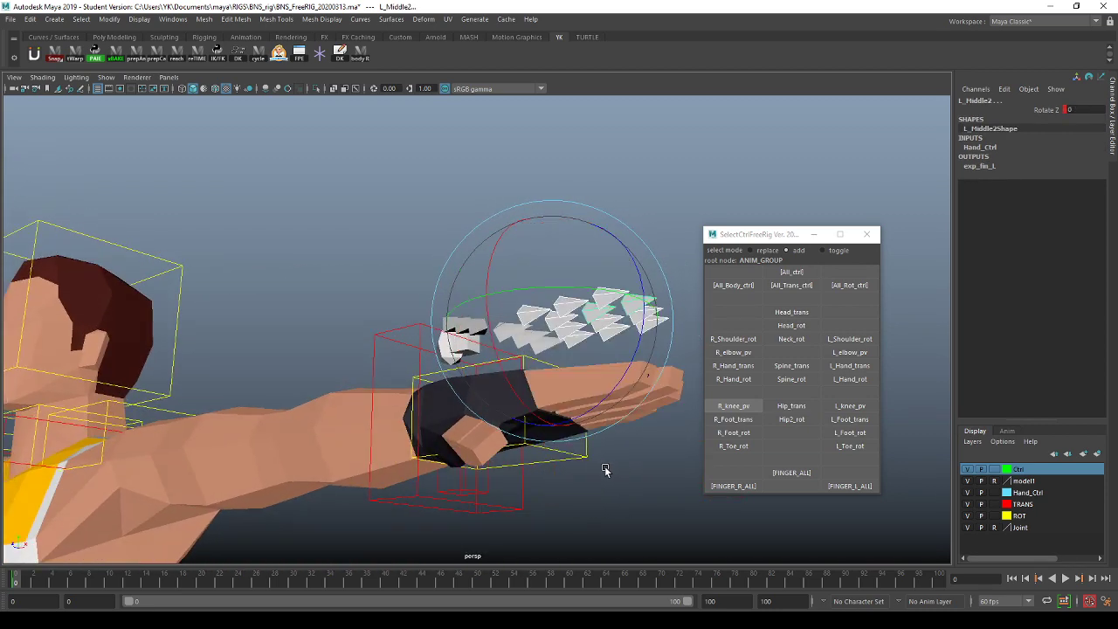
{"action": "key", "text": "ctrl+z"}
{"action": "left_click", "coordinate": [614, 495]}
Step: Select Hip_trans, try moving the hips, and undo the move
{"action": "left_click_drag", "start_coordinate": [601, 458], "coordinate": [533, 399], "text": "alt"}
{"action": "left_click", "coordinate": [794, 396]}
{"action": "left_click", "coordinate": [796, 407]}
{"action": "key", "text": "w"}
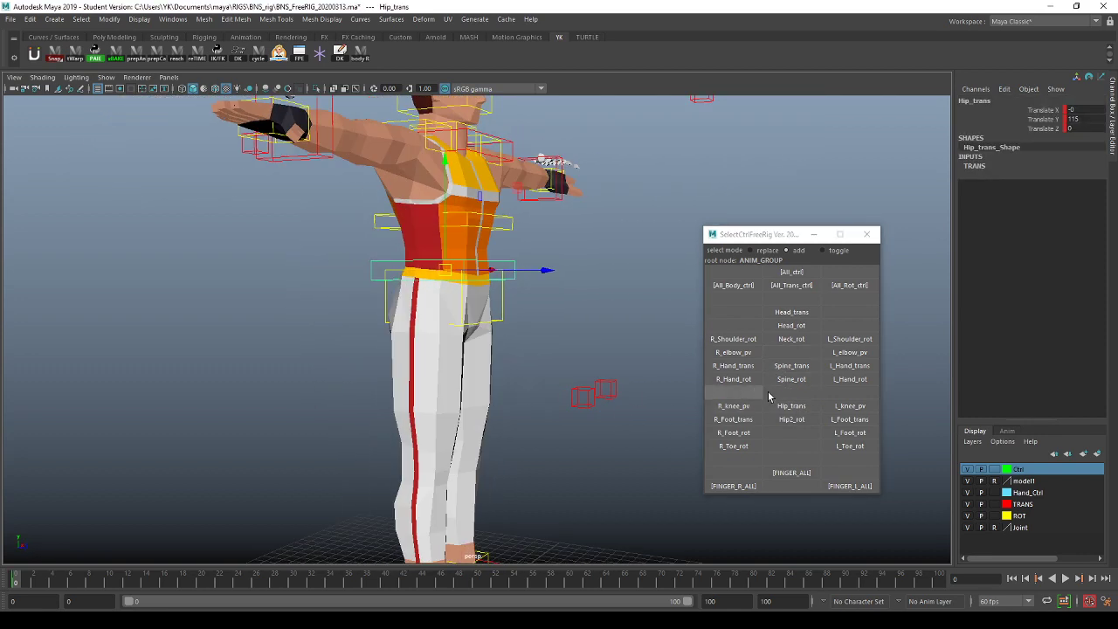
{"action": "mouse_move", "coordinate": [522, 406]}
{"action": "middle_mouse_down"}
{"action": "mouse_move", "coordinate": [534, 417]}
{"action": "mouse_move", "coordinate": [533, 407]}
{"action": "middle_mouse_up"}
{"action": "key", "text": "ctrl+z"}
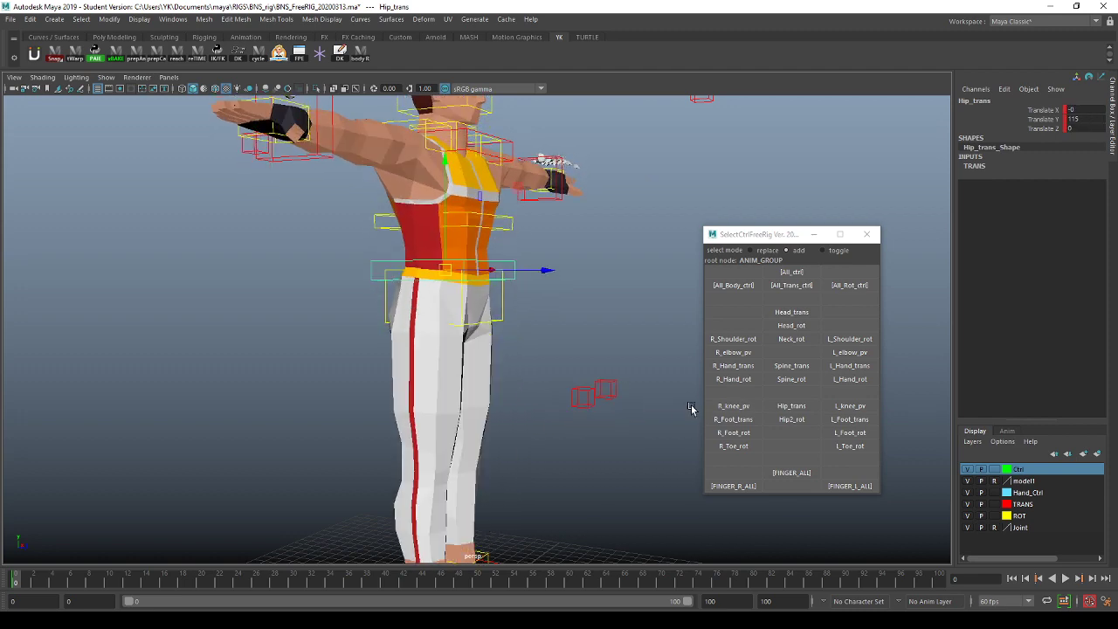
Step: Select Hip2_rot and rotate the hips to about -25.8 in Z
{"action": "left_click", "coordinate": [784, 432]}
{"action": "left_click", "coordinate": [773, 414]}
{"action": "key", "text": "e"}
{"action": "middle_click_drag", "start_coordinate": [513, 305], "coordinate": [532, 340], "text": "alt"}
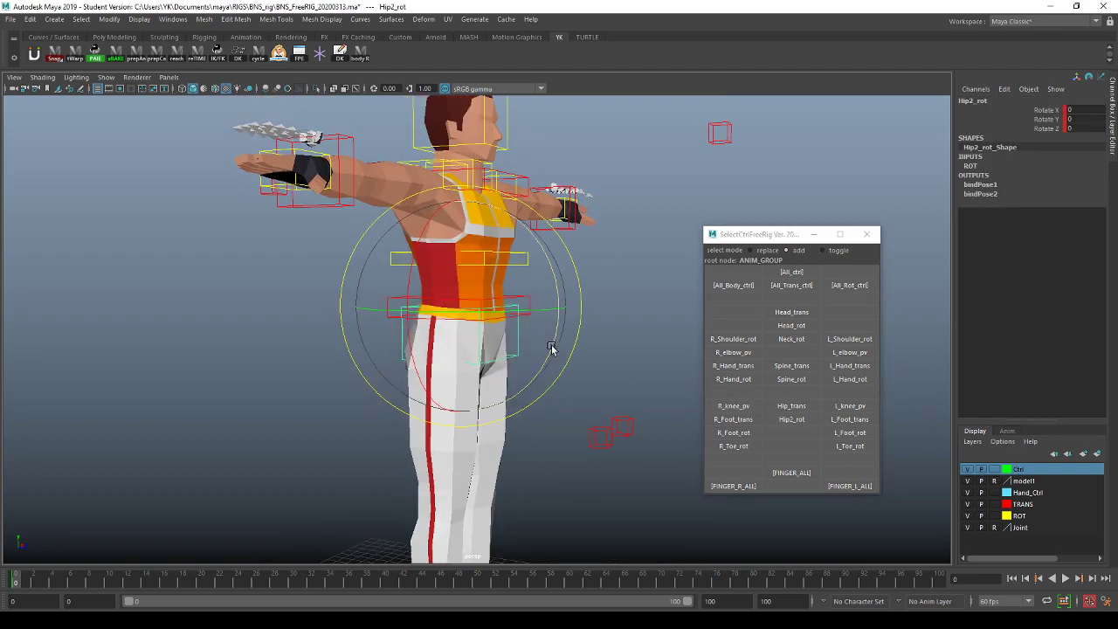
{"action": "left_click_drag", "start_coordinate": [553, 347], "coordinate": [558, 309]}
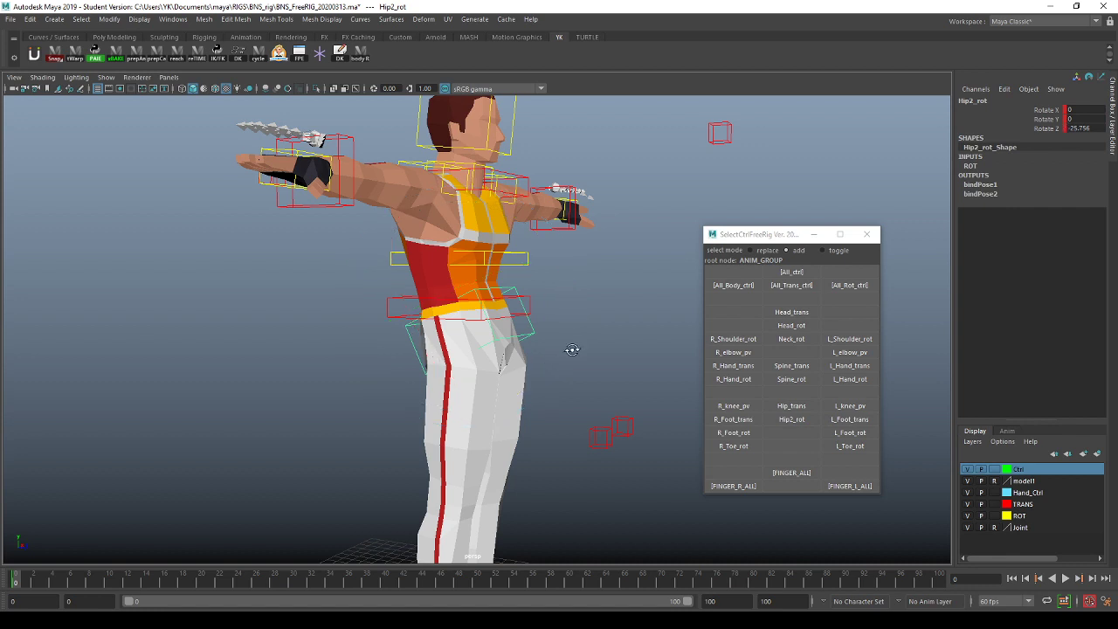
{"action": "mouse_move", "coordinate": [571, 349]}
{"action": "left_mouse_down", "text": "alt"}
{"action": "mouse_move", "coordinate": [593, 349]}
{"action": "mouse_move", "coordinate": [566, 368]}
{"action": "left_mouse_up", "text": "alt"}
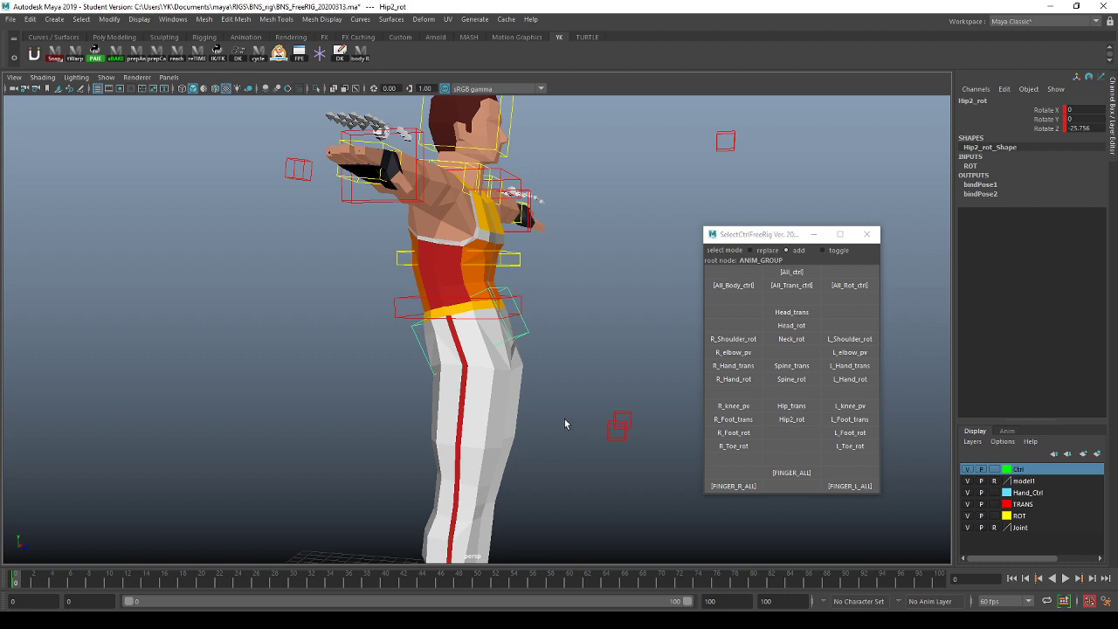
Step: Undo the hip rotation and the remaining test changes until the rig is in its T-pose with nothing selected
{"action": "key", "text": "ctrl+z"}
{"action": "key", "text": "ctrl+z"}
{"action": "key", "text": "ctrl+z"}
{"action": "key", "text": "ctrl+z"}
{"action": "key", "text": "ctrl+z"}
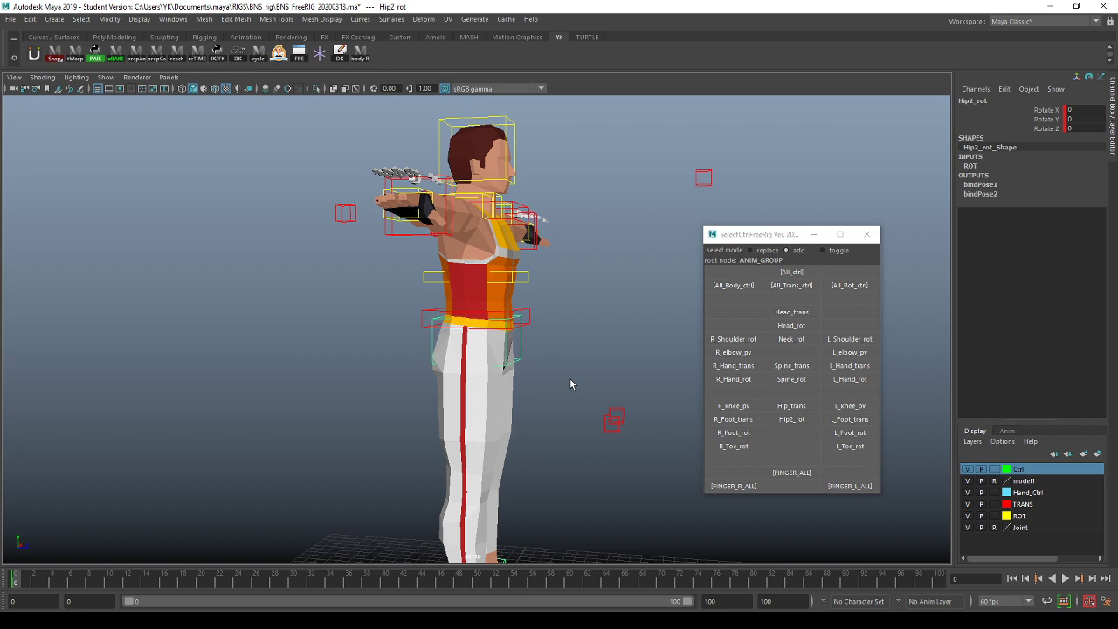
{"action": "key", "text": "ctrl+z"}
{"action": "key", "text": "ctrl+z"}
{"action": "key", "text": "ctrl+z"}
{"action": "key", "text": "ctrl+z"}
{"action": "key", "text": "ctrl+z"}
{"action": "key", "text": "ctrl+z"}
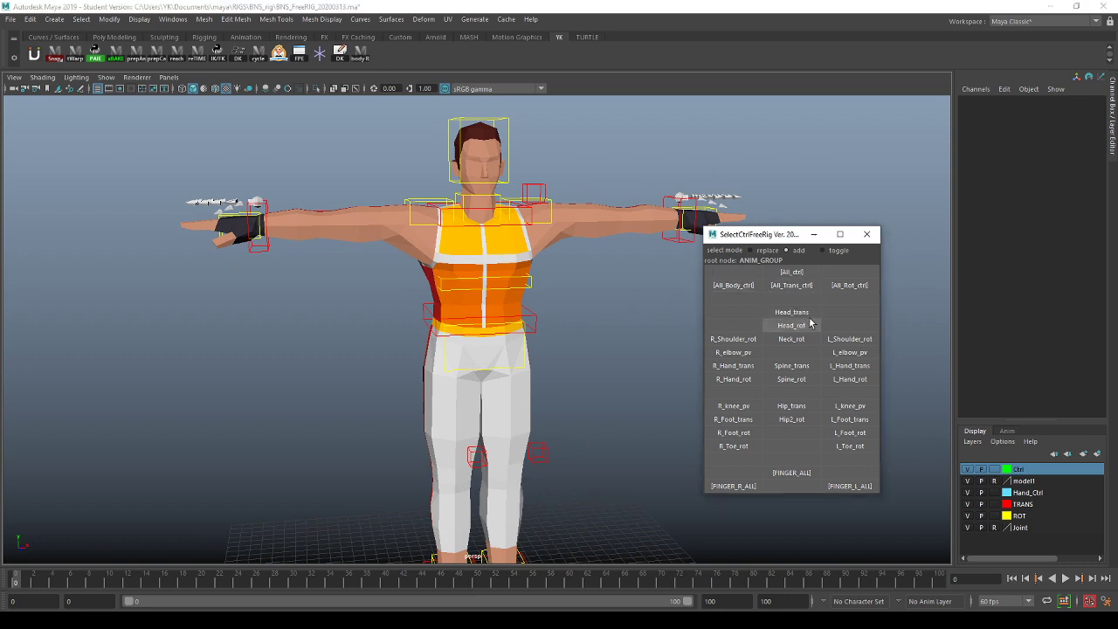
Step: Select the Head_trans control with the move tool active, and clear the selection
{"action": "left_click", "coordinate": [775, 313]}
{"action": "key", "text": "w"}
{"action": "left_click", "coordinate": [751, 329]}
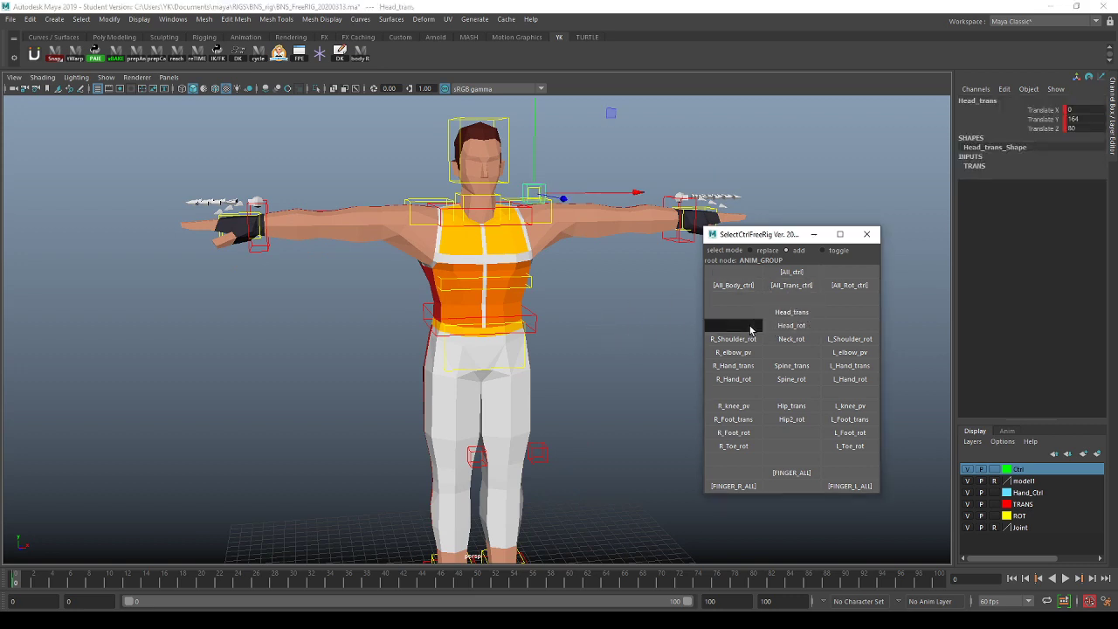
{"action": "left_click", "coordinate": [795, 355]}
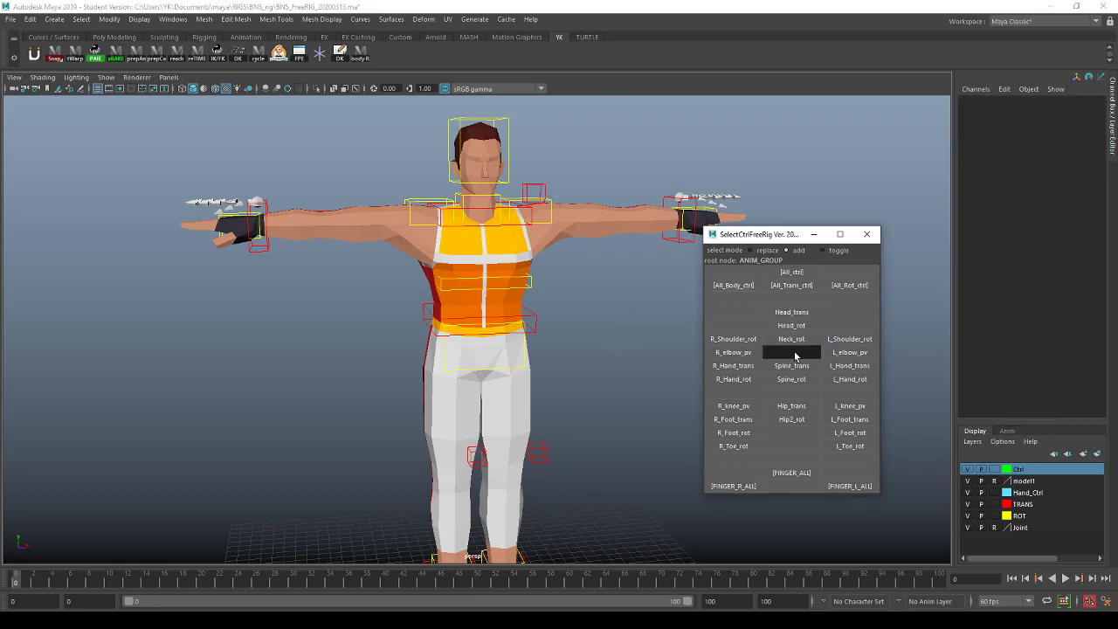
Step: Try moving the hips with Hip_trans, undo the move, and clear the selection
{"action": "left_click", "coordinate": [792, 405]}
{"action": "middle_click_drag", "start_coordinate": [578, 396], "coordinate": [594, 392]}
{"action": "key", "text": "ctrl+z"}
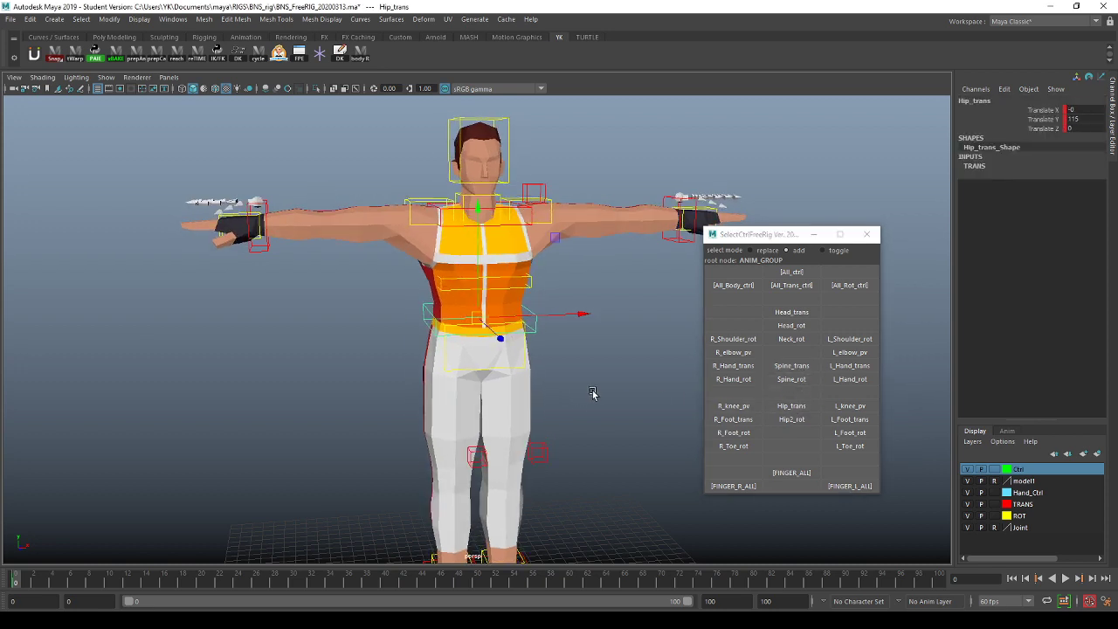
{"action": "left_click_drag", "start_coordinate": [594, 392], "coordinate": [548, 387], "text": "alt"}
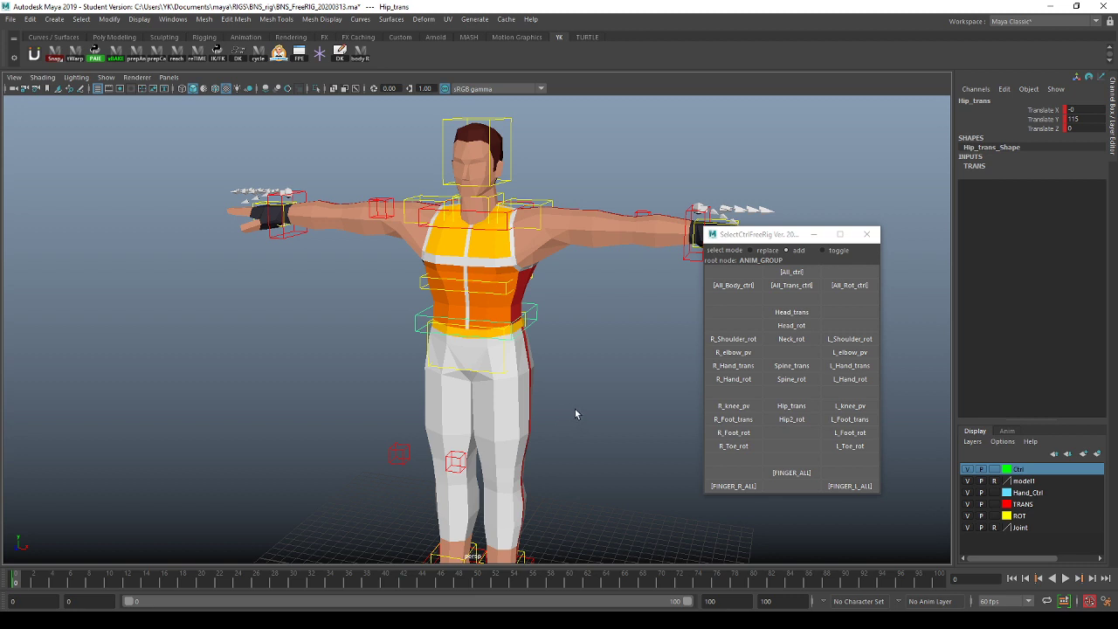
{"action": "left_click", "coordinate": [807, 352]}
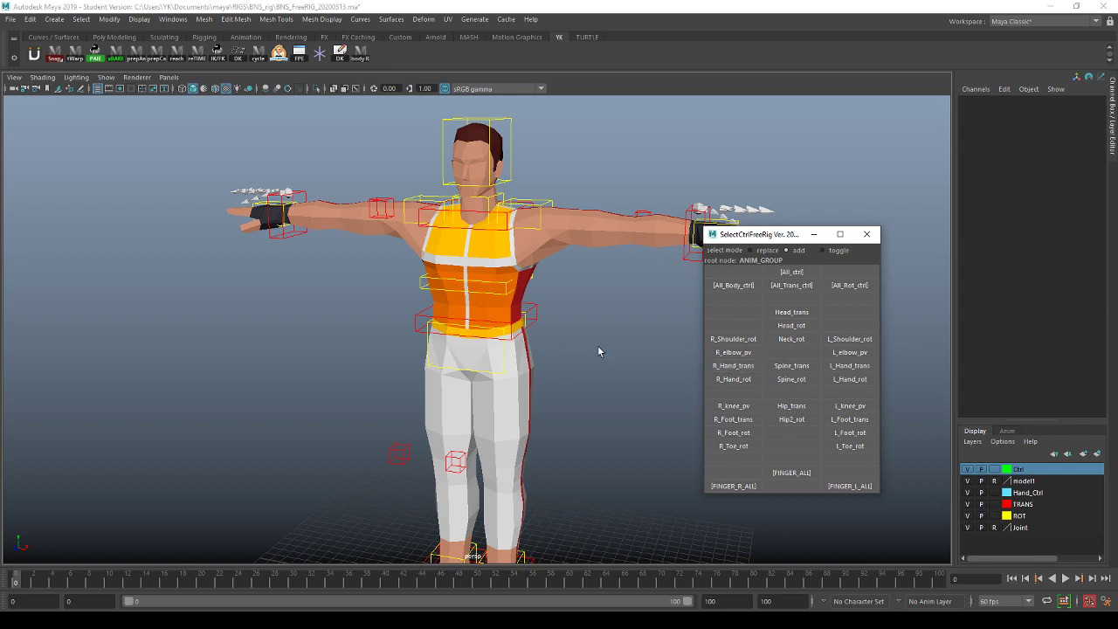
Step: Add Spine_trans and Spine_rot to one selection with the move tool active
{"action": "scroll", "coordinate": [600, 358], "scroll_direction": "down", "scroll_amount": 3}
{"action": "middle_click_drag", "start_coordinate": [605, 372], "coordinate": [612, 339], "text": "alt"}
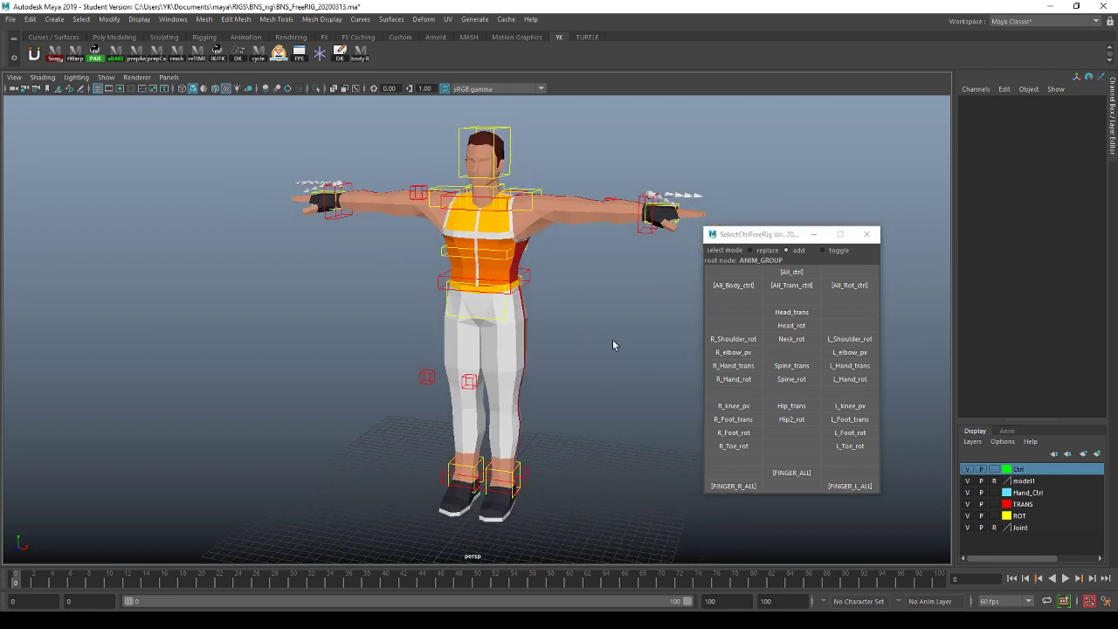
{"action": "left_click", "coordinate": [805, 398]}
{"action": "left_click", "coordinate": [807, 366]}
{"action": "left_click", "coordinate": [801, 379]}
{"action": "scroll", "coordinate": [591, 338], "scroll_direction": "up", "scroll_amount": 3}
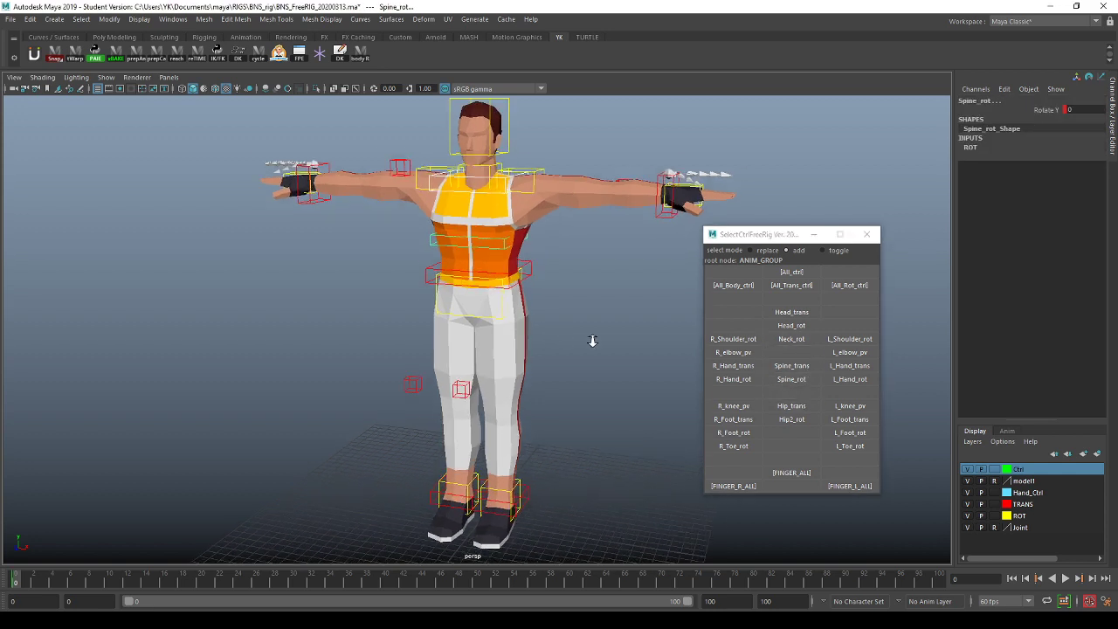
{"action": "key", "text": "w"}
Step: Select Head_trans, both hand trans controls, Spine_trans and Hip_trans, lower them together until Hip_trans reaches about 3.7, 93.8, 4.2, and deselect
{"action": "left_click", "coordinate": [789, 326]}
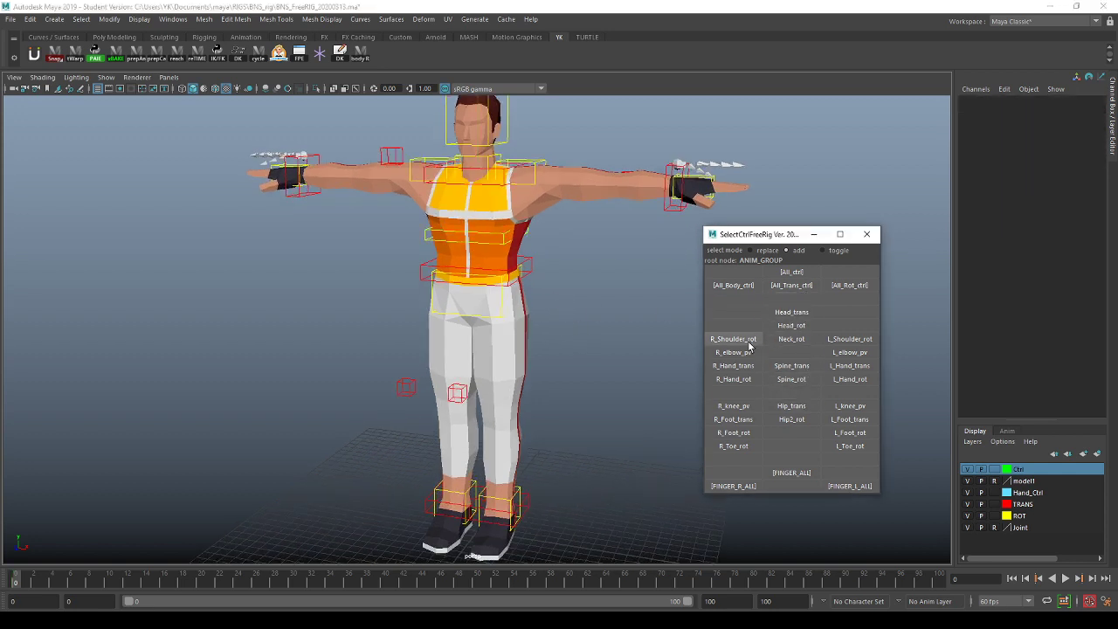
{"action": "left_click", "coordinate": [745, 367]}
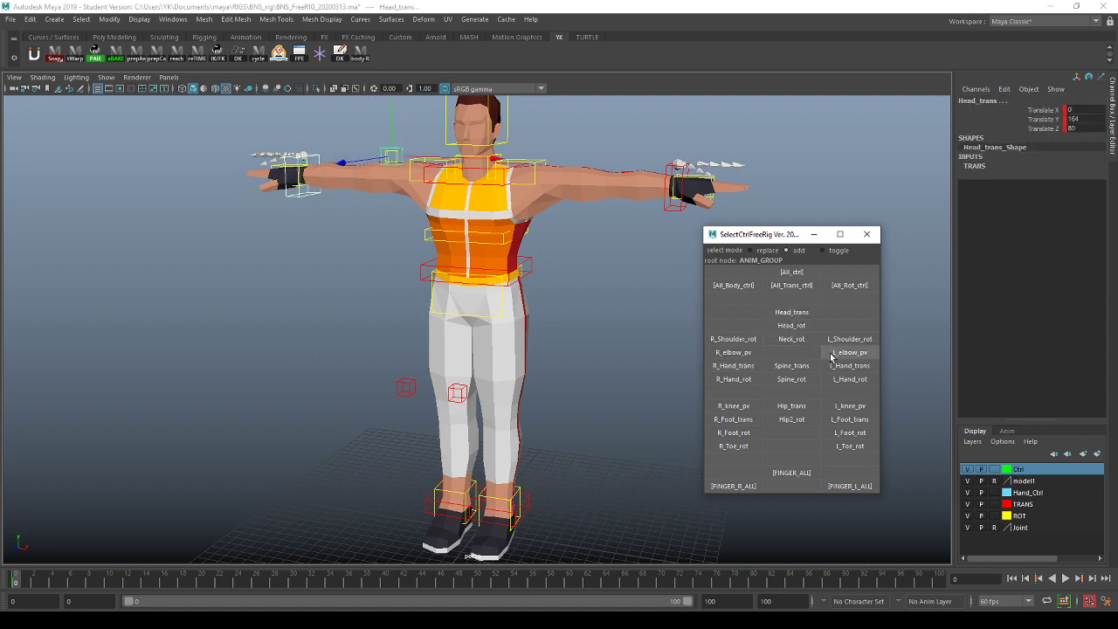
{"action": "left_click", "coordinate": [845, 366]}
{"action": "left_click", "coordinate": [800, 370]}
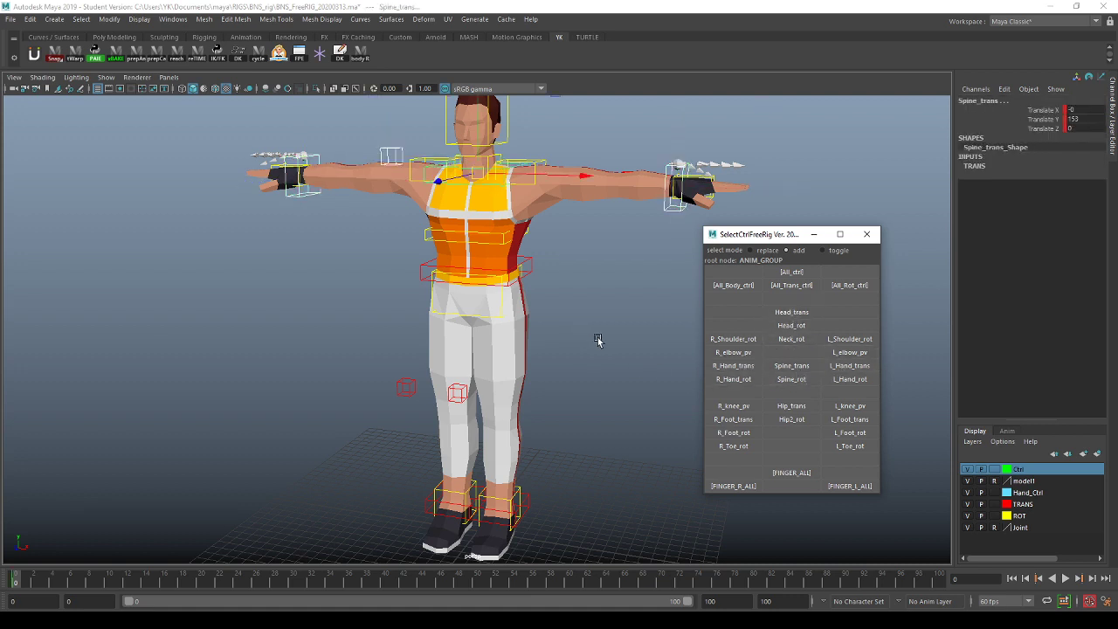
{"action": "left_click", "coordinate": [791, 405]}
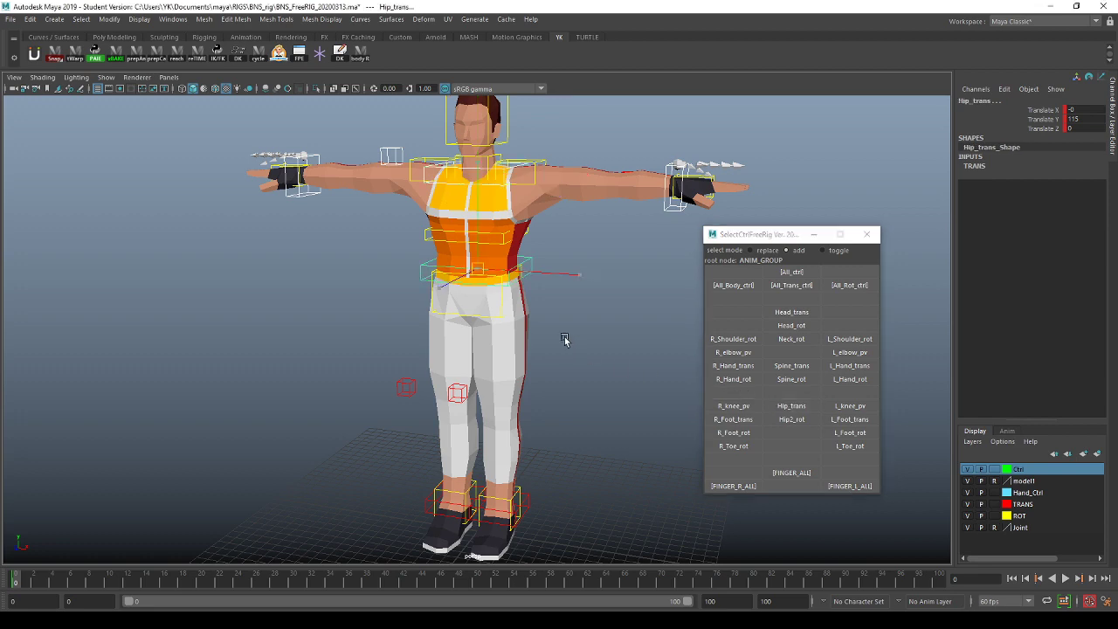
{"action": "middle_click_drag", "start_coordinate": [569, 342], "coordinate": [568, 372]}
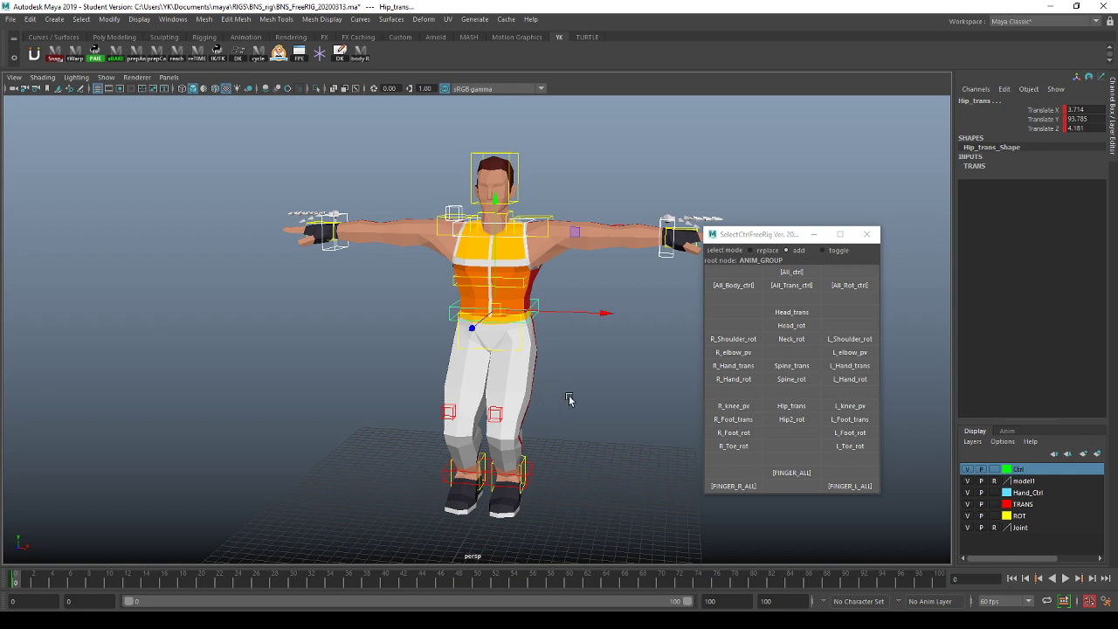
{"action": "left_click", "coordinate": [798, 397]}
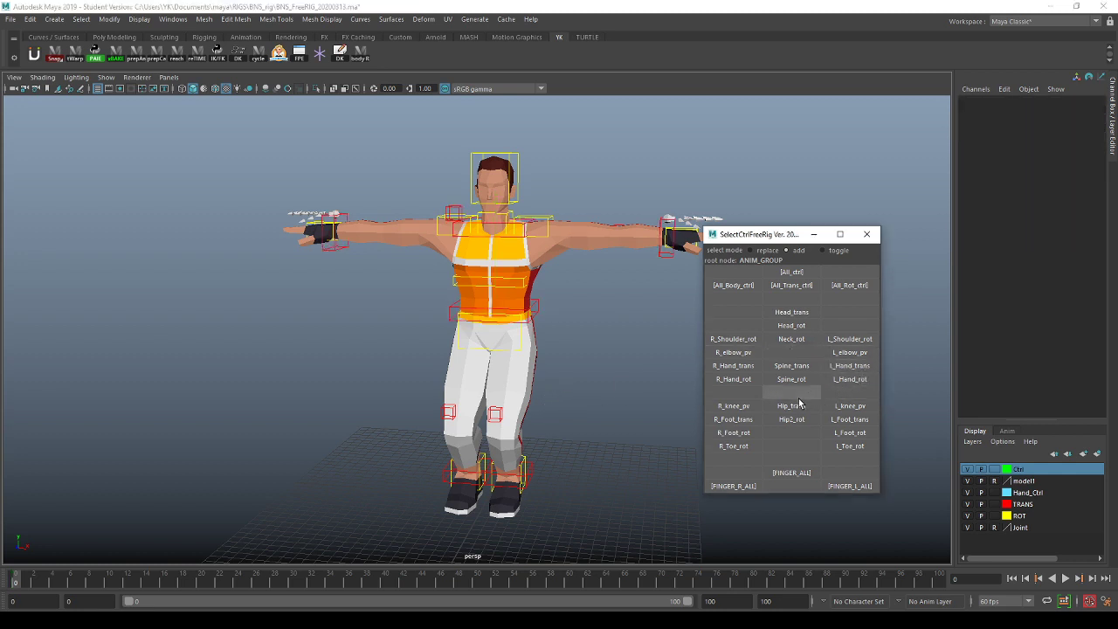
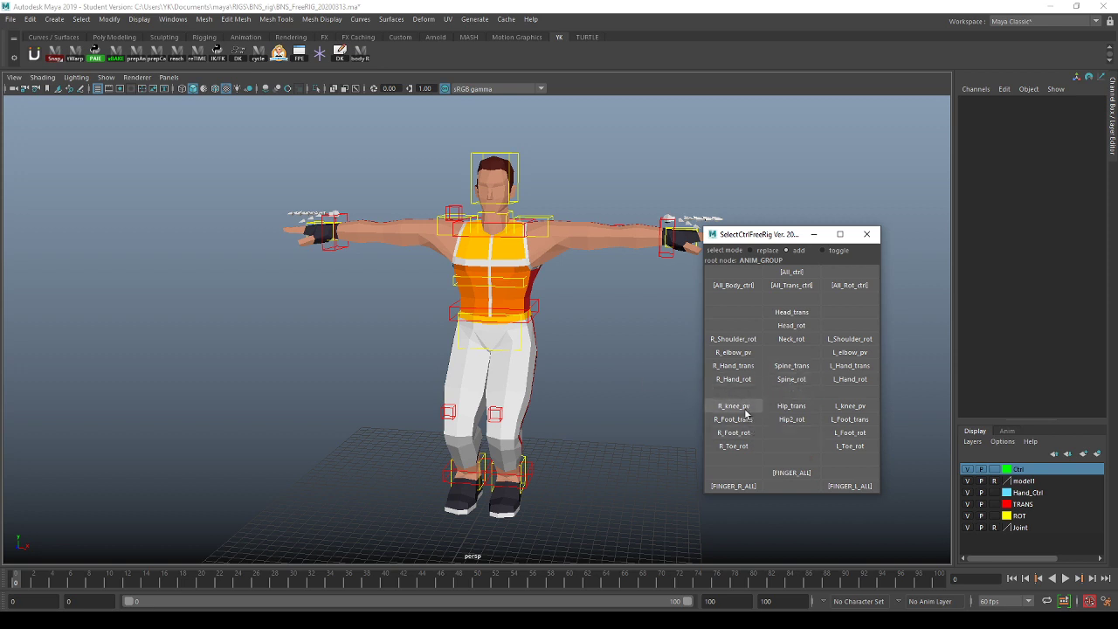
Step: Select R_Foot_trans and R_Foot_rot together, move the right foot out to its side, and turn it outward around Y
{"action": "left_click", "coordinate": [735, 431]}
{"action": "left_click", "coordinate": [777, 435]}
{"action": "left_click", "coordinate": [749, 420]}
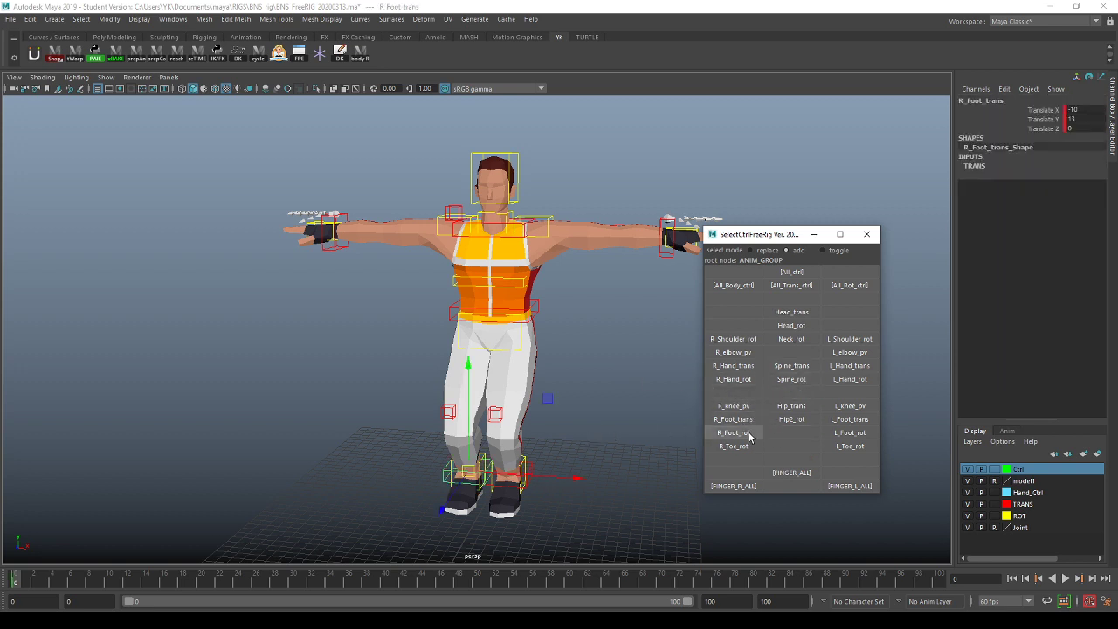
{"action": "left_click", "coordinate": [748, 433]}
{"action": "left_click_drag", "start_coordinate": [586, 454], "coordinate": [535, 446], "text": "alt"}
{"action": "left_click_drag", "start_coordinate": [557, 528], "coordinate": [519, 504]}
{"action": "key", "text": "e"}
{"action": "left_click_drag", "start_coordinate": [540, 435], "coordinate": [478, 403], "text": "alt"}
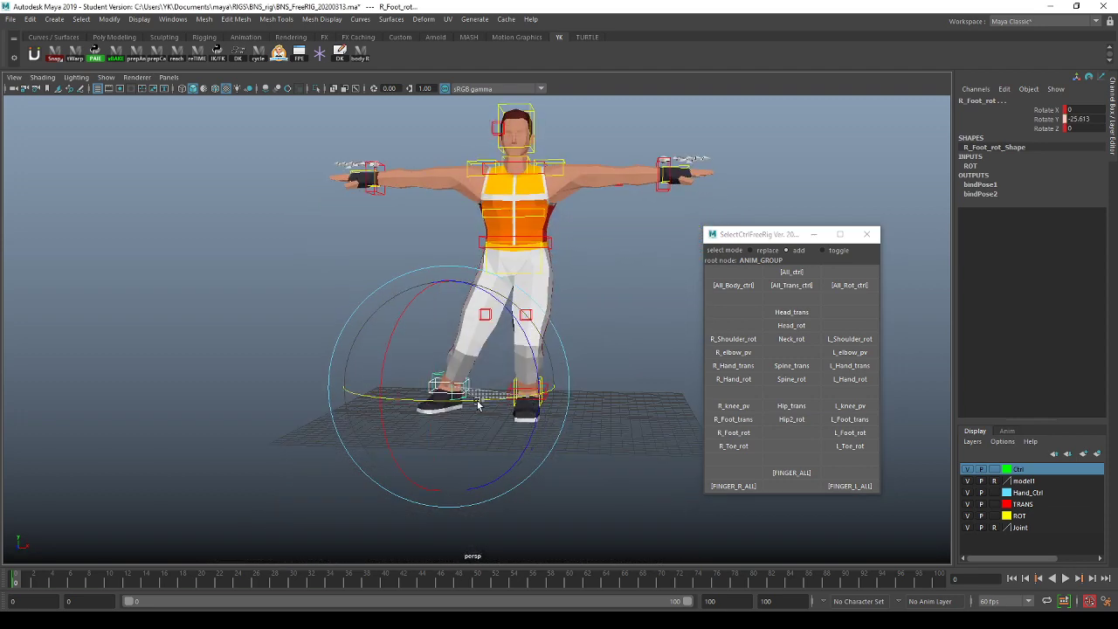
Step: Select the left foot controls and move the left foot forward to about 13.7 in X and 38.6 in Z
{"action": "left_click", "coordinate": [855, 394]}
{"action": "left_click", "coordinate": [859, 421]}
{"action": "key", "text": "w"}
{"action": "left_click_drag", "start_coordinate": [637, 421], "coordinate": [610, 490], "text": "alt"}
{"action": "left_click_drag", "start_coordinate": [611, 490], "coordinate": [699, 448], "text": "alt"}
{"action": "left_click_drag", "start_coordinate": [633, 468], "coordinate": [613, 444], "text": "alt"}
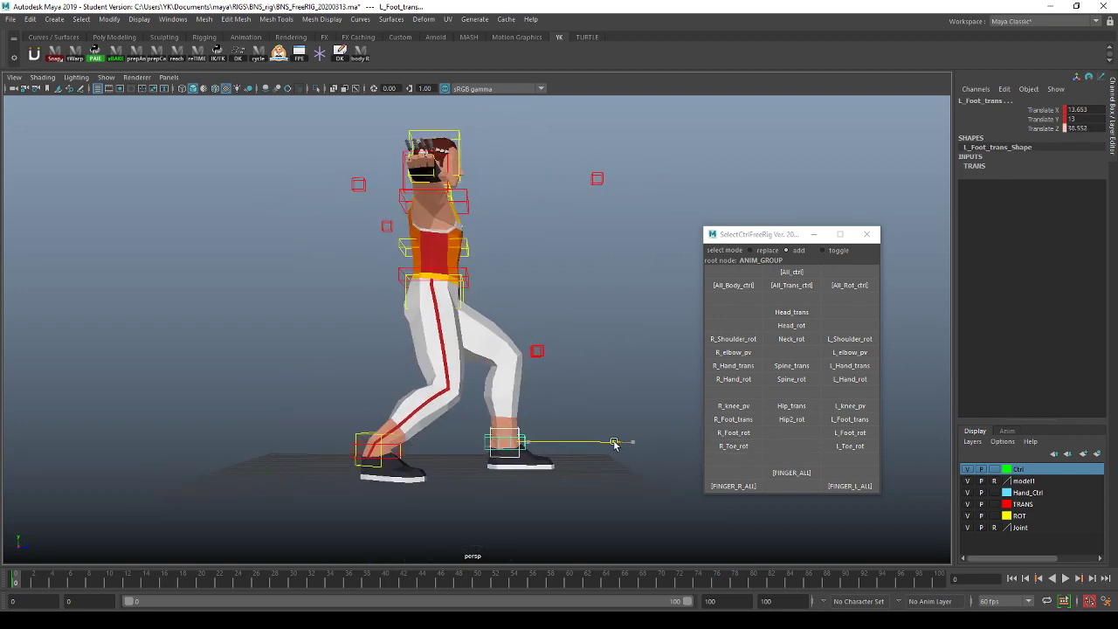
Step: Select the right foot controls, move the foot backward, and rotate R_Foot_rot to about 46.4, -30.4, 0.6
{"action": "left_click", "coordinate": [734, 432]}
{"action": "left_click_drag", "start_coordinate": [493, 453], "coordinate": [388, 447]}
{"action": "left_click_drag", "start_coordinate": [426, 400], "coordinate": [465, 423], "text": "alt"}
{"action": "mouse_move", "coordinate": [465, 422]}
{"action": "left_mouse_down", "text": "alt"}
{"action": "mouse_move", "coordinate": [483, 421]}
{"action": "mouse_move", "coordinate": [465, 436]}
{"action": "mouse_move", "coordinate": [447, 419]}
{"action": "mouse_move", "coordinate": [471, 428]}
{"action": "mouse_move", "coordinate": [486, 418]}
{"action": "left_mouse_up", "text": "alt"}
{"action": "key", "text": "e"}
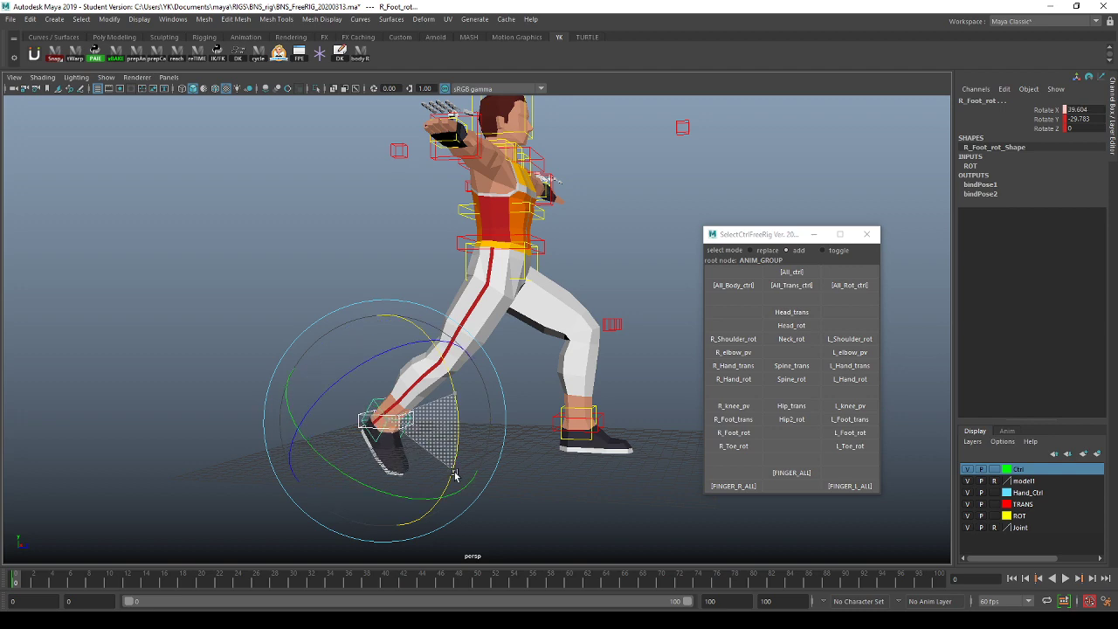
{"action": "left_click_drag", "start_coordinate": [420, 470], "coordinate": [419, 451]}
{"action": "key", "text": "w"}
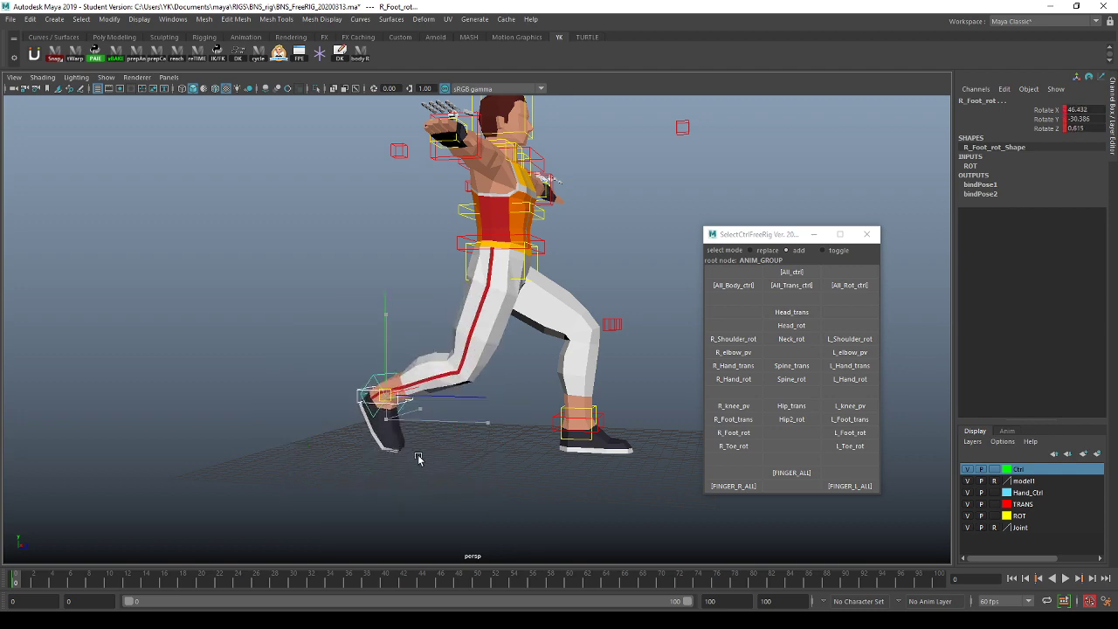
Step: Rotate R_Foot_rot further to about 72.2, -17.8, -31.8 and reposition the raised right foot behind the body
{"action": "key", "text": "e"}
{"action": "mouse_move", "coordinate": [375, 451]}
{"action": "left_mouse_down"}
{"action": "mouse_move", "coordinate": [369, 432]}
{"action": "mouse_move", "coordinate": [365, 440]}
{"action": "left_mouse_up"}
{"action": "left_click_drag", "start_coordinate": [448, 460], "coordinate": [478, 399]}
{"action": "key", "text": "w"}
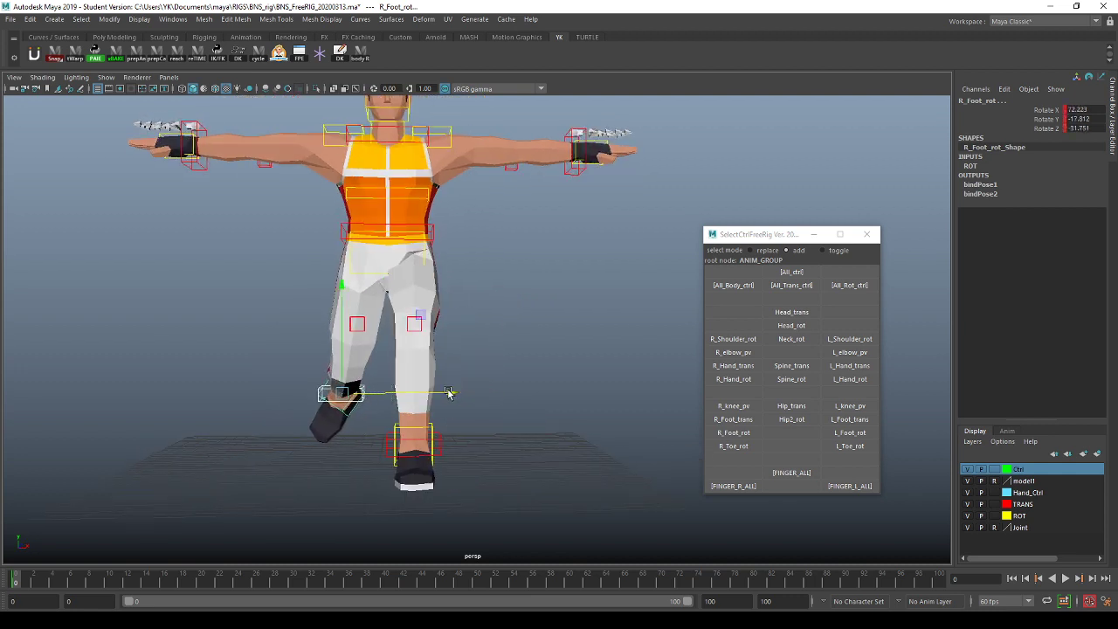
Step: Select R_Toe_rot and bend the right toes to about -42.3 in Z
{"action": "left_click", "coordinate": [734, 446]}
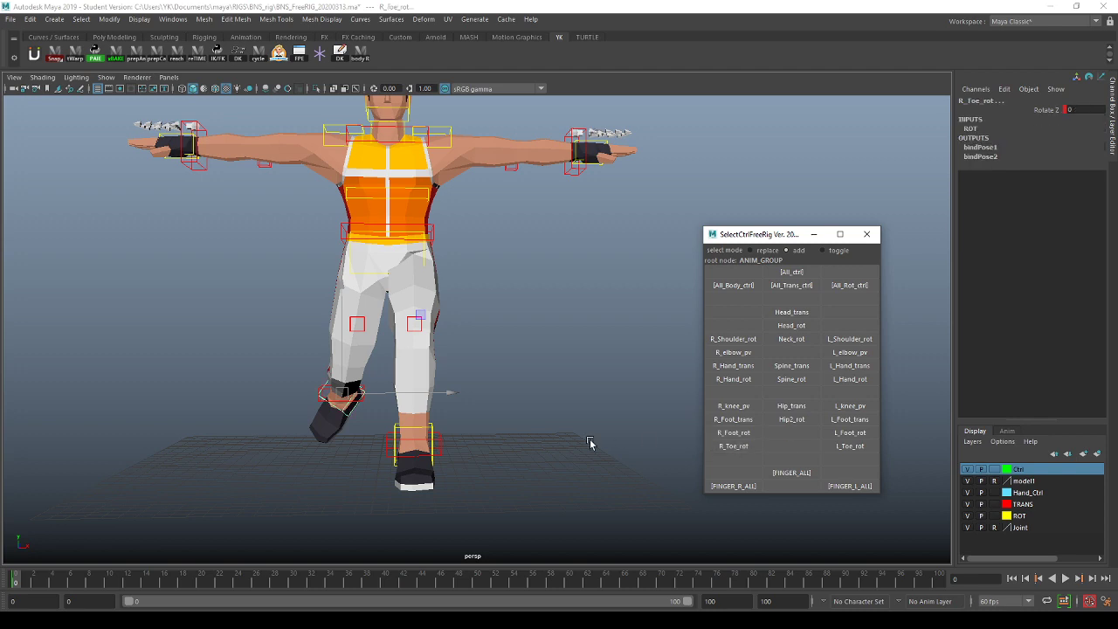
{"action": "key", "text": "e"}
{"action": "left_click_drag", "start_coordinate": [678, 448], "coordinate": [411, 411], "text": "alt"}
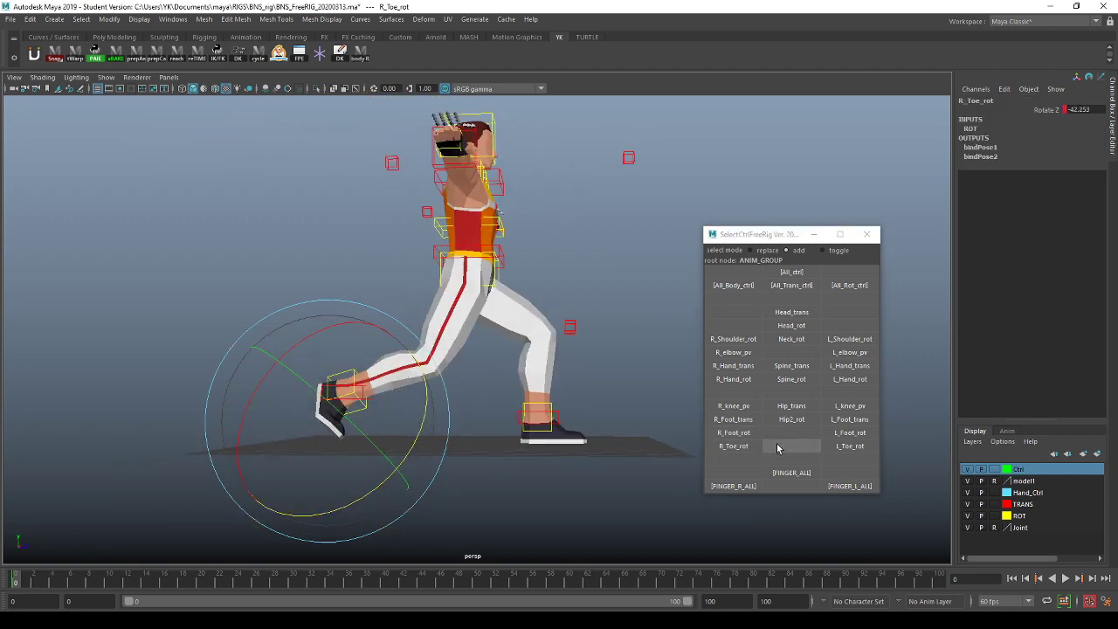
Step: Rotate R_Foot_rot to about 72.5, -44.9, -22.7 and move the R_knee_pv control outward, away from the left knee
{"action": "left_click", "coordinate": [740, 420]}
{"action": "left_click", "coordinate": [738, 433]}
{"action": "left_click_drag", "start_coordinate": [567, 402], "coordinate": [506, 384], "text": "alt"}
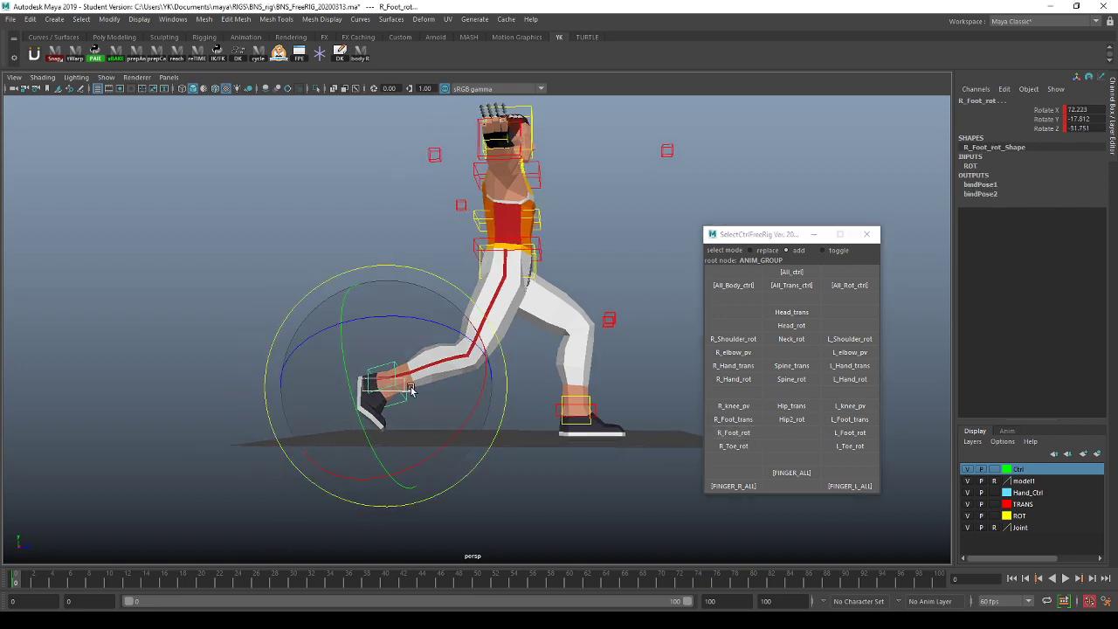
{"action": "left_click_drag", "start_coordinate": [395, 371], "coordinate": [297, 400]}
{"action": "key", "text": "w"}
{"action": "left_click_drag", "start_coordinate": [423, 371], "coordinate": [423, 362], "text": "alt"}
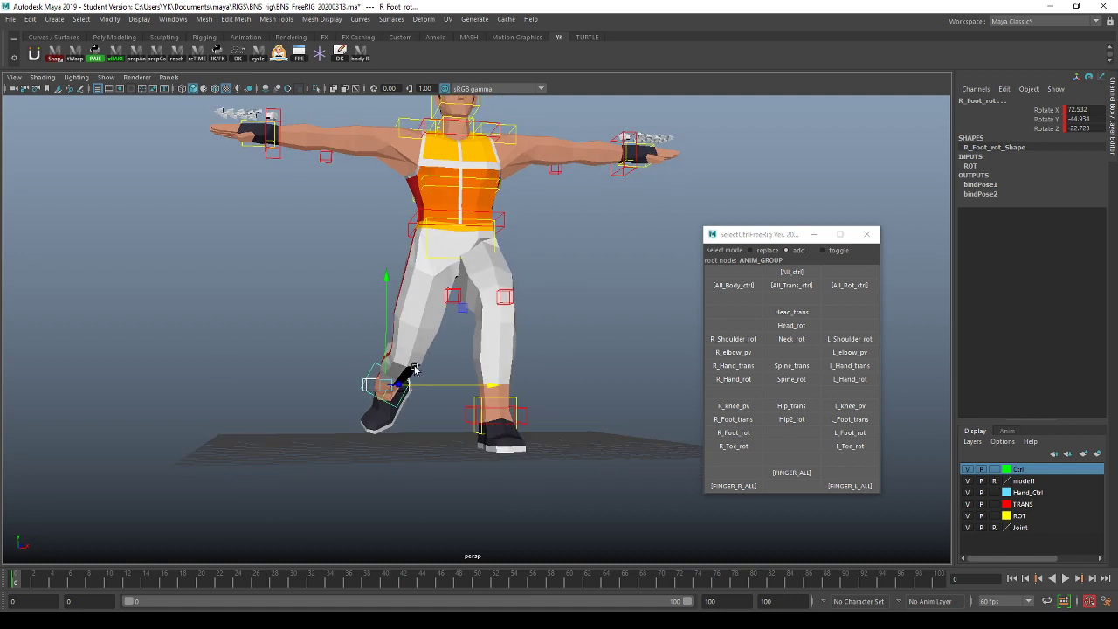
{"action": "left_click", "coordinate": [733, 405]}
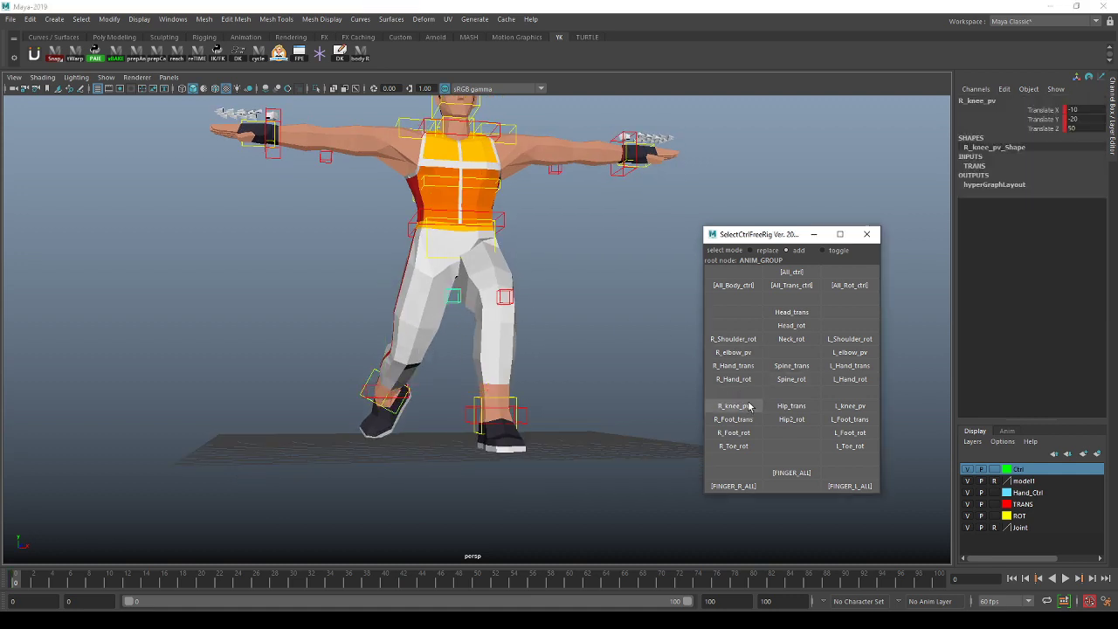
{"action": "left_click", "coordinate": [818, 397]}
Step: Select L_Foot_trans with L_Foot_rot, check the stance from the side, and clear the selection
{"action": "left_click", "coordinate": [859, 420]}
{"action": "left_click", "coordinate": [860, 432]}
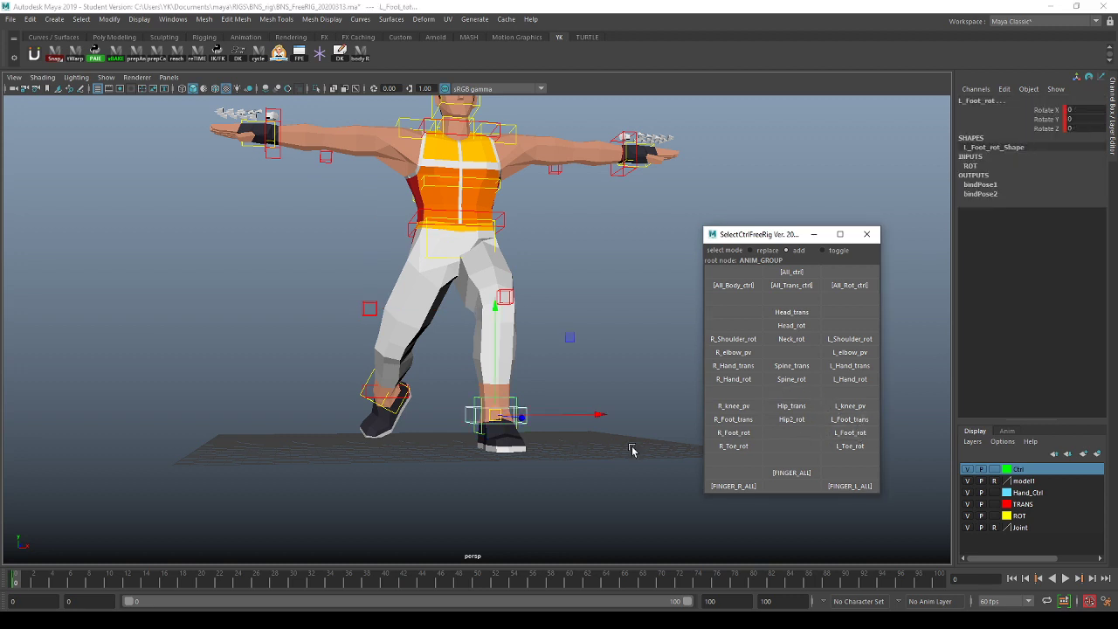
{"action": "left_click_drag", "start_coordinate": [481, 443], "coordinate": [689, 416], "text": "alt"}
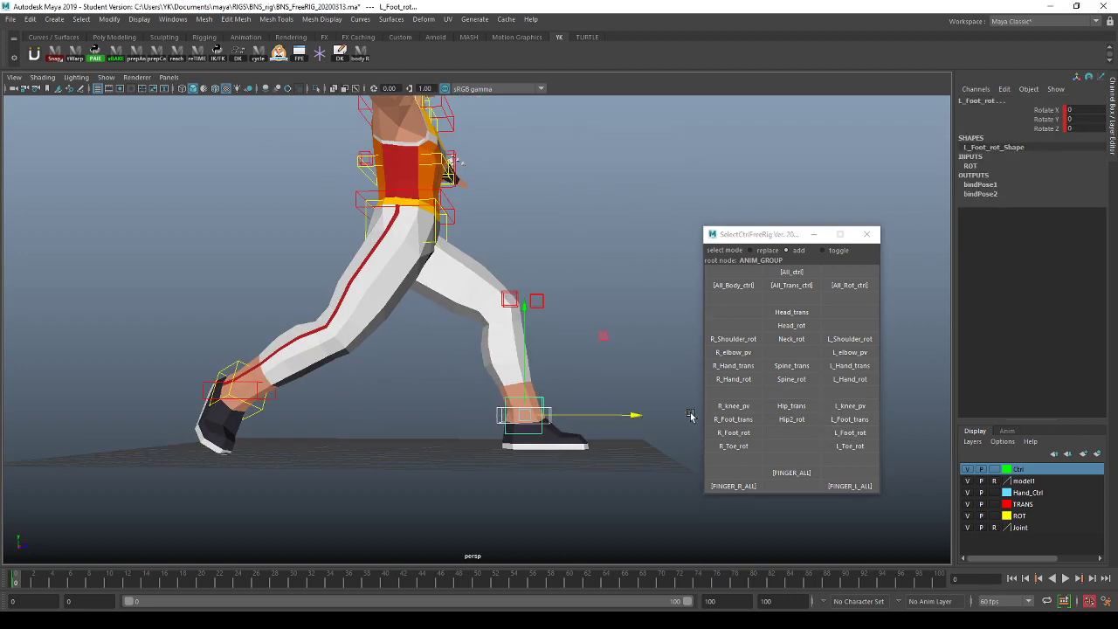
{"action": "left_click", "coordinate": [799, 394]}
{"action": "left_click", "coordinate": [791, 365]}
{"action": "left_click", "coordinate": [791, 392]}
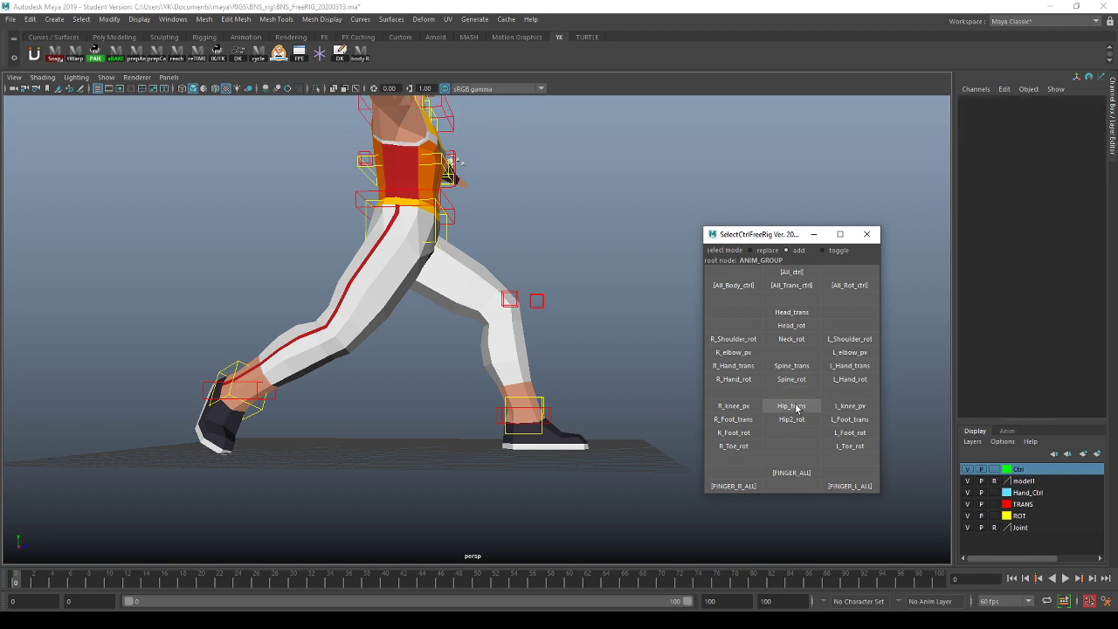
Step: Select Hip_trans and lower the hips into the lunge, to about 4.1, 86.0, 1.7
{"action": "left_click", "coordinate": [791, 405]}
{"action": "left_click_drag", "start_coordinate": [571, 351], "coordinate": [572, 370], "text": "alt"}
{"action": "key", "text": "w"}
{"action": "middle_click_drag", "start_coordinate": [568, 361], "coordinate": [567, 365]}
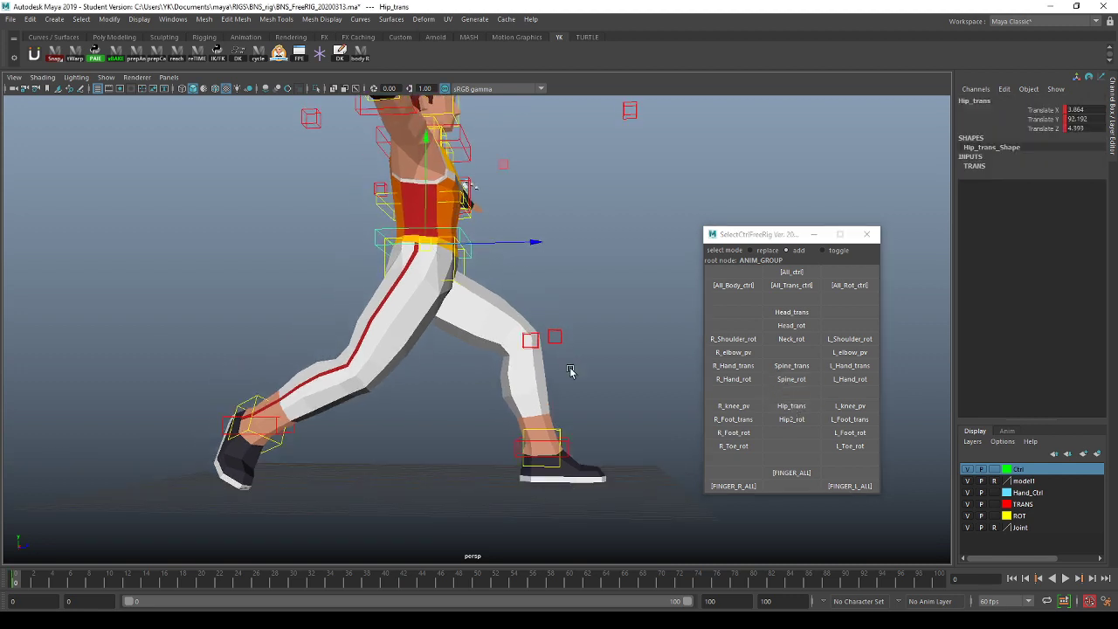
{"action": "left_click_drag", "start_coordinate": [572, 373], "coordinate": [574, 375], "text": "alt"}
{"action": "middle_click_drag", "start_coordinate": [575, 376], "coordinate": [573, 385]}
Step: Select Hip2_rot and rotate the hips to turn and tilt the pelvis with the lunge, and clear the selection
{"action": "left_click", "coordinate": [791, 395]}
{"action": "left_click", "coordinate": [791, 406]}
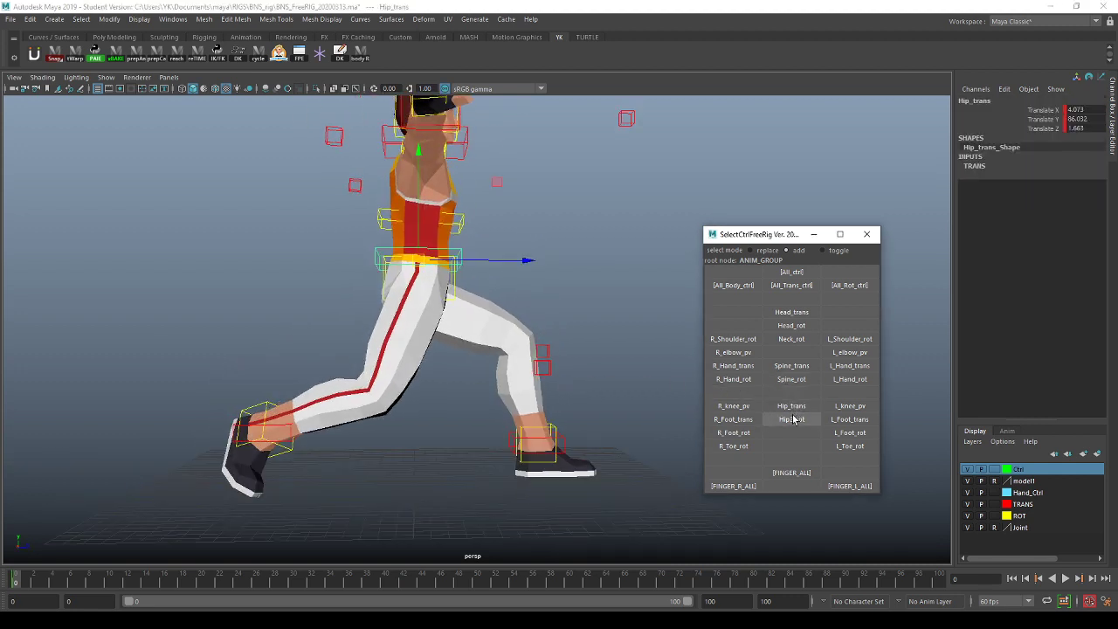
{"action": "left_click", "coordinate": [793, 420]}
{"action": "middle_click_drag", "start_coordinate": [503, 366], "coordinate": [520, 393], "text": "alt"}
{"action": "key", "text": "e"}
{"action": "left_click_drag", "start_coordinate": [494, 291], "coordinate": [381, 316]}
{"action": "left_click_drag", "start_coordinate": [481, 333], "coordinate": [490, 286]}
{"action": "left_click", "coordinate": [812, 352]}
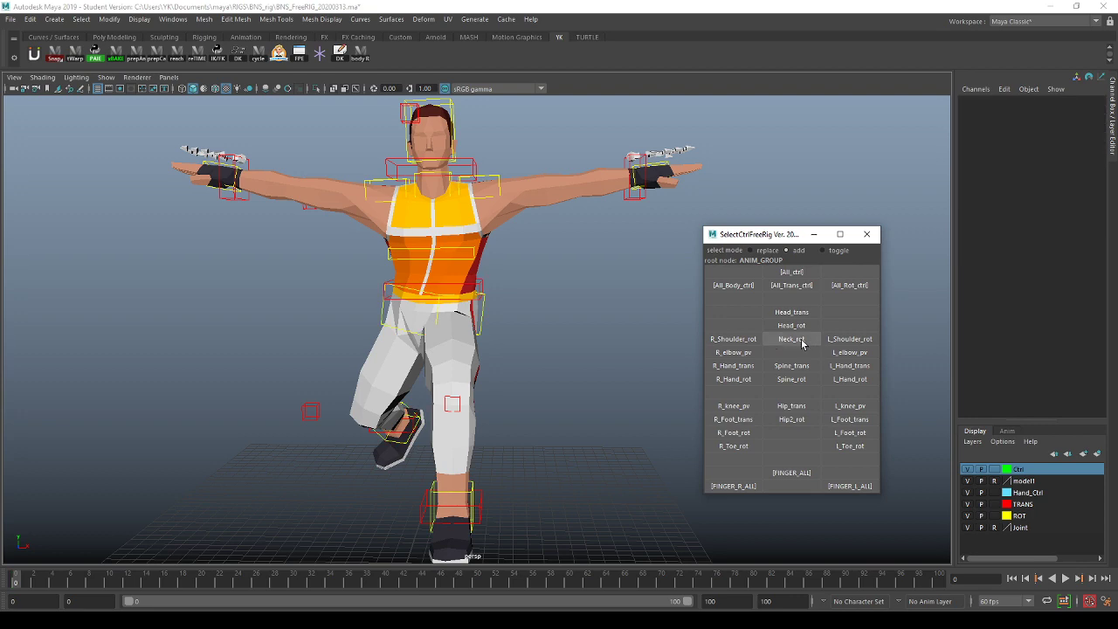
Step: Move Spine_trans forward and down to about 5.5, 126.4, 13.6, and keep it selected
{"action": "left_click", "coordinate": [803, 371]}
{"action": "key", "text": "w"}
{"action": "left_click_drag", "start_coordinate": [476, 365], "coordinate": [548, 339], "text": "alt"}
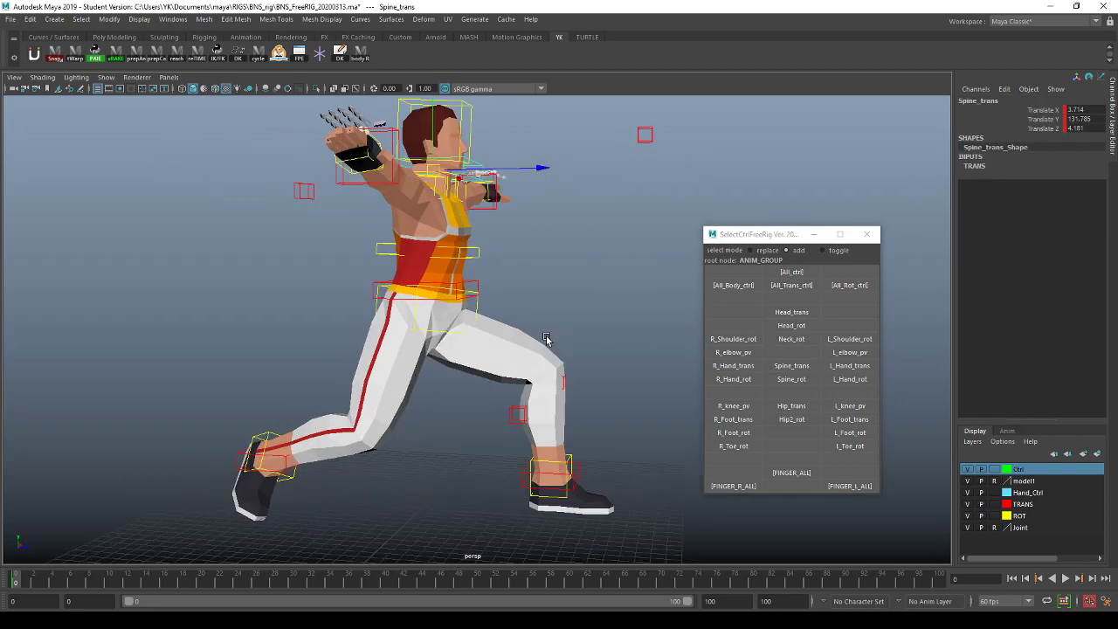
{"action": "mouse_move", "coordinate": [549, 340]}
{"action": "middle_mouse_down"}
{"action": "mouse_move", "coordinate": [570, 352]}
{"action": "mouse_move", "coordinate": [566, 338]}
{"action": "middle_mouse_up"}
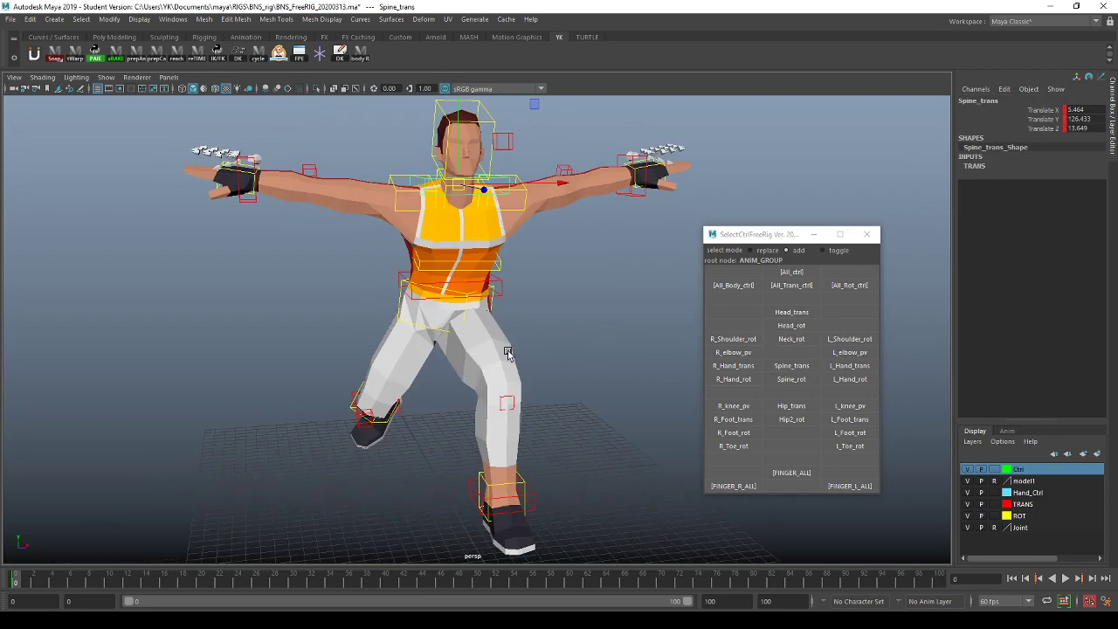
{"action": "left_click", "coordinate": [791, 372]}
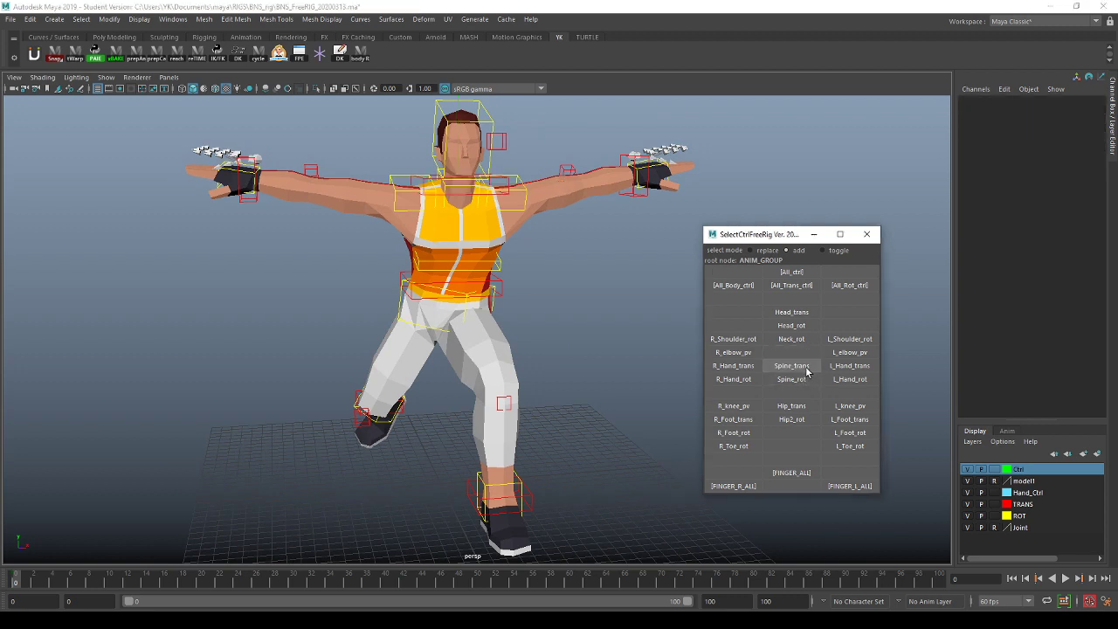
{"action": "left_click", "coordinate": [793, 366]}
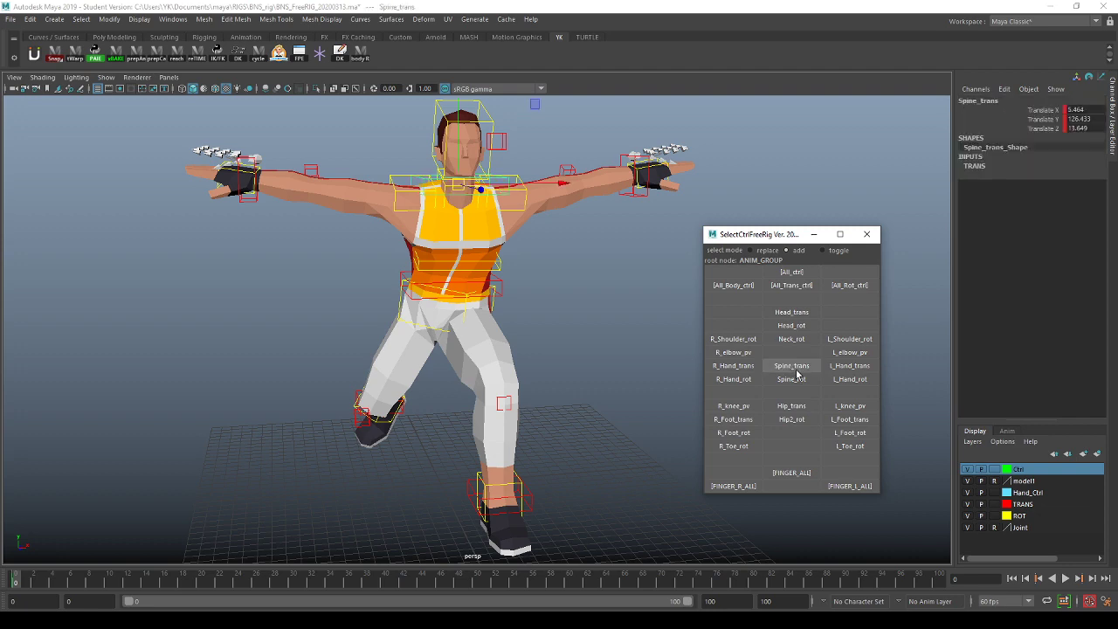
Step: Select Spine_rot and rotate the torso to turn the chest to about 24 degrees in Y
{"action": "left_click", "coordinate": [793, 378]}
{"action": "key", "text": "e"}
{"action": "left_click_drag", "start_coordinate": [516, 311], "coordinate": [501, 338]}
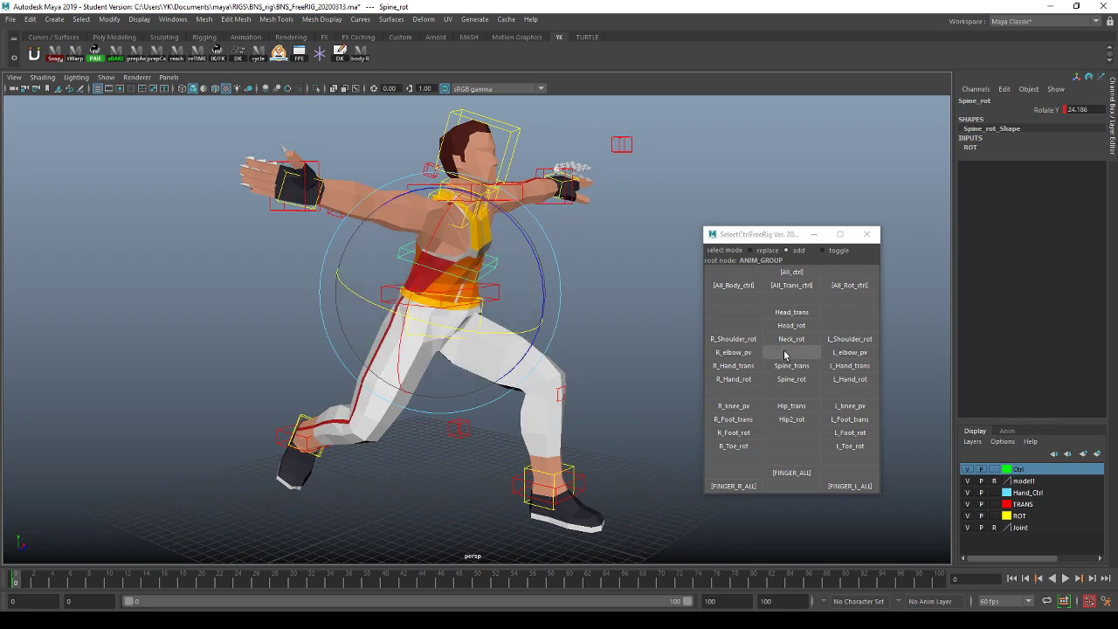
Step: Select Spine_trans, lean the upper body forward and down to about 3, 118, 28, and clear the selection
{"action": "left_click", "coordinate": [786, 364]}
{"action": "left_click_drag", "start_coordinate": [629, 367], "coordinate": [611, 381], "text": "alt"}
{"action": "middle_click_drag", "start_coordinate": [611, 380], "coordinate": [617, 387]}
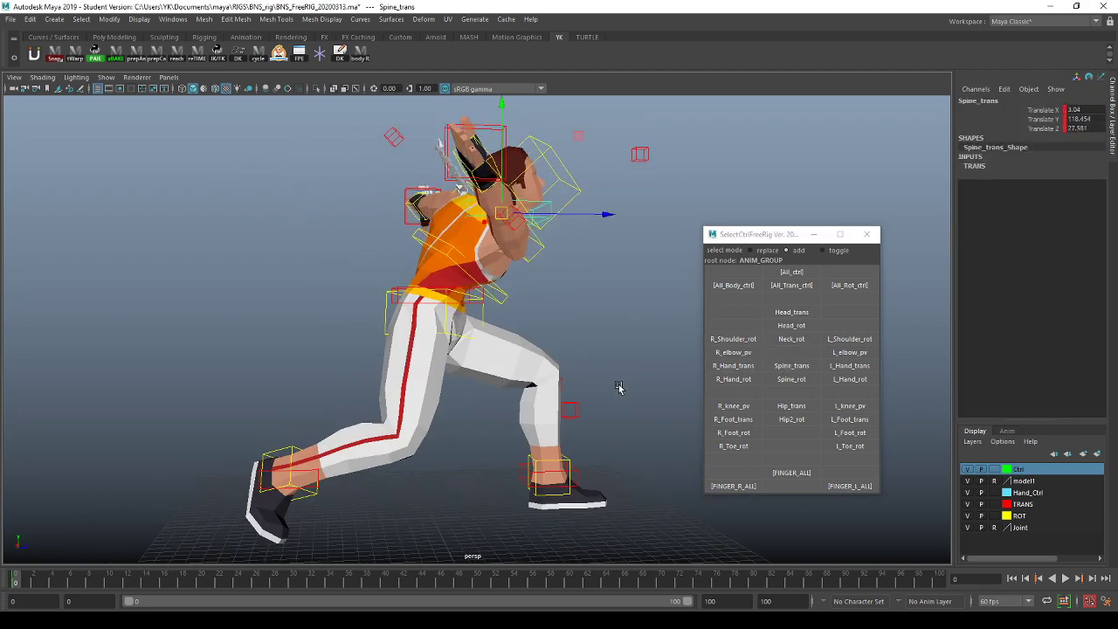
{"action": "left_click", "coordinate": [776, 353]}
Step: Select R_Hand_trans with R_Hand_rot and bring the right hand in front of the body
{"action": "left_click", "coordinate": [752, 366]}
{"action": "left_click", "coordinate": [723, 379]}
{"action": "mouse_move", "coordinate": [613, 384]}
{"action": "left_mouse_down", "text": "alt"}
{"action": "mouse_move", "coordinate": [529, 362]}
{"action": "mouse_move", "coordinate": [465, 393]}
{"action": "mouse_move", "coordinate": [693, 419]}
{"action": "mouse_move", "coordinate": [641, 394]}
{"action": "mouse_move", "coordinate": [544, 390]}
{"action": "mouse_move", "coordinate": [626, 359]}
{"action": "mouse_move", "coordinate": [599, 361]}
{"action": "mouse_move", "coordinate": [613, 395]}
{"action": "left_mouse_up", "text": "alt"}
Step: Rotate R_Shoulder_rot to about -2, 19, -51 to bring the right shoulder forward, and clear the selection
{"action": "left_click", "coordinate": [724, 341]}
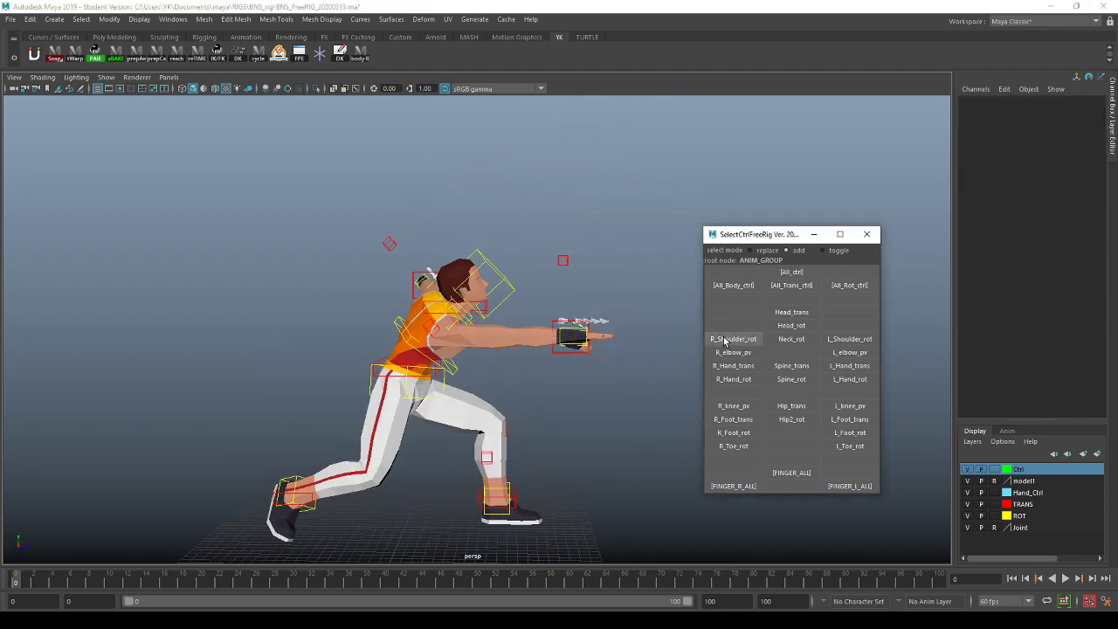
{"action": "key", "text": "f"}
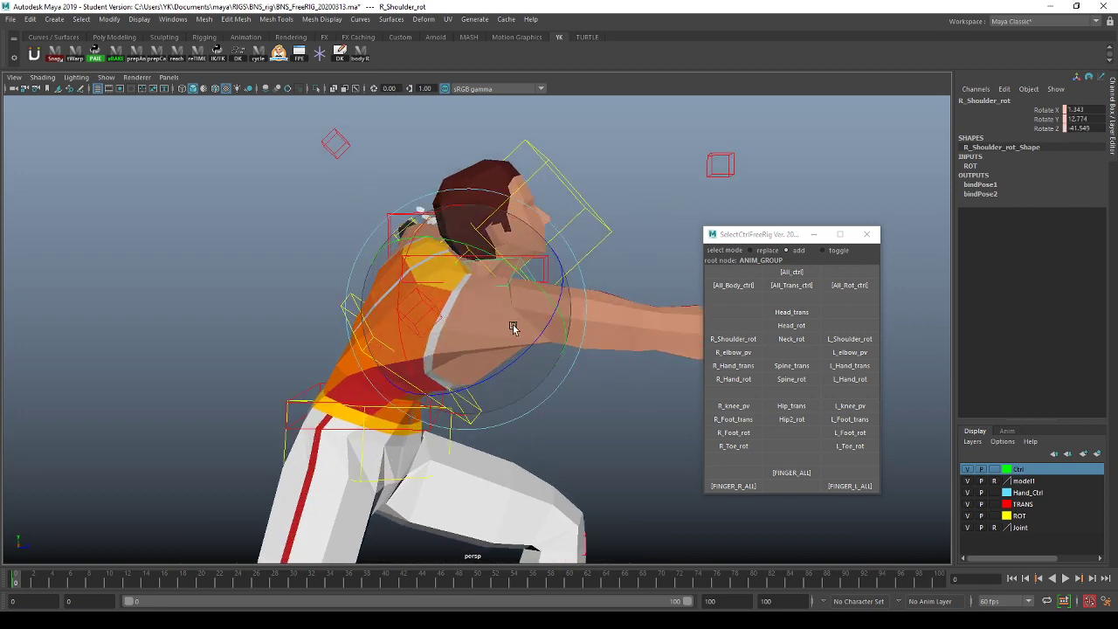
{"action": "left_click_drag", "start_coordinate": [512, 328], "coordinate": [665, 335]}
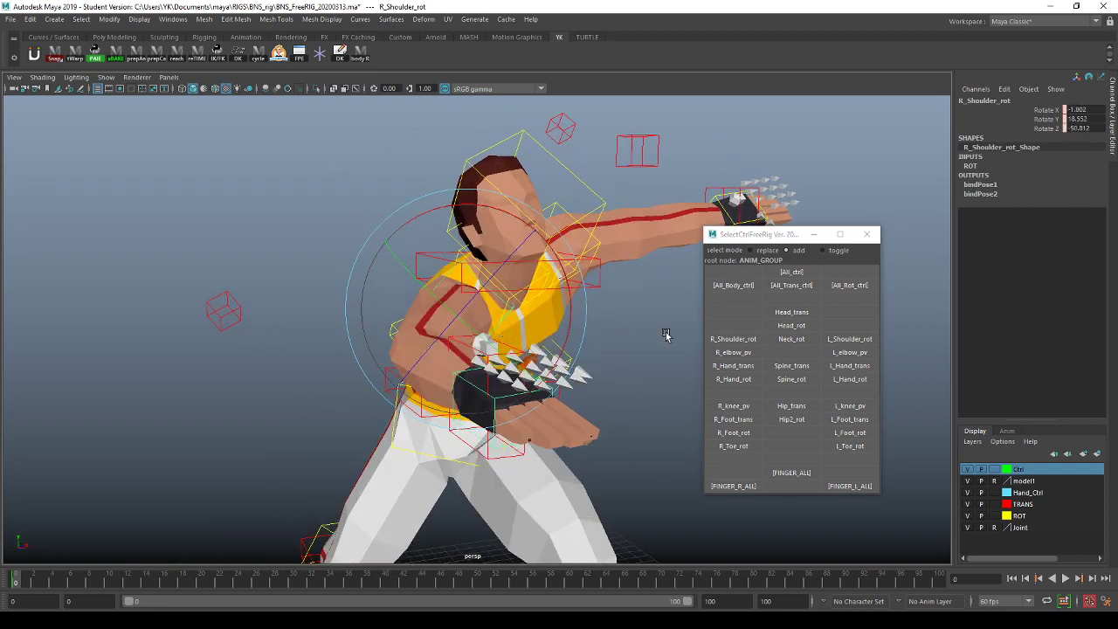
{"action": "left_click", "coordinate": [666, 335]}
Step: Select R_Hand_trans with R_Hand_rot and move the right hand so the arm reaches straight ahead at shoulder height
{"action": "left_click", "coordinate": [738, 366]}
{"action": "left_click", "coordinate": [739, 381]}
{"action": "scroll", "coordinate": [602, 356], "scroll_direction": "down", "scroll_amount": 4}
{"action": "middle_click_drag", "start_coordinate": [590, 358], "coordinate": [477, 356], "text": "alt"}
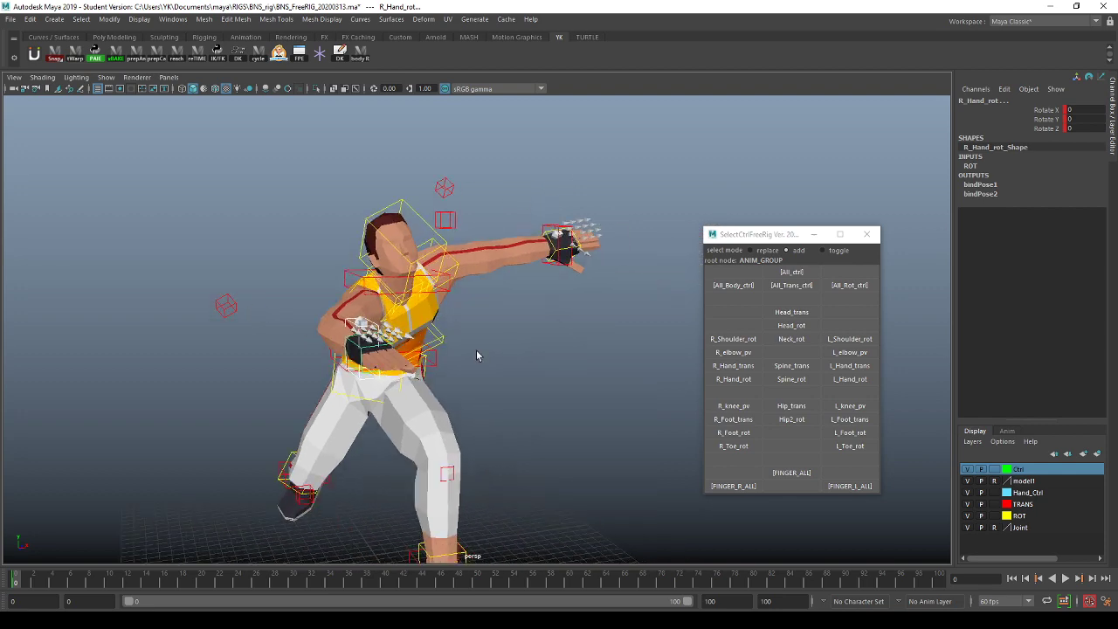
{"action": "left_click_drag", "start_coordinate": [477, 355], "coordinate": [555, 426], "text": "alt"}
{"action": "middle_click_drag", "start_coordinate": [554, 426], "coordinate": [557, 403]}
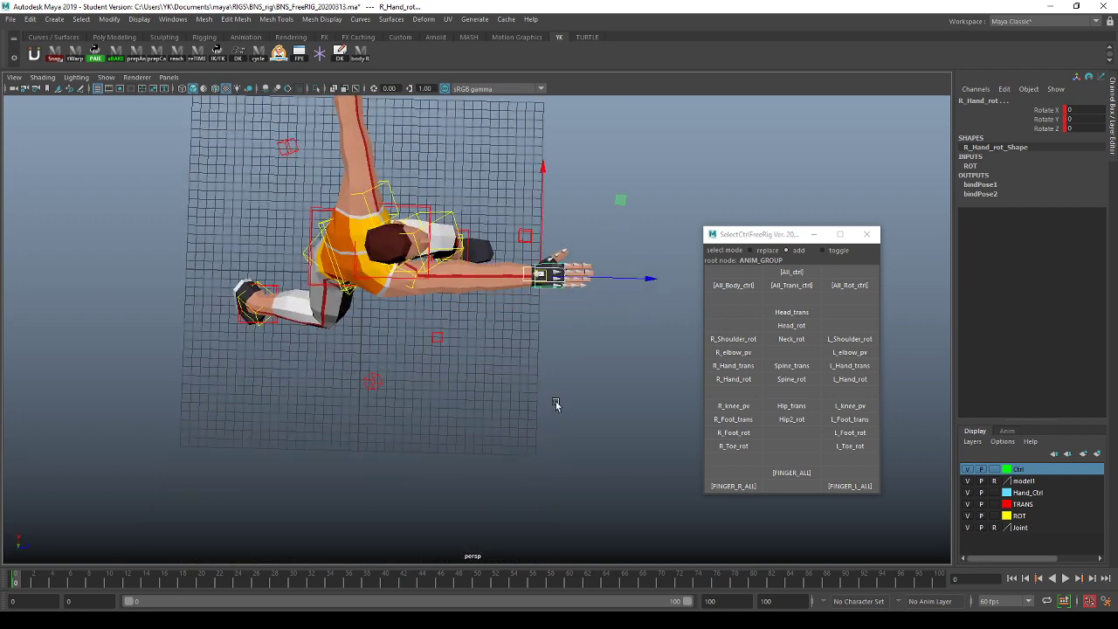
{"action": "left_click_drag", "start_coordinate": [557, 405], "coordinate": [614, 322], "text": "alt"}
{"action": "middle_click_drag", "start_coordinate": [628, 303], "coordinate": [622, 305]}
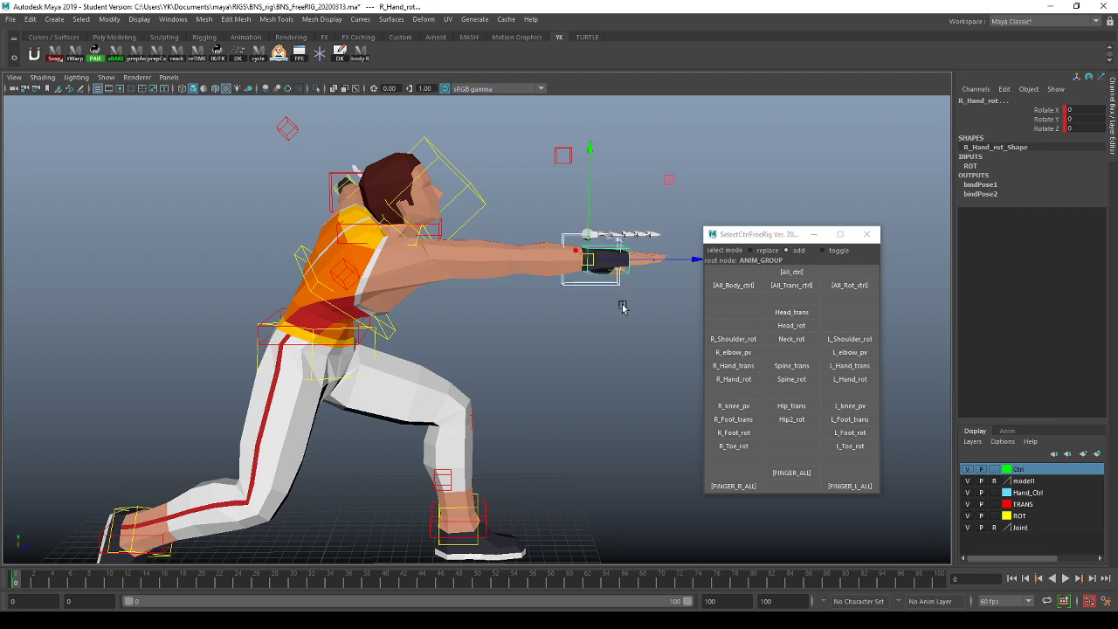
Step: Select the neck and head controls, move Head_trans to about 7.2, 116.3, 87.6, and clear the selection
{"action": "left_click", "coordinate": [773, 339]}
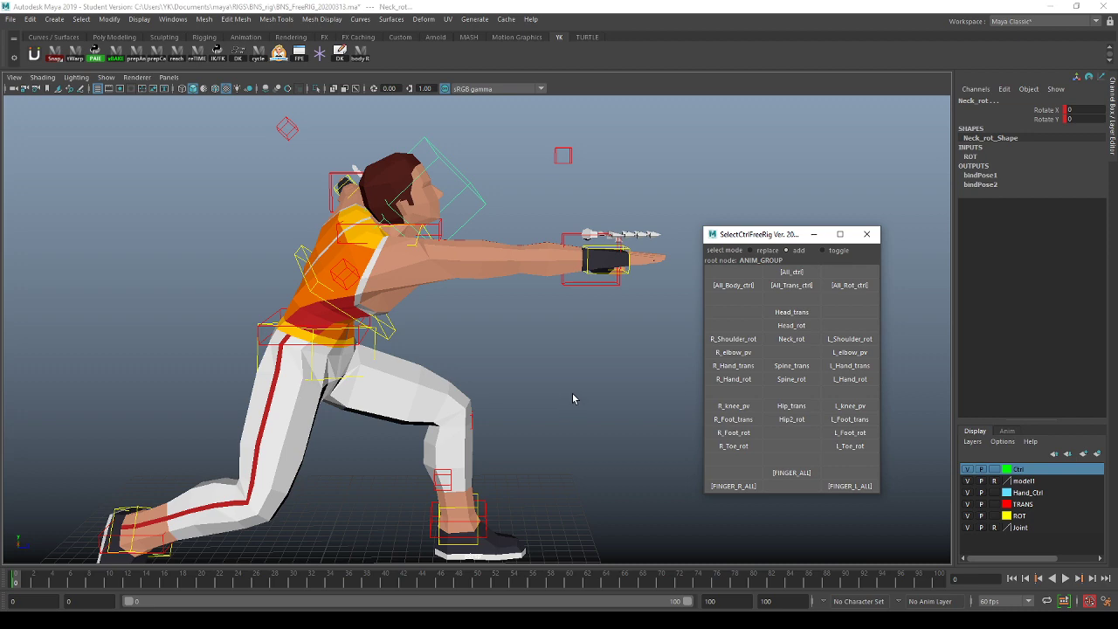
{"action": "left_click_drag", "start_coordinate": [583, 334], "coordinate": [467, 307], "text": "alt"}
{"action": "left_click", "coordinate": [791, 312]}
{"action": "key", "text": "w"}
{"action": "left_click_drag", "start_coordinate": [629, 336], "coordinate": [571, 338], "text": "alt"}
{"action": "middle_click_drag", "start_coordinate": [572, 343], "coordinate": [574, 407]}
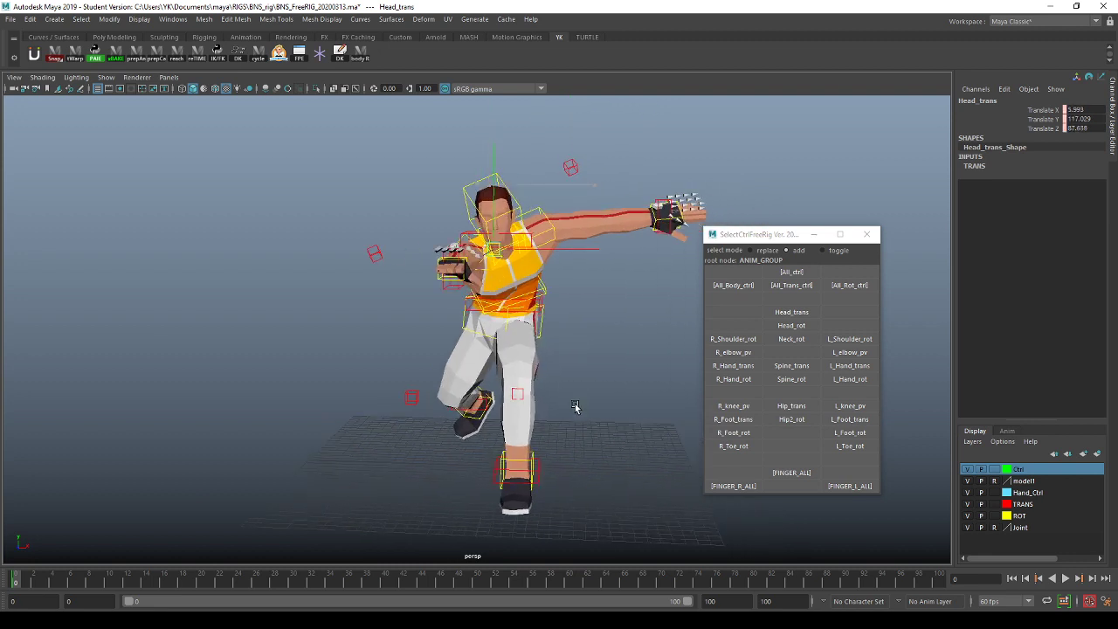
{"action": "left_click", "coordinate": [753, 325]}
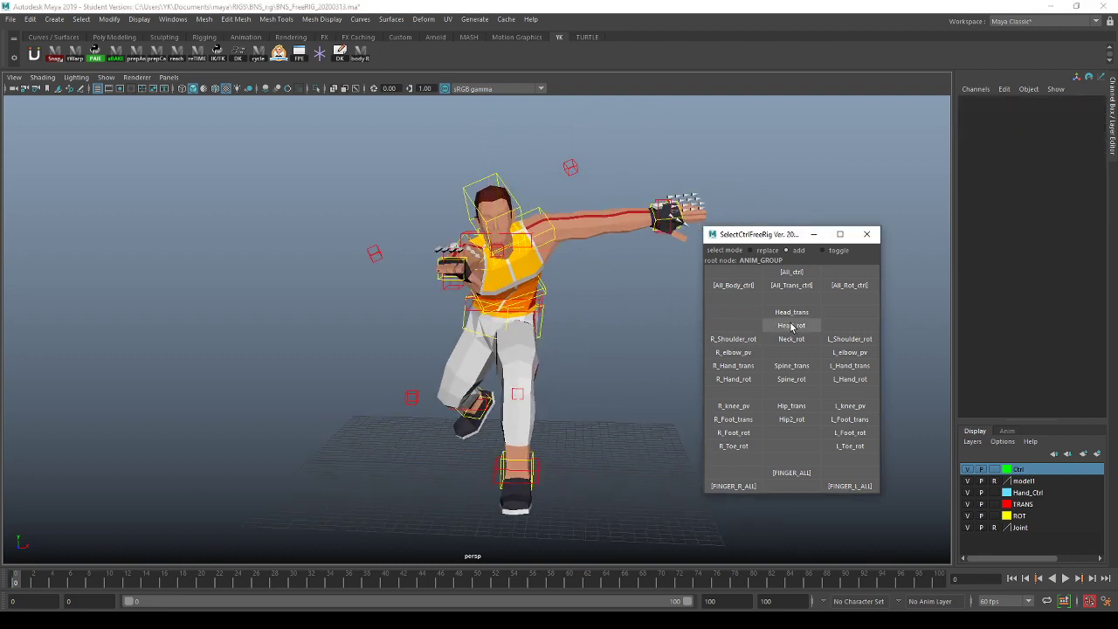
Step: Check Head_trans, and select Head_rot alone with the Rotate tool active for turning the head
{"action": "left_click", "coordinate": [784, 312]}
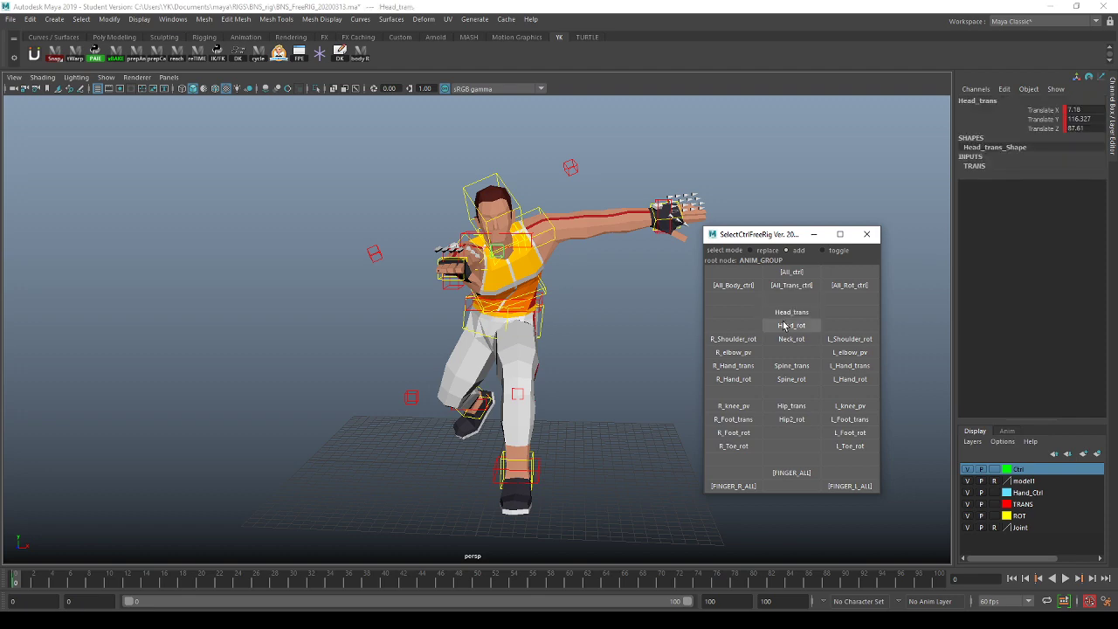
{"action": "left_click", "coordinate": [789, 325]}
{"action": "left_click_drag", "start_coordinate": [577, 288], "coordinate": [614, 262], "text": "alt"}
{"action": "left_click", "coordinate": [751, 318]}
{"action": "left_click", "coordinate": [789, 326]}
{"action": "key", "text": "e"}
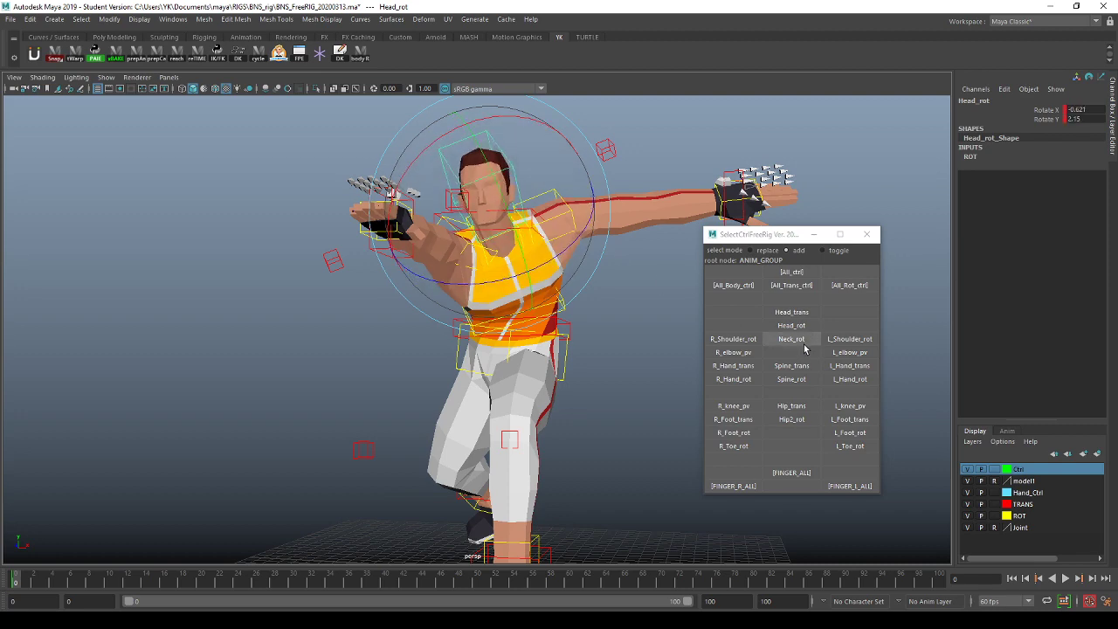
Step: Rotate Neck_rot to about 3.6, 16.0 and Head_rot to about -6.1, 3.8 to tilt the head, and clear the selection
{"action": "left_click", "coordinate": [791, 339]}
{"action": "left_click_drag", "start_coordinate": [532, 280], "coordinate": [505, 278], "text": "alt"}
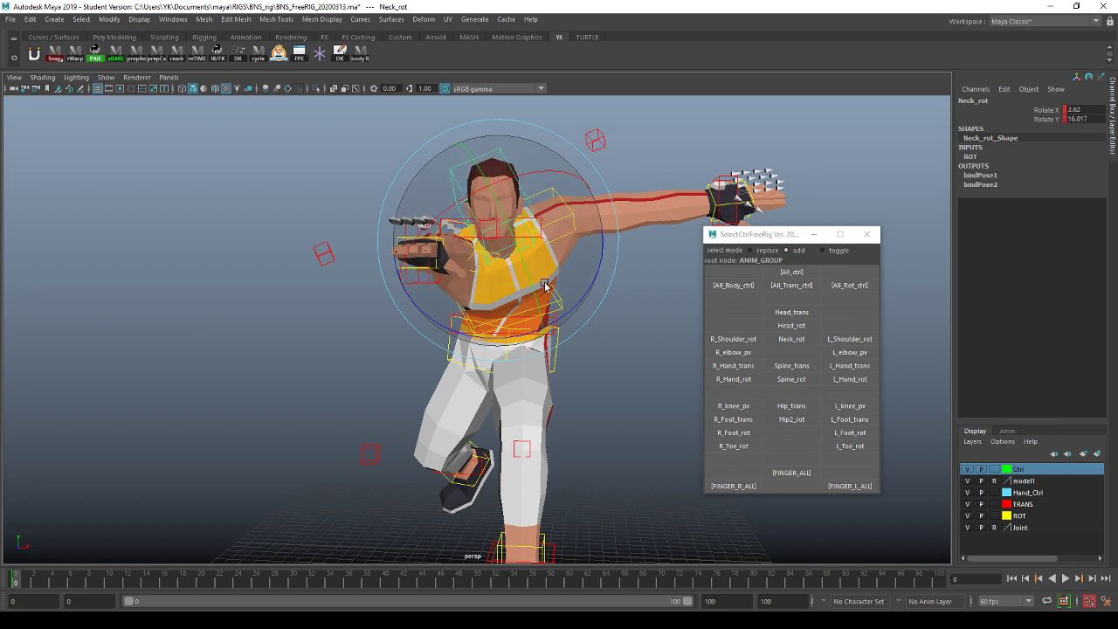
{"action": "left_click", "coordinate": [791, 325]}
{"action": "left_click_drag", "start_coordinate": [522, 281], "coordinate": [472, 288]}
{"action": "left_click", "coordinate": [631, 293]}
Step: Move the Head_trans aim target to about 13.4, 102.3, 84.6 so the head looks lower, and clear the selection
{"action": "left_click", "coordinate": [791, 311]}
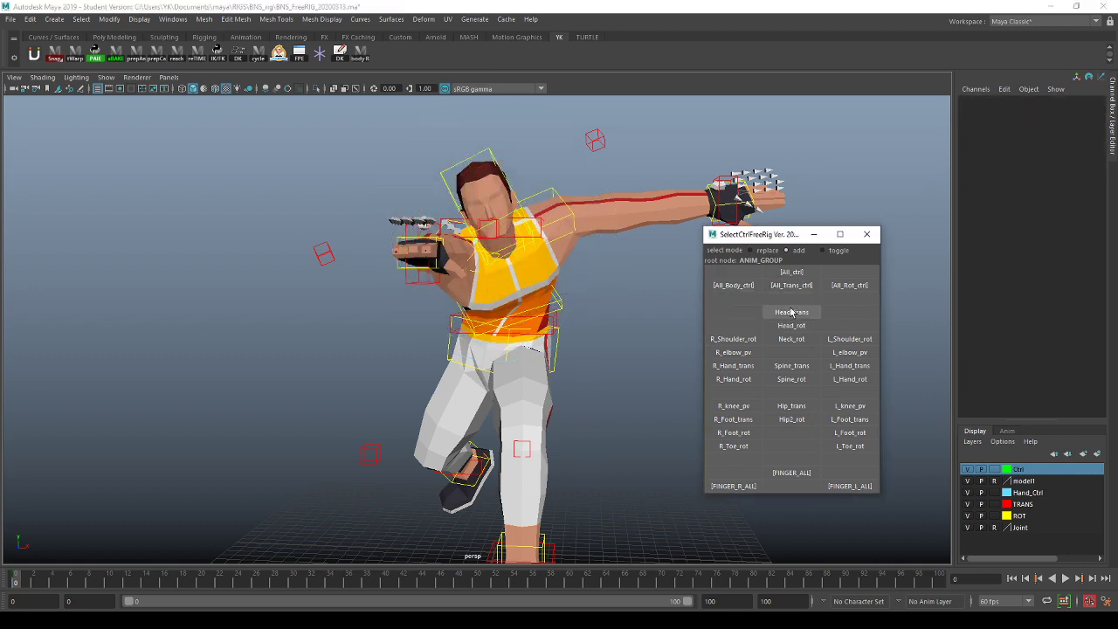
{"action": "left_click", "coordinate": [791, 312]}
{"action": "left_click_drag", "start_coordinate": [524, 315], "coordinate": [516, 443], "text": "alt"}
{"action": "left_click_drag", "start_coordinate": [439, 466], "coordinate": [473, 469], "text": "alt"}
{"action": "left_click_drag", "start_coordinate": [532, 427], "coordinate": [446, 434], "text": "alt"}
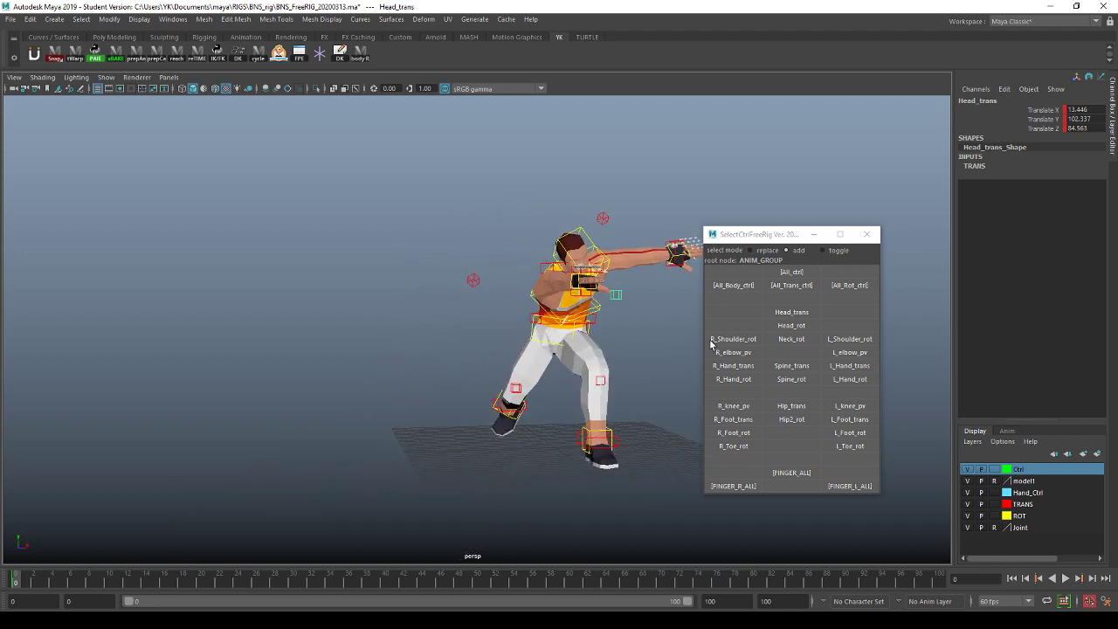
{"action": "left_click", "coordinate": [721, 328]}
Step: Check the head direction from the side and front with Head_trans selected, and clear the selection
{"action": "left_click_drag", "start_coordinate": [563, 384], "coordinate": [623, 371], "text": "alt"}
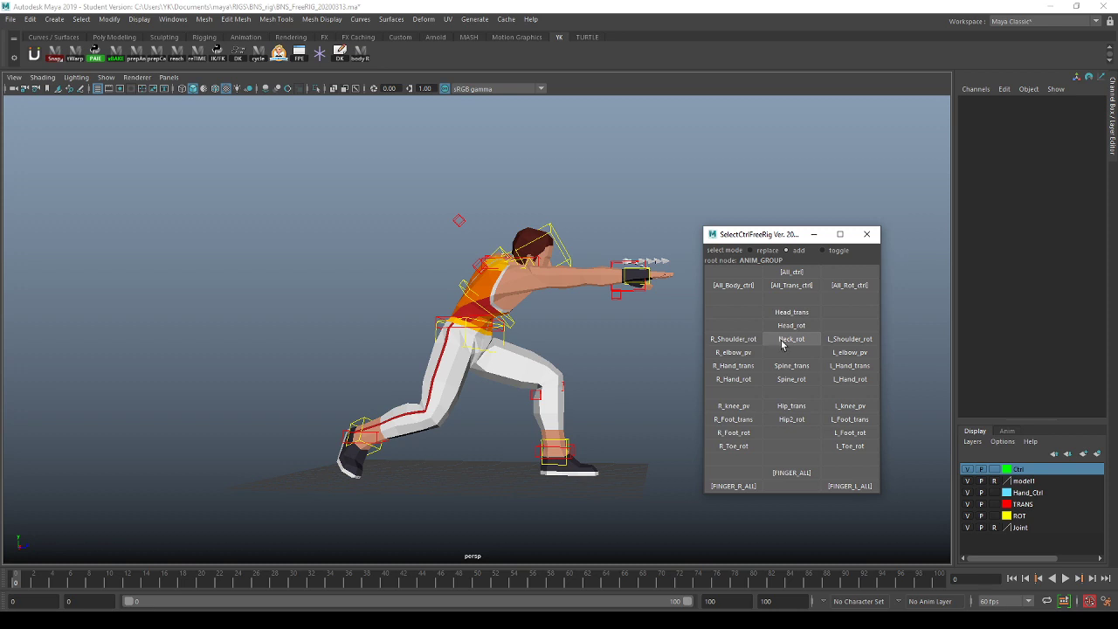
{"action": "scroll", "coordinate": [578, 328], "scroll_direction": "up", "scroll_amount": 3}
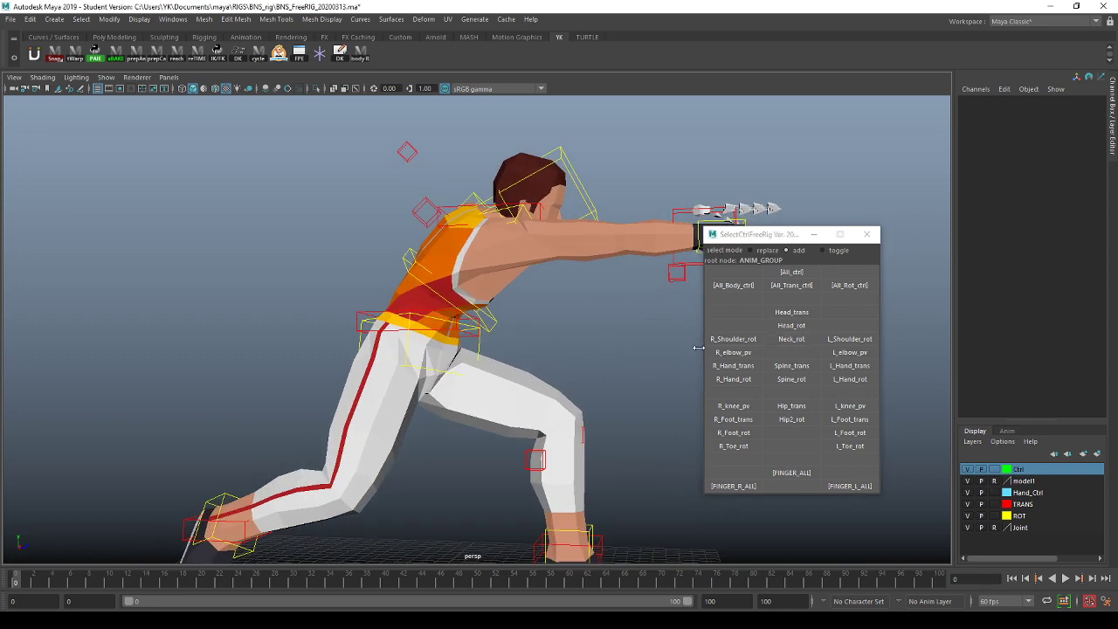
{"action": "left_click", "coordinate": [789, 311]}
{"action": "left_click_drag", "start_coordinate": [614, 421], "coordinate": [518, 398], "text": "alt"}
{"action": "left_click", "coordinate": [735, 316]}
{"action": "middle_click_drag", "start_coordinate": [685, 324], "coordinate": [518, 329], "text": "alt"}
{"action": "right_click_drag", "start_coordinate": [589, 321], "coordinate": [565, 316], "text": "alt"}
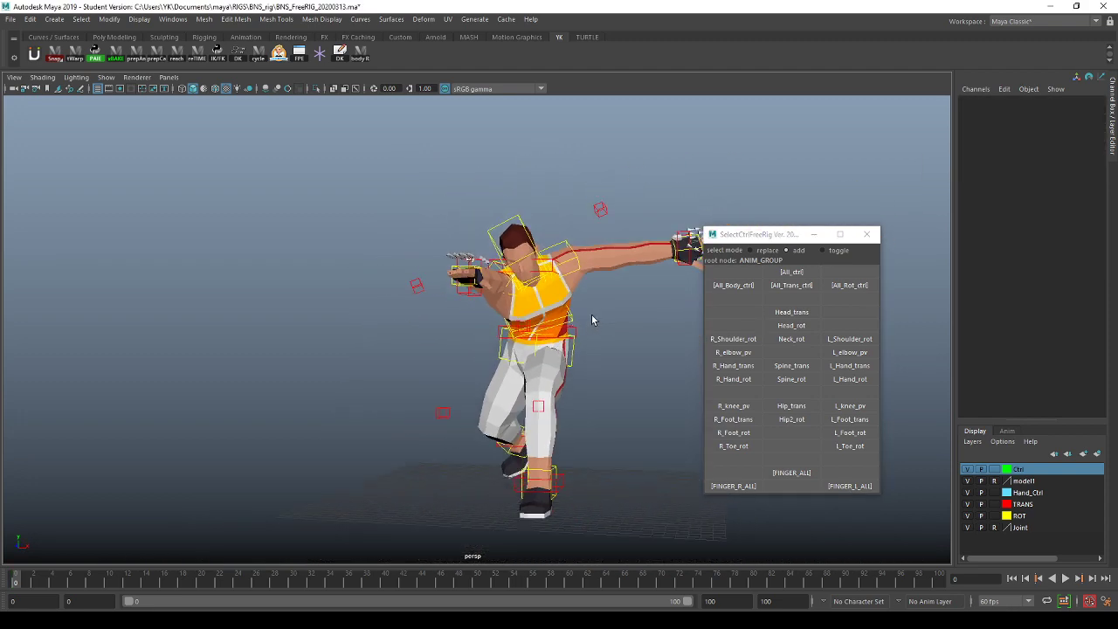
Step: Hide the rig's control curves and the Hand_Ctrl layer so only the character model shows
{"action": "left_click_drag", "start_coordinate": [592, 320], "coordinate": [442, 249], "text": "alt"}
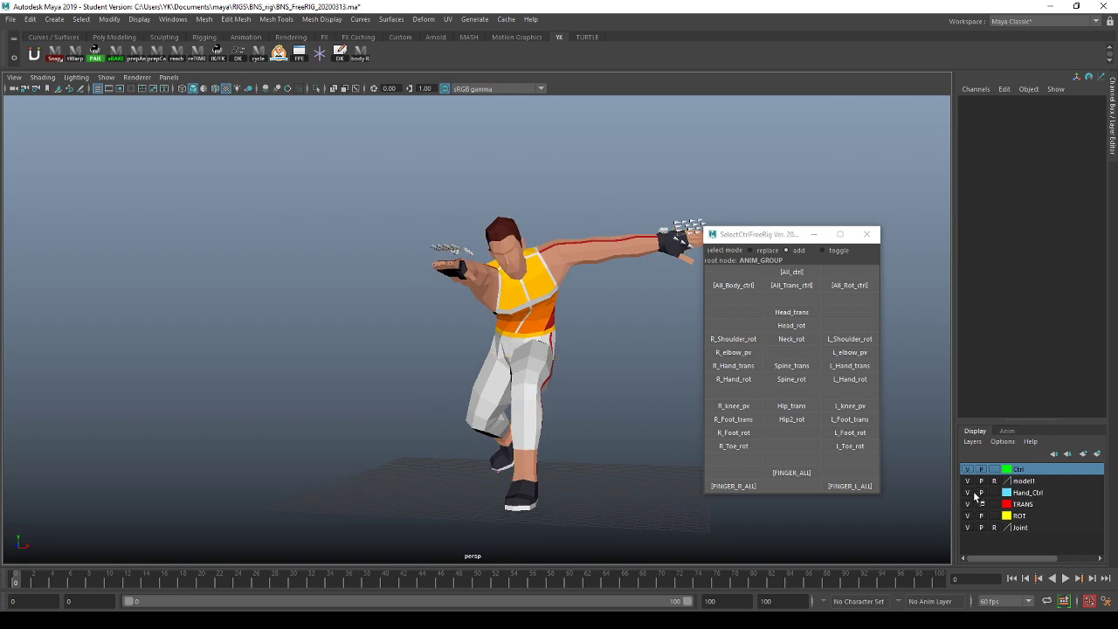
{"action": "left_click_drag", "start_coordinate": [684, 366], "coordinate": [539, 359], "text": "alt"}
{"action": "middle_click_drag", "start_coordinate": [538, 359], "coordinate": [398, 363], "text": "alt"}
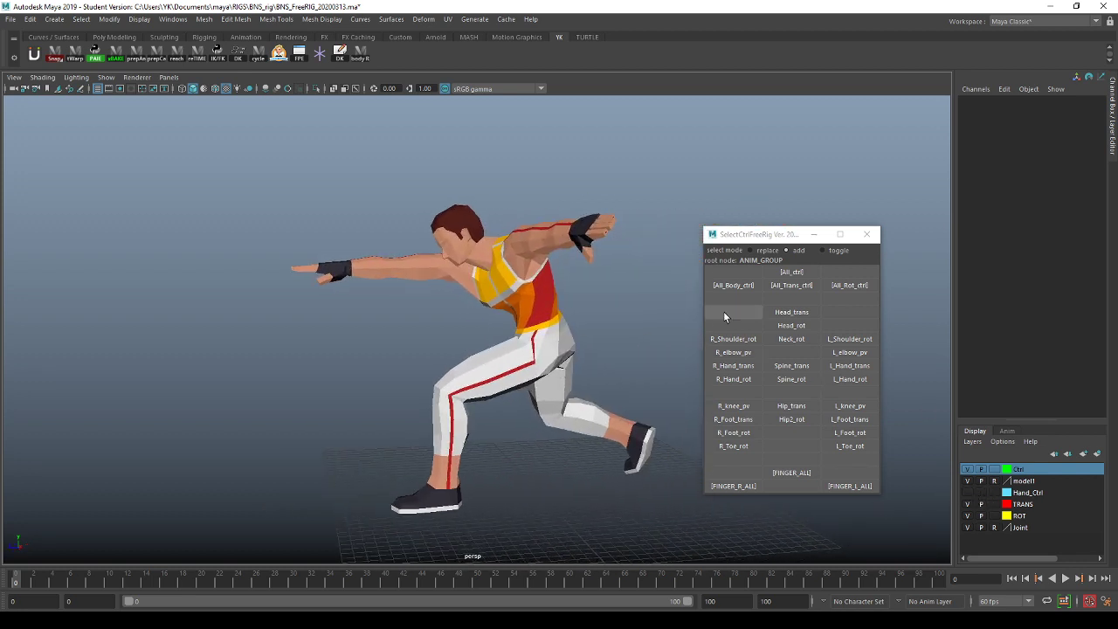
Step: Rotate L_Shoulder_rot to about 5, 10, -21 to pose the left shoulder, and clear the selection
{"action": "left_click", "coordinate": [849, 339]}
{"action": "left_click_drag", "start_coordinate": [554, 311], "coordinate": [551, 287], "text": "alt"}
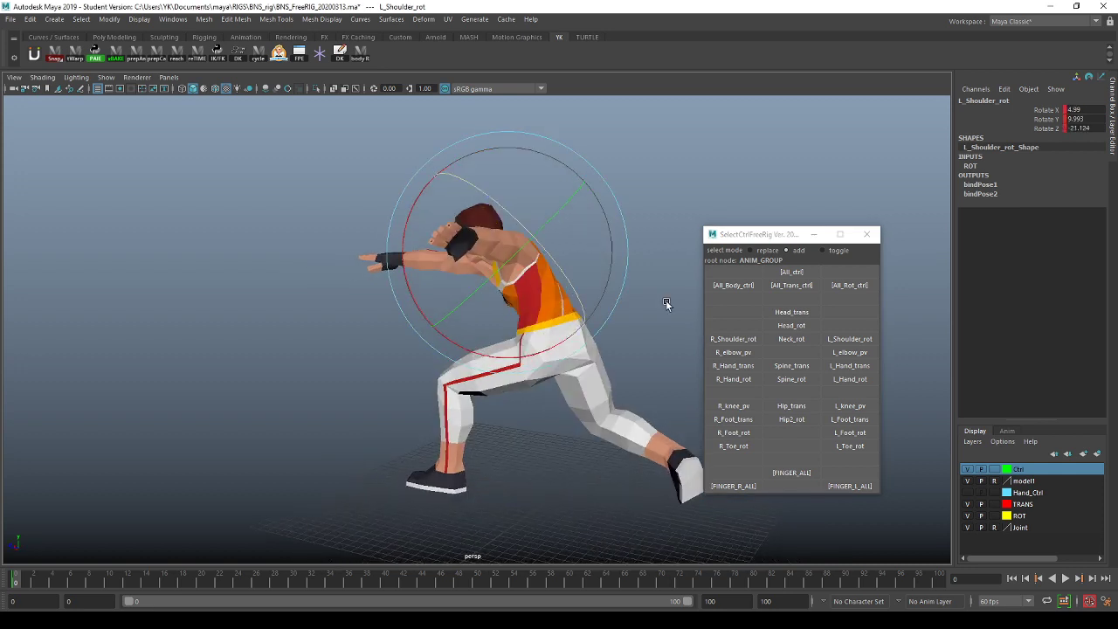
{"action": "left_click", "coordinate": [850, 395]}
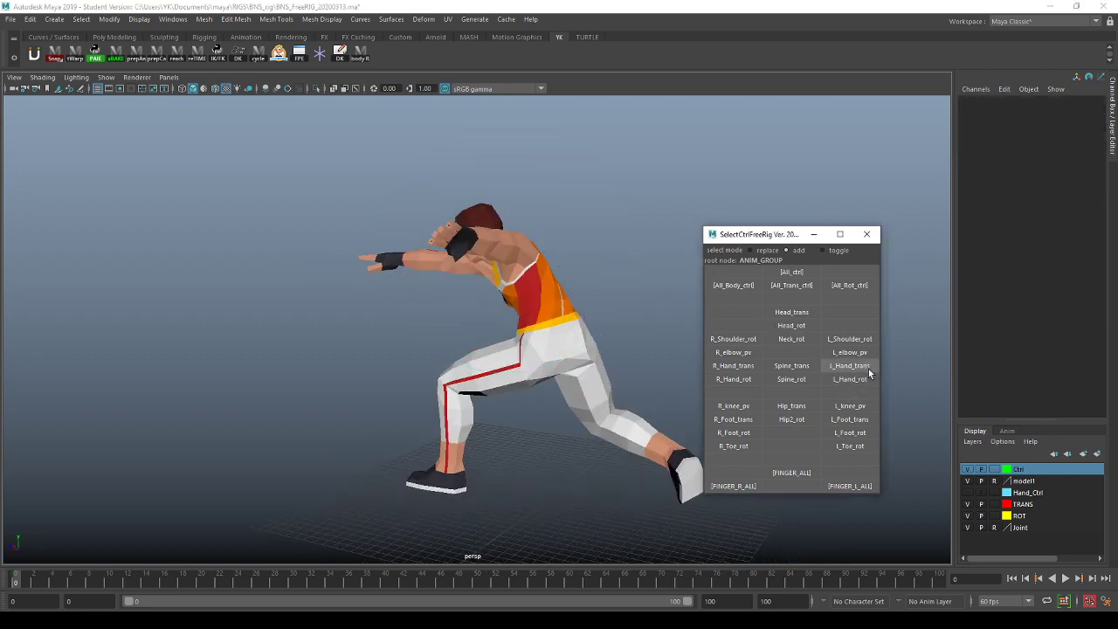
Step: Select L_Hand_trans with L_Hand_rot and move the left hand down and back so the bent arm trails behind the body
{"action": "left_click", "coordinate": [869, 370]}
{"action": "left_click", "coordinate": [862, 380]}
{"action": "key", "text": "w"}
{"action": "left_click_drag", "start_coordinate": [590, 379], "coordinate": [597, 382], "text": "alt"}
{"action": "middle_click_drag", "start_coordinate": [581, 386], "coordinate": [631, 397]}
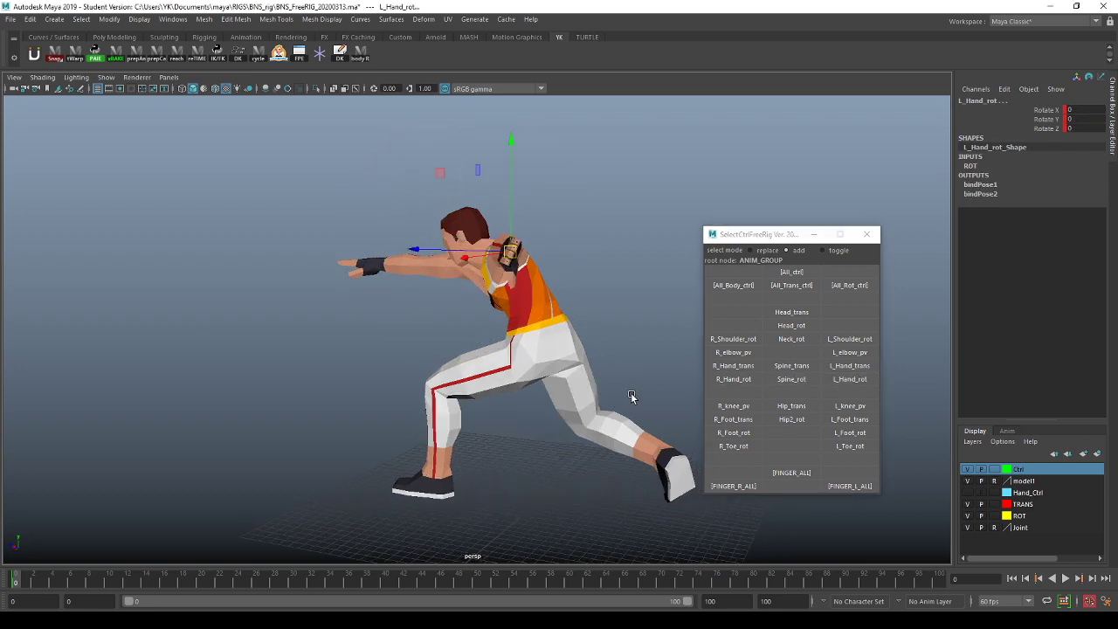
{"action": "left_click_drag", "start_coordinate": [631, 396], "coordinate": [547, 402], "text": "alt"}
{"action": "middle_click_drag", "start_coordinate": [547, 401], "coordinate": [635, 427]}
{"action": "left_click_drag", "start_coordinate": [618, 410], "coordinate": [677, 402], "text": "alt"}
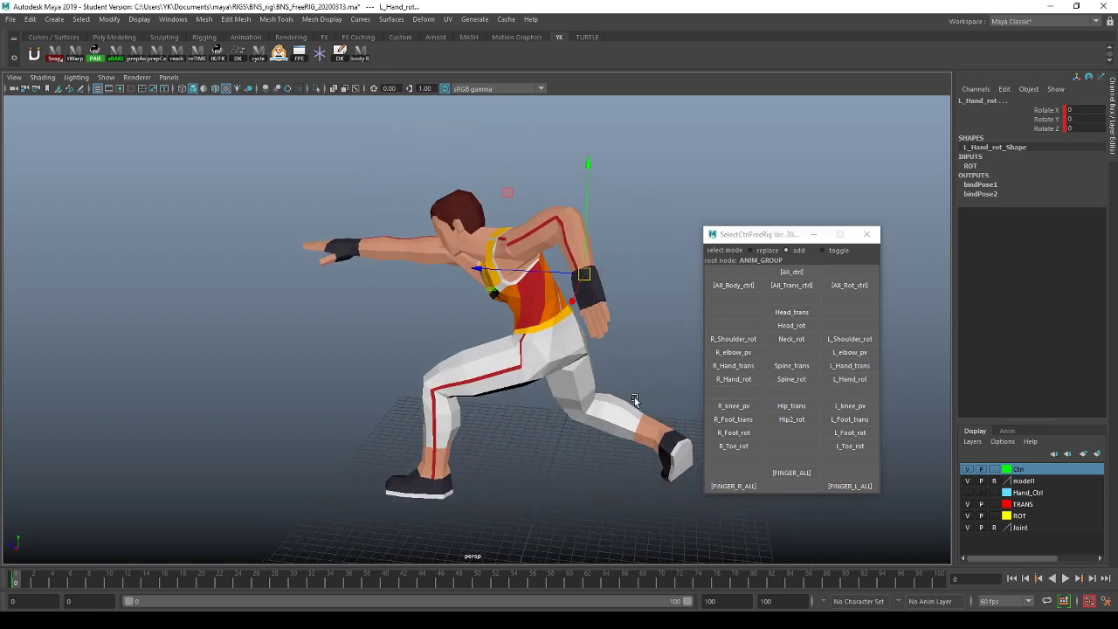
{"action": "middle_click_drag", "start_coordinate": [635, 399], "coordinate": [661, 426]}
{"action": "left_click_drag", "start_coordinate": [637, 410], "coordinate": [672, 398], "text": "alt"}
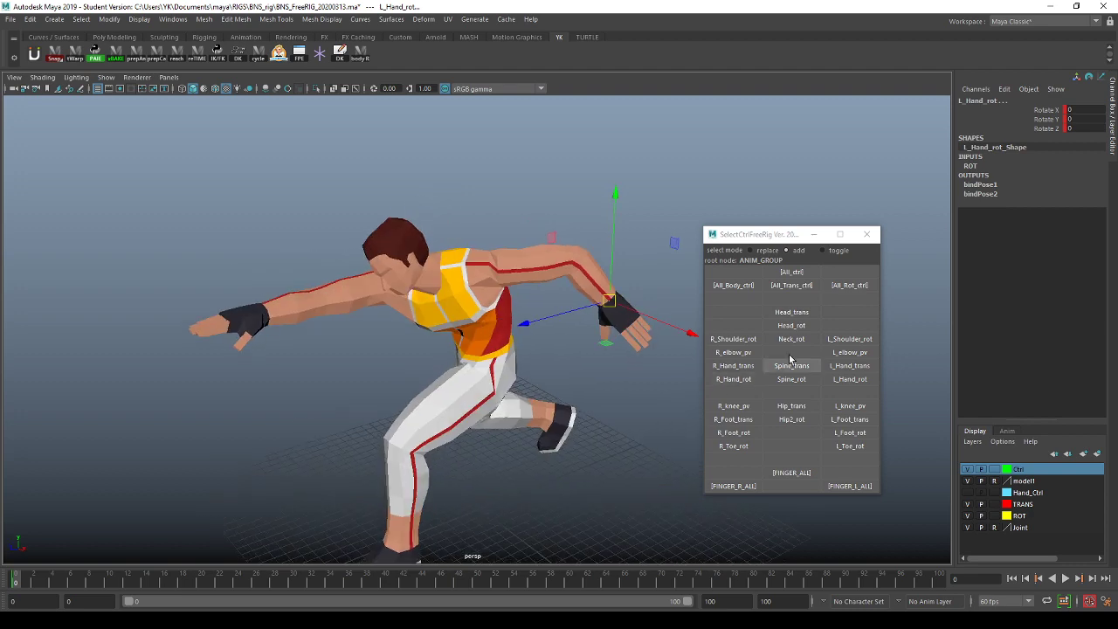
Step: Rotate L_Shoulder_rot to about -17, 42, -28 to pull the left shoulder back with the arm
{"action": "left_click", "coordinate": [850, 339]}
{"action": "left_click_drag", "start_coordinate": [618, 341], "coordinate": [501, 326], "text": "alt"}
{"action": "key", "text": "e"}
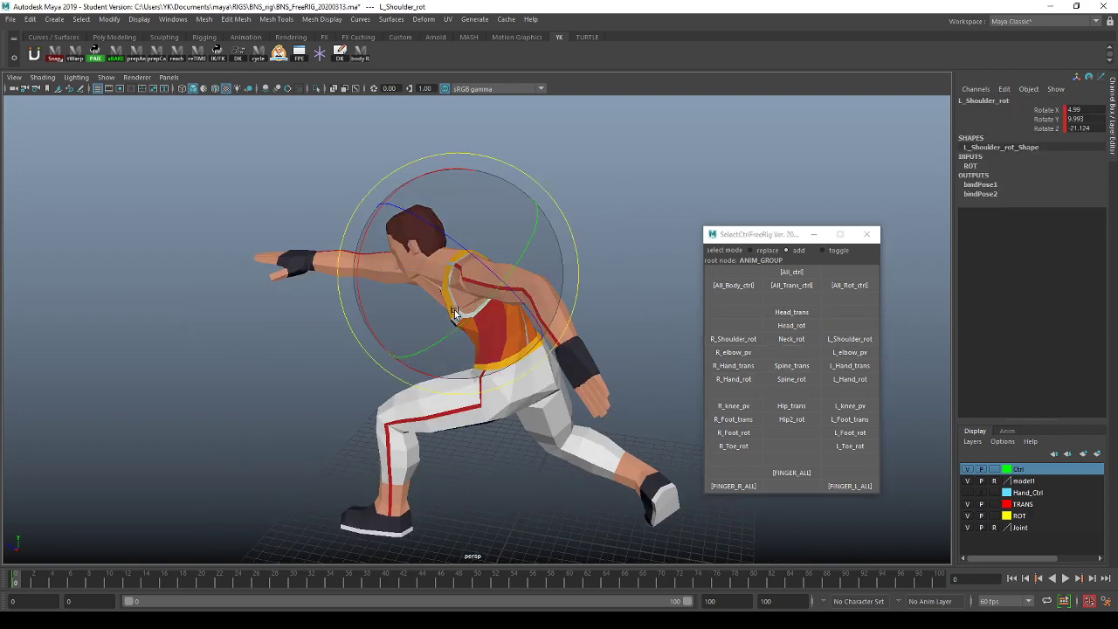
{"action": "middle_click_drag", "start_coordinate": [501, 326], "coordinate": [483, 280]}
{"action": "left_click_drag", "start_coordinate": [563, 272], "coordinate": [477, 259], "text": "alt"}
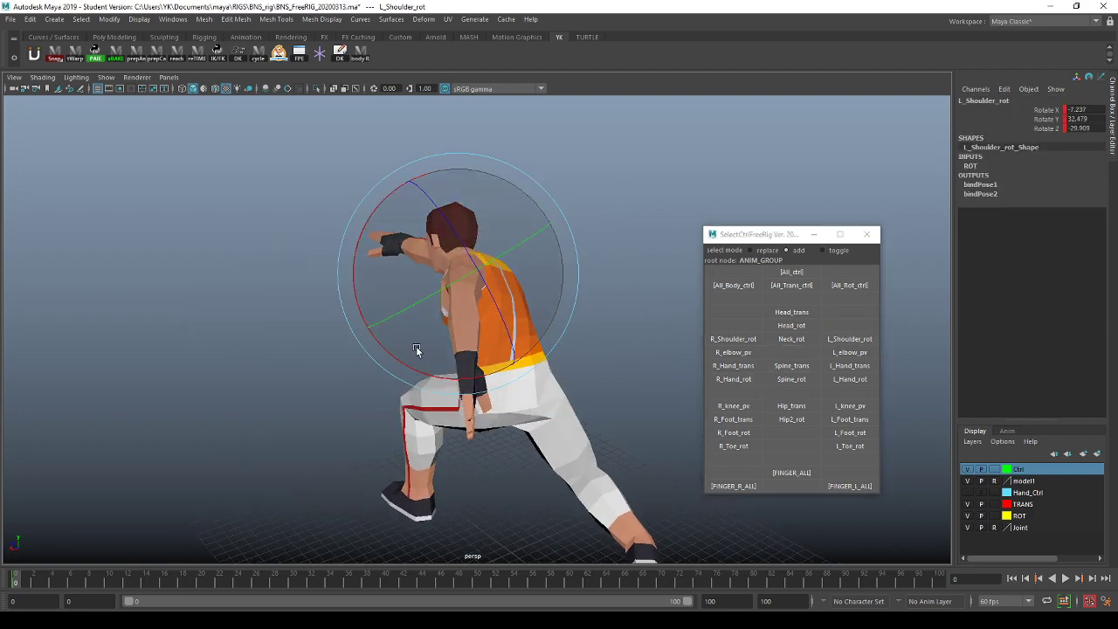
{"action": "left_click_drag", "start_coordinate": [395, 353], "coordinate": [477, 304]}
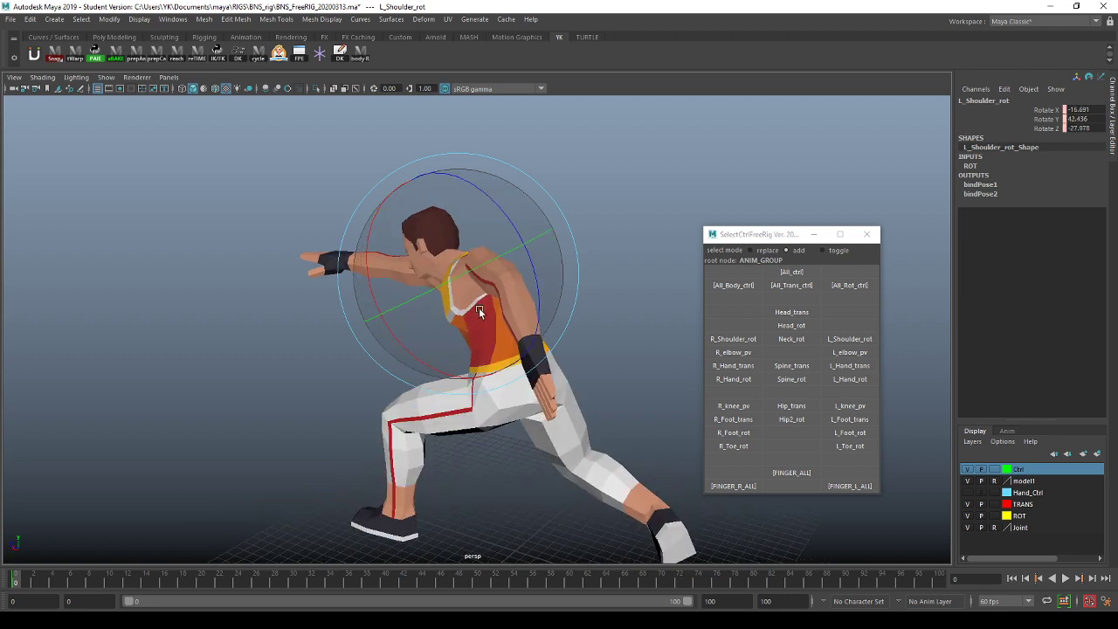
{"action": "key", "text": "q"}
Step: Select L_elbow_pv, adjust where the left elbow points, and clear the selection
{"action": "left_click", "coordinate": [814, 356]}
{"action": "left_click", "coordinate": [848, 352]}
{"action": "left_click_drag", "start_coordinate": [671, 382], "coordinate": [673, 387], "text": "alt"}
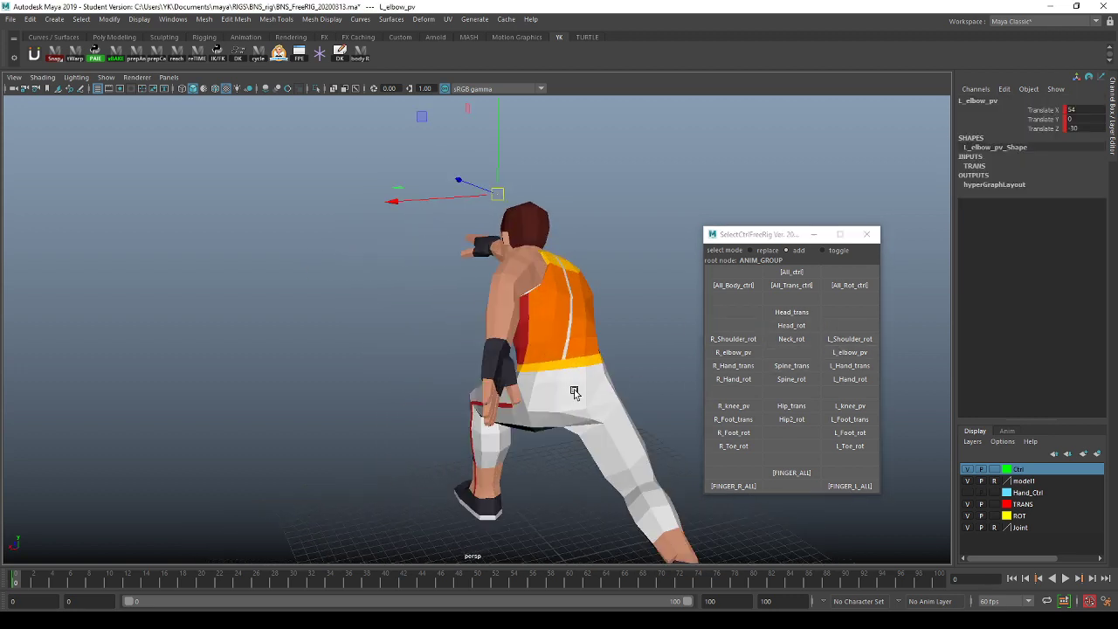
{"action": "left_click", "coordinate": [814, 358]}
Step: Select L_Hand_trans with L_Hand_rot and extend the left hand farther back behind the body
{"action": "left_click", "coordinate": [849, 379]}
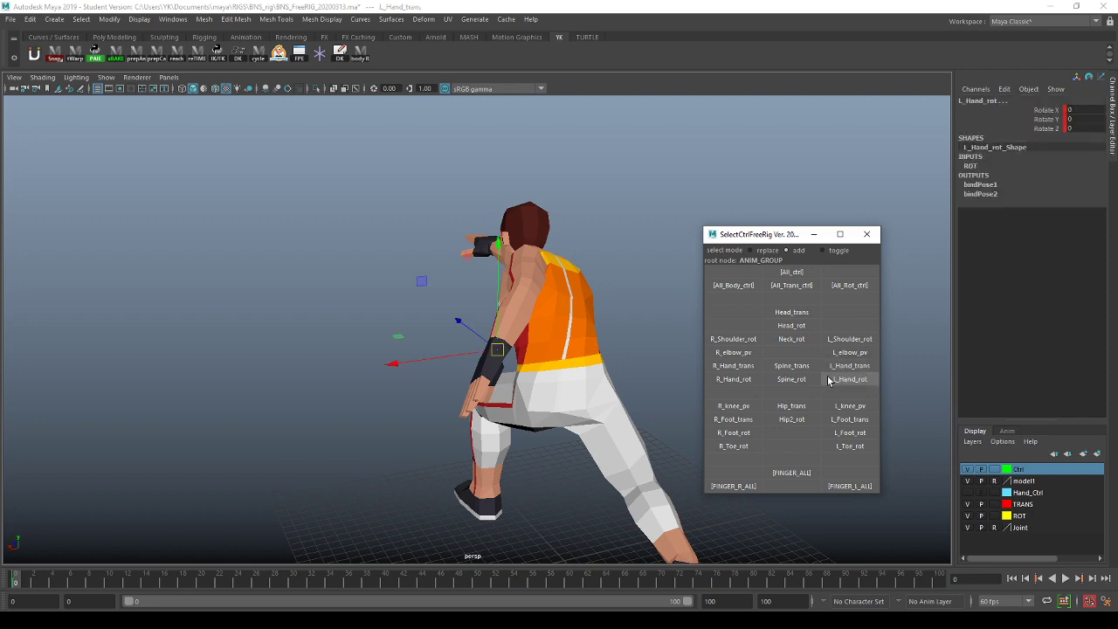
{"action": "left_click_drag", "start_coordinate": [583, 403], "coordinate": [574, 380], "text": "alt"}
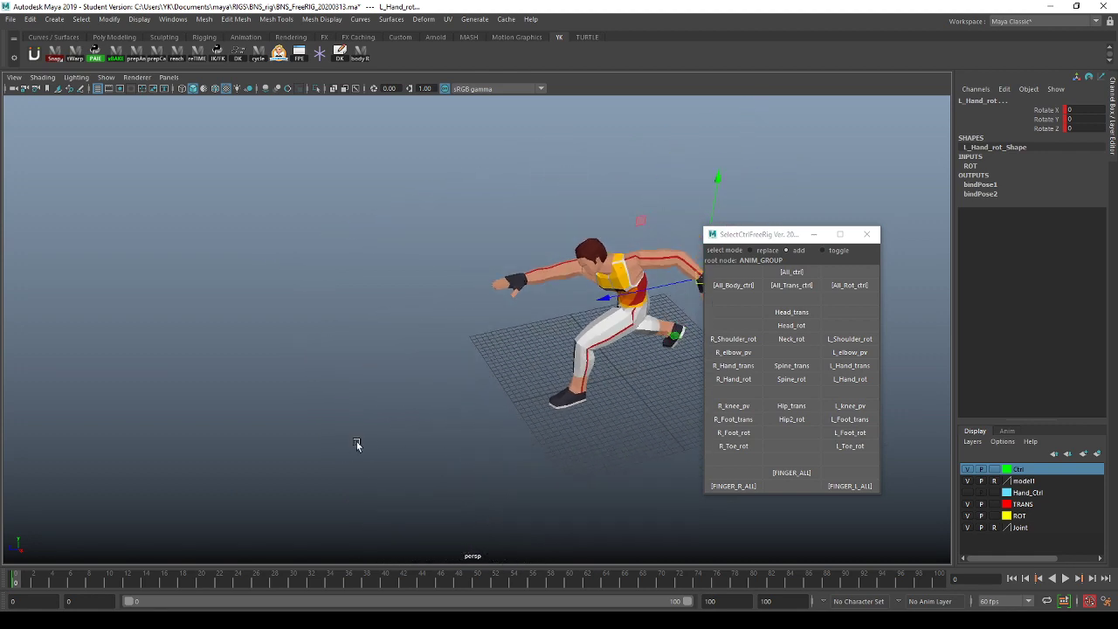
{"action": "middle_click_drag", "start_coordinate": [575, 370], "coordinate": [452, 403], "text": "alt"}
{"action": "right_click_drag", "start_coordinate": [463, 404], "coordinate": [641, 402], "text": "alt"}
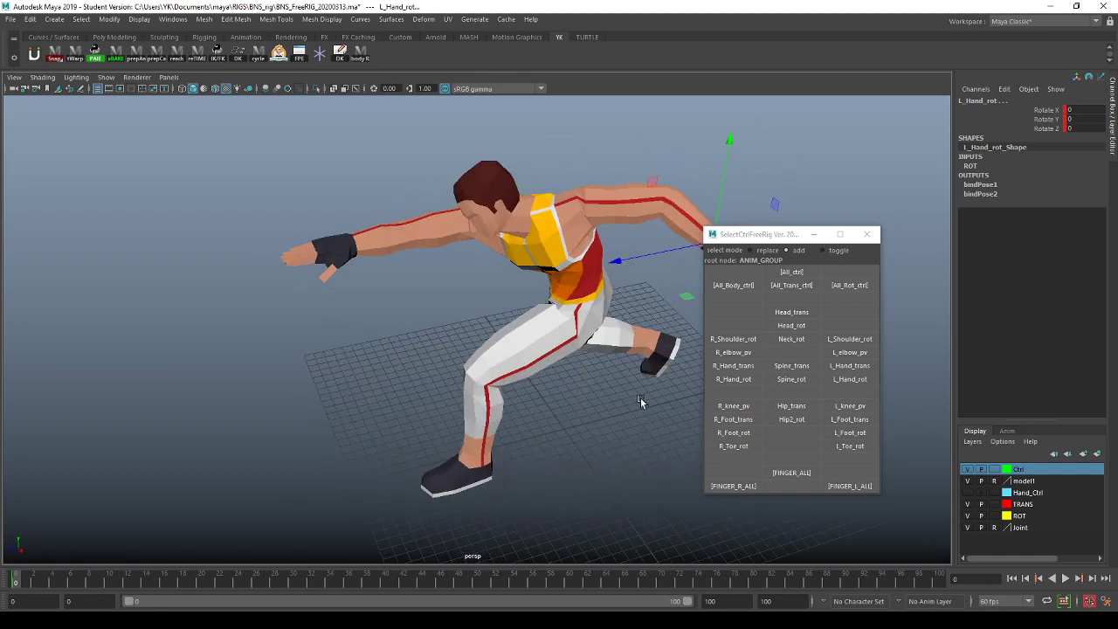
Step: Rotate L_Shoulder_rot to about -1, 33, -35 to match the extended left arm, and clear the selection
{"action": "left_click", "coordinate": [843, 324]}
{"action": "left_click", "coordinate": [847, 338]}
{"action": "left_click_drag", "start_coordinate": [552, 366], "coordinate": [577, 278], "text": "alt"}
{"action": "key", "text": "e"}
{"action": "left_click_drag", "start_coordinate": [578, 279], "coordinate": [641, 282], "text": "alt"}
{"action": "left_click_drag", "start_coordinate": [559, 239], "coordinate": [647, 249]}
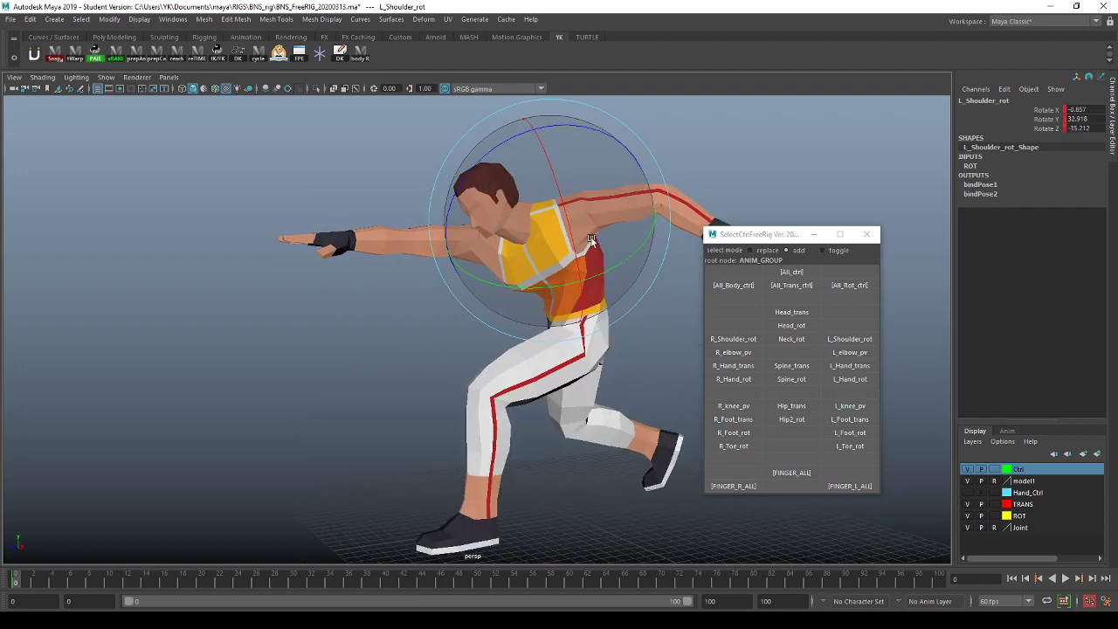
{"action": "left_click", "coordinate": [645, 256]}
Step: Rotate Head_rot around Y to about -51 to turn the head towards the outstretched right arm
{"action": "left_click", "coordinate": [791, 311]}
{"action": "left_click_drag", "start_coordinate": [587, 345], "coordinate": [490, 402], "text": "alt"}
{"action": "left_click", "coordinate": [791, 325]}
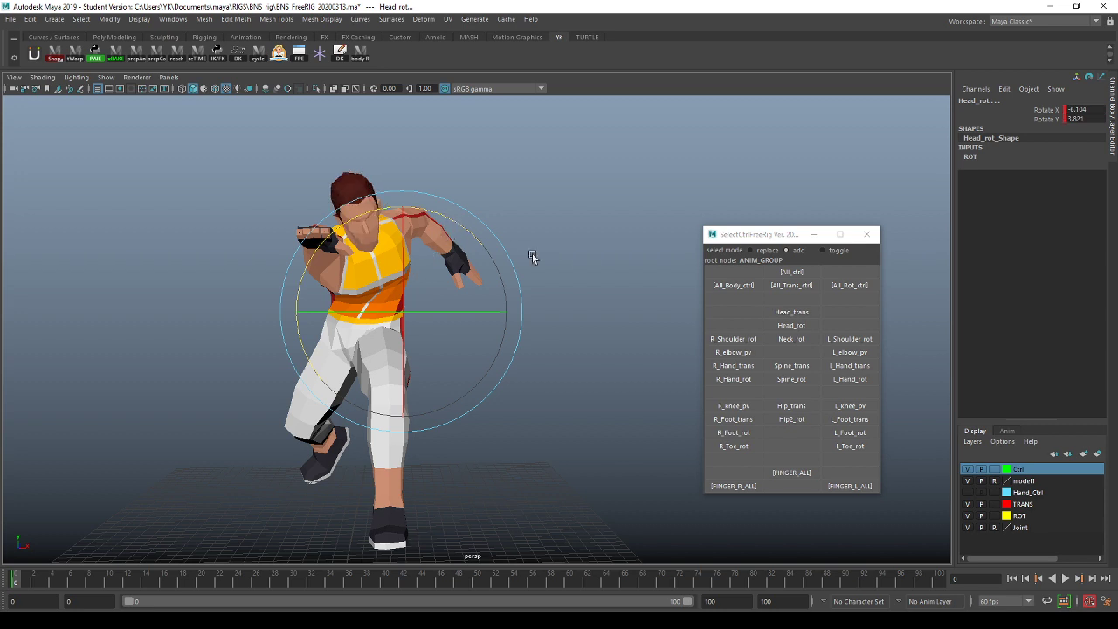
{"action": "key", "text": "ctrl+z"}
{"action": "left_click", "coordinate": [798, 325]}
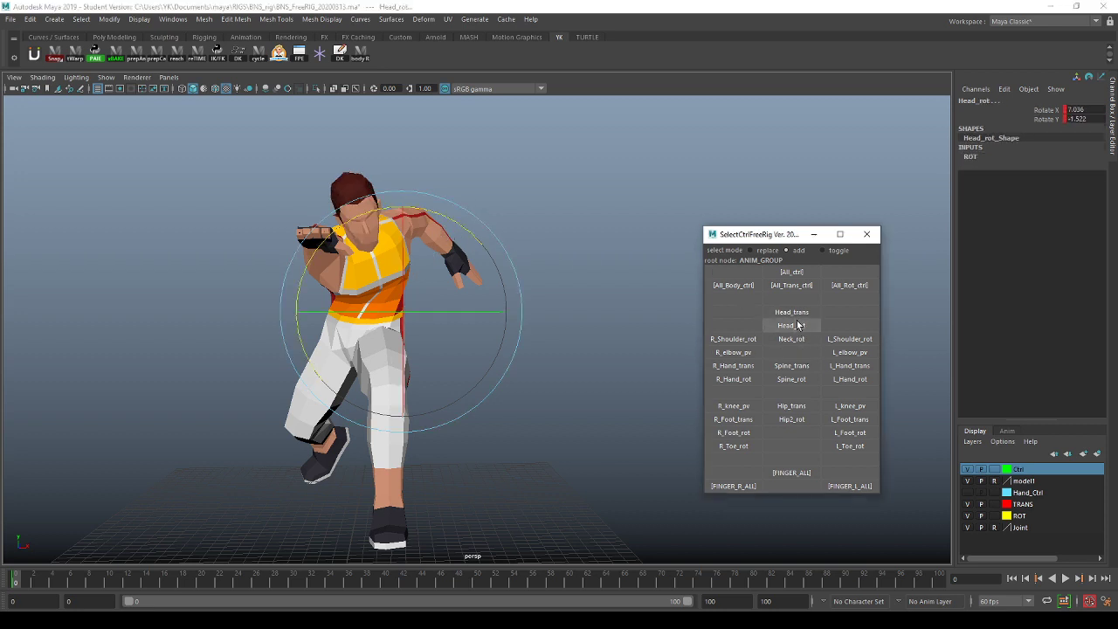
{"action": "left_click", "coordinate": [1005, 119]}
{"action": "middle_click_drag", "start_coordinate": [874, 178], "coordinate": [609, 384]}
{"action": "scroll", "coordinate": [610, 385], "scroll_direction": "down", "scroll_amount": 2}
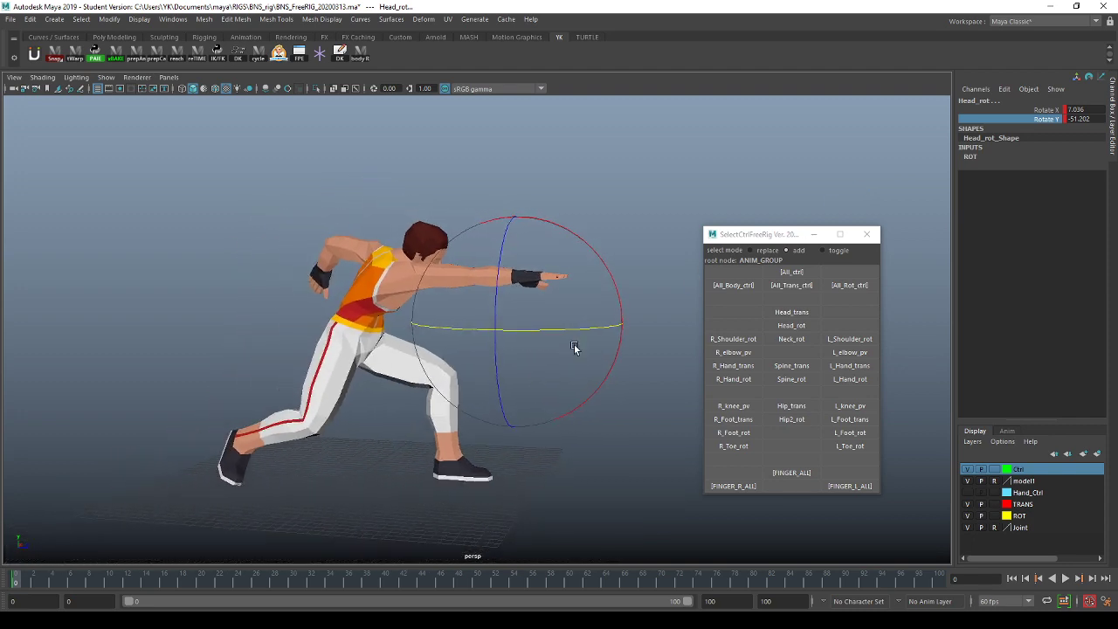
Step: Select the right foot control with R_Foot_rot and move the right foot farther back to lengthen the stance
{"action": "left_click", "coordinate": [777, 356]}
{"action": "left_click", "coordinate": [739, 432]}
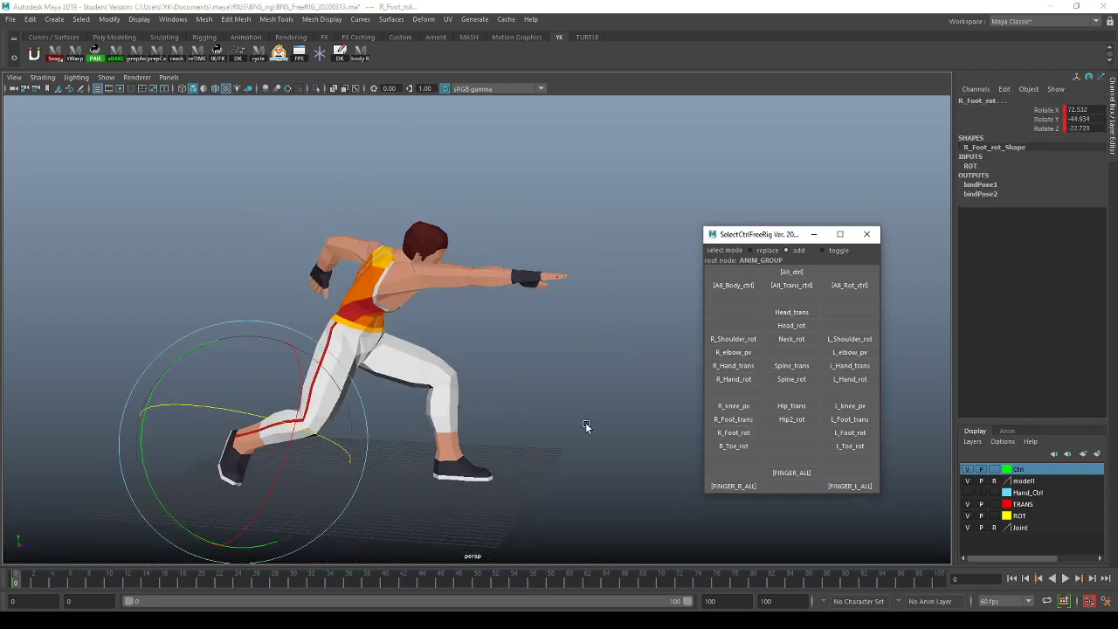
{"action": "scroll", "coordinate": [577, 428], "scroll_direction": "down", "scroll_amount": 3}
{"action": "left_click_drag", "start_coordinate": [524, 445], "coordinate": [535, 424], "text": "alt"}
{"action": "key", "text": "w"}
{"action": "left_click_drag", "start_coordinate": [457, 438], "coordinate": [434, 442]}
Step: Move Spine_trans together with R_Hand_trans and L_Hand_trans lower and forward to deepen the lunge, and clear the selection
{"action": "left_click", "coordinate": [808, 352]}
{"action": "left_click", "coordinate": [797, 366]}
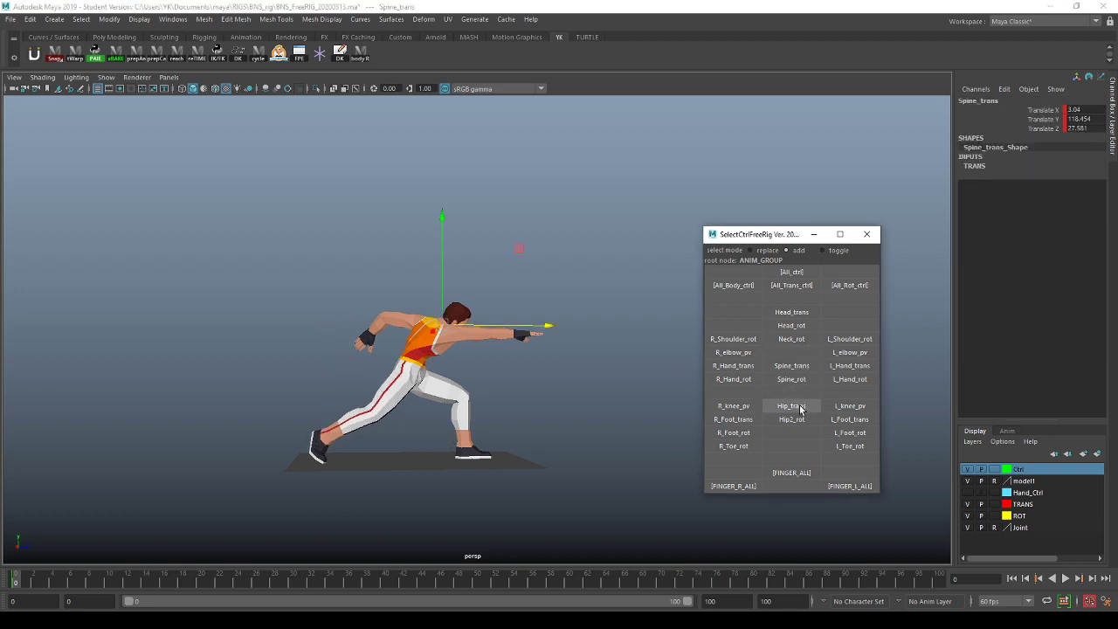
{"action": "left_click", "coordinate": [744, 367]}
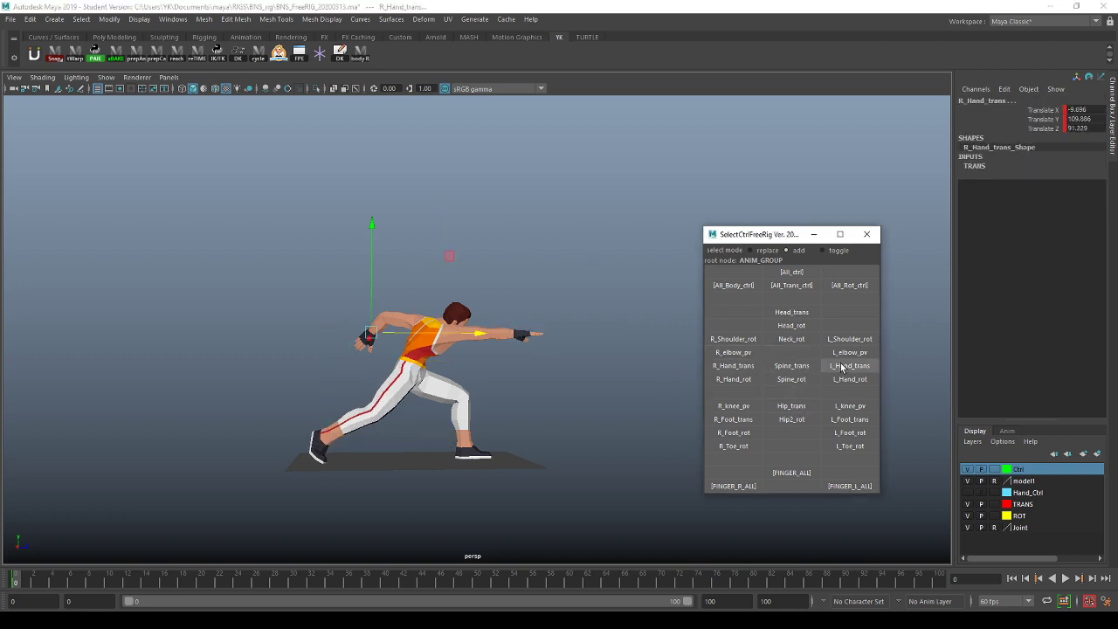
{"action": "left_click", "coordinate": [841, 365]}
{"action": "left_click_drag", "start_coordinate": [530, 379], "coordinate": [543, 383], "text": "alt"}
{"action": "middle_click_drag", "start_coordinate": [536, 392], "coordinate": [547, 405]}
{"action": "mouse_move", "coordinate": [542, 407]}
{"action": "left_mouse_down", "text": "alt"}
{"action": "mouse_move", "coordinate": [516, 419]}
{"action": "mouse_move", "coordinate": [526, 423]}
{"action": "left_mouse_up", "text": "alt"}
{"action": "middle_click_drag", "start_coordinate": [526, 423], "coordinate": [529, 381], "text": "alt"}
{"action": "right_click_drag", "start_coordinate": [529, 382], "coordinate": [614, 371], "text": "alt"}
{"action": "left_click_drag", "start_coordinate": [614, 370], "coordinate": [556, 393], "text": "alt"}
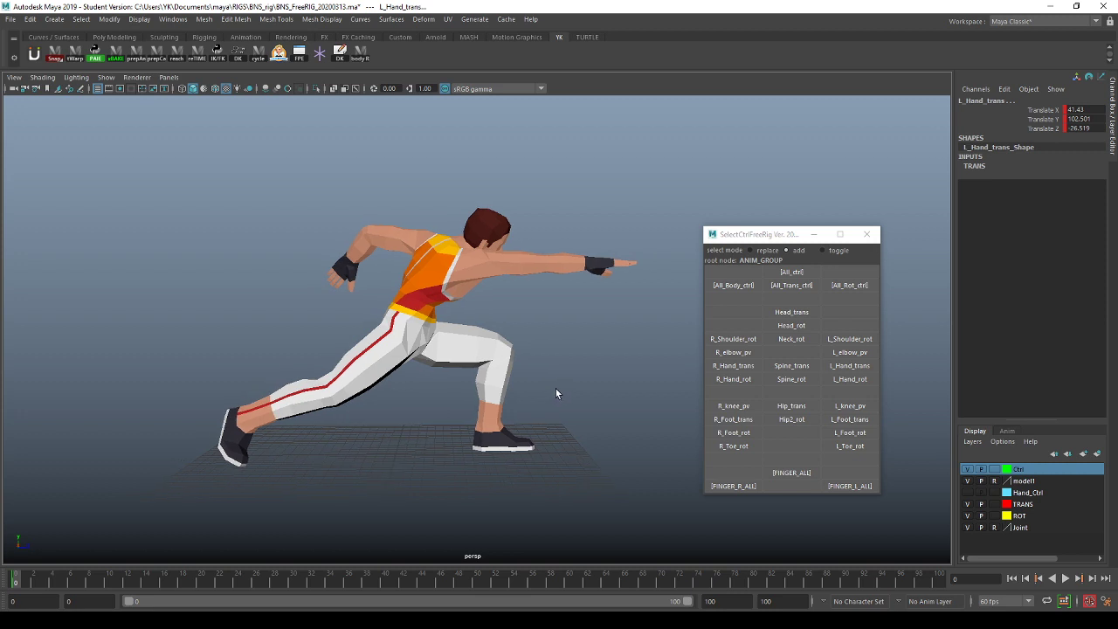
{"action": "left_click", "coordinate": [740, 314]}
Step: Select L_Hand_rot with the left hand's translation control and reposition the left hand behind the body
{"action": "right_click_drag", "start_coordinate": [558, 357], "coordinate": [586, 382], "text": "alt"}
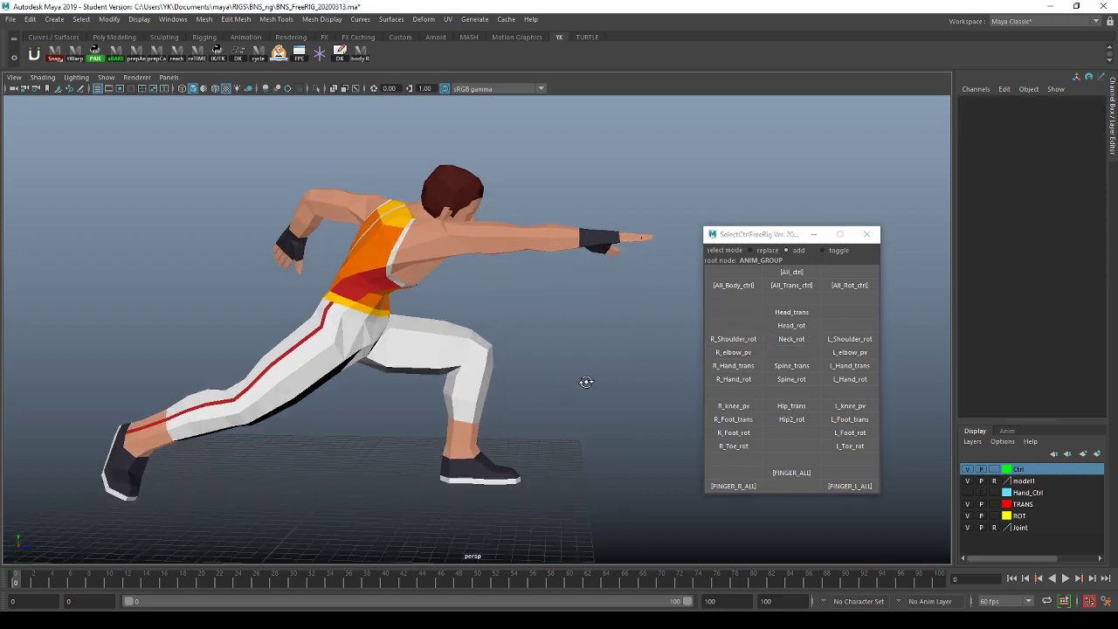
{"action": "left_click_drag", "start_coordinate": [586, 381], "coordinate": [479, 394], "text": "alt"}
{"action": "middle_click_drag", "start_coordinate": [479, 394], "coordinate": [586, 395], "text": "alt"}
{"action": "left_click", "coordinate": [850, 379]}
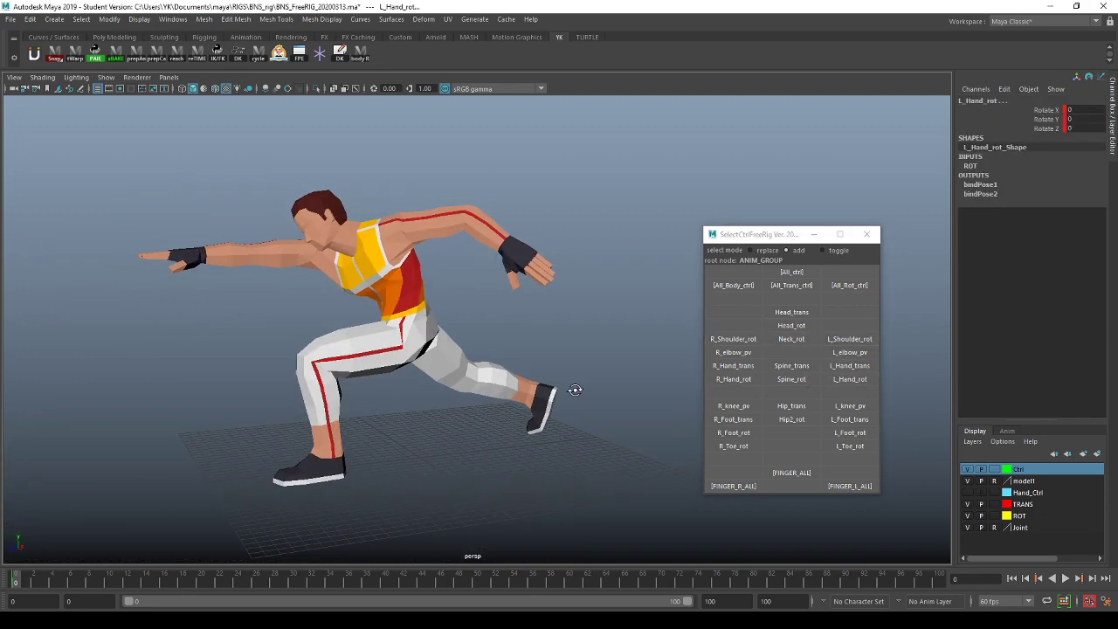
{"action": "left_click_drag", "start_coordinate": [575, 390], "coordinate": [576, 381], "text": "alt"}
{"action": "middle_click_drag", "start_coordinate": [513, 341], "coordinate": [554, 372], "text": "alt"}
{"action": "right_click_drag", "start_coordinate": [553, 372], "coordinate": [579, 370], "text": "alt"}
{"action": "middle_click_drag", "start_coordinate": [579, 370], "coordinate": [580, 344]}
Step: Rotate L_Shoulder_rot to follow the repositioned left arm, and clear the selection
{"action": "left_click", "coordinate": [849, 338]}
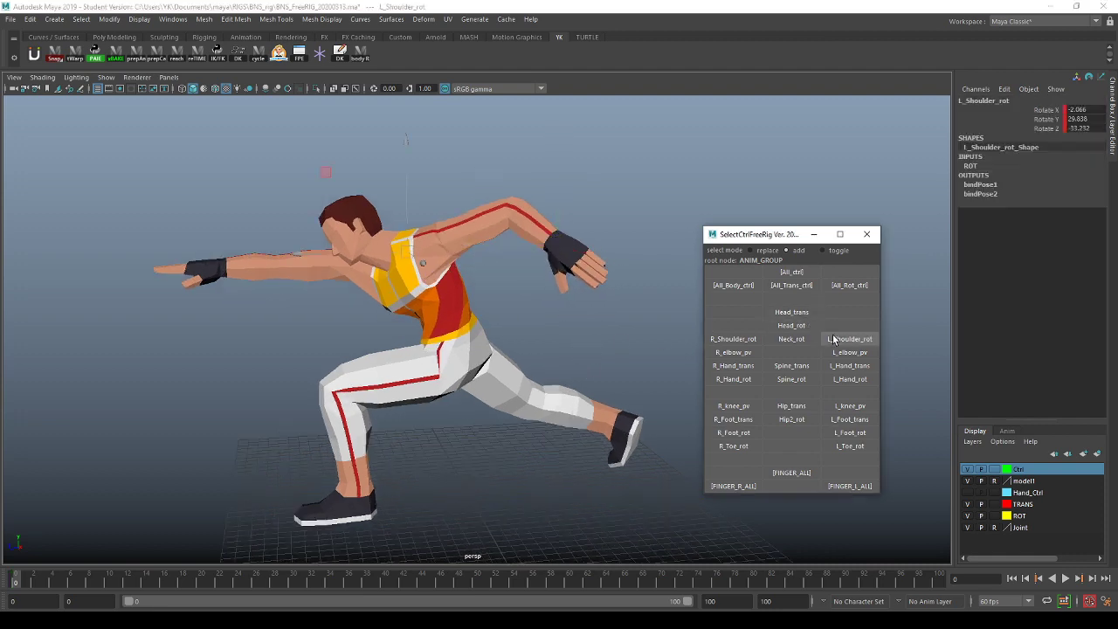
{"action": "key", "text": "e"}
{"action": "left_click_drag", "start_coordinate": [499, 325], "coordinate": [572, 323], "text": "alt"}
{"action": "key", "text": "q"}
{"action": "left_click", "coordinate": [843, 322]}
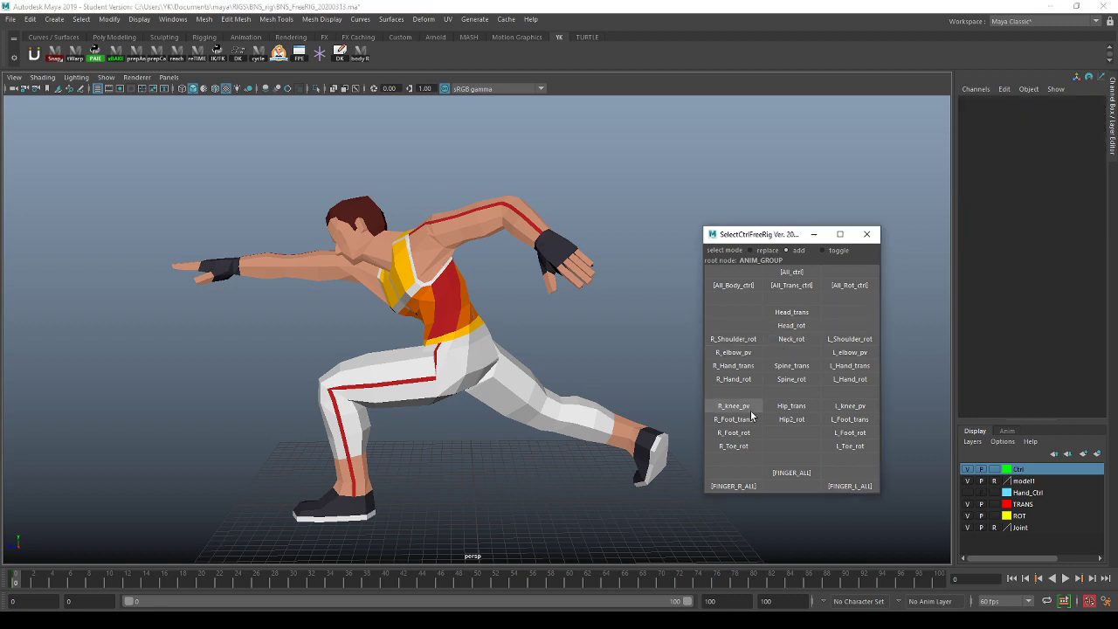
Step: Show the Hand_Ctrl layer and select finger_base_L_ROT on the left hand
{"action": "right_click_drag", "start_coordinate": [552, 343], "coordinate": [576, 343], "text": "alt"}
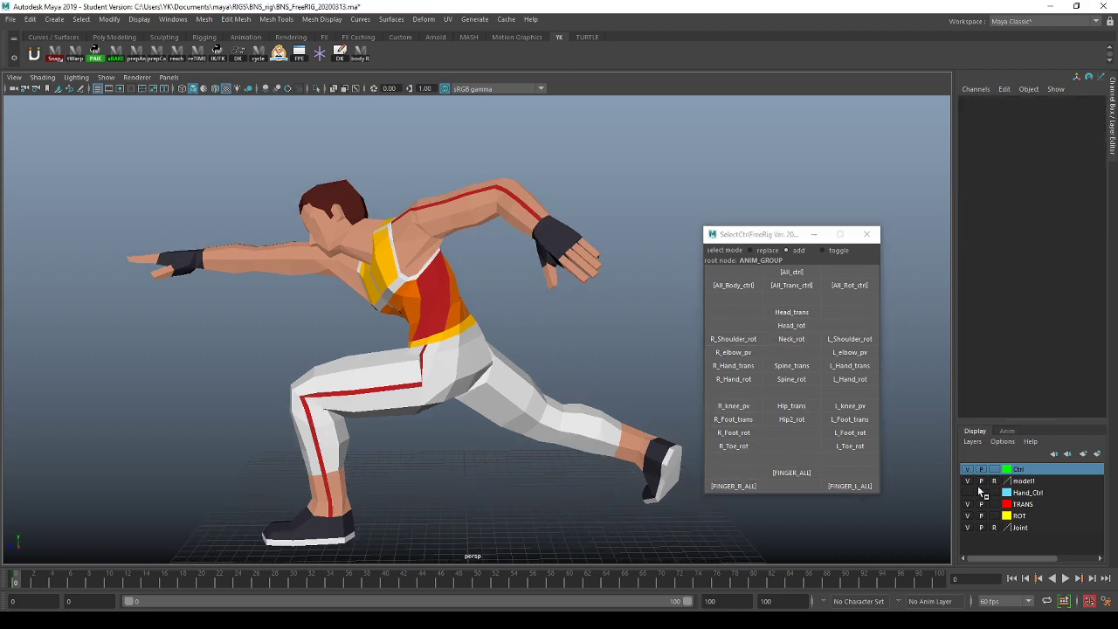
{"action": "right_click_drag", "start_coordinate": [514, 277], "coordinate": [600, 260], "text": "alt"}
{"action": "middle_click_drag", "start_coordinate": [576, 210], "coordinate": [546, 239], "text": "alt"}
{"action": "left_click_drag", "start_coordinate": [546, 239], "coordinate": [570, 274], "text": "alt"}
{"action": "left_click", "coordinate": [548, 178]}
{"action": "key", "text": "e"}
{"action": "key", "text": "ctrl+z"}
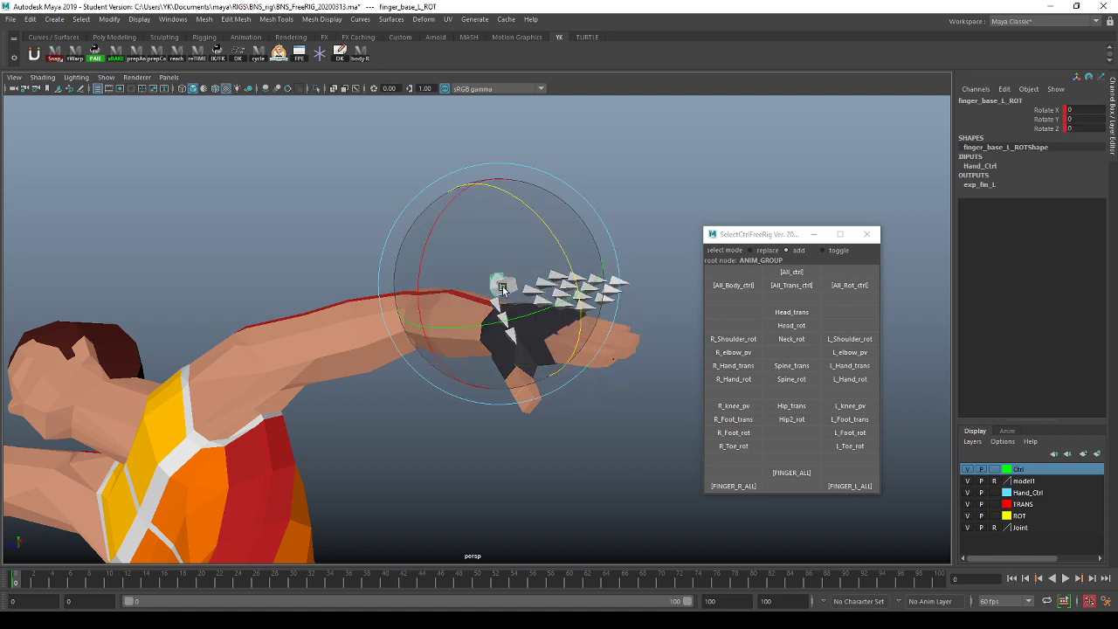
Step: Rotate finger_base_L_ROT to curl the left hand's fingers into a fist
{"action": "right_click_drag", "start_coordinate": [502, 289], "coordinate": [555, 243], "text": "alt"}
{"action": "middle_click_drag", "start_coordinate": [561, 243], "coordinate": [522, 229], "text": "alt"}
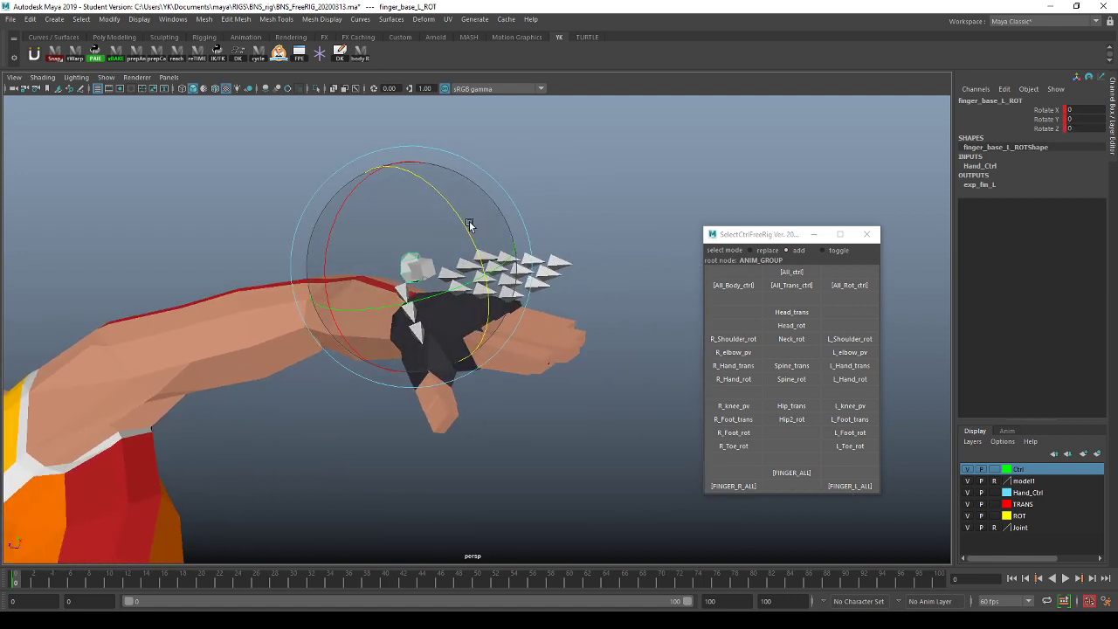
{"action": "left_click_drag", "start_coordinate": [469, 224], "coordinate": [356, 330]}
{"action": "left_click_drag", "start_coordinate": [432, 344], "coordinate": [464, 221]}
{"action": "left_click_drag", "start_coordinate": [465, 221], "coordinate": [533, 211], "text": "alt"}
{"action": "key", "text": "q"}
{"action": "left_click_drag", "start_coordinate": [489, 240], "coordinate": [441, 306], "text": "alt"}
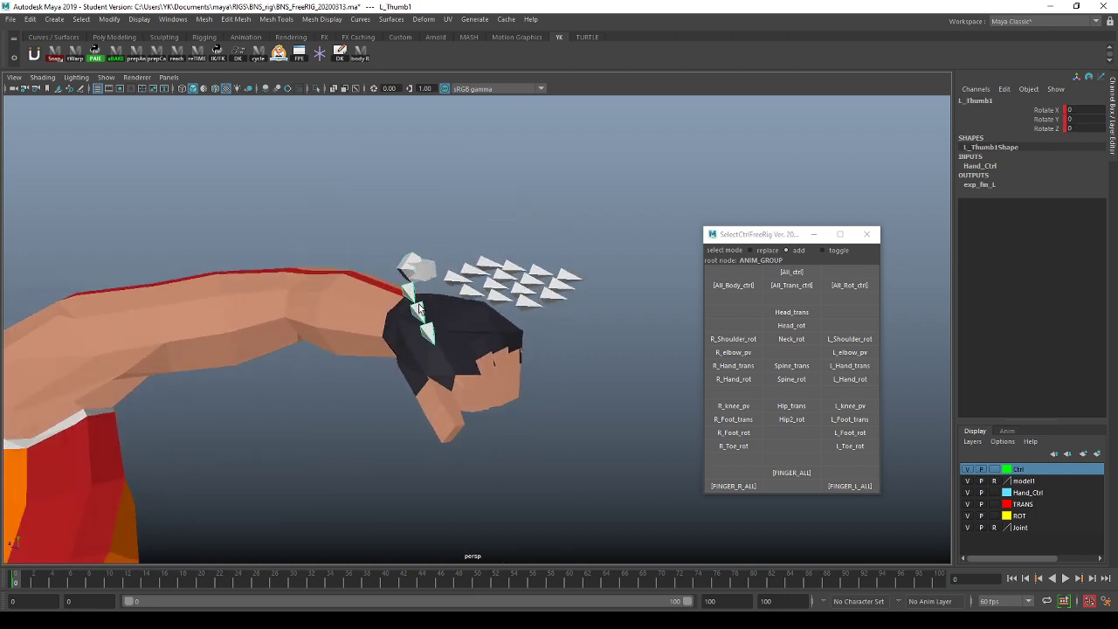
{"action": "left_click", "coordinate": [428, 331]}
{"action": "left_click", "coordinate": [410, 292]}
{"action": "left_click", "coordinate": [428, 330]}
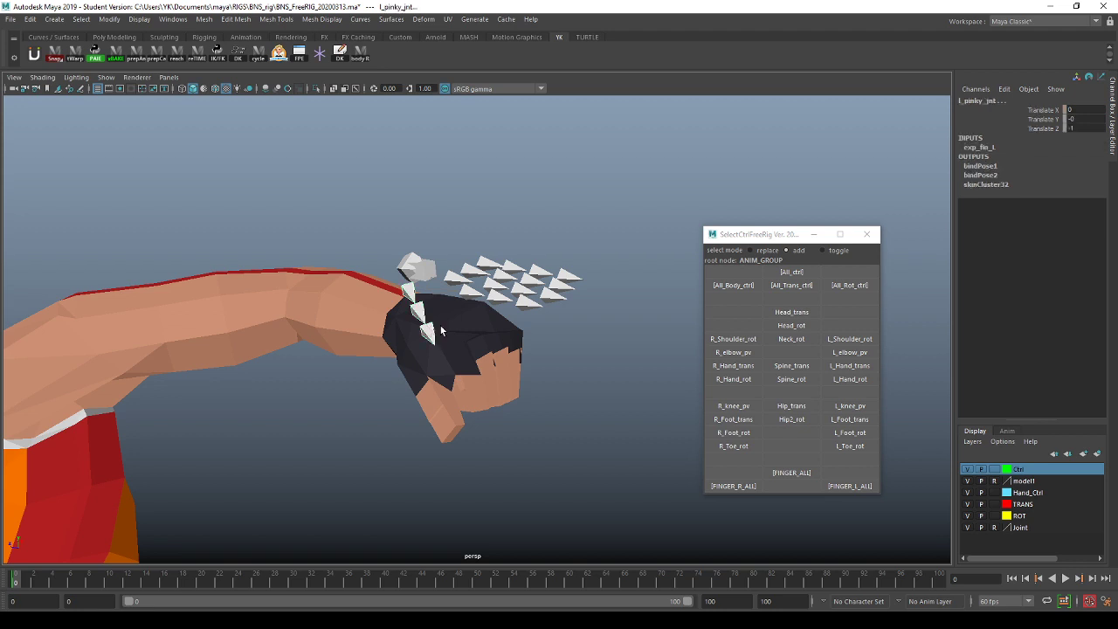
{"action": "left_click_drag", "start_coordinate": [440, 329], "coordinate": [463, 269], "text": "alt"}
{"action": "key", "text": "e"}
{"action": "mouse_move", "coordinate": [464, 269]}
{"action": "left_mouse_down"}
{"action": "mouse_move", "coordinate": [452, 307]}
{"action": "mouse_move", "coordinate": [462, 287]}
{"action": "left_mouse_up"}
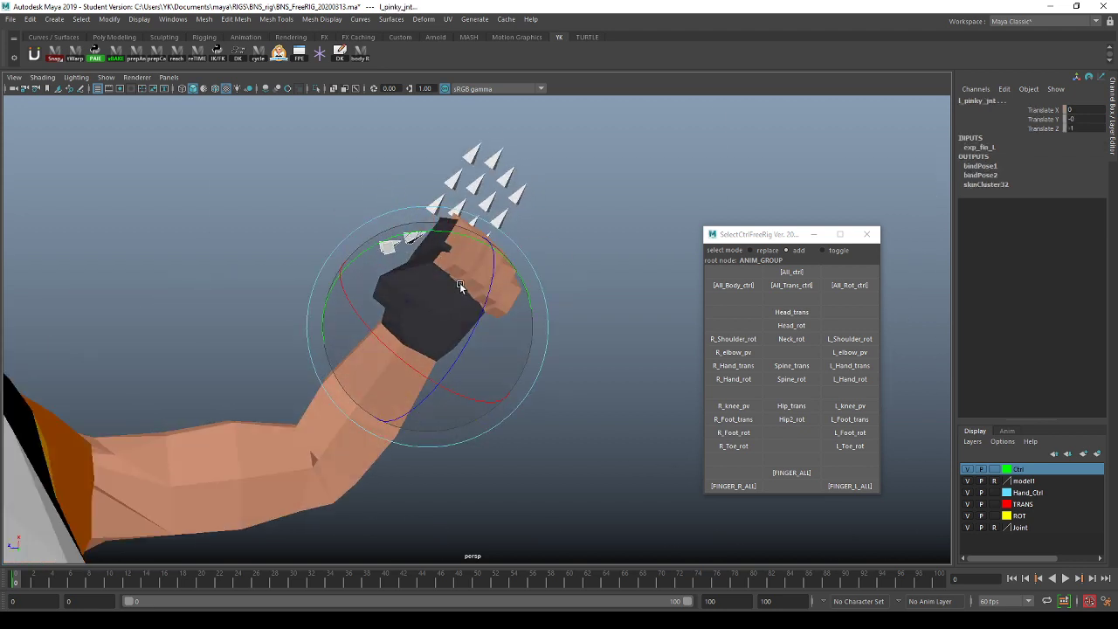
{"action": "key", "text": "ctrl+z"}
{"action": "key", "text": "ctrl+z"}
Step: Bend the left thumb over the fist, rotating L_Thumb2 to about 52 in Z and adjusting the thumb tip control
{"action": "left_click_drag", "start_coordinate": [489, 211], "coordinate": [445, 308]}
{"action": "key", "text": "q"}
{"action": "key", "text": "e"}
{"action": "key", "text": "q"}
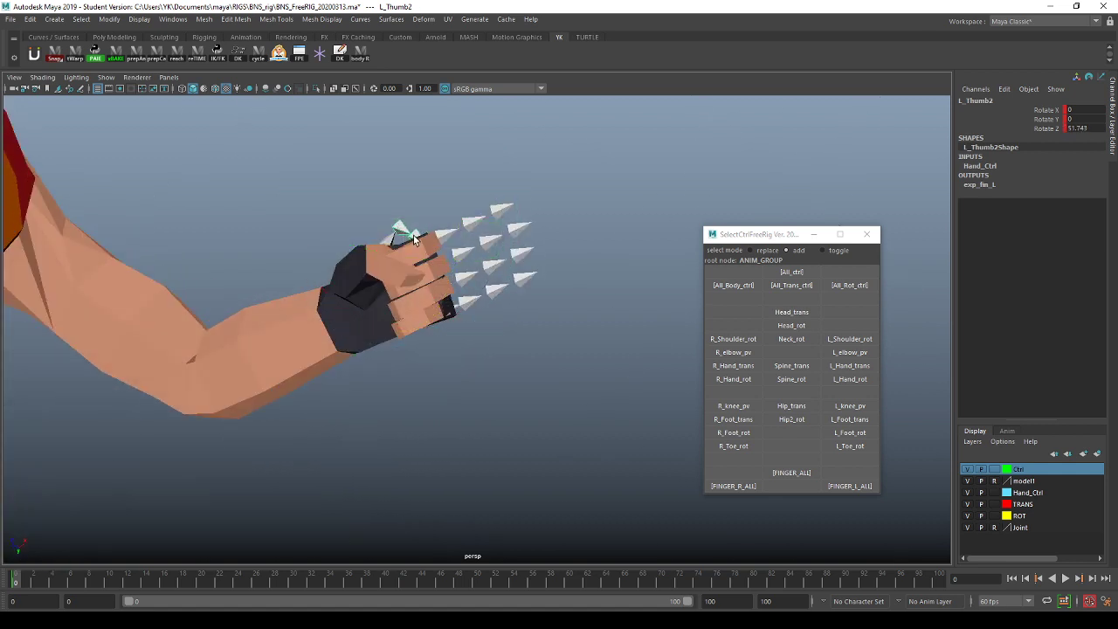
{"action": "left_click", "coordinate": [415, 234]}
{"action": "key", "text": "e"}
{"action": "left_click_drag", "start_coordinate": [472, 255], "coordinate": [469, 279]}
{"action": "key", "text": "q"}
Step: Rotate the base control of the left thumb to settle the thumb against the fist
{"action": "left_click", "coordinate": [389, 236]}
{"action": "key", "text": "e"}
{"action": "left_click_drag", "start_coordinate": [370, 209], "coordinate": [375, 224]}
{"action": "left_click_drag", "start_coordinate": [406, 296], "coordinate": [355, 337], "text": "alt"}
{"action": "left_click_drag", "start_coordinate": [354, 337], "coordinate": [473, 332], "text": "alt"}
{"action": "key", "text": "q"}
Step: Select the left hand's finger controls and try to mirror their pose onto the right hand
{"action": "scroll", "coordinate": [467, 297], "scroll_direction": "down", "scroll_amount": 5}
{"action": "left_click", "coordinate": [448, 283]}
{"action": "left_click", "coordinate": [446, 284]}
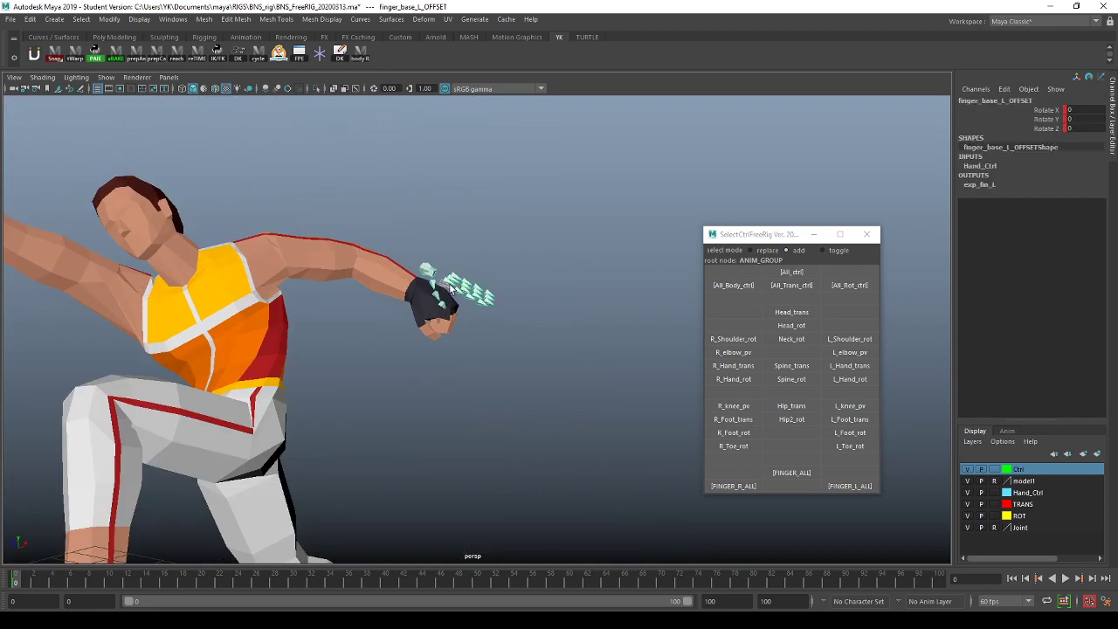
{"action": "left_click_drag", "start_coordinate": [452, 285], "coordinate": [483, 316], "text": "alt"}
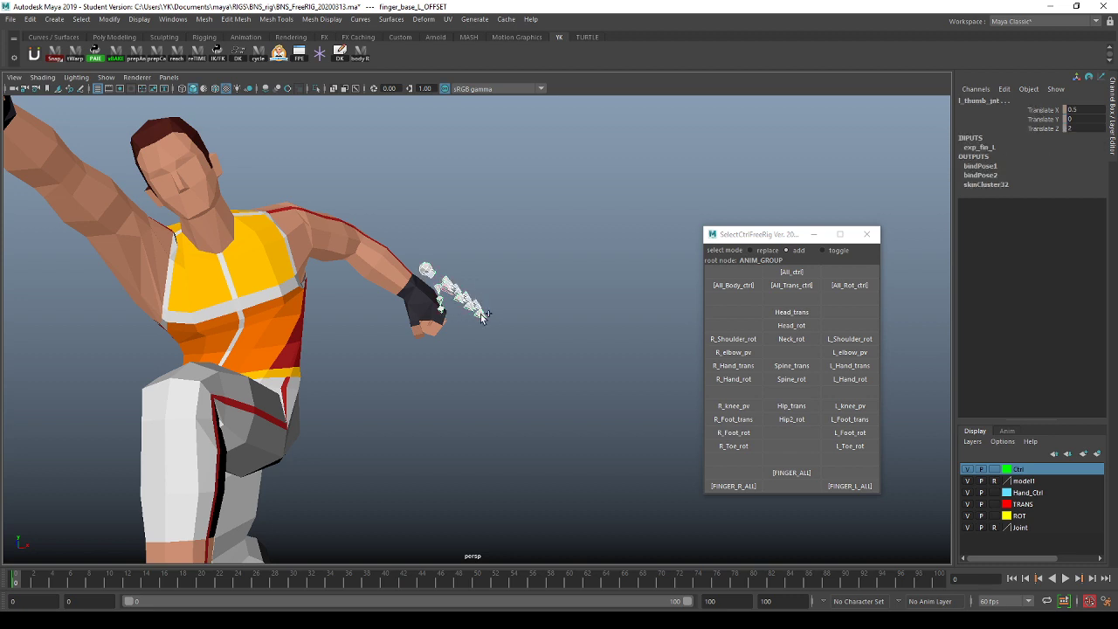
{"action": "left_click", "coordinate": [36, 58]}
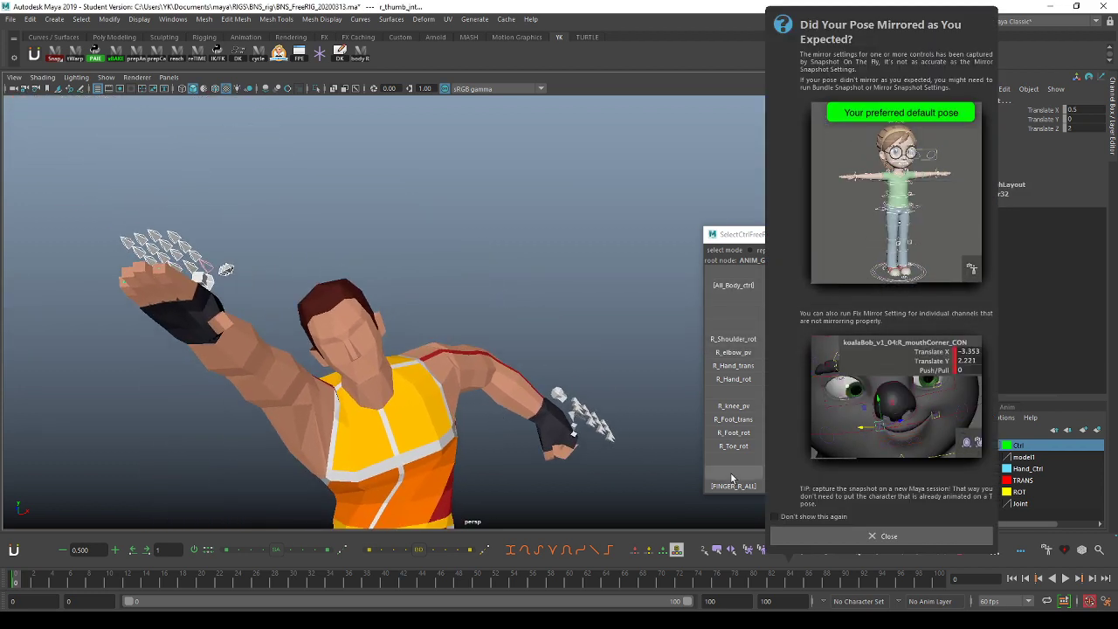
{"action": "left_click", "coordinate": [793, 537]}
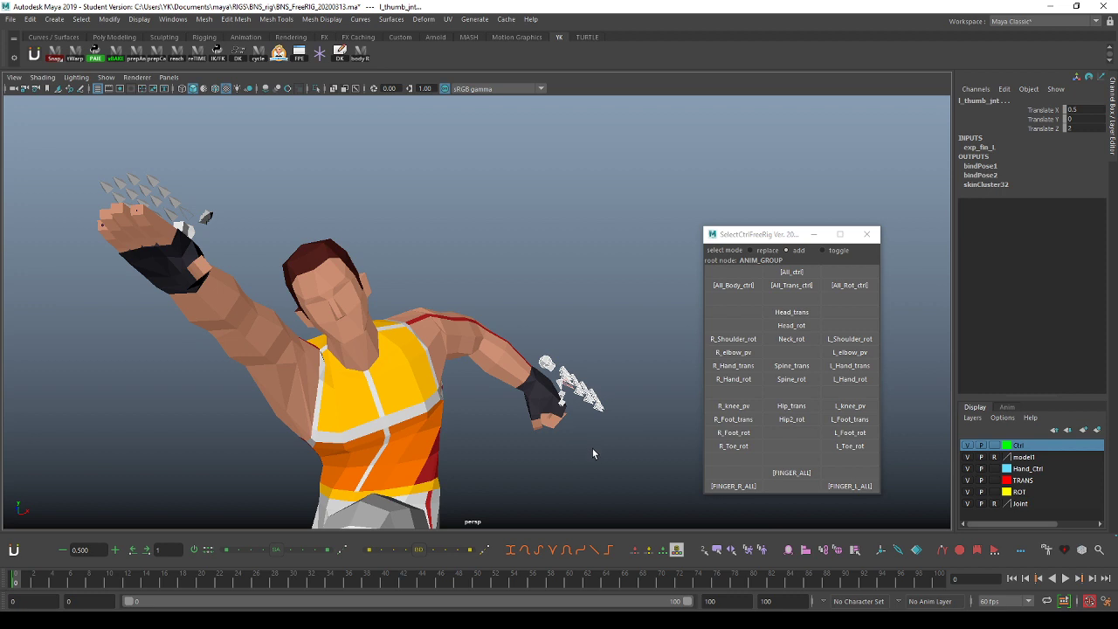
{"action": "left_click", "coordinate": [37, 56]}
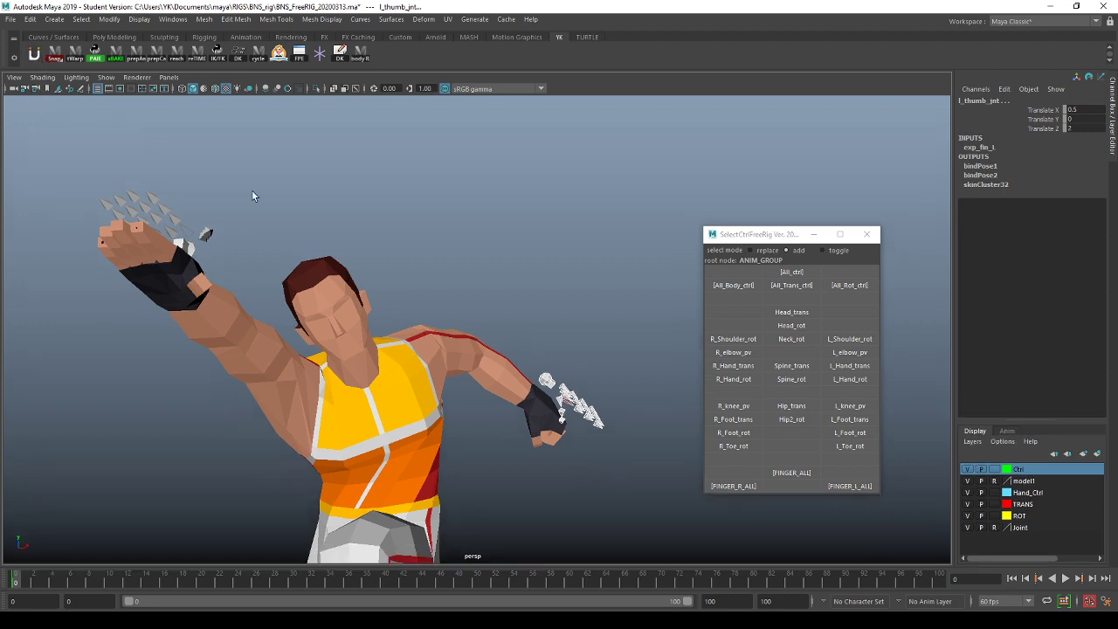
Step: Select finger_base_R_ROT and rotate it to curl the right hand's fingers into a fist
{"action": "left_click", "coordinate": [213, 239]}
{"action": "left_click_drag", "start_coordinate": [210, 241], "coordinate": [202, 353], "text": "alt"}
{"action": "middle_click_drag", "start_coordinate": [203, 353], "coordinate": [252, 285], "text": "alt"}
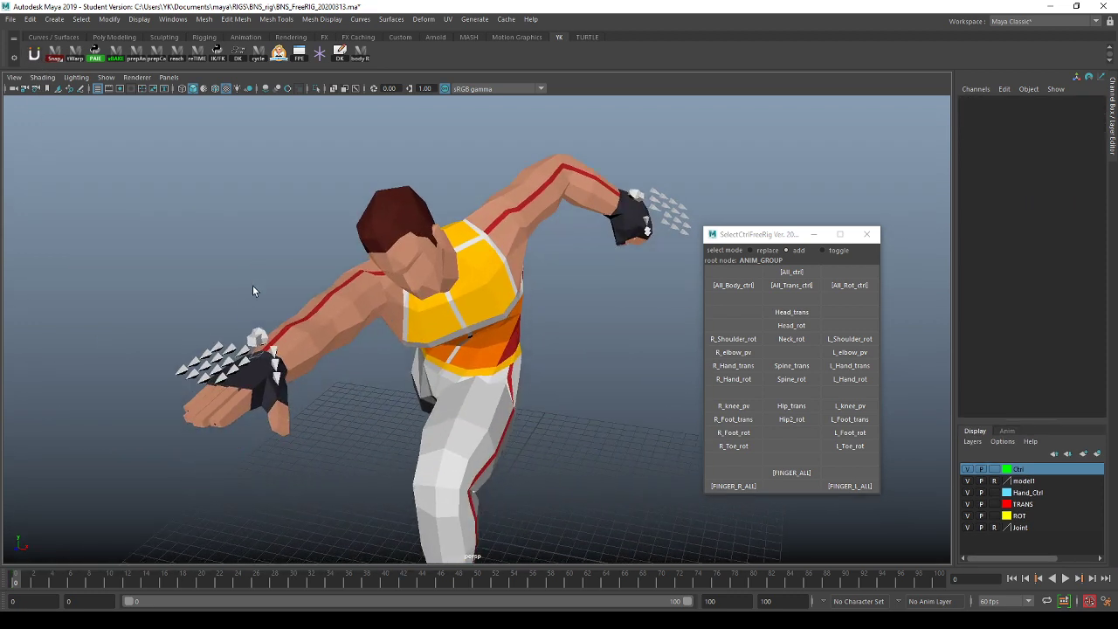
{"action": "left_click", "coordinate": [261, 335]}
{"action": "left_click_drag", "start_coordinate": [261, 335], "coordinate": [267, 292], "text": "alt"}
{"action": "key", "text": "e"}
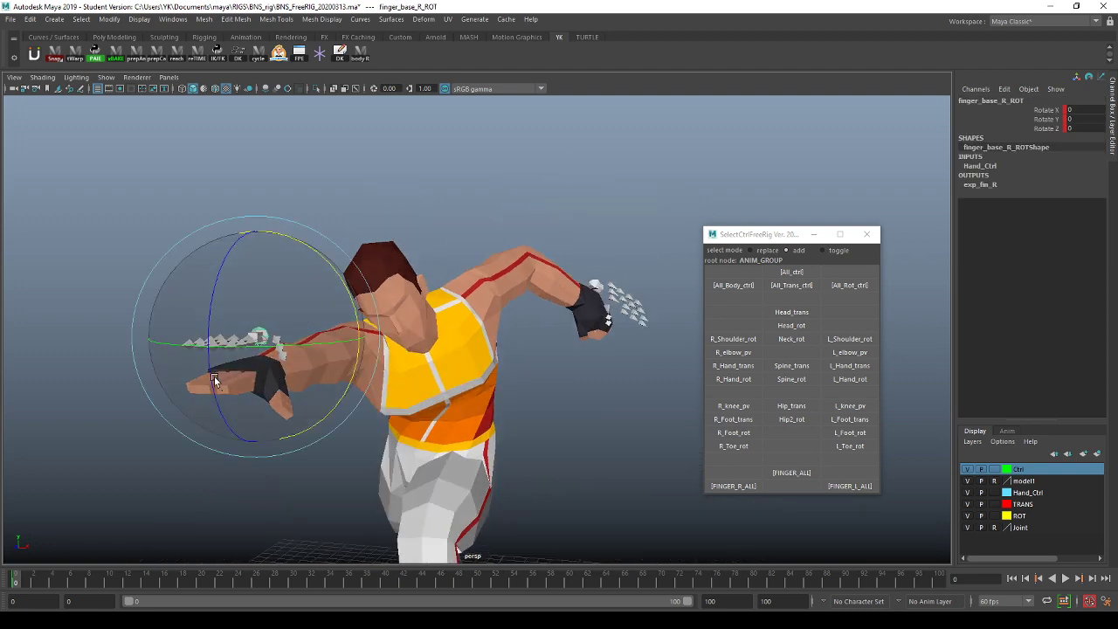
{"action": "left_click_drag", "start_coordinate": [213, 378], "coordinate": [271, 349]}
Step: Bend the right thumb over the fist with its thumb controls, including R_Thumb3
{"action": "left_click", "coordinate": [308, 343]}
{"action": "left_click", "coordinate": [280, 323]}
{"action": "key", "text": "e"}
{"action": "left_click", "coordinate": [286, 334]}
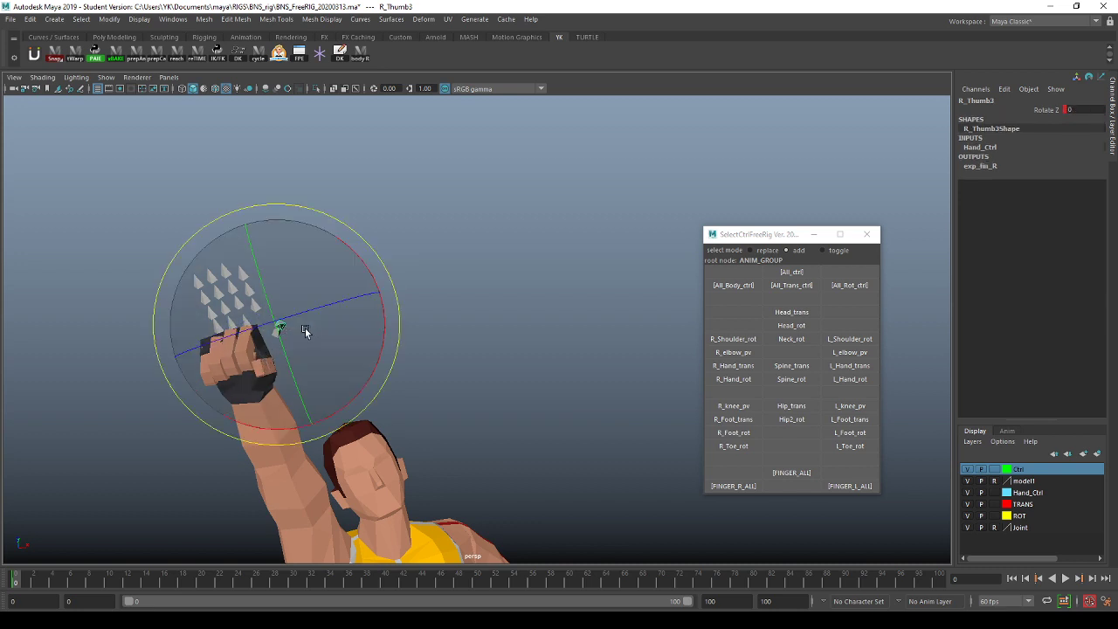
{"action": "left_click_drag", "start_coordinate": [271, 337], "coordinate": [426, 361], "text": "alt"}
Step: Rotate R_Hand_rot to about 40, -4, -2 to angle the punching right fist
{"action": "left_click", "coordinate": [734, 378]}
{"action": "key", "text": "e"}
{"action": "mouse_move", "coordinate": [316, 405]}
{"action": "left_mouse_down"}
{"action": "mouse_move", "coordinate": [365, 427]}
{"action": "mouse_move", "coordinate": [309, 405]}
{"action": "left_mouse_up"}
{"action": "mouse_move", "coordinate": [365, 370]}
{"action": "left_mouse_down"}
{"action": "mouse_move", "coordinate": [378, 355]}
{"action": "mouse_move", "coordinate": [367, 384]}
{"action": "left_mouse_up"}
{"action": "key", "text": "w"}
{"action": "key", "text": "r"}
{"action": "key", "text": "w"}
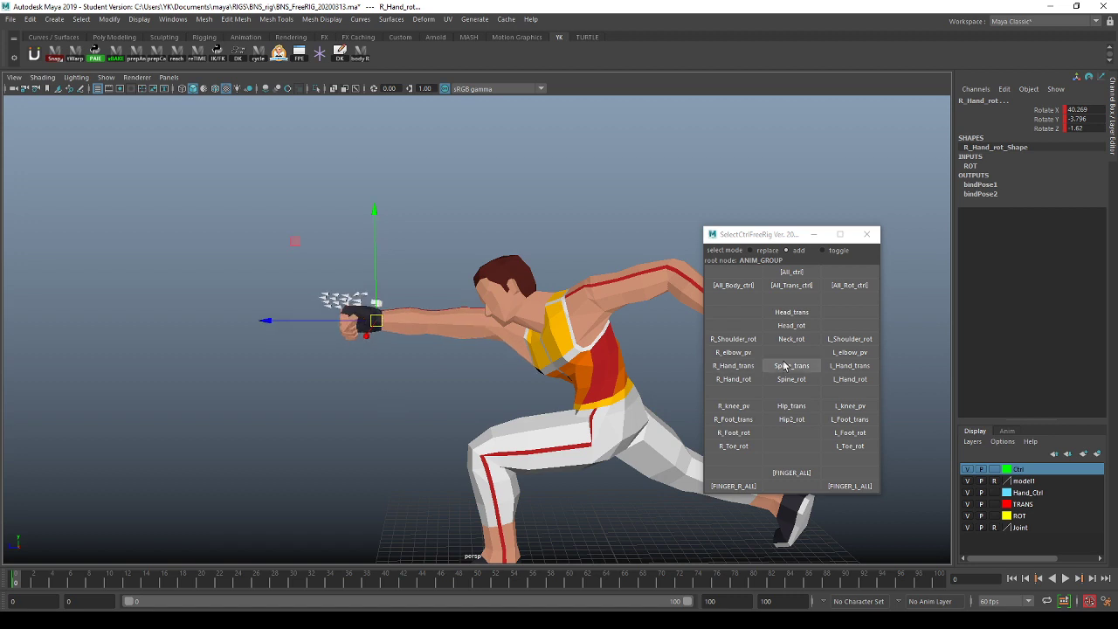
Step: Select R_elbow_pv and adjust where the right elbow points
{"action": "left_click", "coordinate": [733, 352]}
{"action": "left_click_drag", "start_coordinate": [576, 376], "coordinate": [511, 363], "text": "alt"}
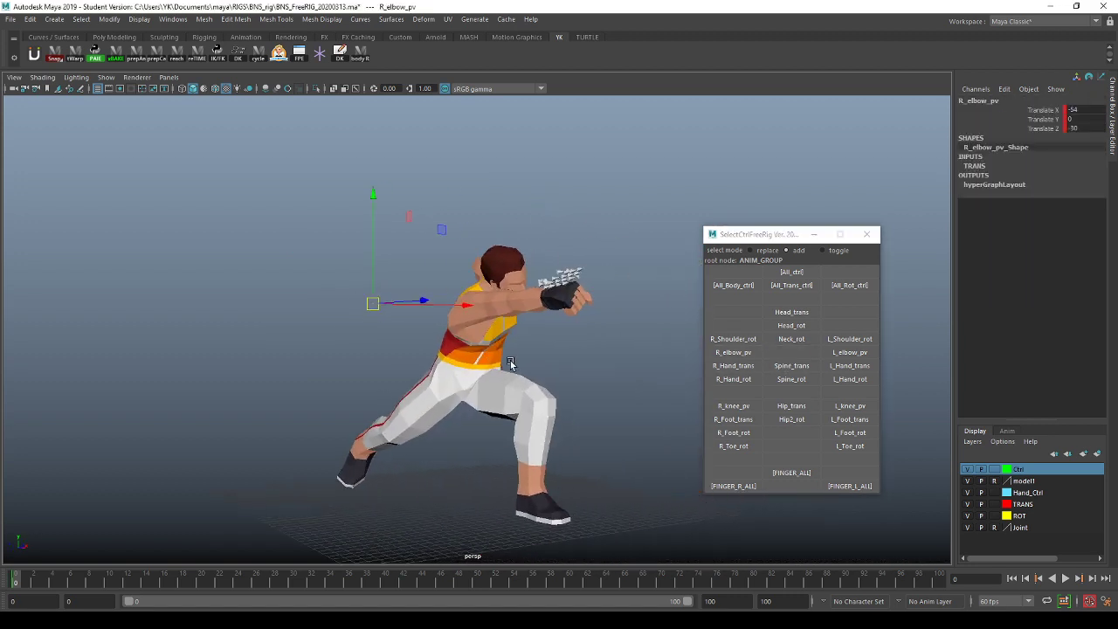
{"action": "middle_click_drag", "start_coordinate": [511, 363], "coordinate": [516, 403]}
Step: Select R_Hand_trans with R_Hand_rot, refine the right fist's rotation, clear the selection, and review the finished pose
{"action": "left_click", "coordinate": [733, 365]}
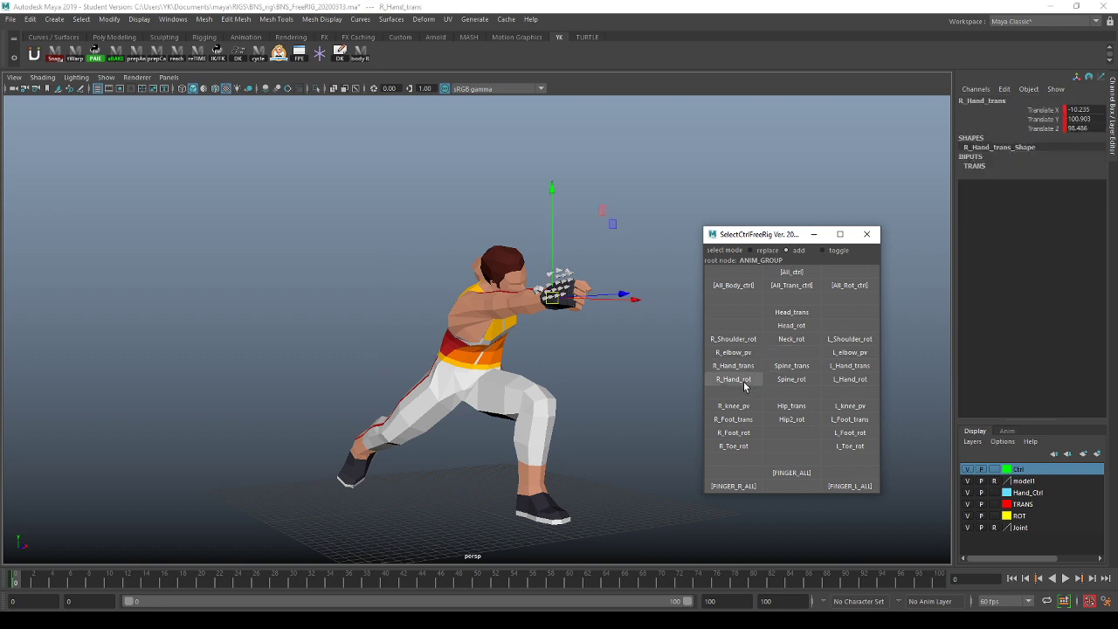
{"action": "left_click", "coordinate": [737, 379]}
{"action": "key", "text": "e"}
{"action": "left_click_drag", "start_coordinate": [472, 334], "coordinate": [593, 387]}
{"action": "left_click", "coordinate": [610, 355]}
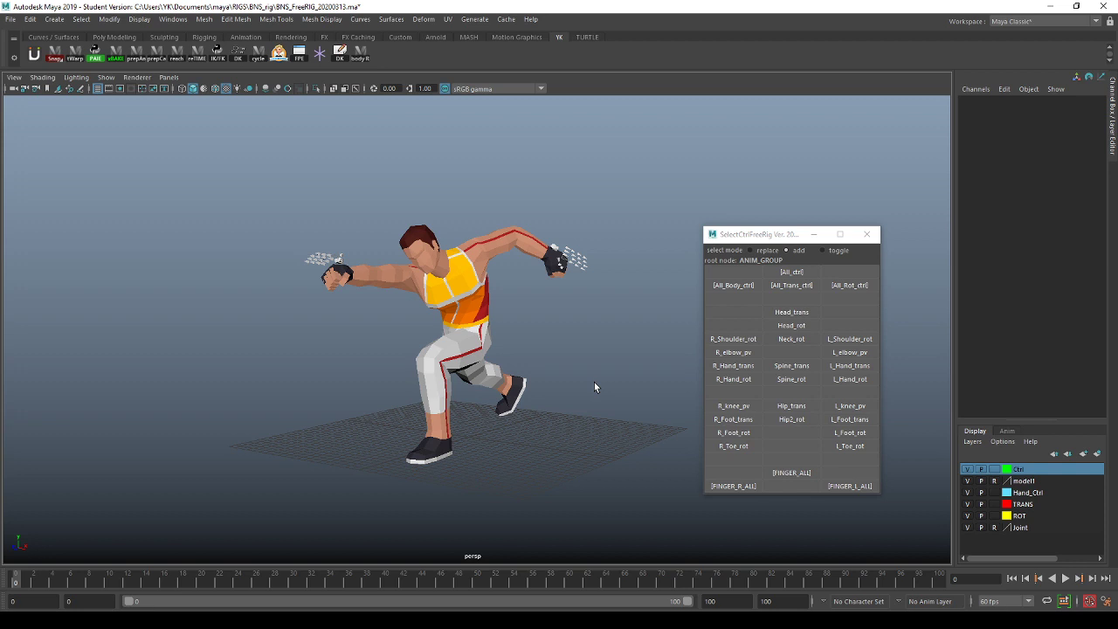
{"action": "left_click_drag", "start_coordinate": [525, 378], "coordinate": [578, 417], "text": "alt"}
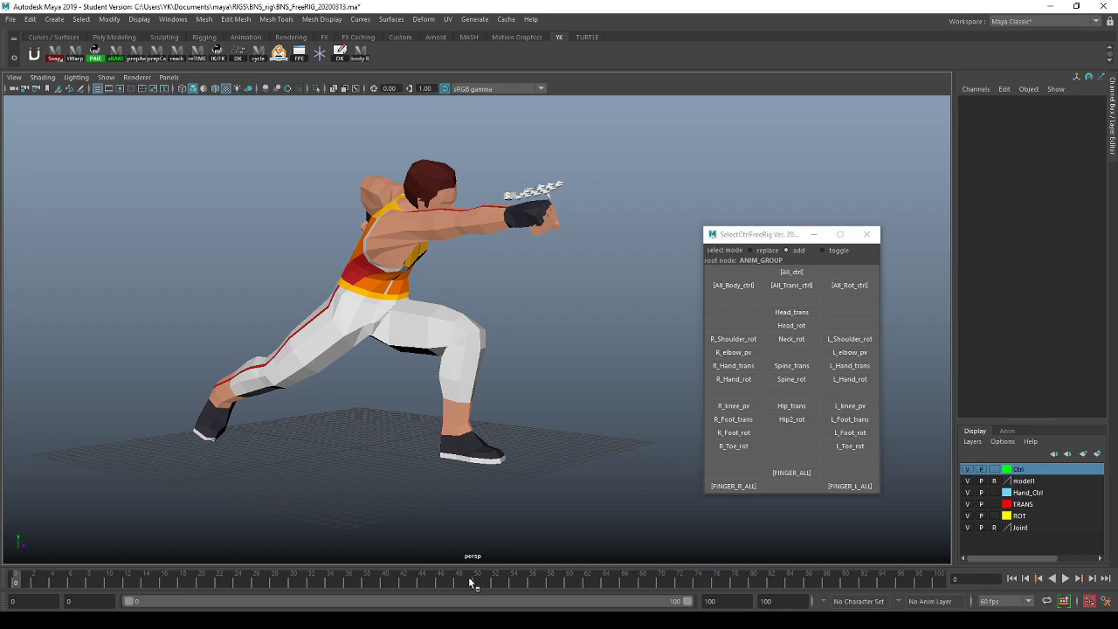
{"action": "left_click_drag", "start_coordinate": [499, 342], "coordinate": [424, 358], "text": "alt"}
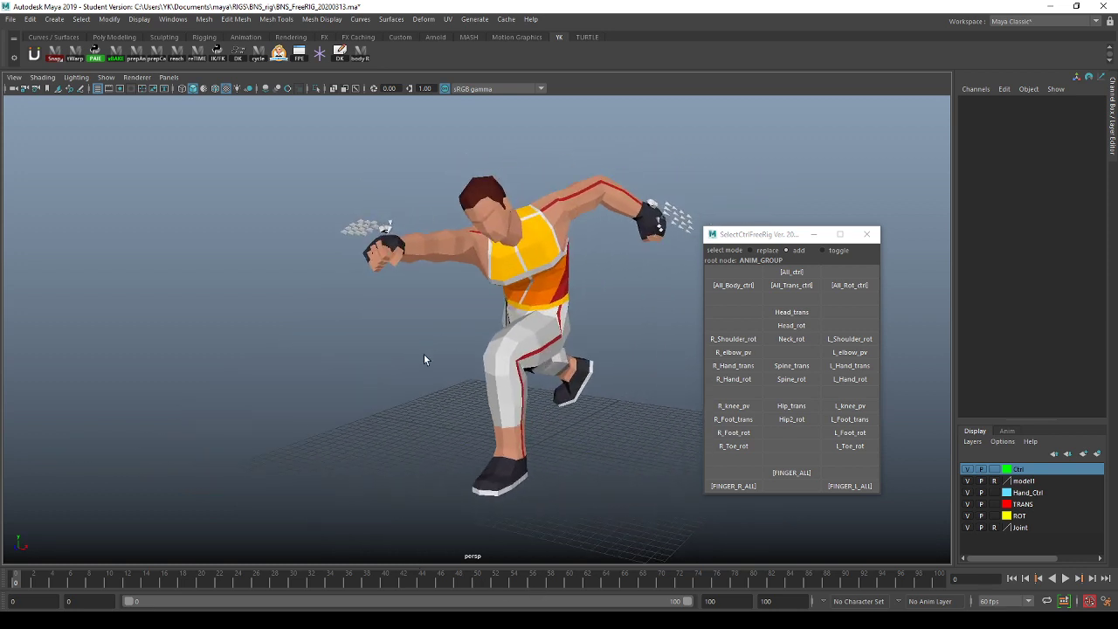